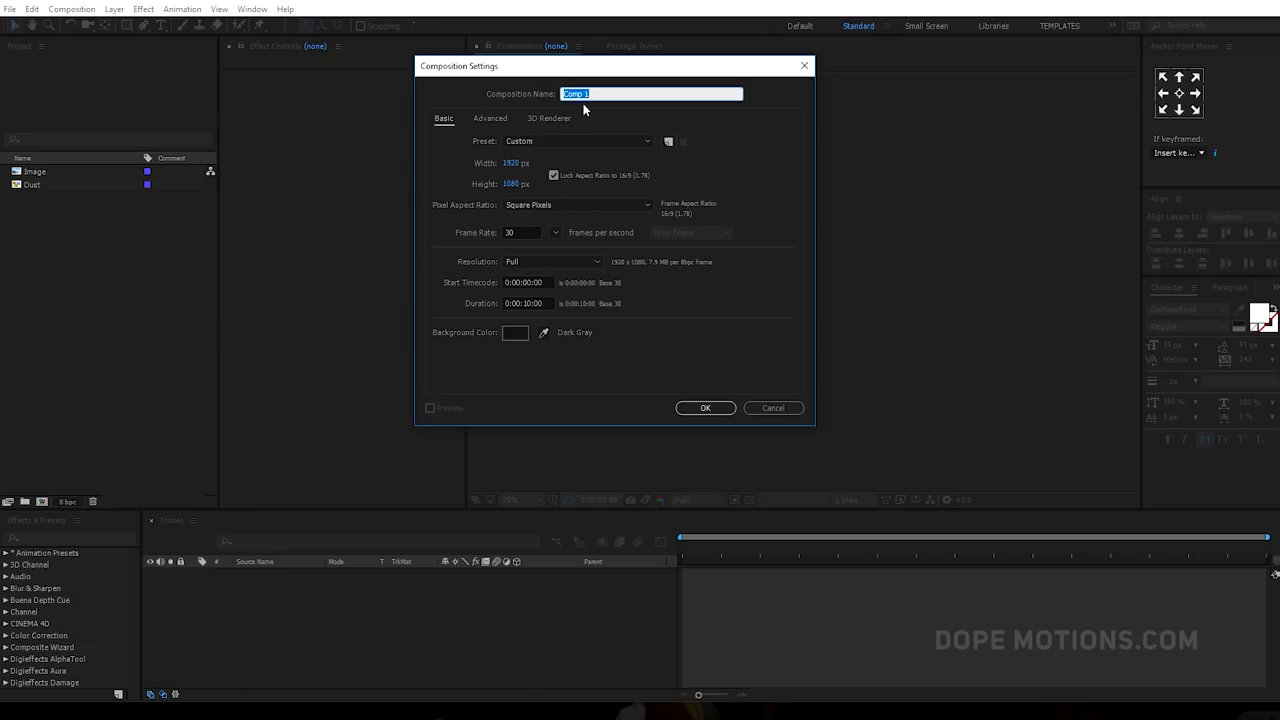
# - Create a 1920 × 1080, 30 fps, 10-second composition named Main
pyautogui.moveTo(592, 95); pyautogui.dragTo(508, 93)
pyautogui.write('Main')
pyautogui.click(705, 408)
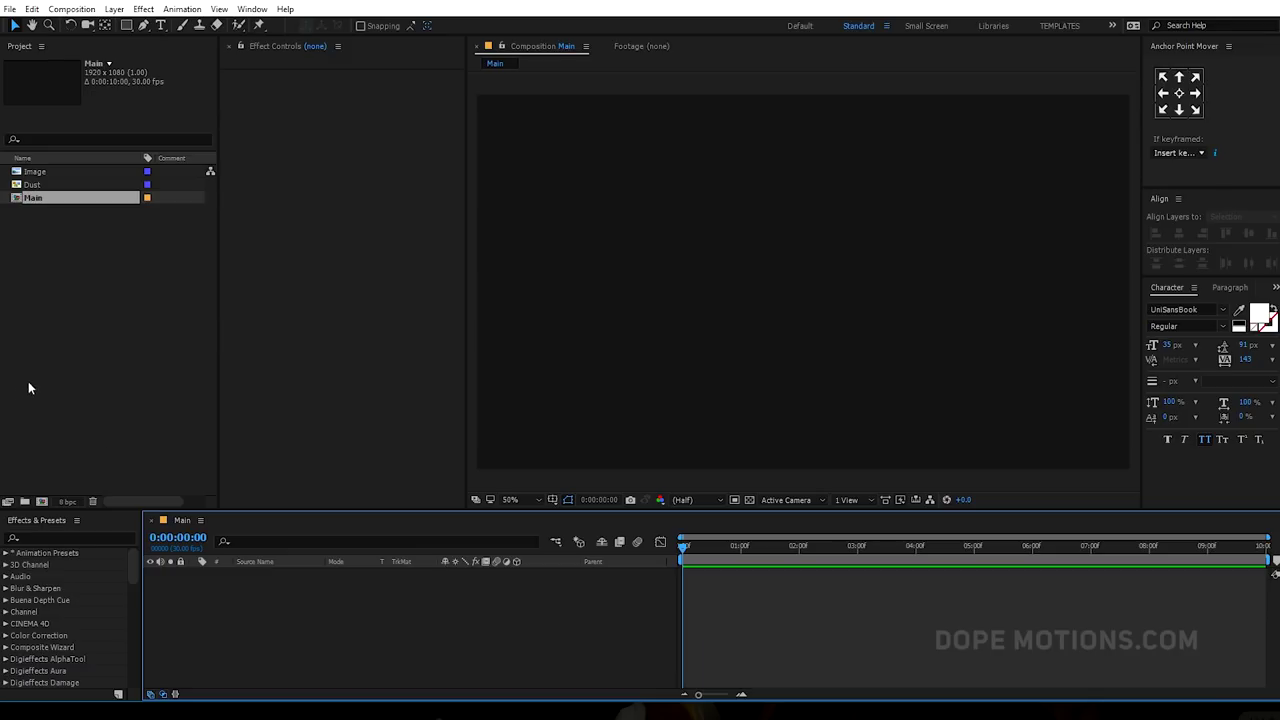
pyautogui.click(54, 226)
pyautogui.click(47, 171)
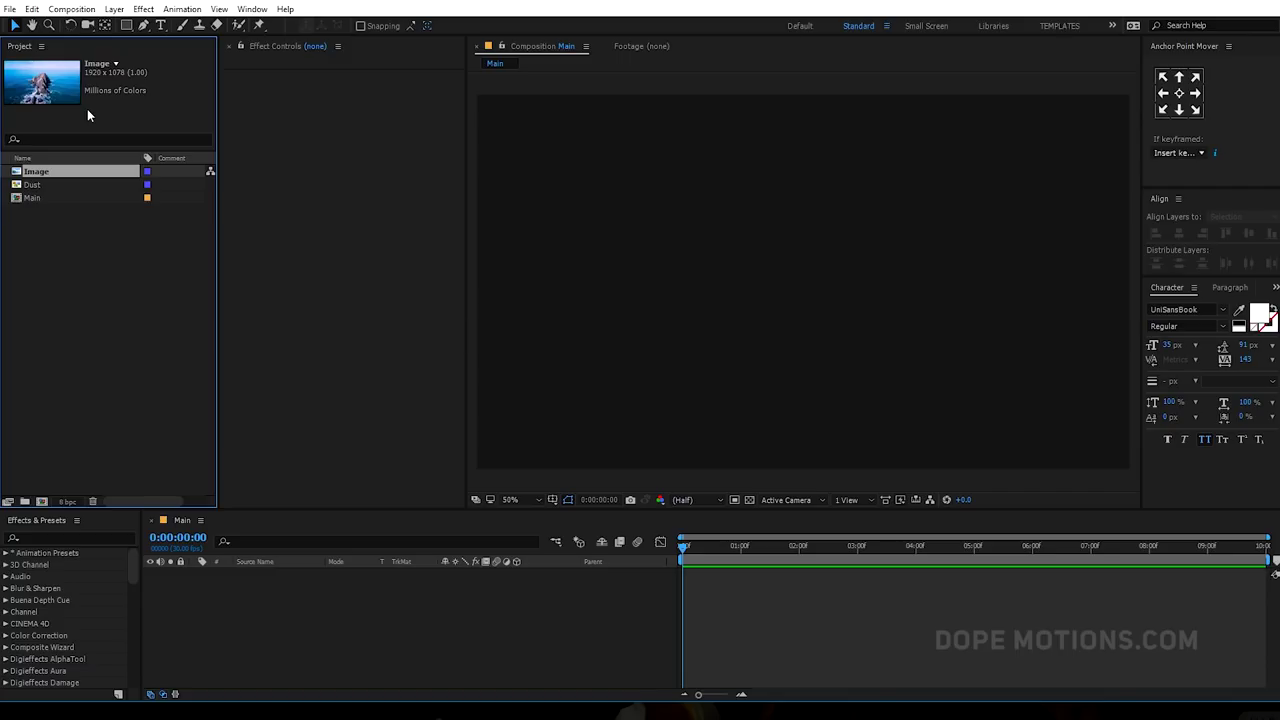
pyautogui.click(37, 187)
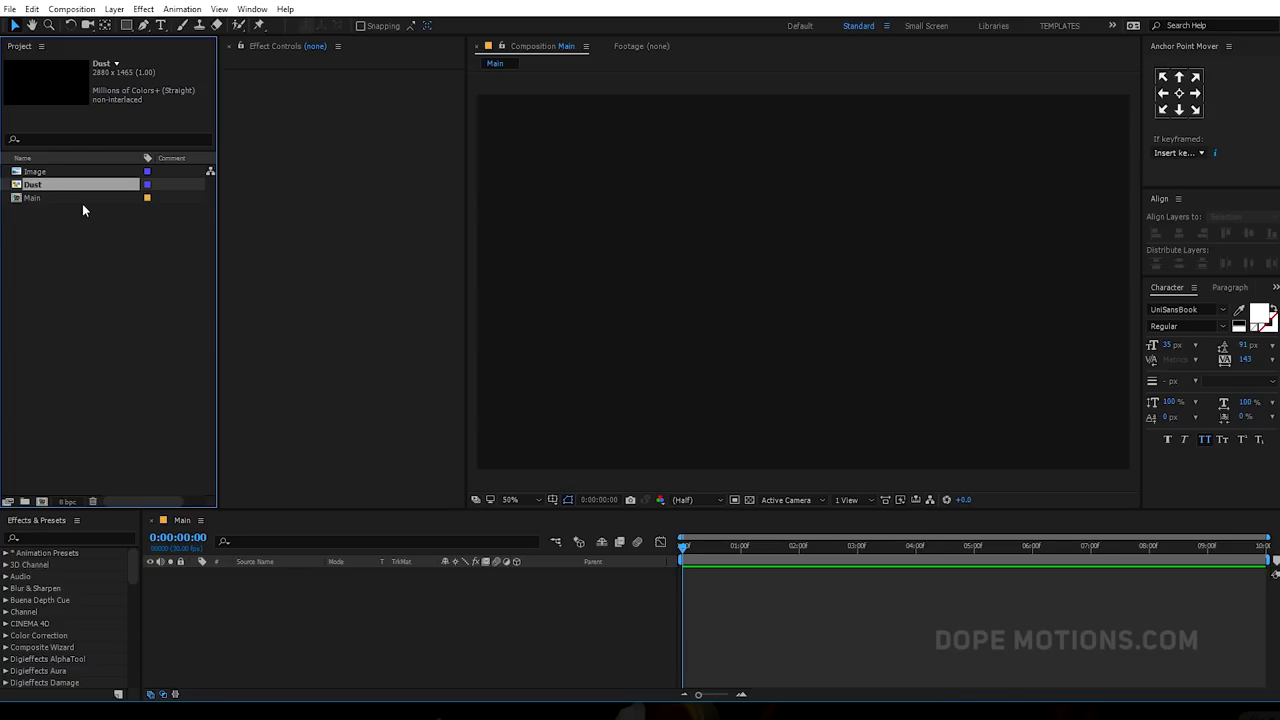
pyautogui.click(90, 236)
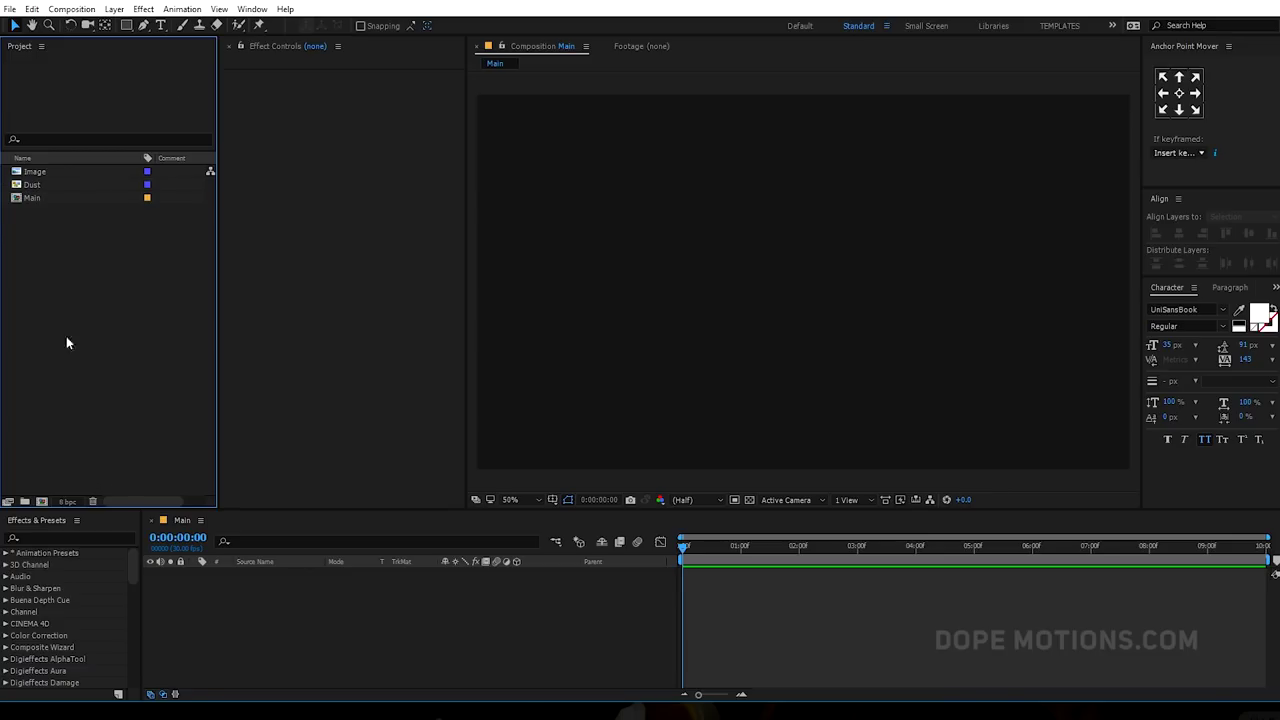
# - Create another 1920 × 1080, 30 fps, 10-second composition named Media
pyautogui.click(41, 500)
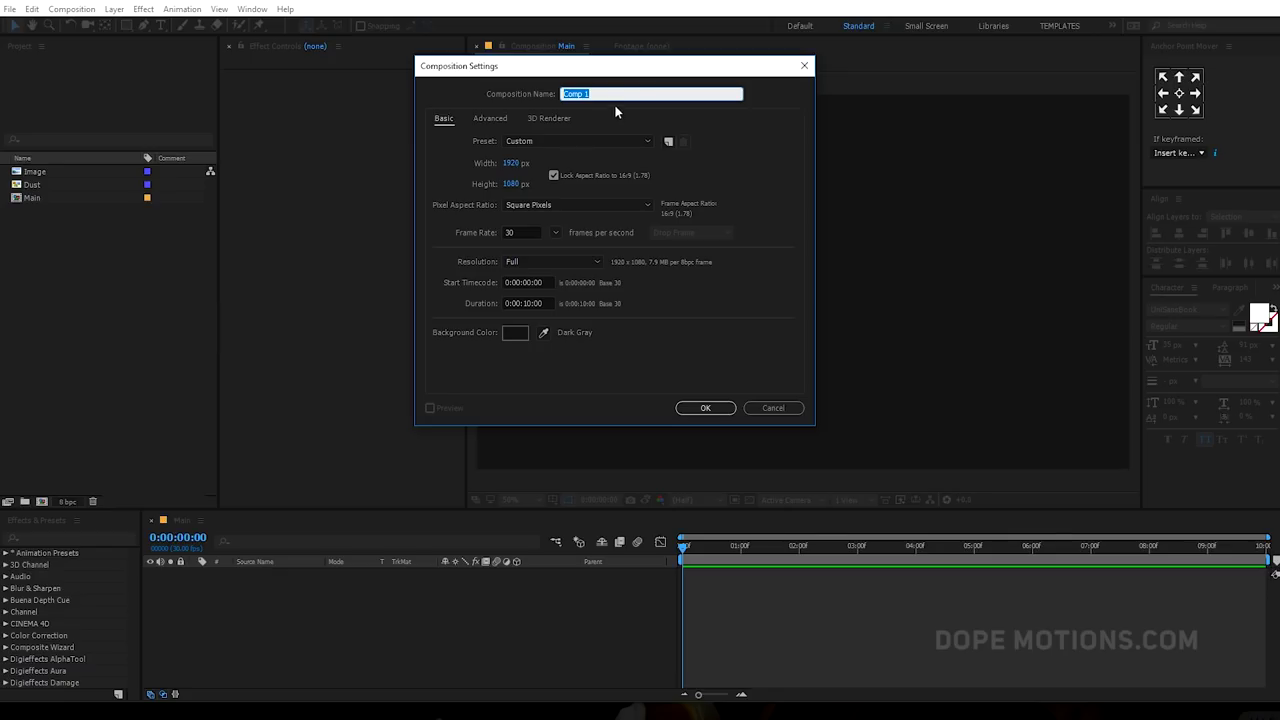
pyautogui.click(614, 93)
pyautogui.doubleClick(600, 93)
pyautogui.write('Media')
pyautogui.click(699, 410)
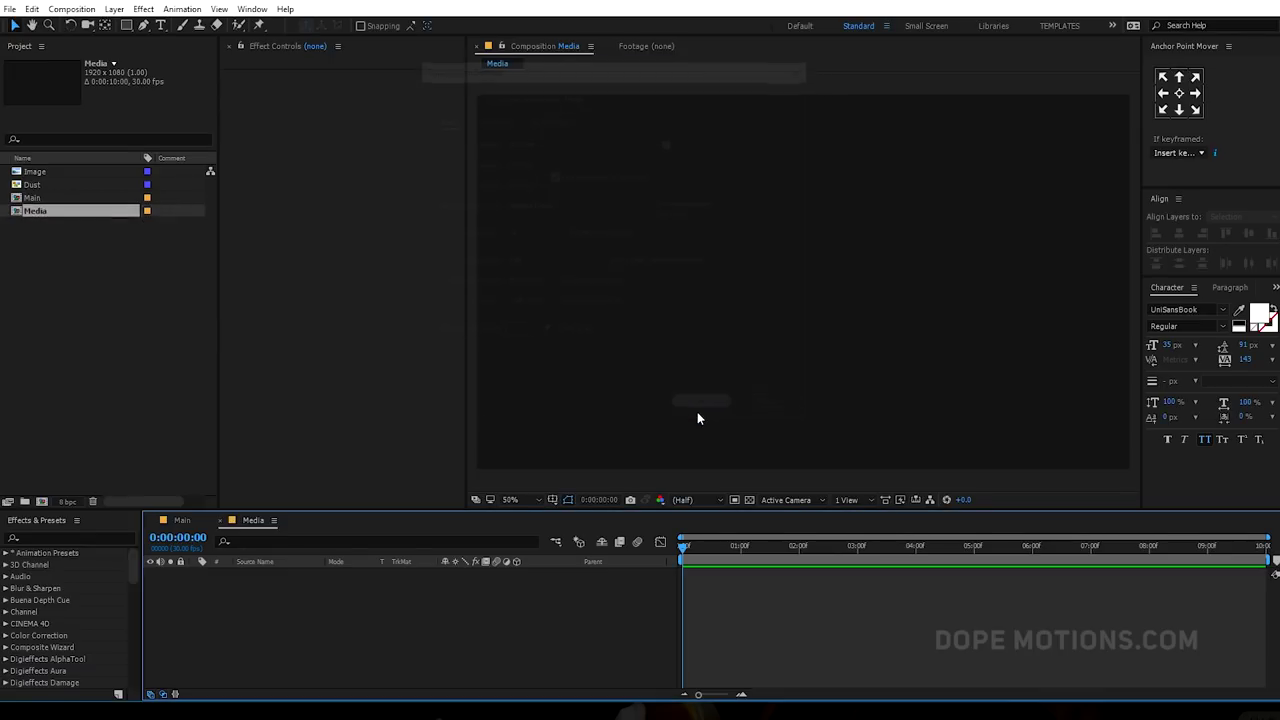
# - Add the Image footage item as a layer in the Media composition
pyautogui.click(40, 212)
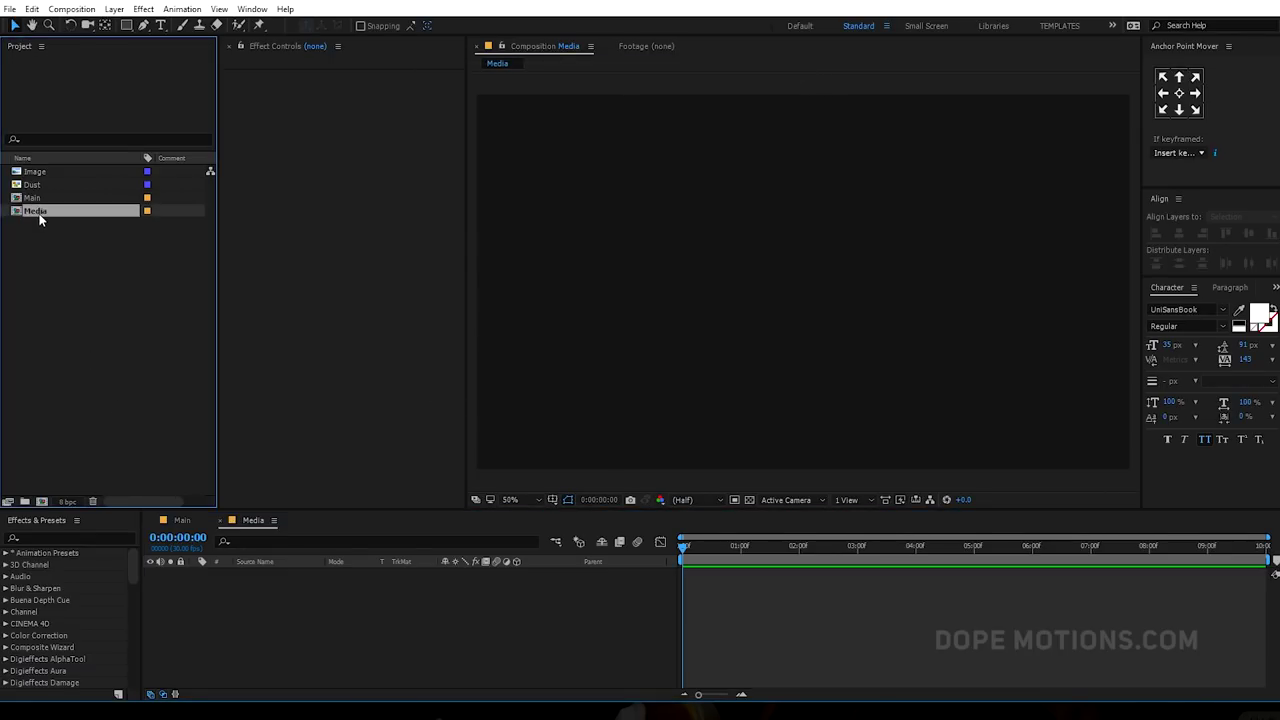
pyautogui.click(35, 172)
pyautogui.moveTo(35, 172); pyautogui.dragTo(266, 621)
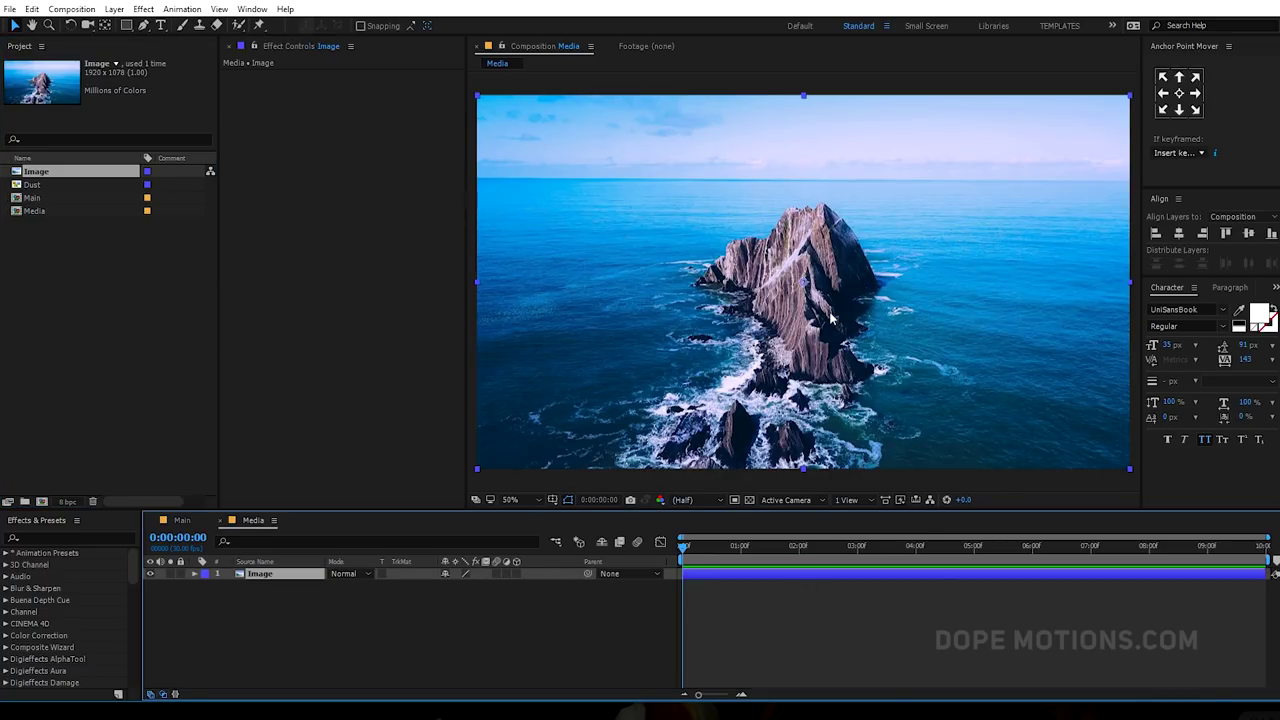
# - Nest the Media composition in the Main composition and turn it into a 3D layer
pyautogui.click(182, 521)
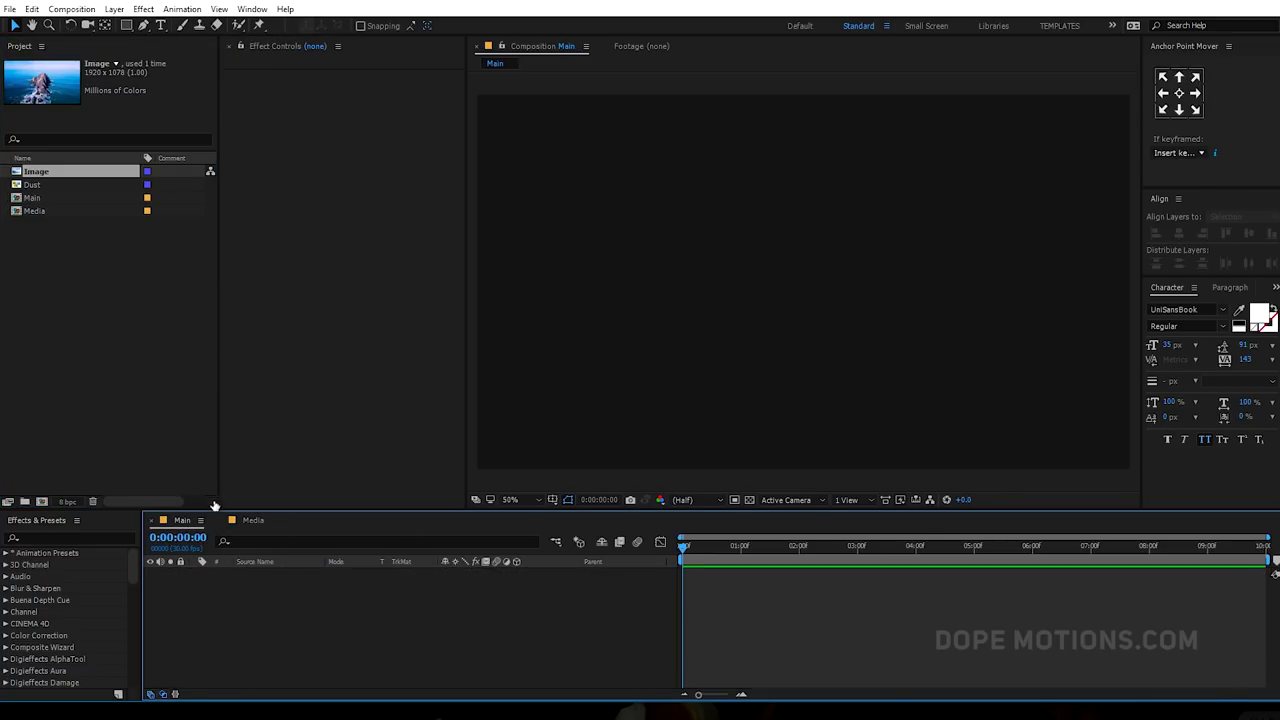
pyautogui.click(56, 212)
pyautogui.moveTo(57, 216); pyautogui.dragTo(275, 648)
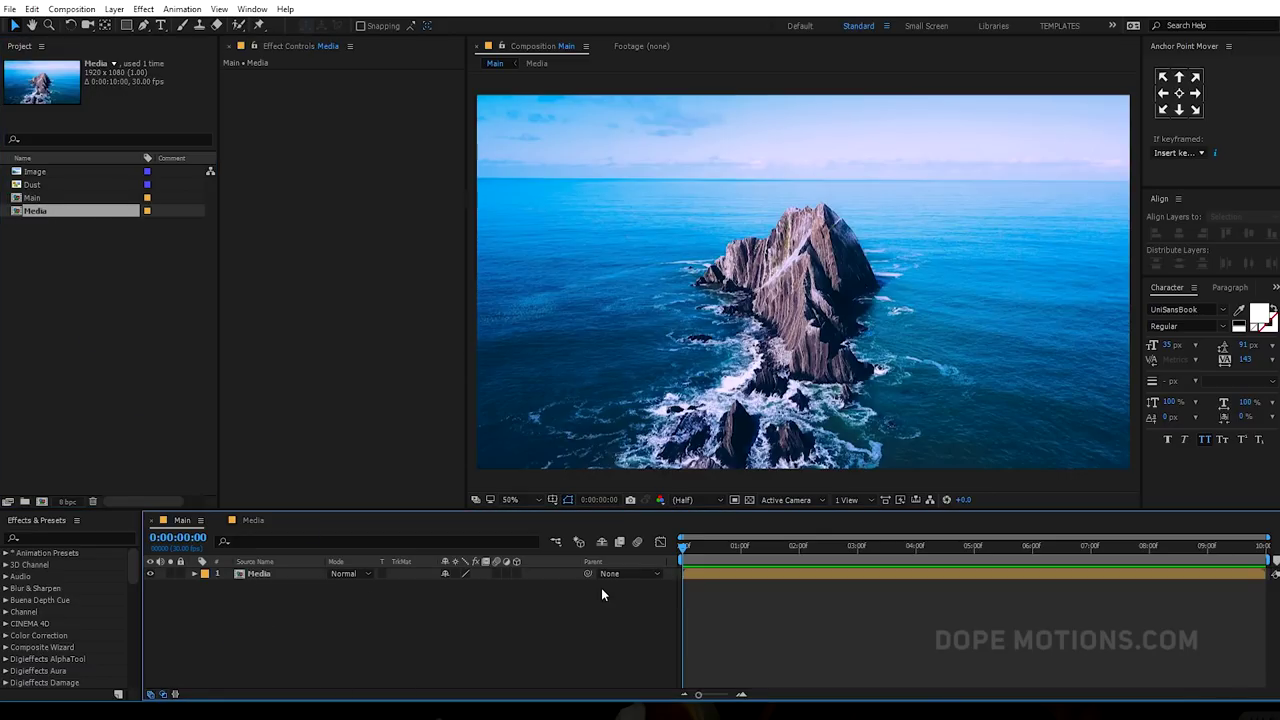
pyautogui.click(516, 574)
pyautogui.click(675, 399)
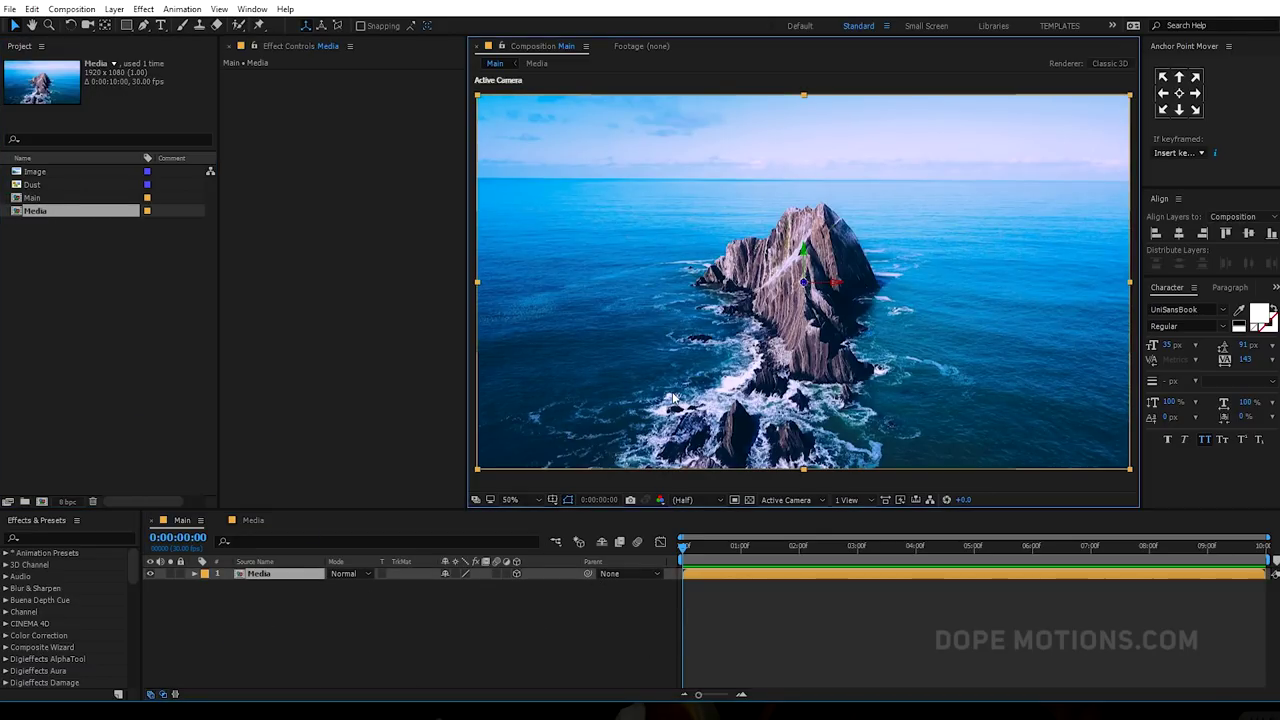
# - Add a two-node camera with the 35mm preset to the Main composition
pyautogui.rightClick(291, 614)
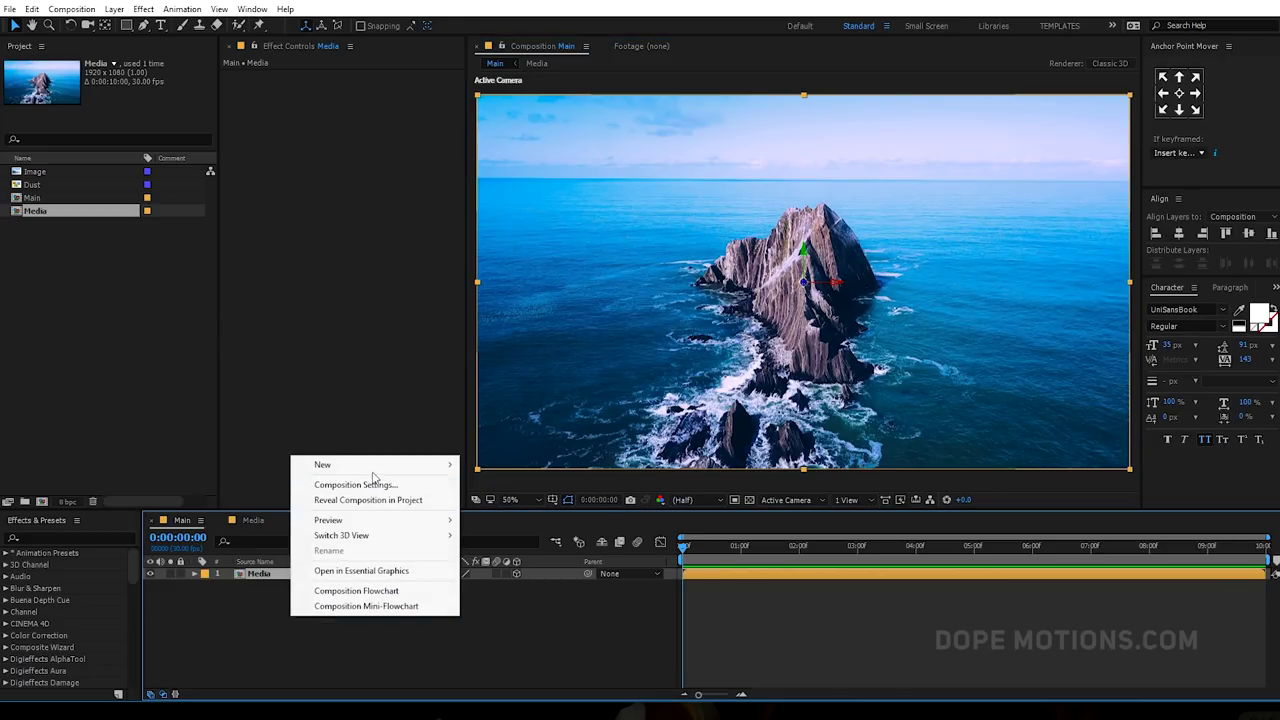
pyautogui.moveTo(375, 466)
pyautogui.click(495, 530)
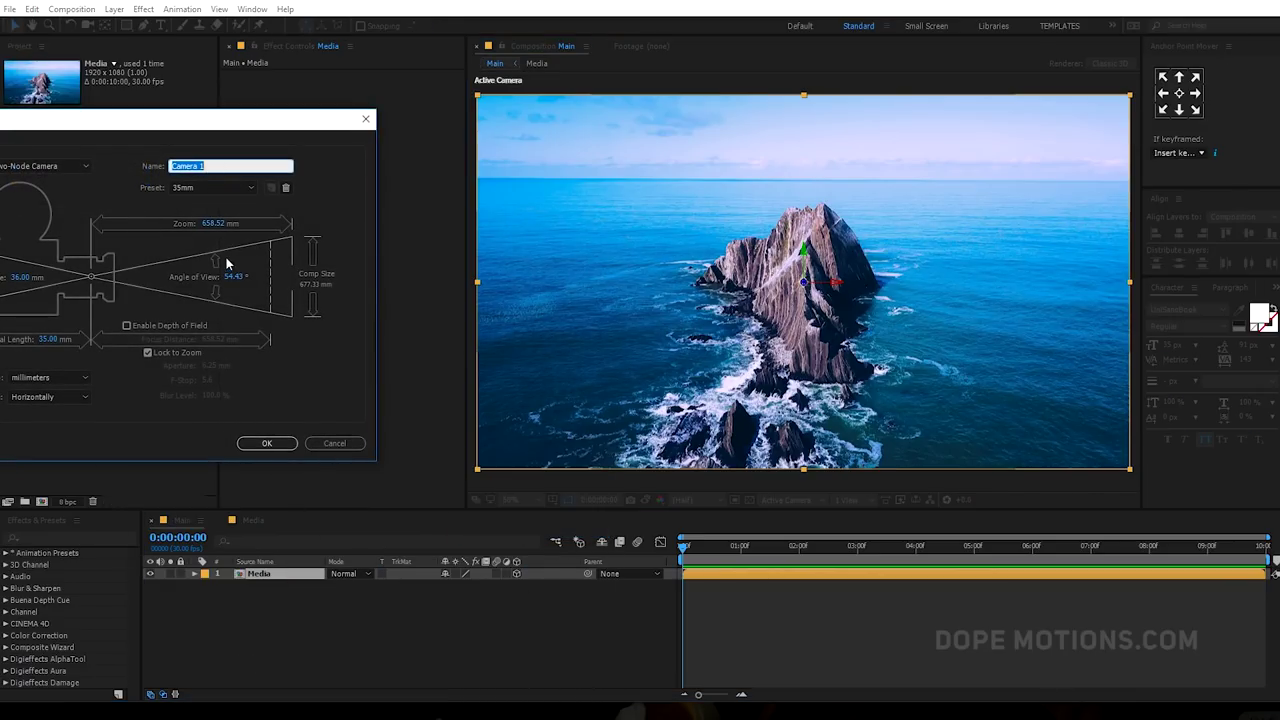
pyautogui.click(229, 185)
pyautogui.click(210, 285)
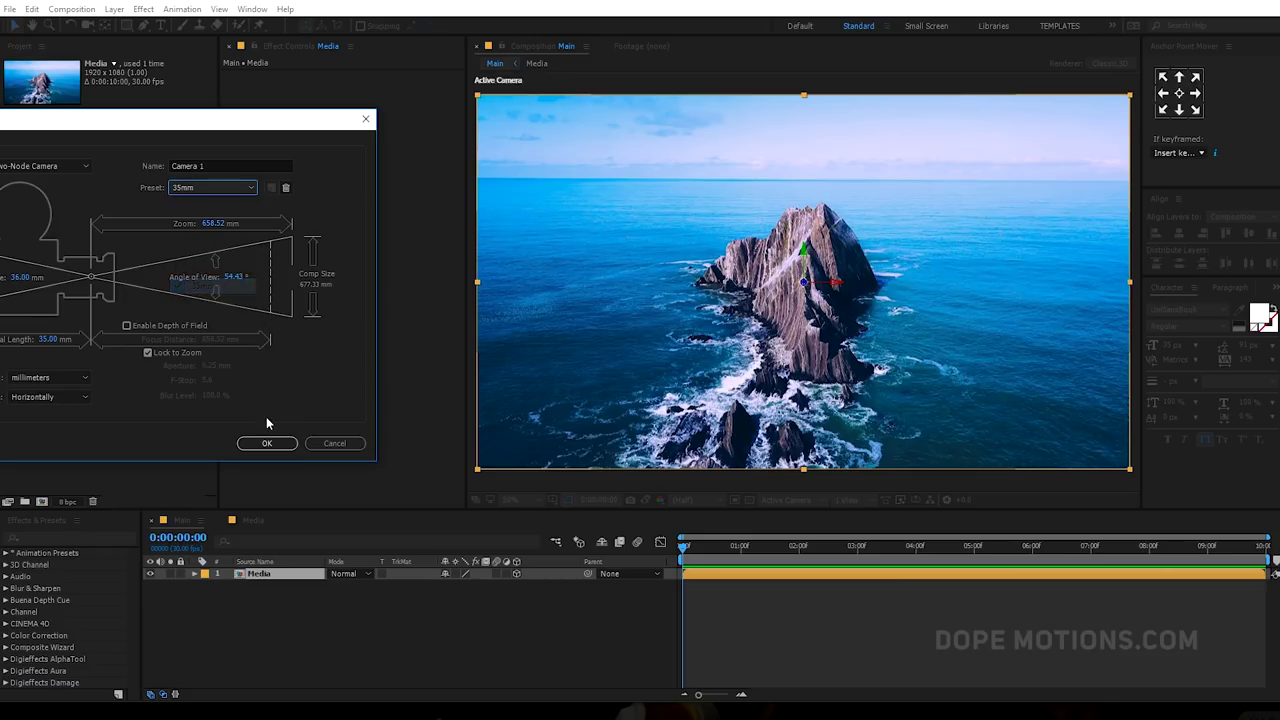
pyautogui.click(267, 443)
# - Add a 3D null object to the Main composition and name it Cam_Control
pyautogui.rightClick(294, 614)
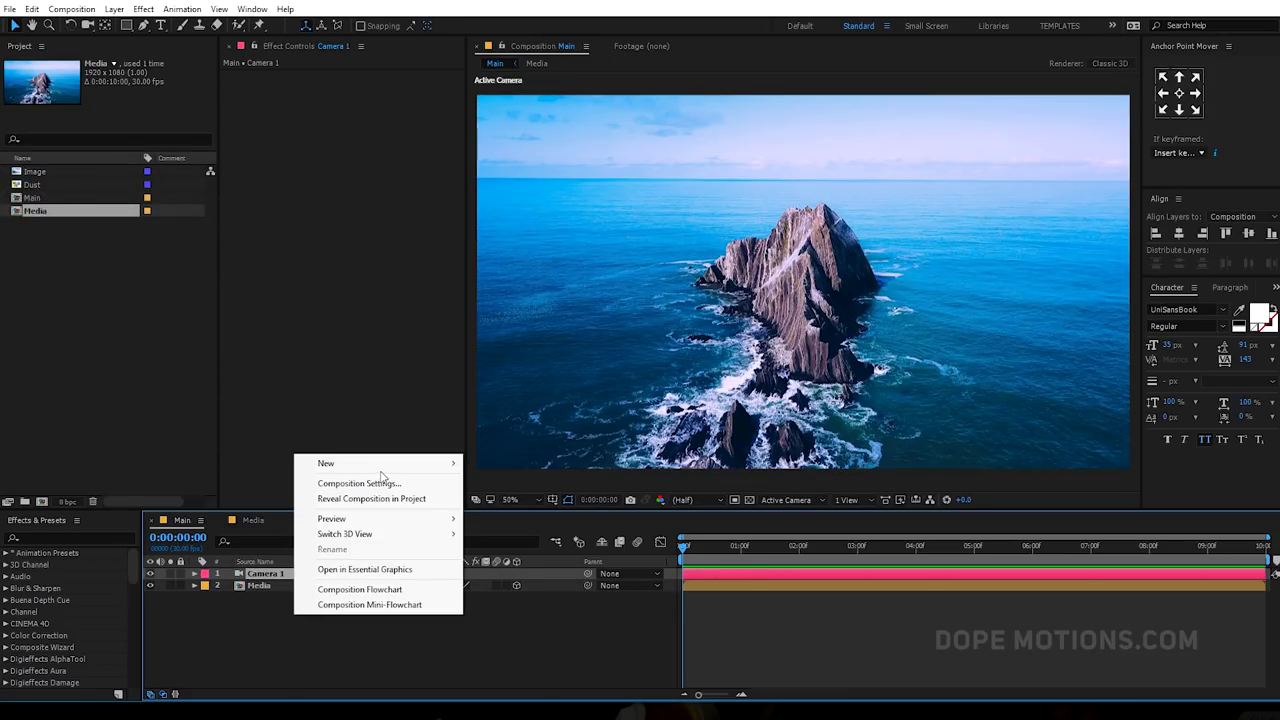
pyautogui.moveTo(383, 466)
pyautogui.click(503, 544)
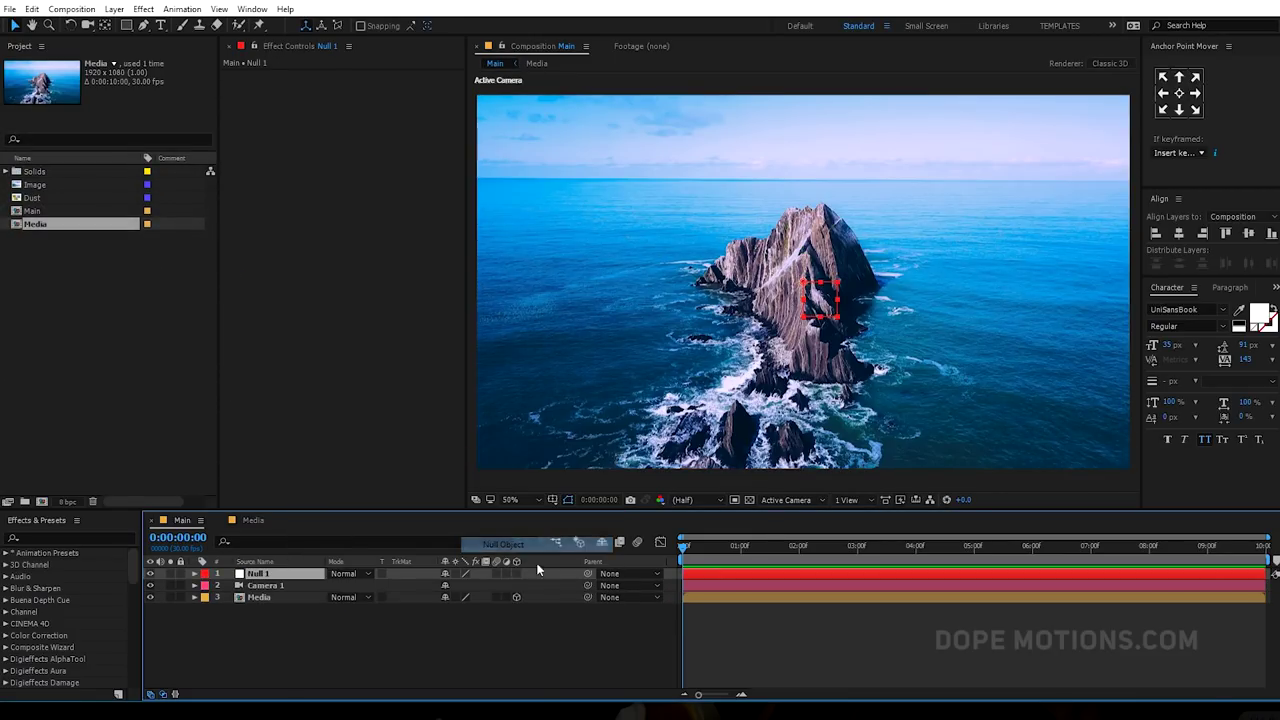
pyautogui.click(516, 573)
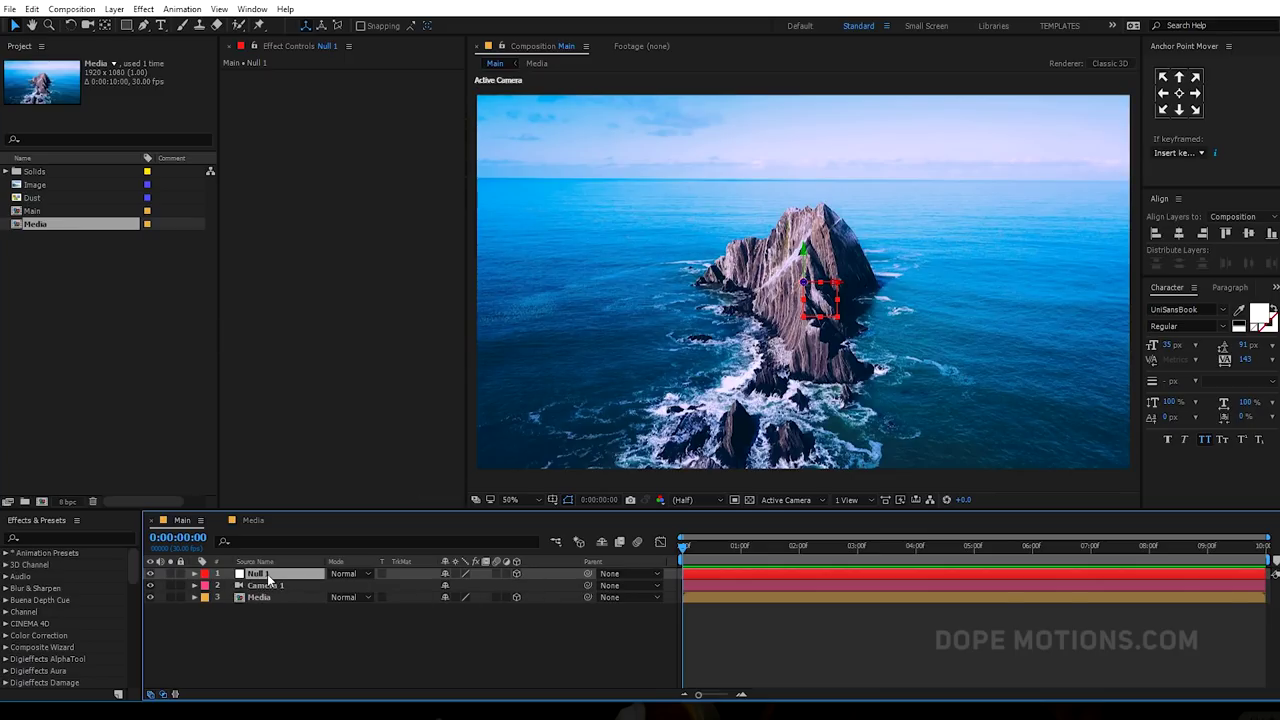
pyautogui.press('Return')
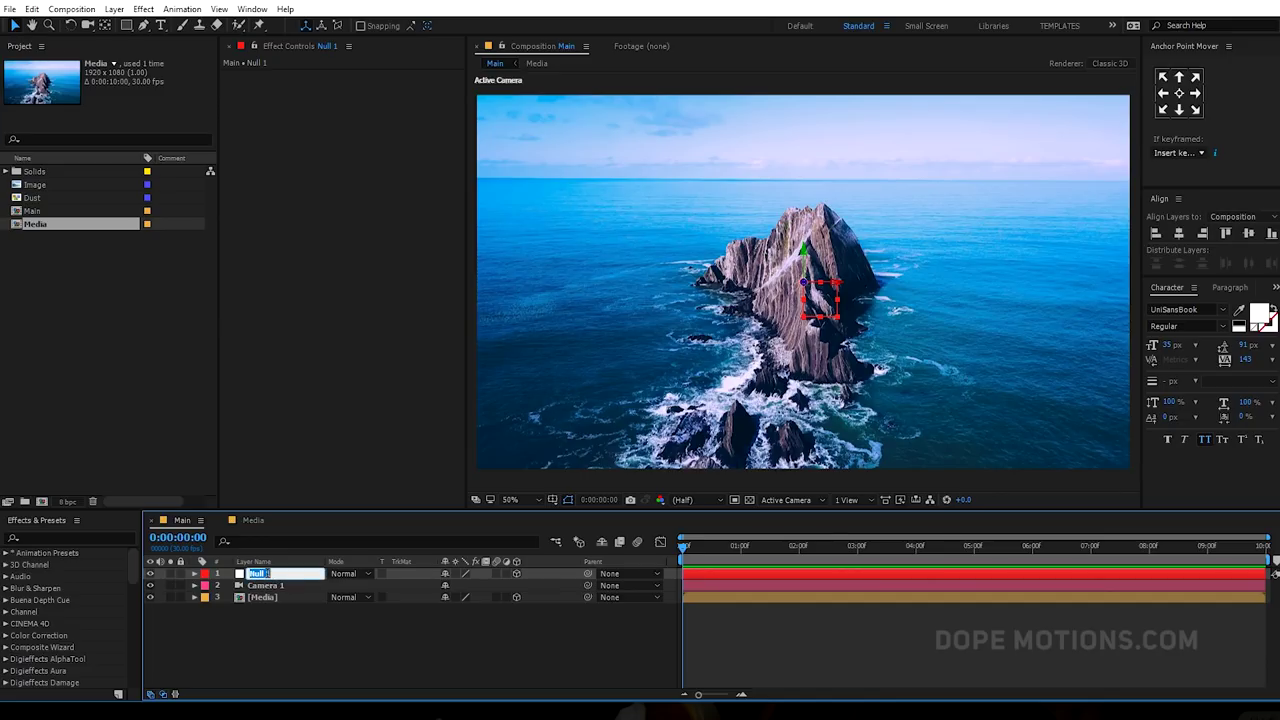
pyautogui.write('Cam_Control')
pyautogui.click(270, 621)
# - Parent the Camera 1 layer to the Cam_Control null
pyautogui.click(276, 583)
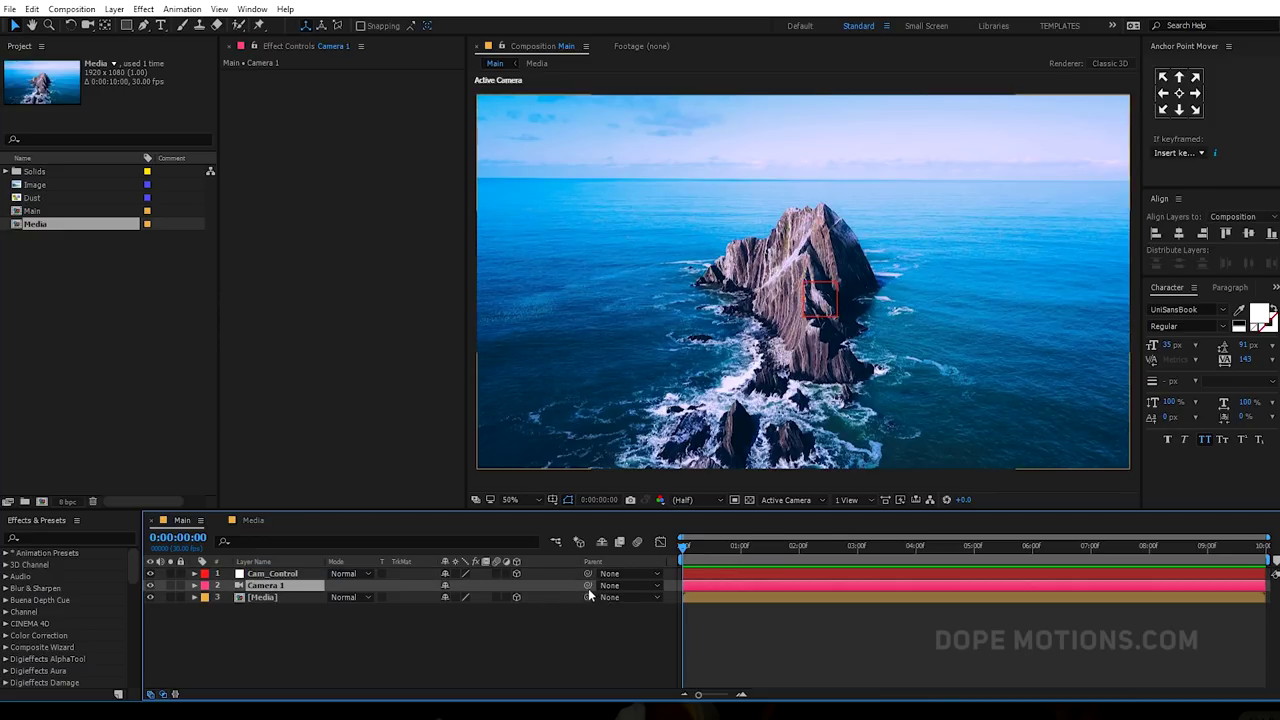
pyautogui.click(280, 572)
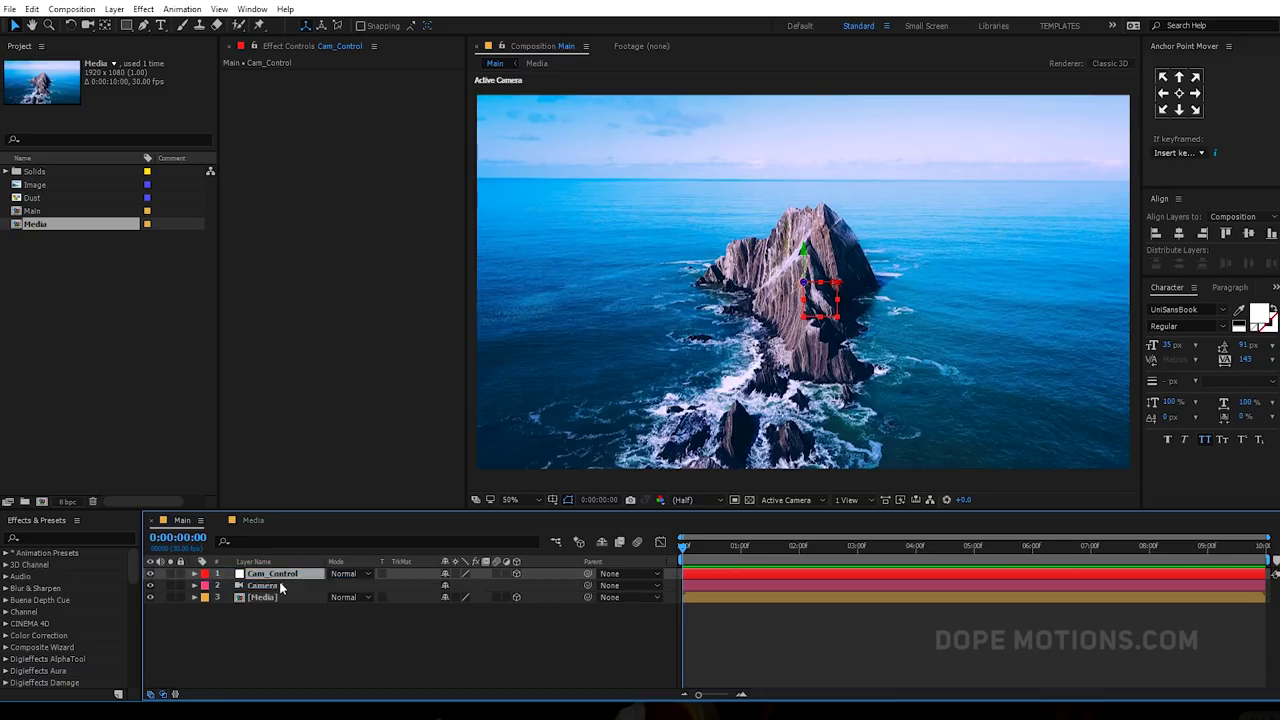
pyautogui.click(279, 583)
pyautogui.moveTo(590, 593); pyautogui.dragTo(290, 574)
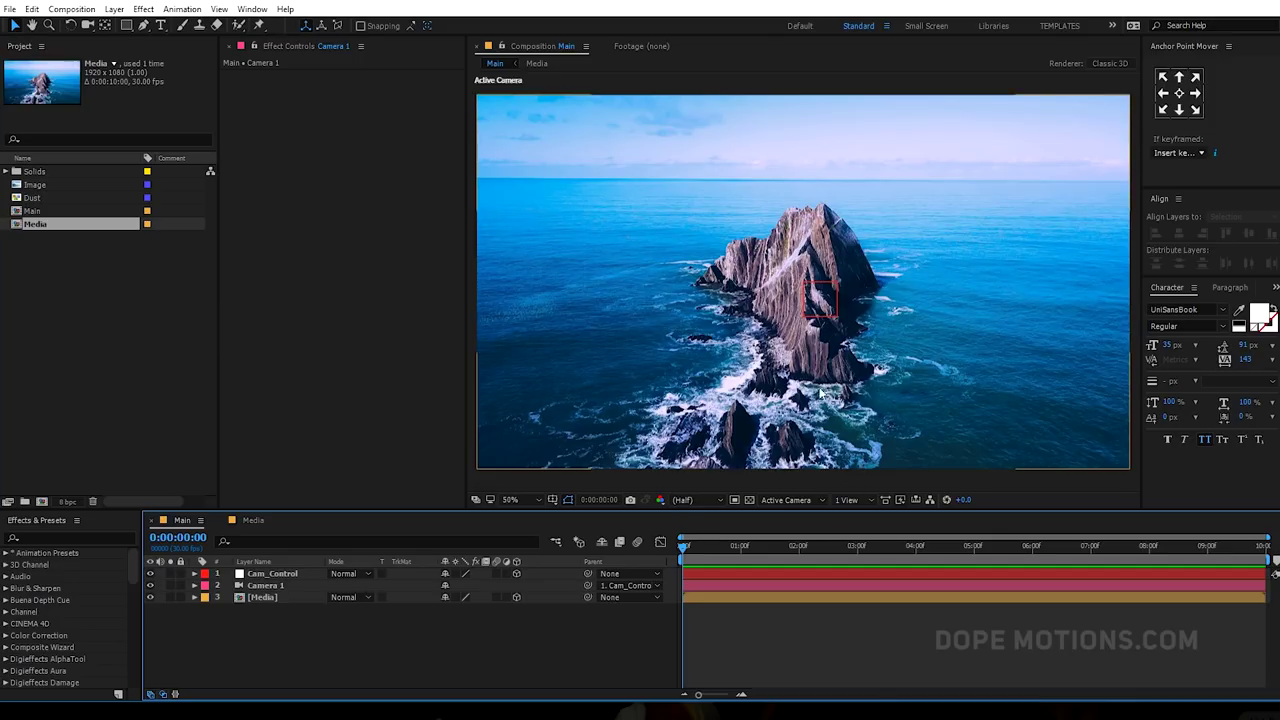
# - Create a 1920 × 1080, 30 fps, 10-second composition named Matte
pyautogui.click(250, 597)
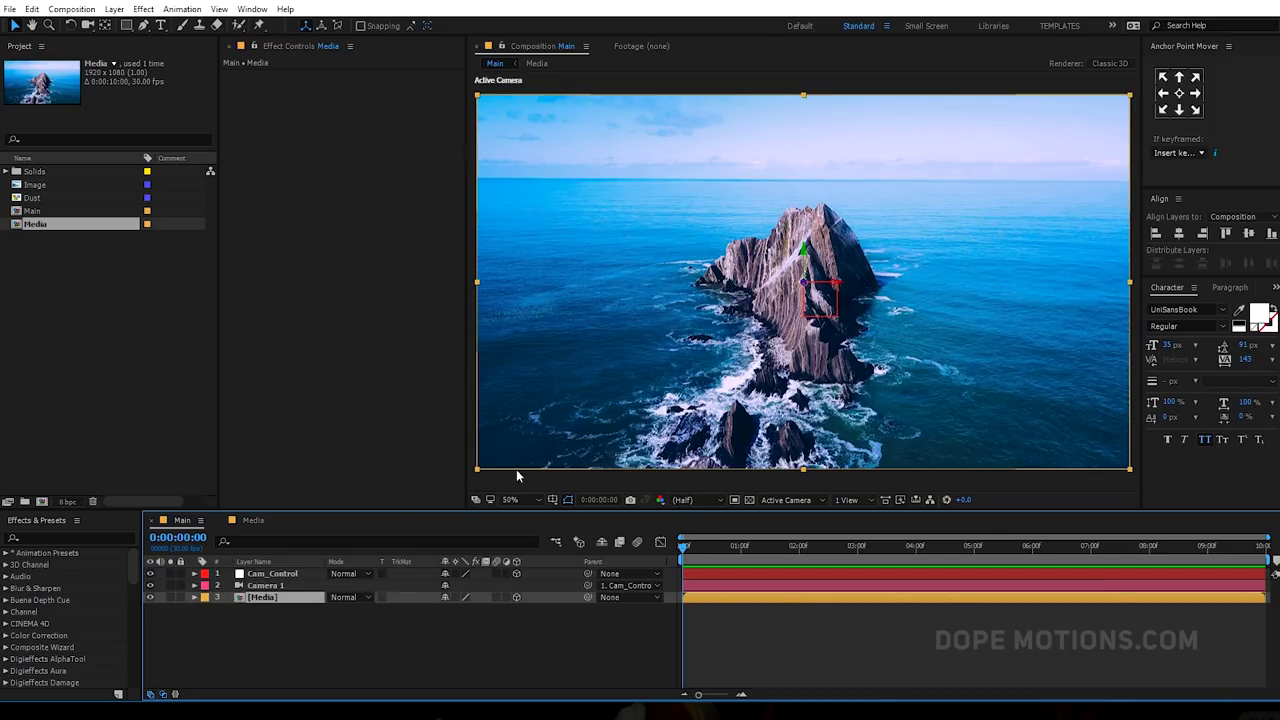
pyautogui.click(41, 501)
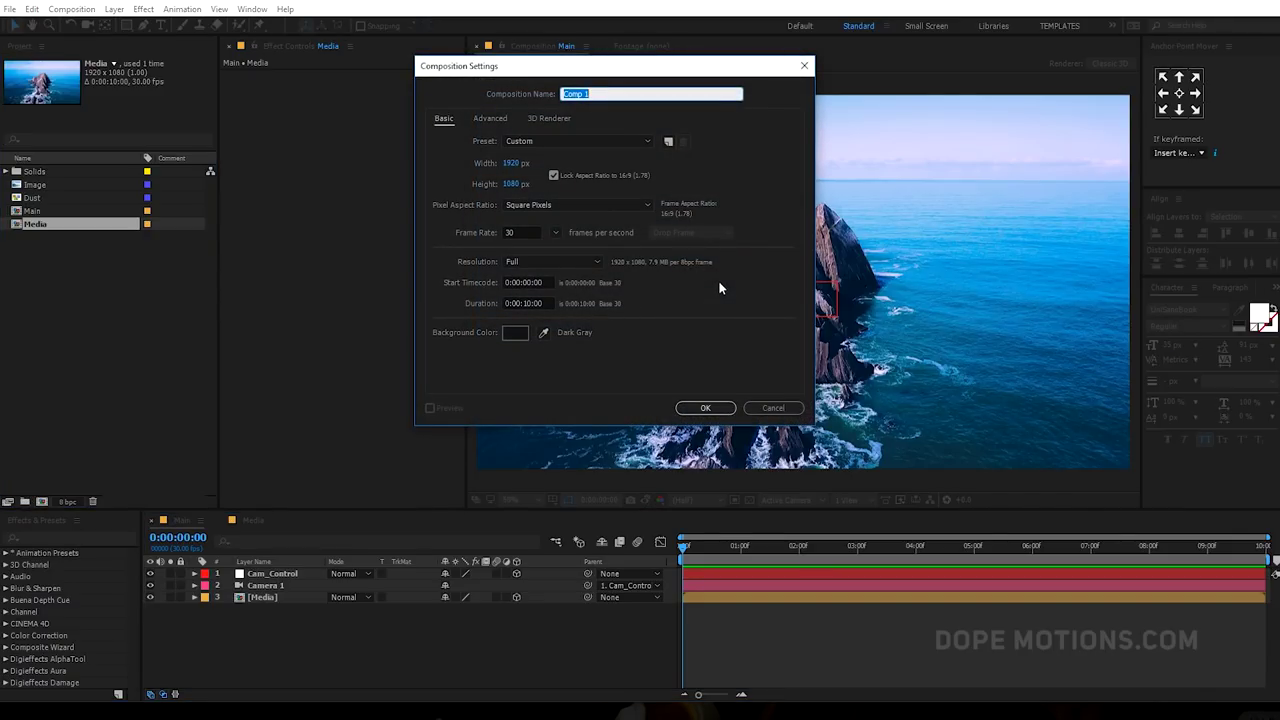
pyautogui.write('Matte')
pyautogui.click(705, 407)
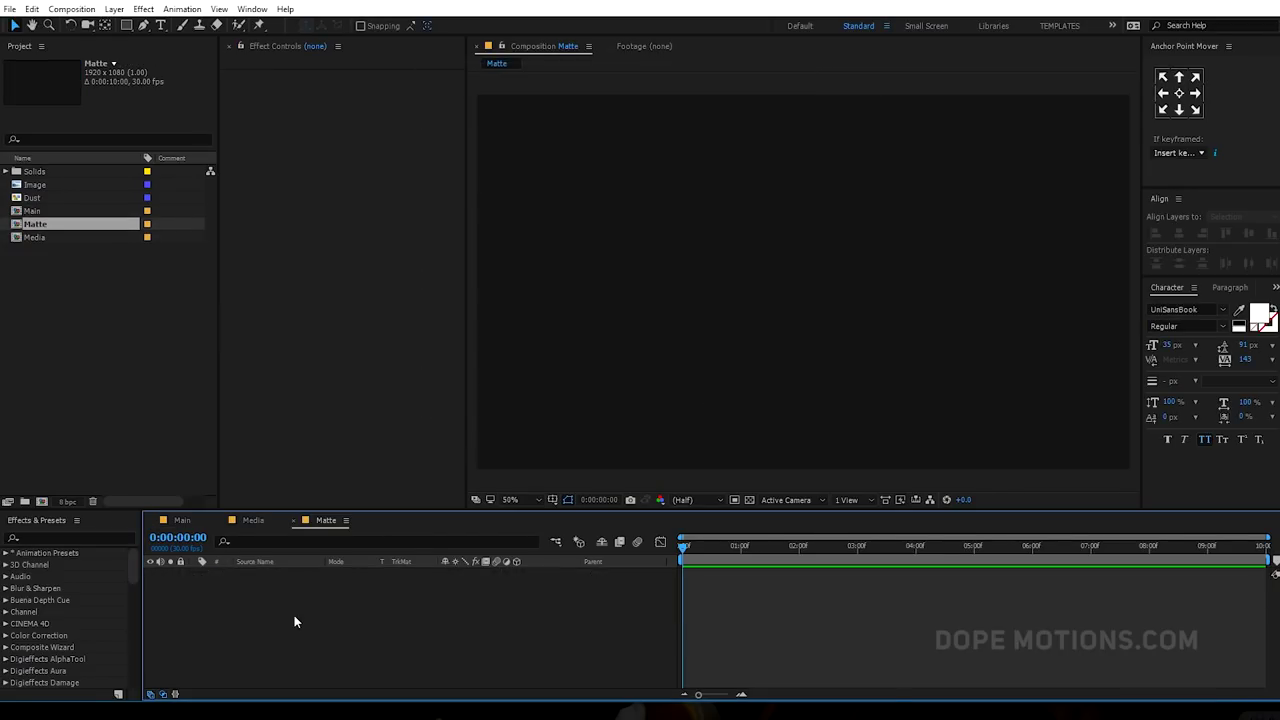
# - Add a white 1920 × 1080 solid named Layer to the Matte composition
pyautogui.hotkey('ctrl', 'y')
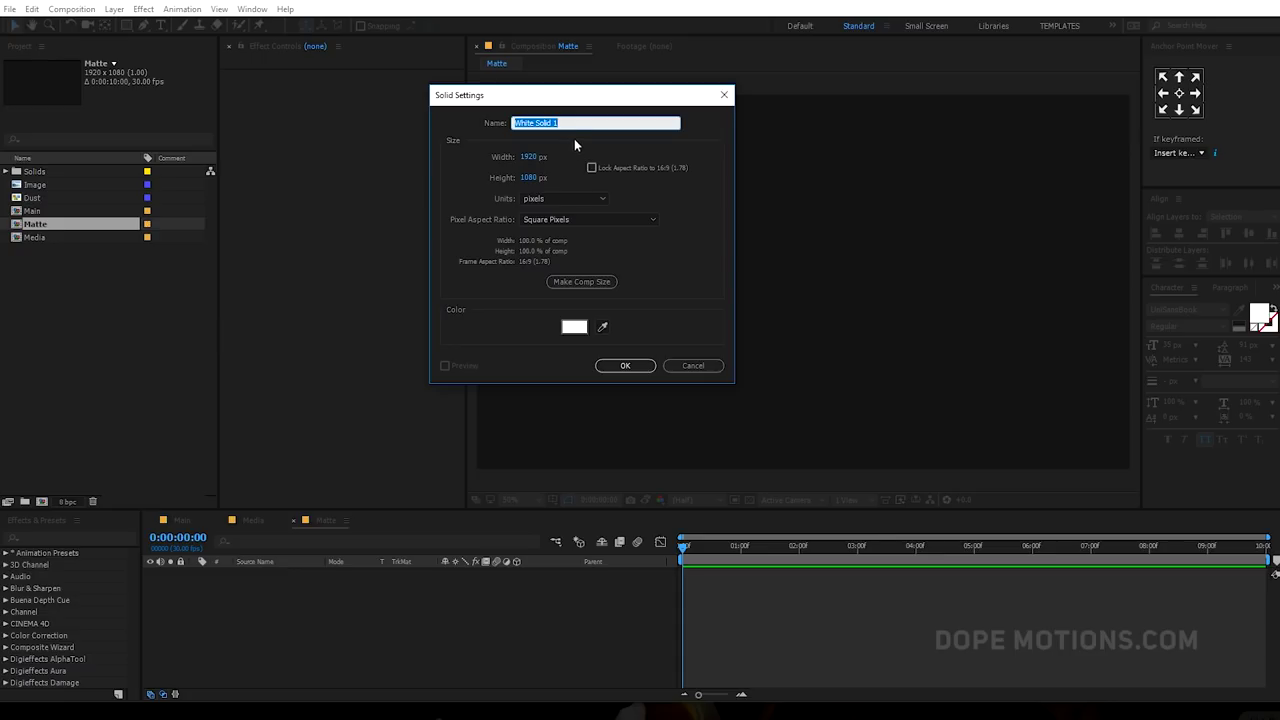
pyautogui.write('Layer')
pyautogui.click(628, 365)
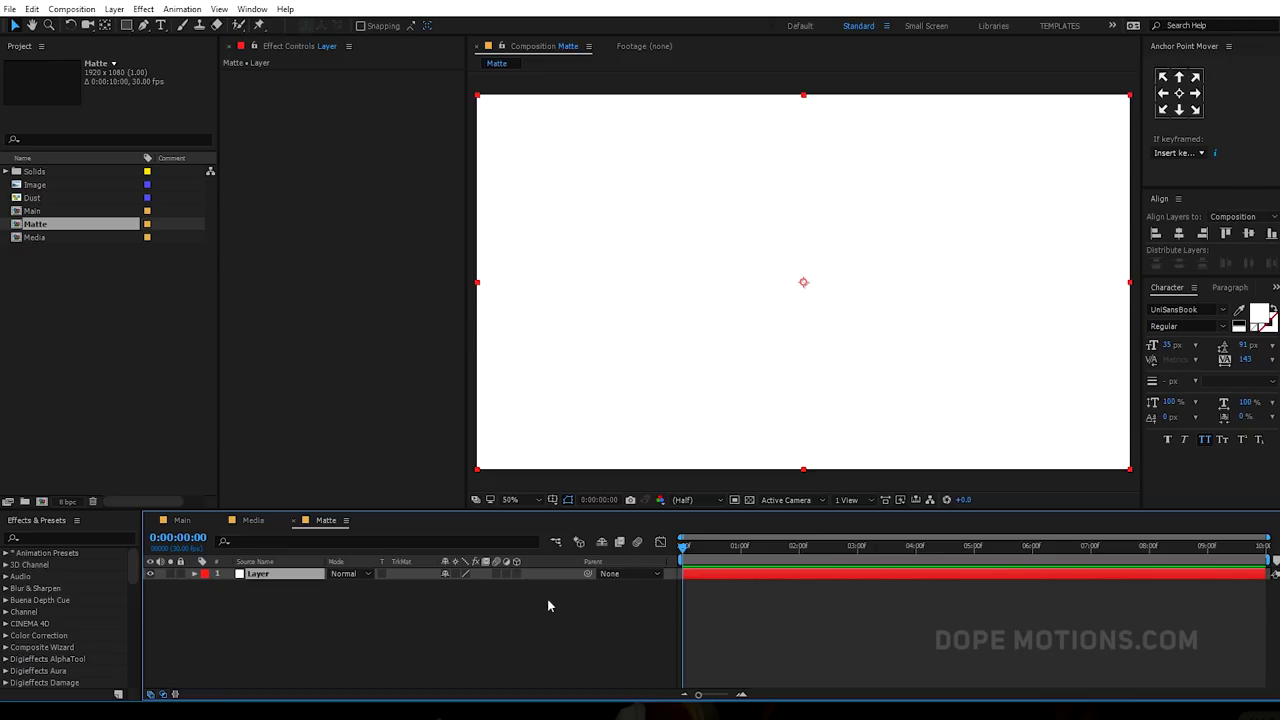
# - Unlink the solid's scale dimensions and keyframe its scale at 0, 250% at 0:00:00:00
pyautogui.press('s')
pyautogui.moveTo(465, 597); pyautogui.dragTo(458, 598)
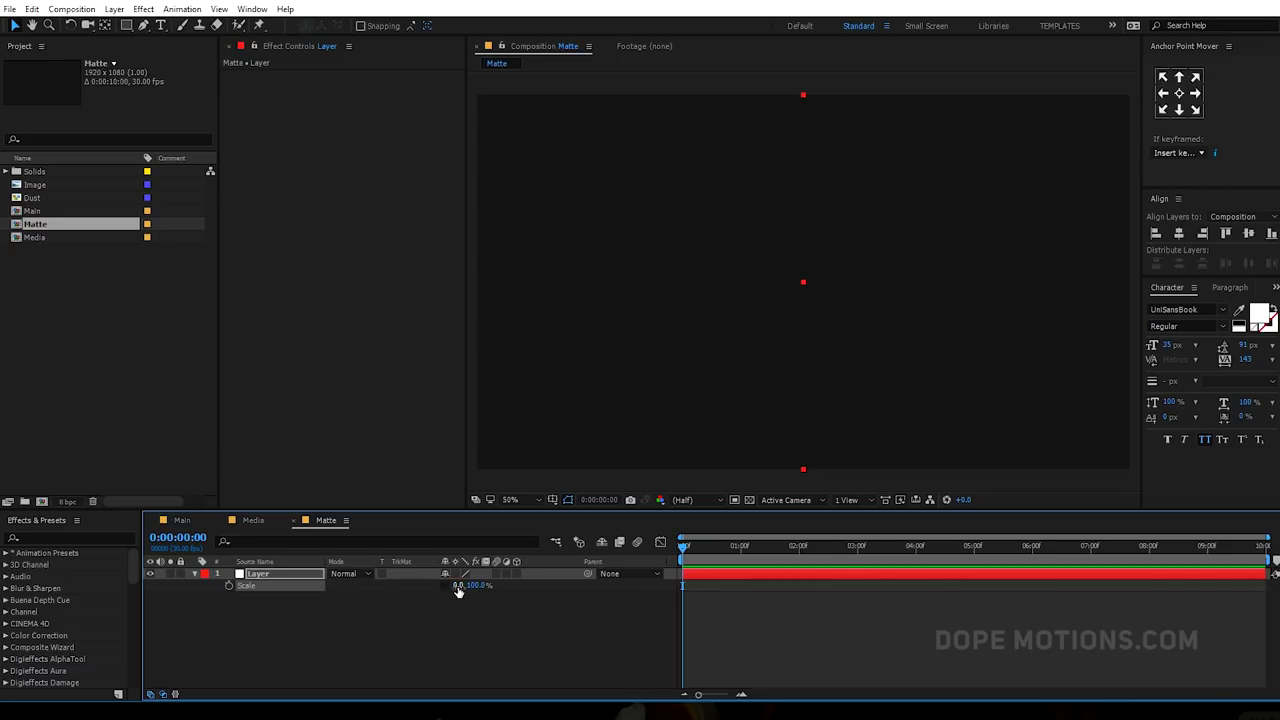
pyautogui.click(460, 615)
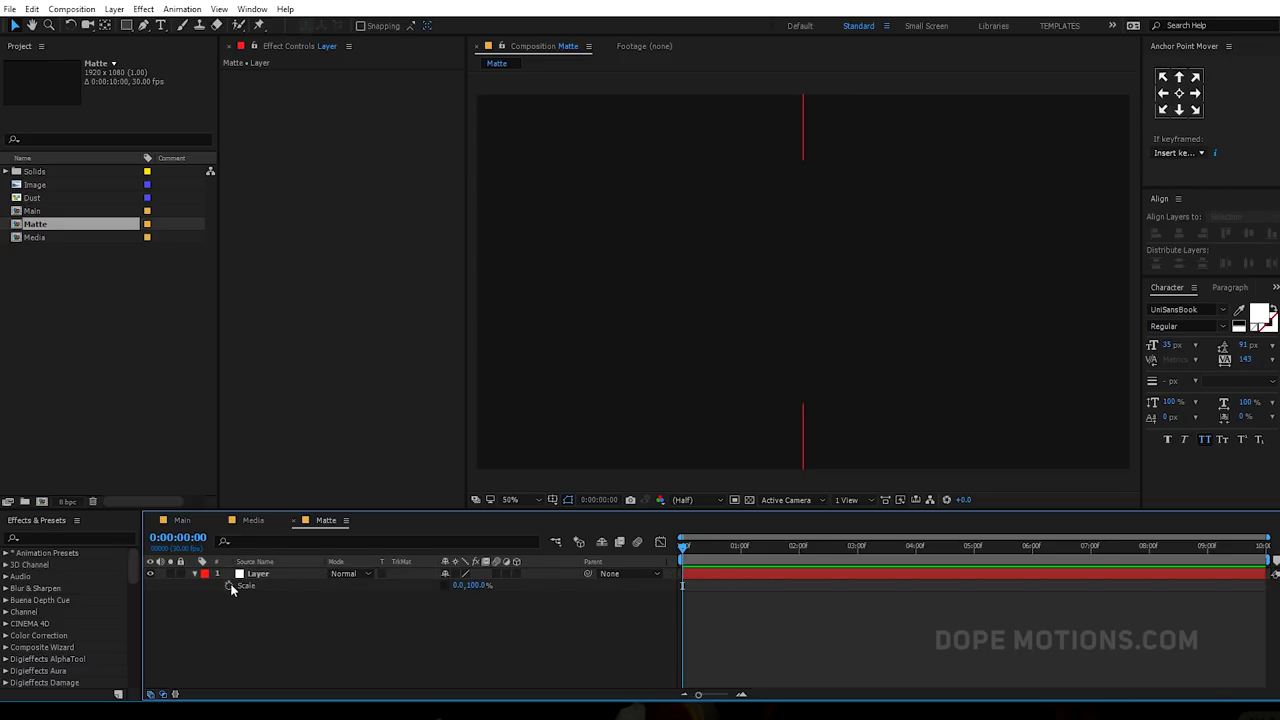
pyautogui.click(229, 586)
pyautogui.click(478, 585)
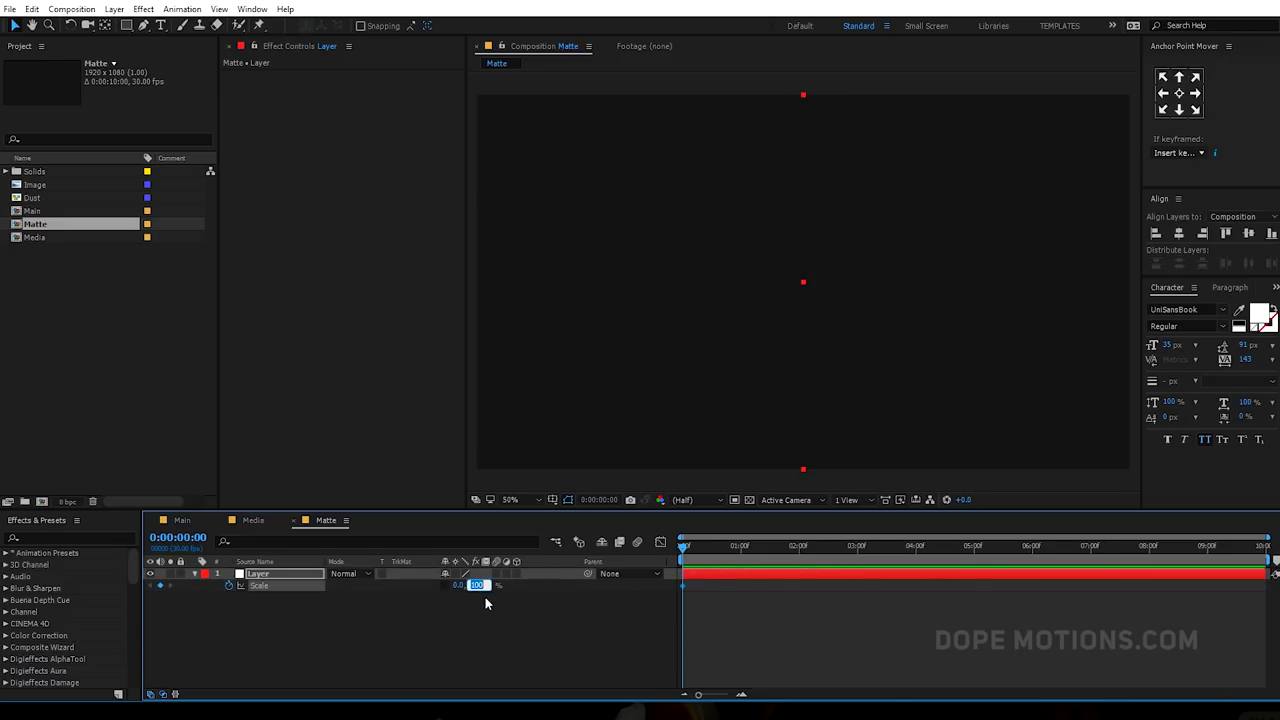
pyautogui.write('250')
pyautogui.click(489, 615)
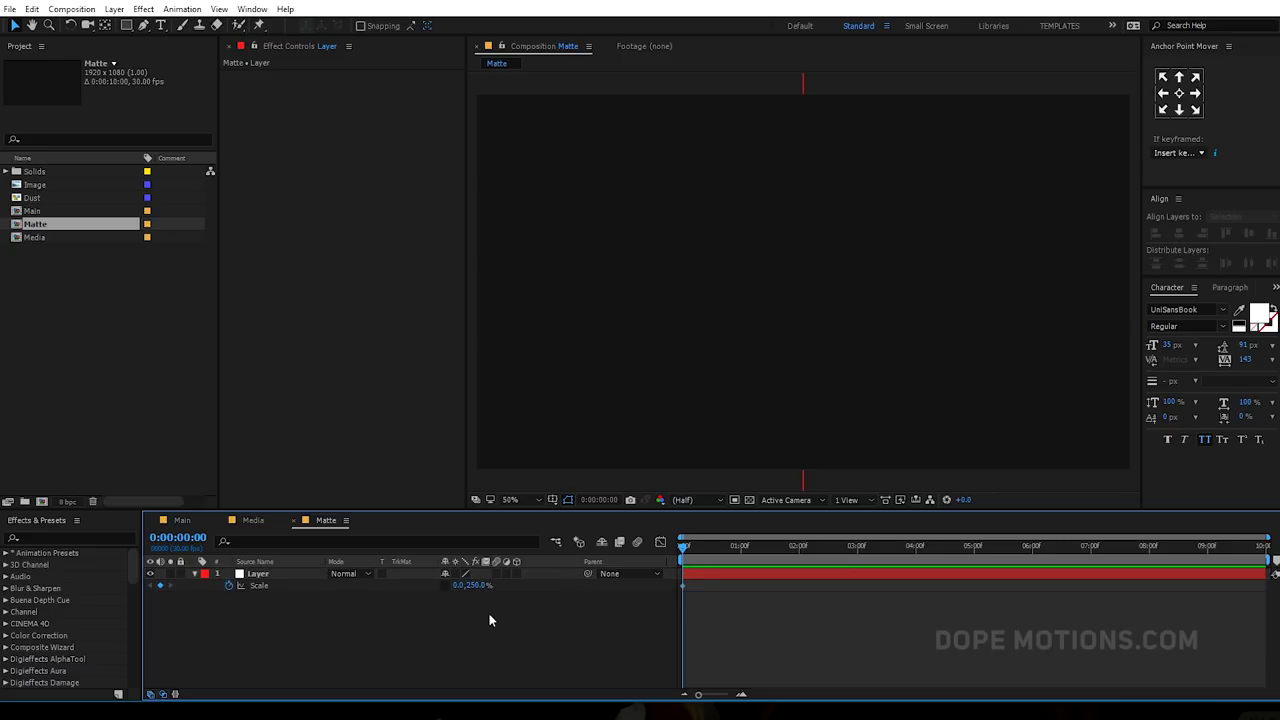
# - Keyframe the solid's horizontal scale at 100% at 0:00:01:15 and scrub back to the start to check the animation
pyautogui.moveTo(684, 548); pyautogui.dragTo(769, 558)
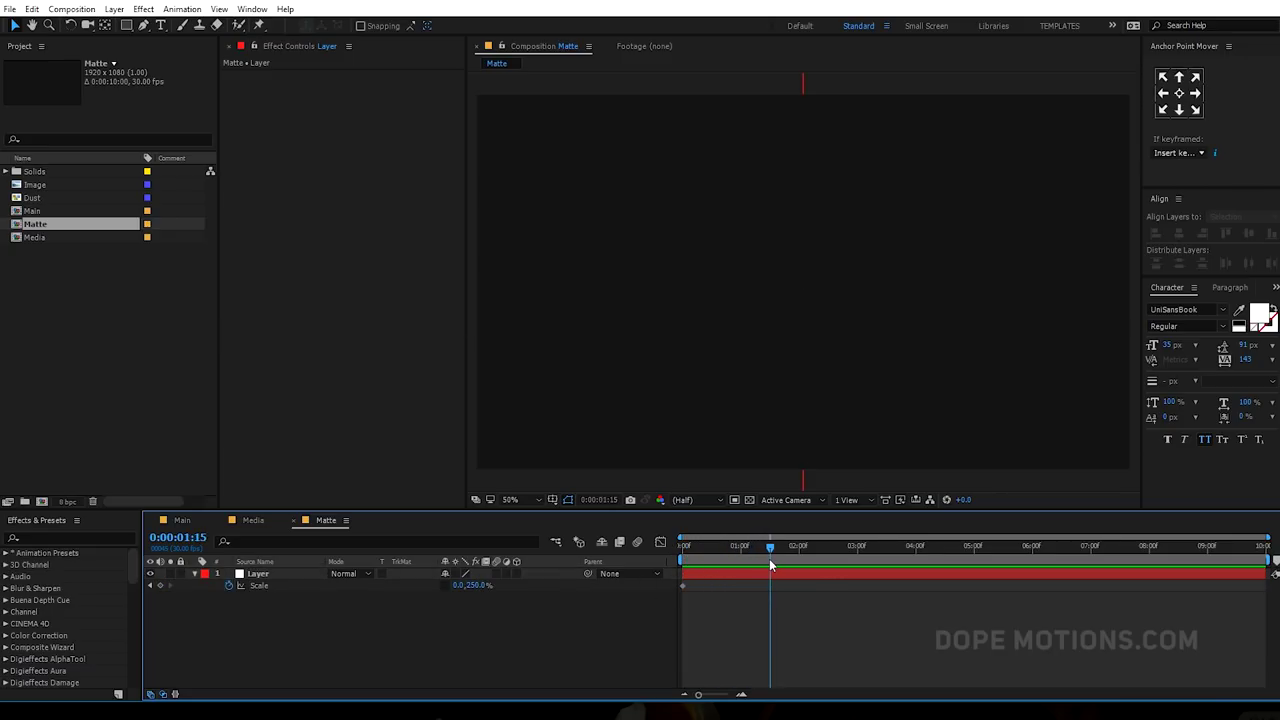
pyautogui.click(460, 587)
pyautogui.write('100')
pyautogui.press('Return')
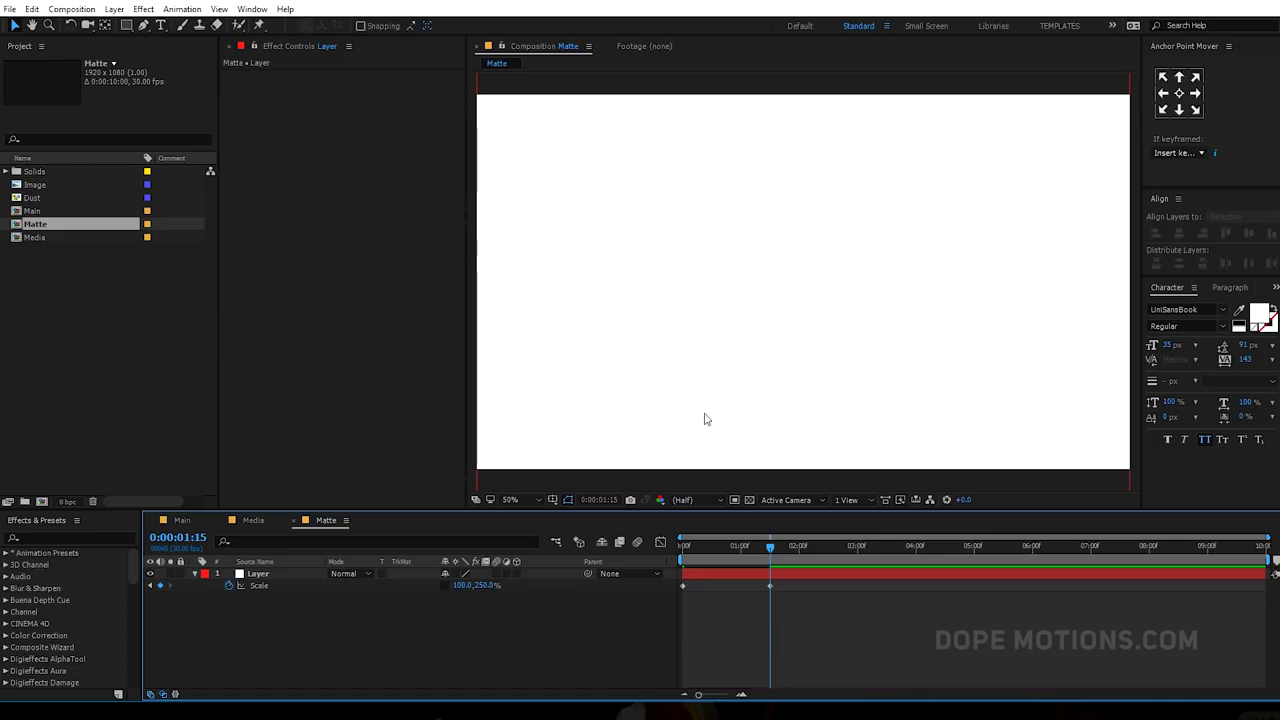
pyautogui.scroll(-1, 744, 376)
pyautogui.moveTo(766, 548); pyautogui.dragTo(683, 548)
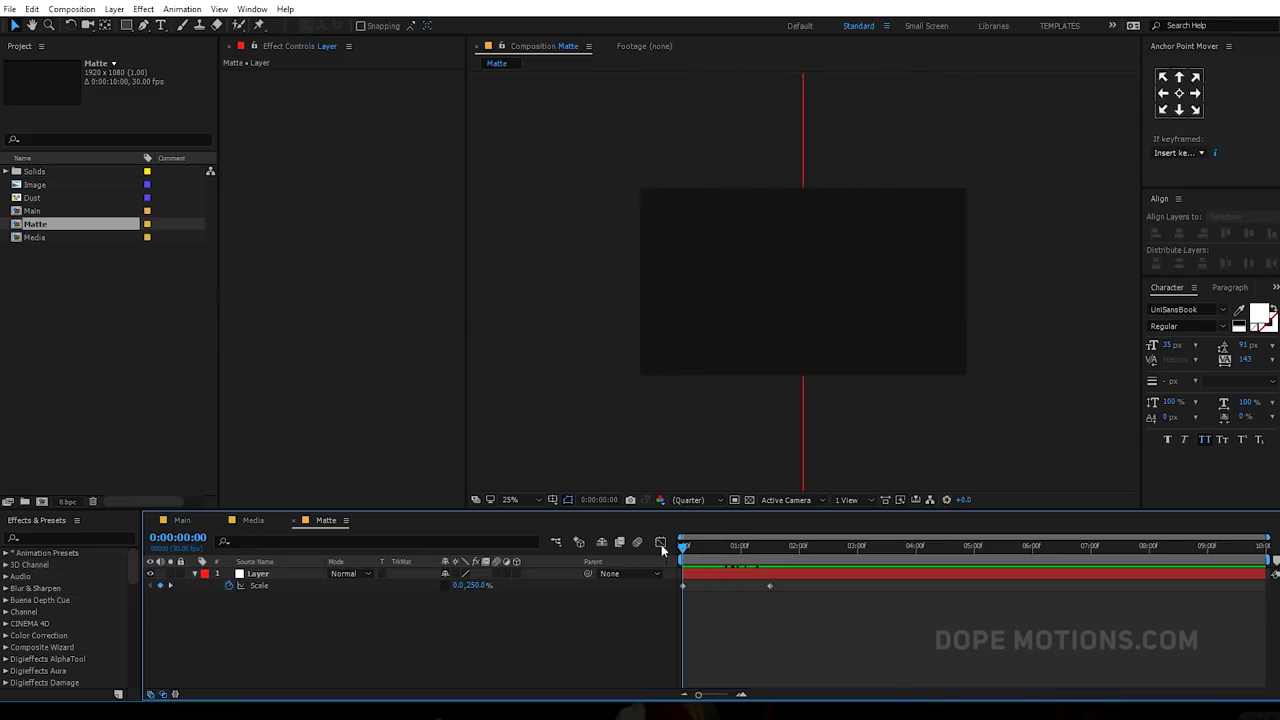
# - Start keyframing the white solid's rotation at 0:00:00:00 in the Matte composition
pyautogui.click(263, 576)
pyautogui.press('r')
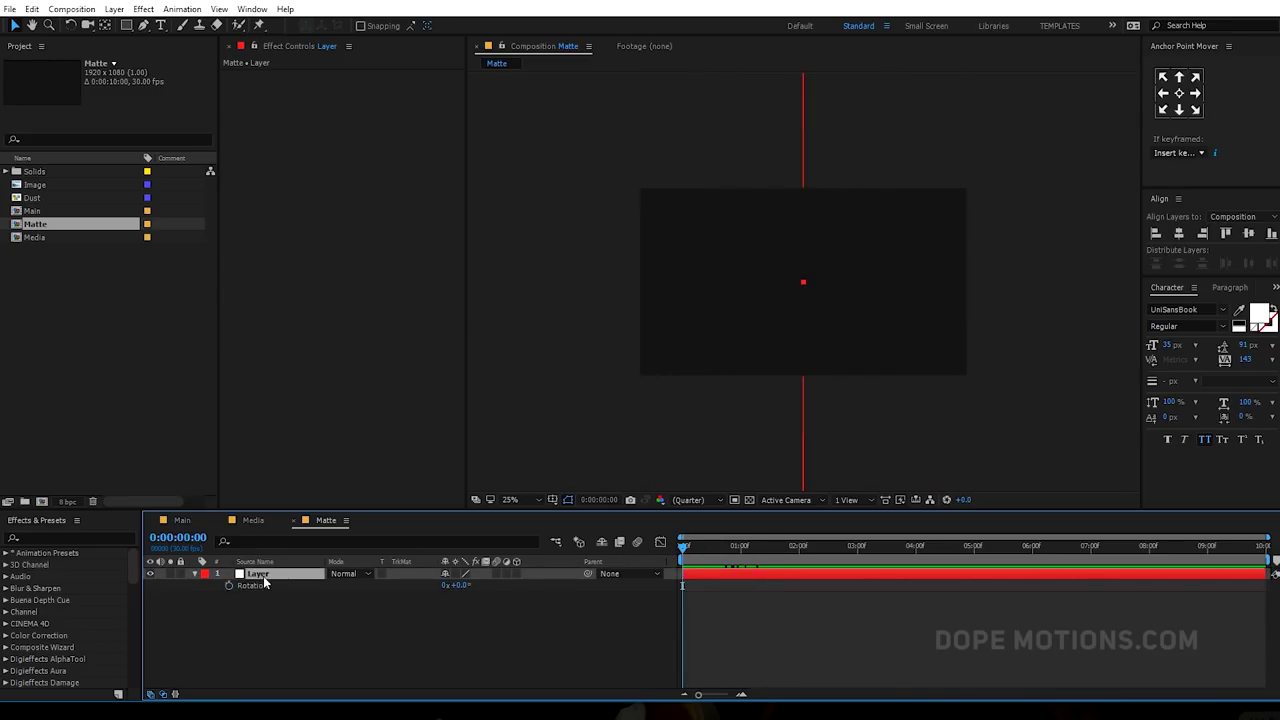
pyautogui.moveTo(730, 547); pyautogui.dragTo(768, 547)
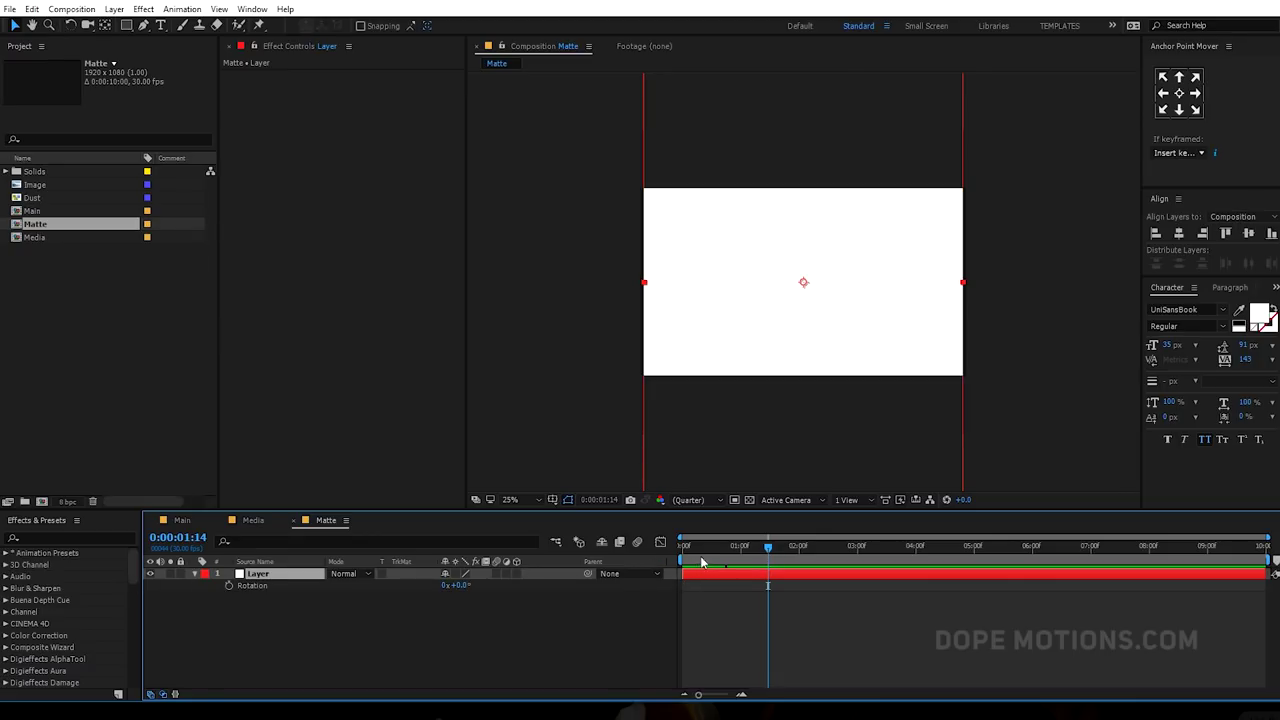
pyautogui.press('Home')
pyautogui.click(228, 586)
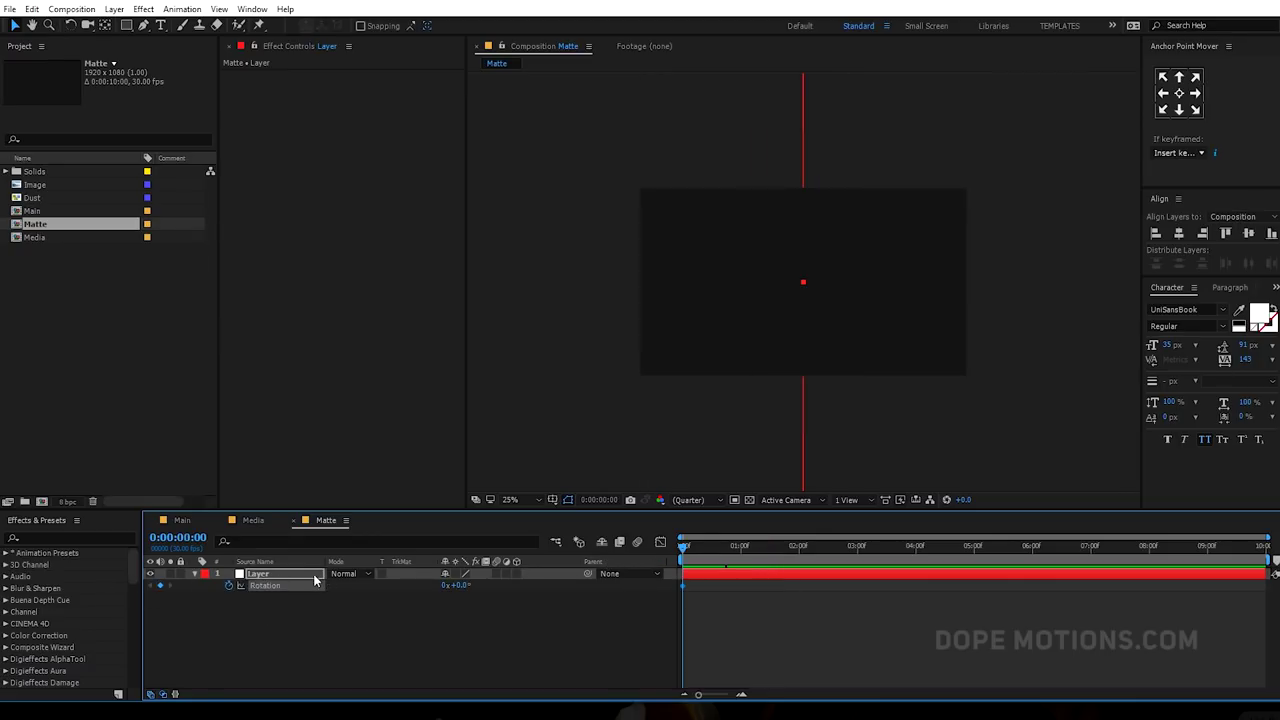
# - Keyframe the solid's rotation at -15° at 0:00:01:15 and raise its horizontal scale there to 136%
pyautogui.hotkey('shift', 's')
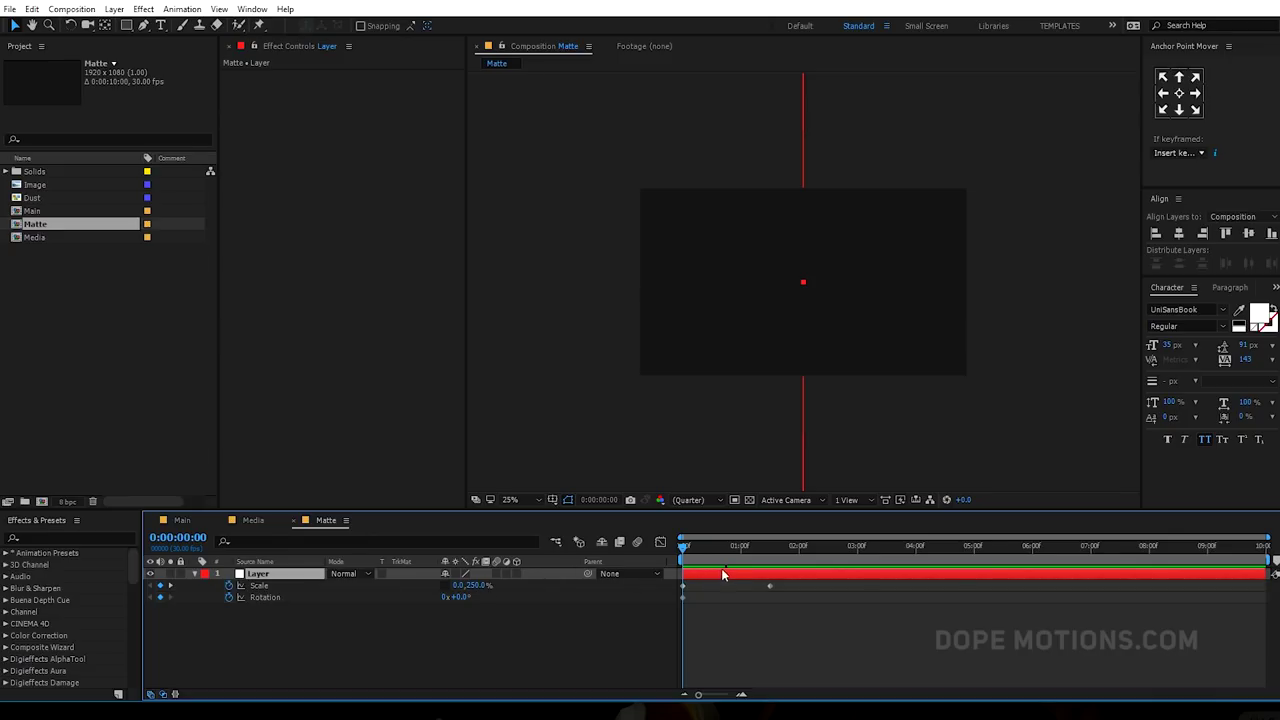
pyautogui.moveTo(716, 550); pyautogui.dragTo(766, 552)
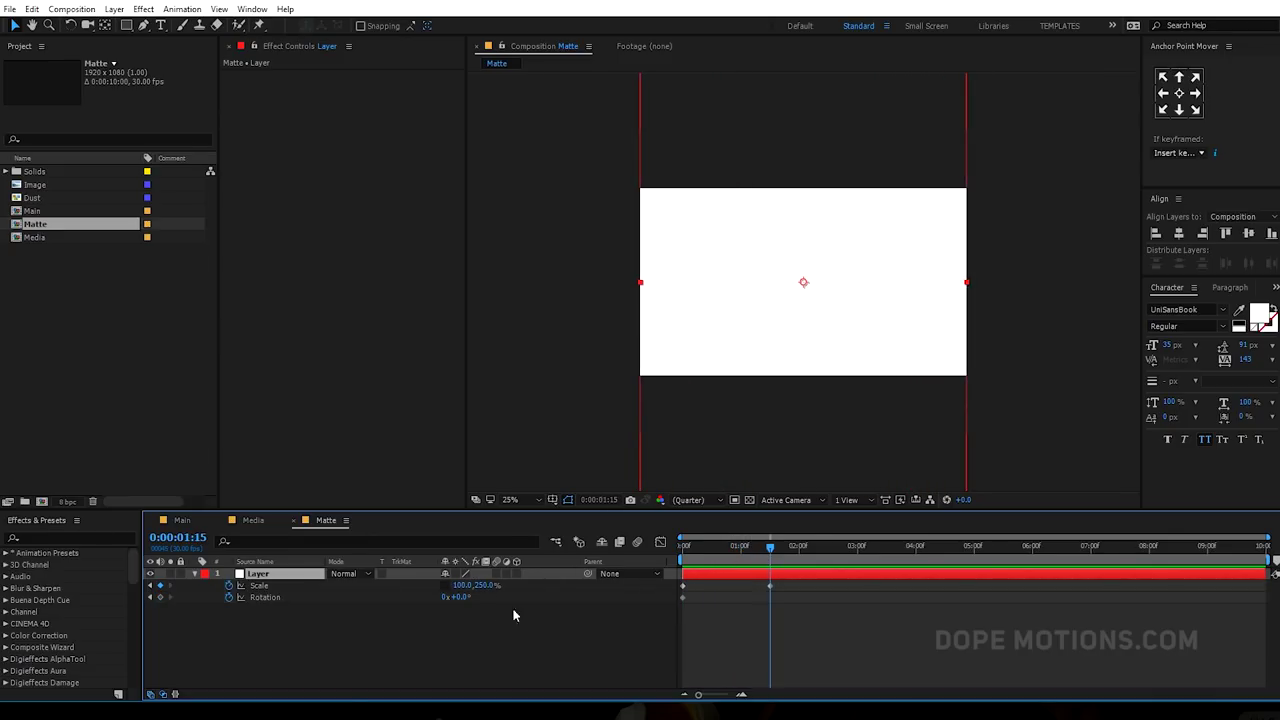
pyautogui.click(463, 598)
pyautogui.write('-15')
pyautogui.press('Return')
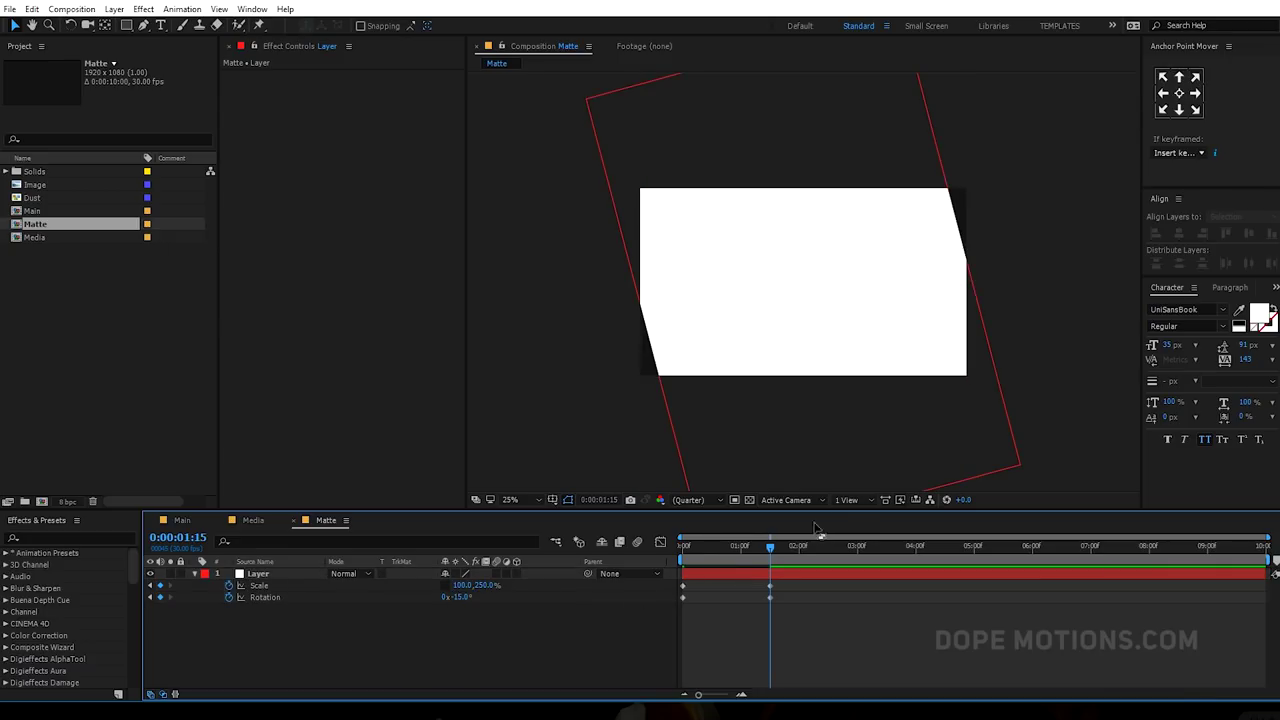
pyautogui.click(487, 586)
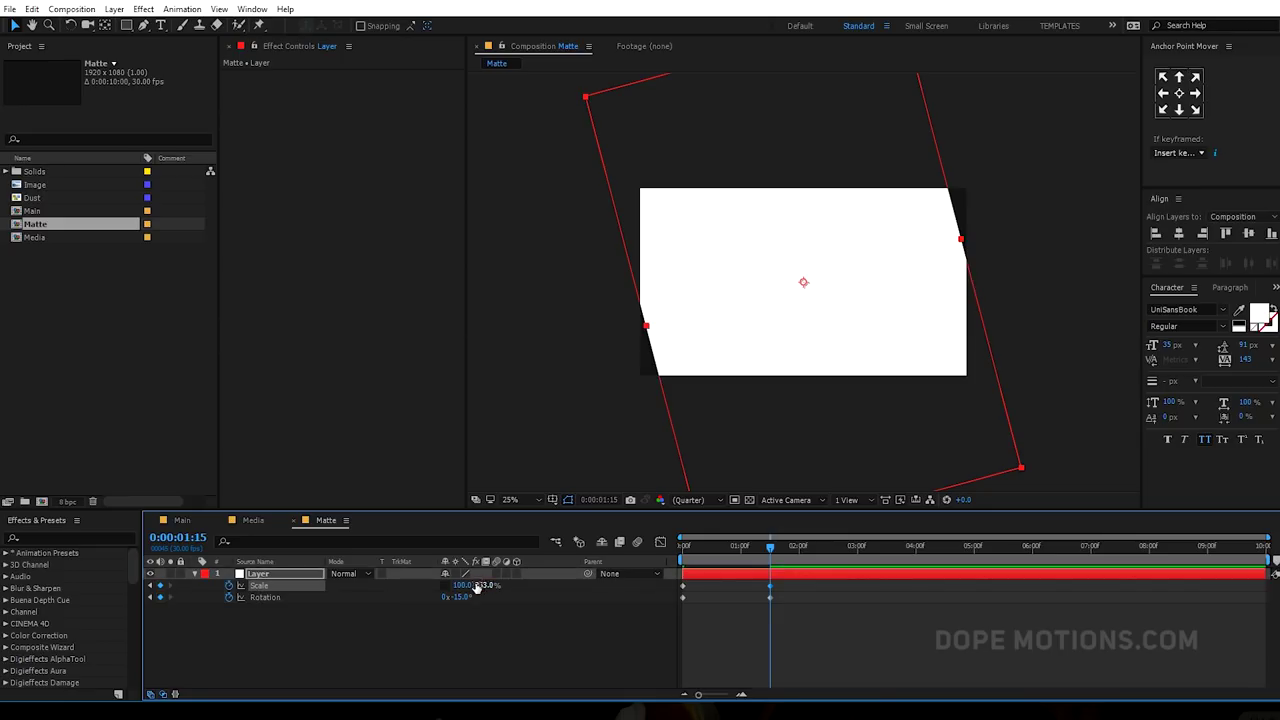
pyautogui.moveTo(461, 585); pyautogui.dragTo(490, 585)
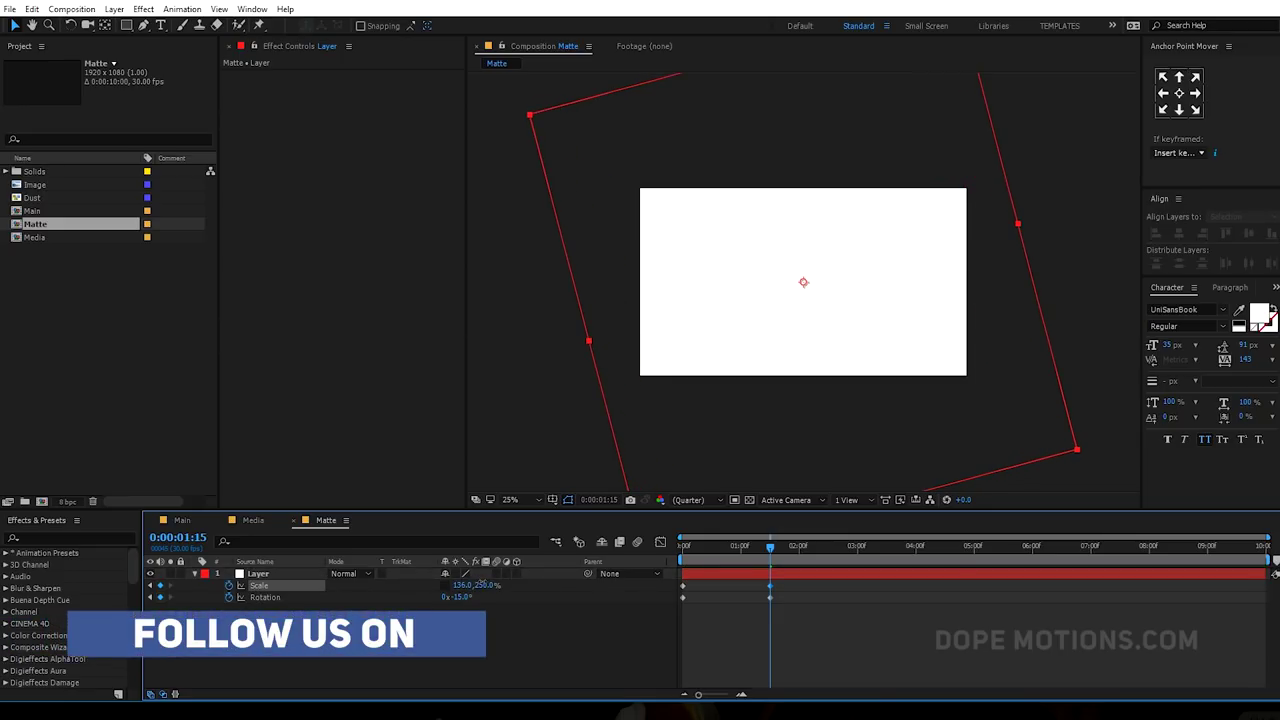
# - Try a 45° starting rotation for the solid at 0:00:00:00 and scrub the opening frames
pyautogui.moveTo(746, 568); pyautogui.dragTo(682, 572)
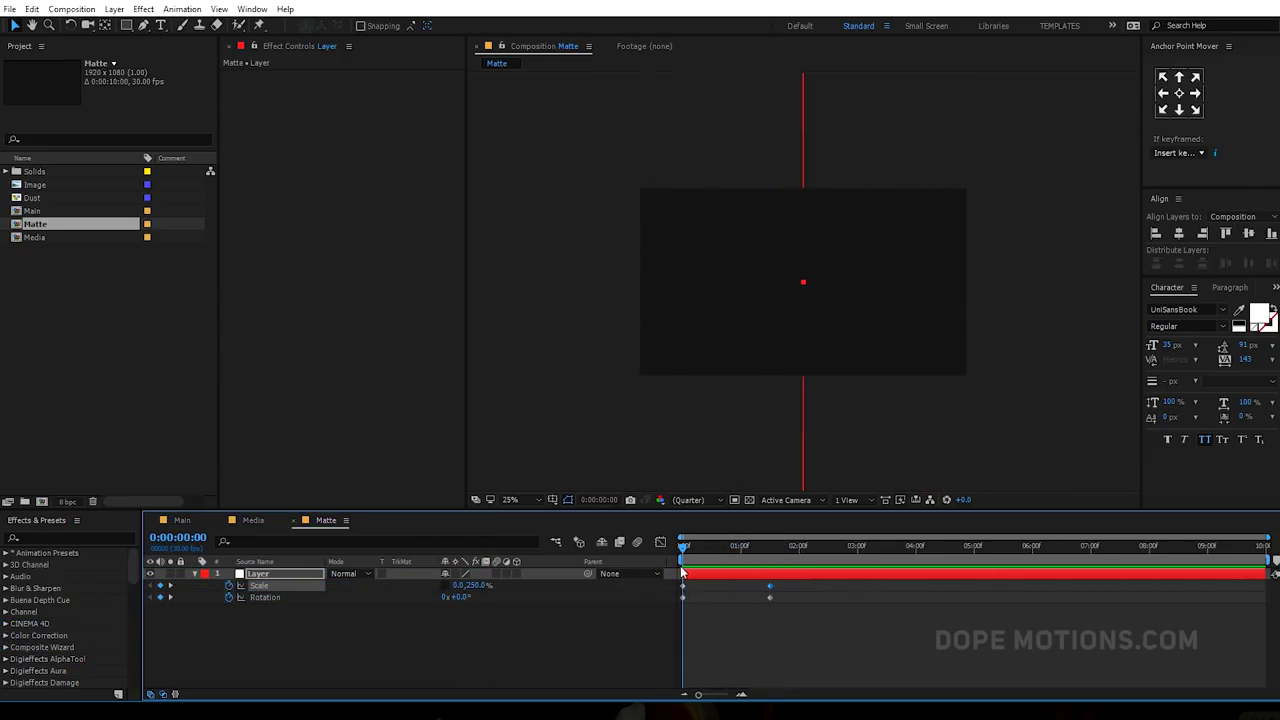
pyautogui.click(461, 597)
pyautogui.write('45')
pyautogui.press('Return')
pyautogui.click(575, 606)
pyautogui.moveTo(685, 550)
pyautogui.mouseDown()
pyautogui.moveTo(733, 558)
pyautogui.moveTo(683, 558)
pyautogui.mouseUp()
# - Set the solid's rotation to -45° at 0:00:00:00 and preview the reveal
pyautogui.click(463, 597)
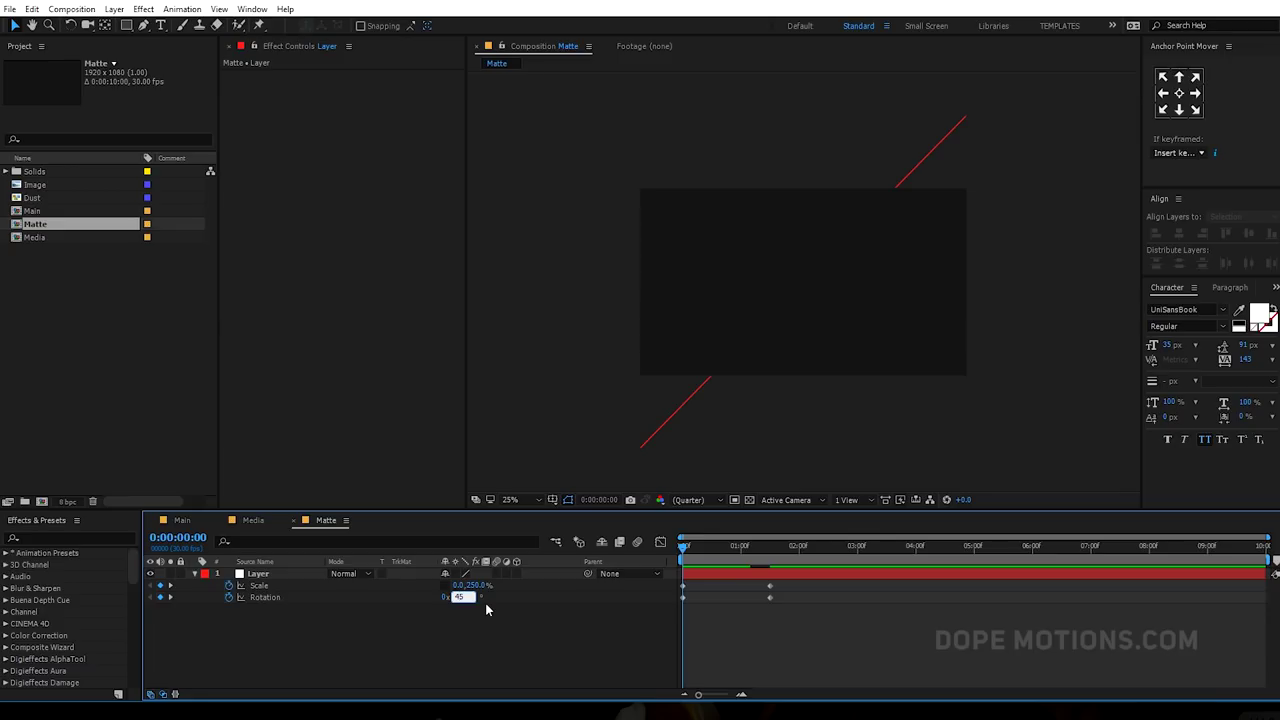
pyautogui.write('-45')
pyautogui.press('Return')
pyautogui.moveTo(690, 546)
pyautogui.mouseDown()
pyautogui.moveTo(760, 550)
pyautogui.moveTo(712, 550)
pyautogui.moveTo(680, 568)
pyautogui.mouseUp()
pyautogui.press('space')
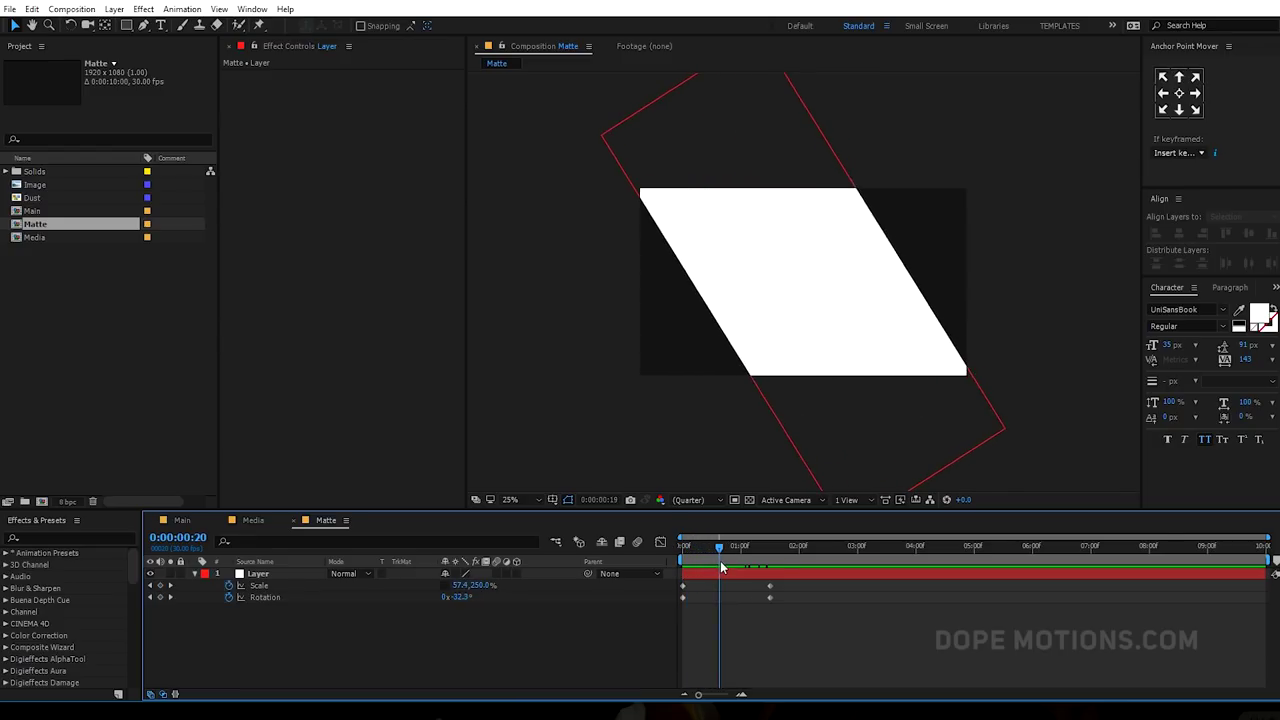
# - Easy Ease all scale and rotation keyframes and lengthen their ending ease in the speed graph for a fast start and slow finish
pyautogui.moveTo(757, 609); pyautogui.dragTo(674, 590)
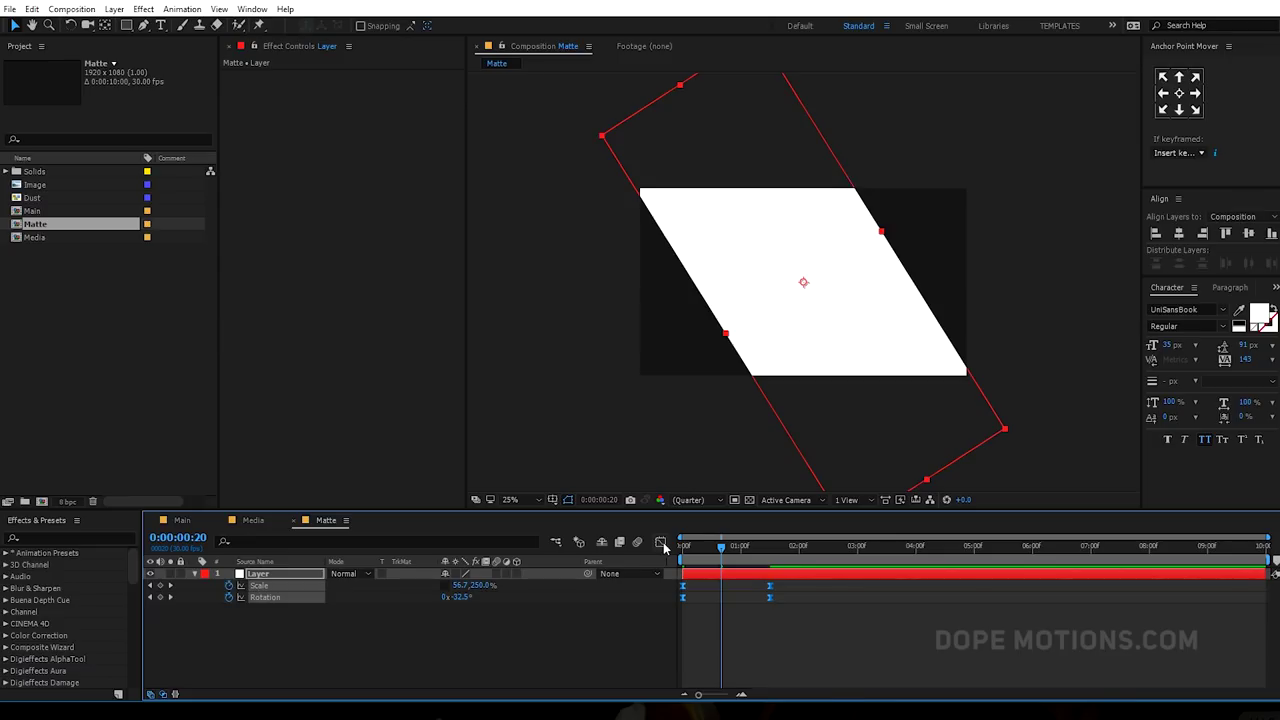
pyautogui.click(660, 542)
pyautogui.rightClick(798, 618)
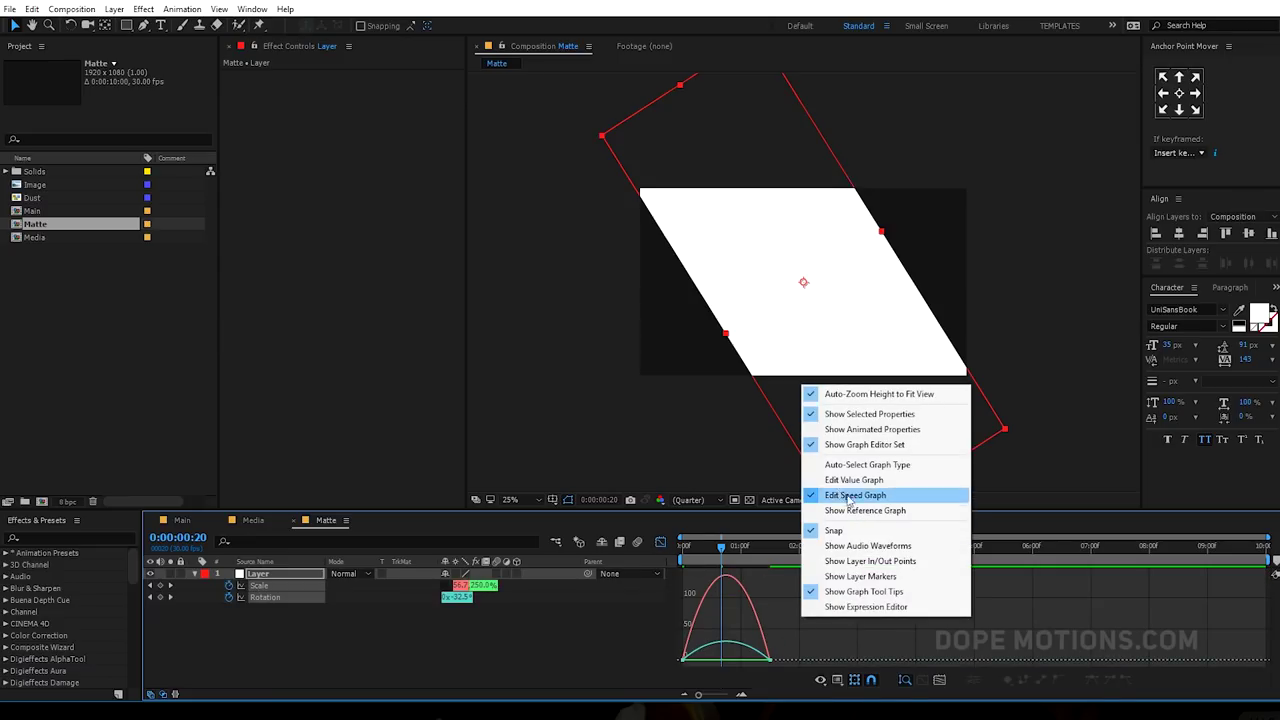
pyautogui.click(853, 480)
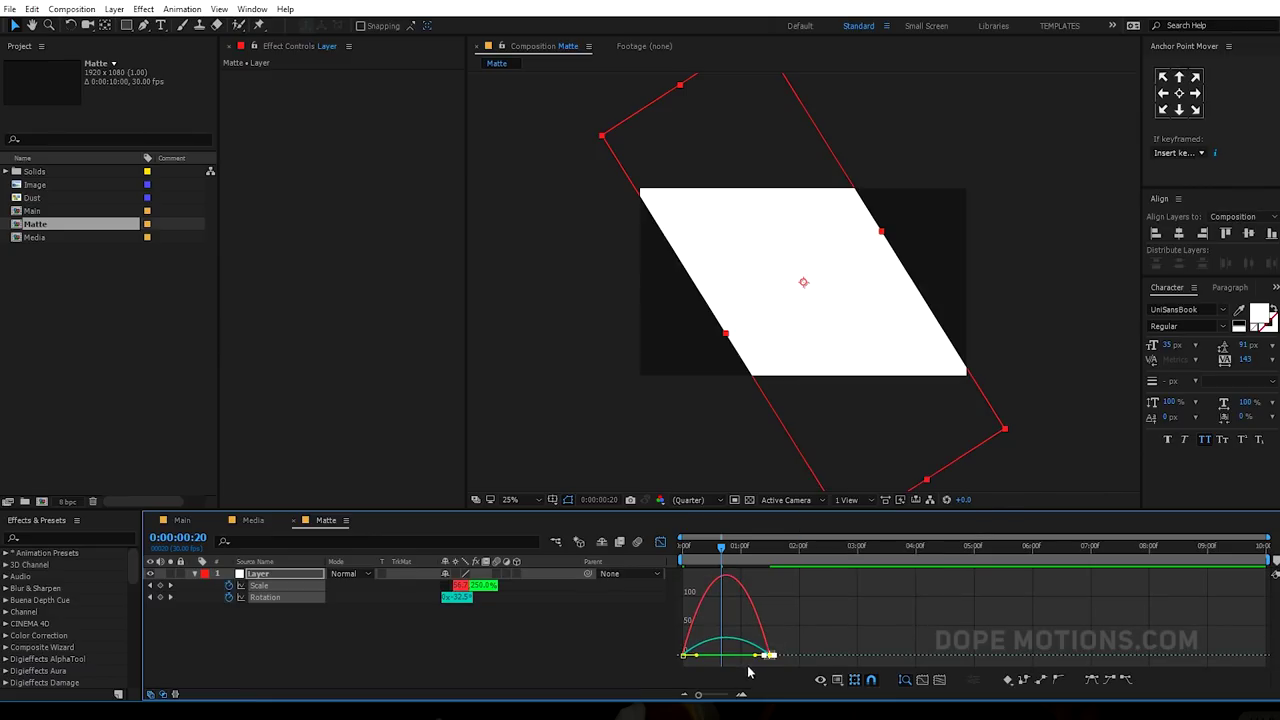
pyautogui.moveTo(757, 655); pyautogui.dragTo(724, 660)
pyautogui.press('space')
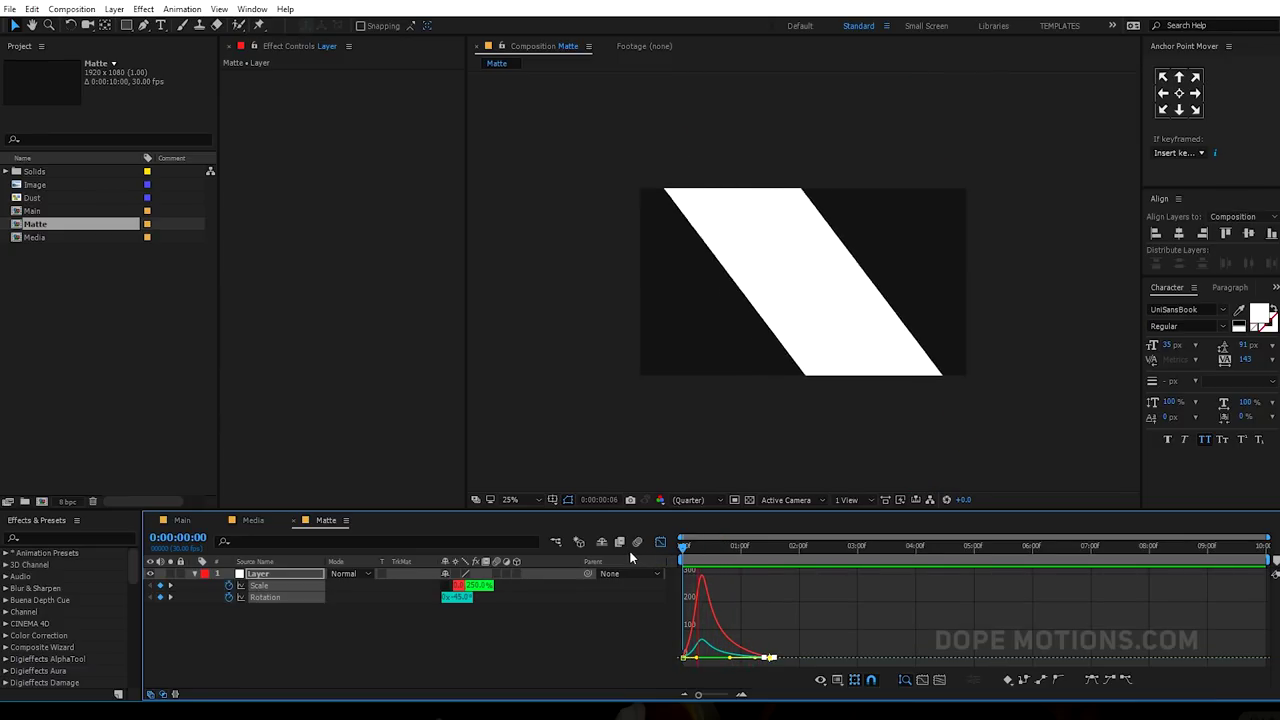
pyautogui.click(692, 547)
pyautogui.press('.')
pyautogui.moveTo(691, 548); pyautogui.dragTo(688, 549)
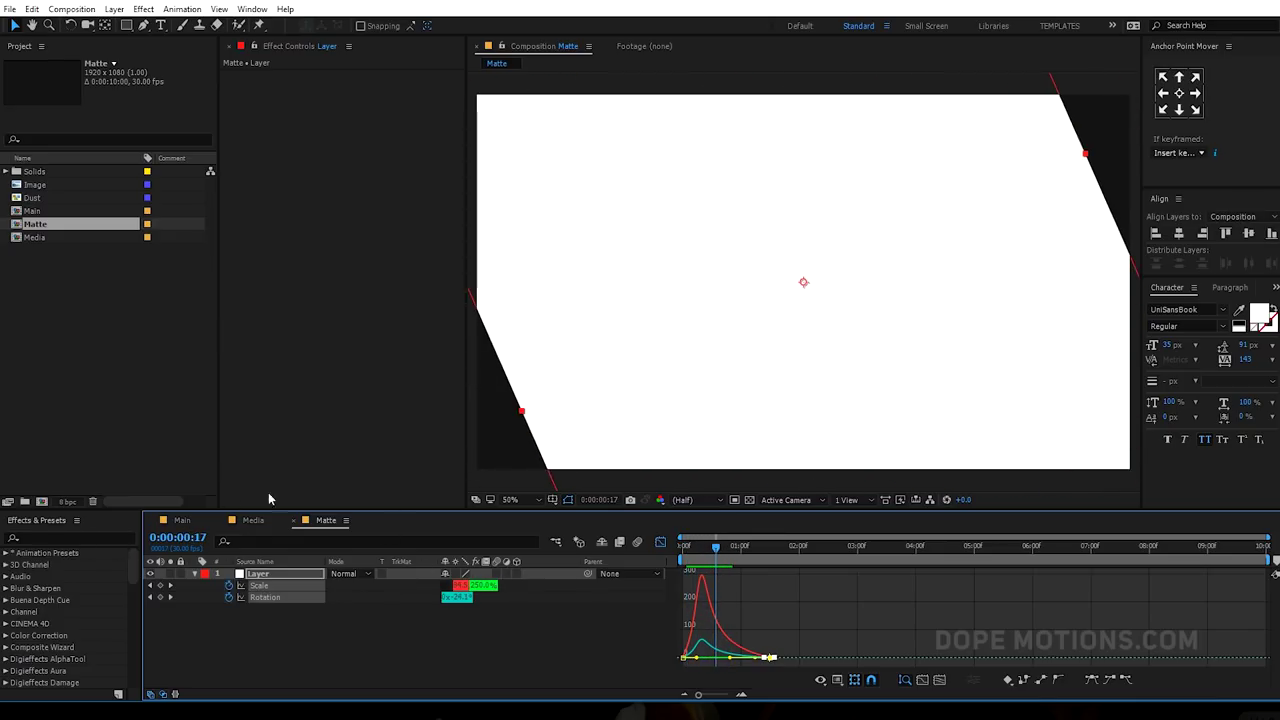
# - Add the Matte composition to Main, directly above the Media layer
pyautogui.click(188, 521)
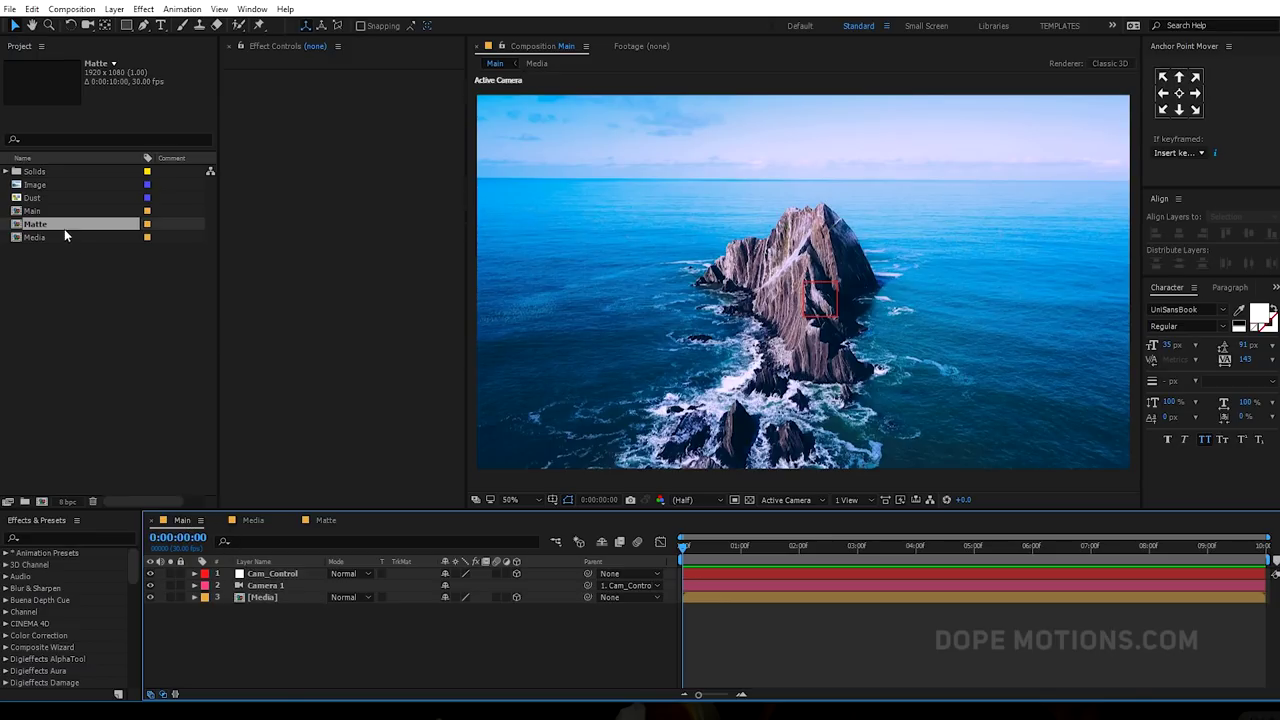
pyautogui.moveTo(44, 229); pyautogui.dragTo(258, 596)
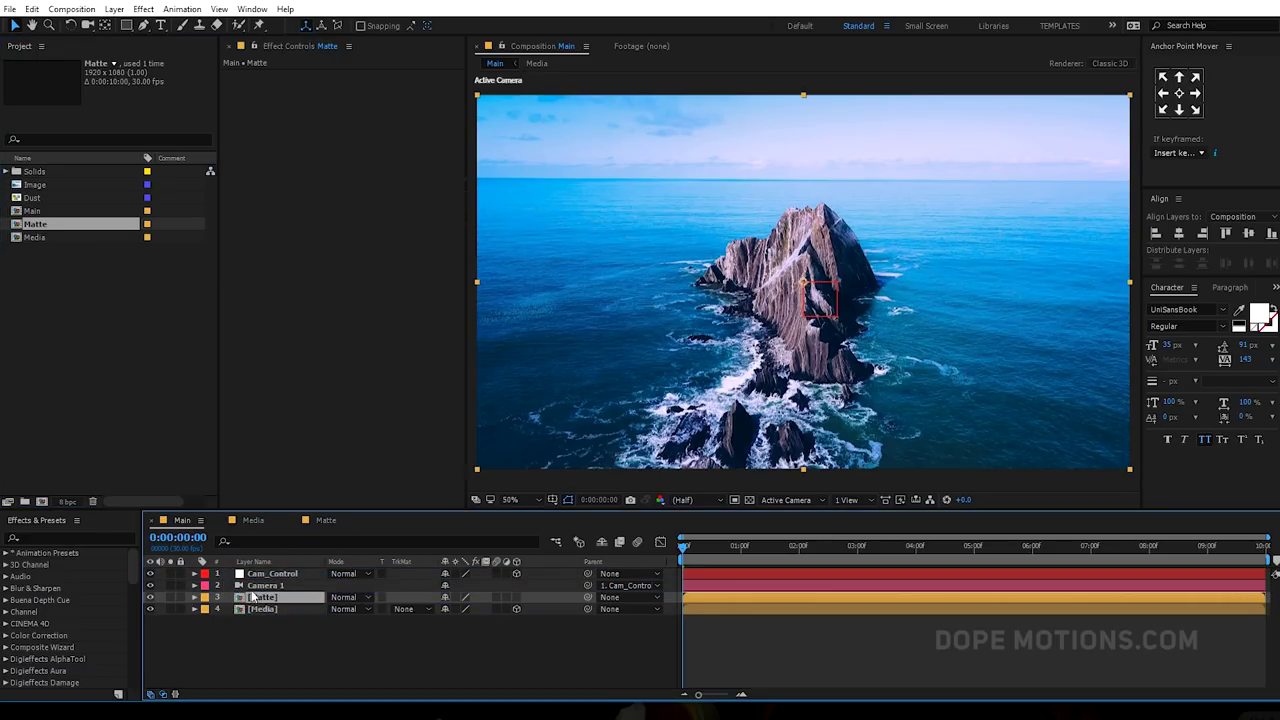
# - Turn off 3D for the Media layer and set its track matte to Alpha Matte using Matte
pyautogui.click(269, 607)
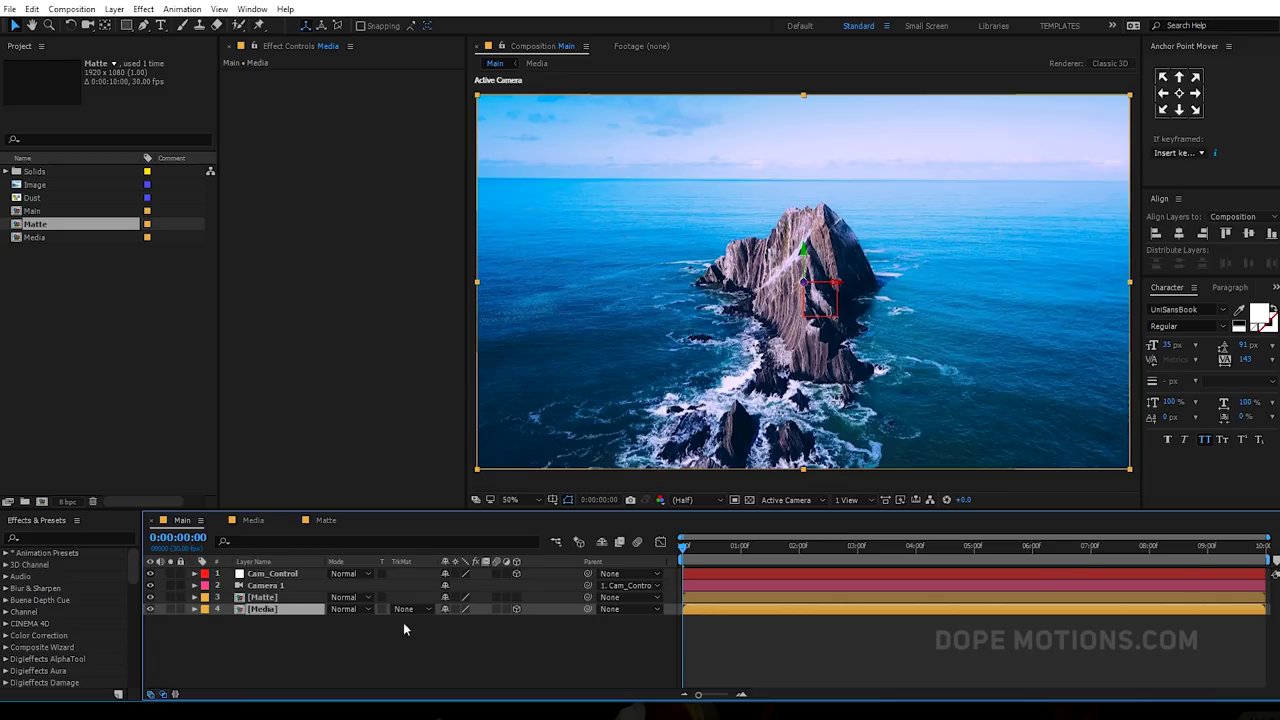
pyautogui.click(516, 610)
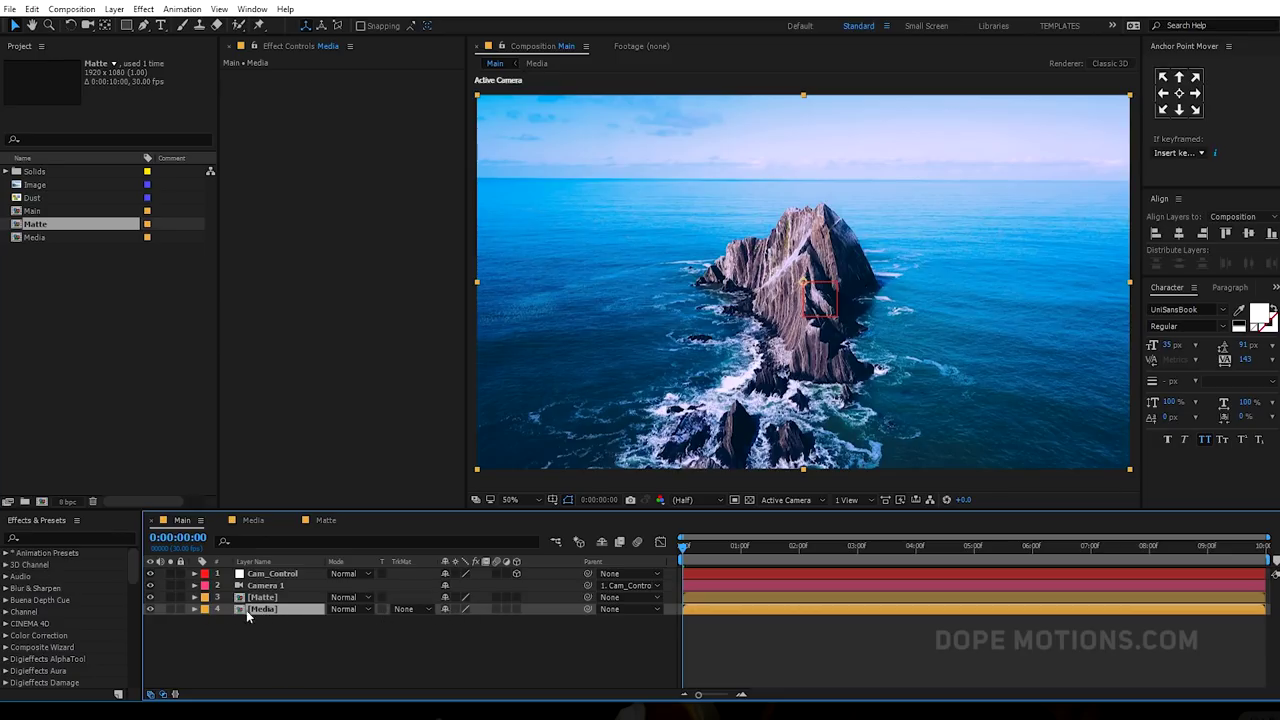
pyautogui.click(414, 610)
pyautogui.click(452, 646)
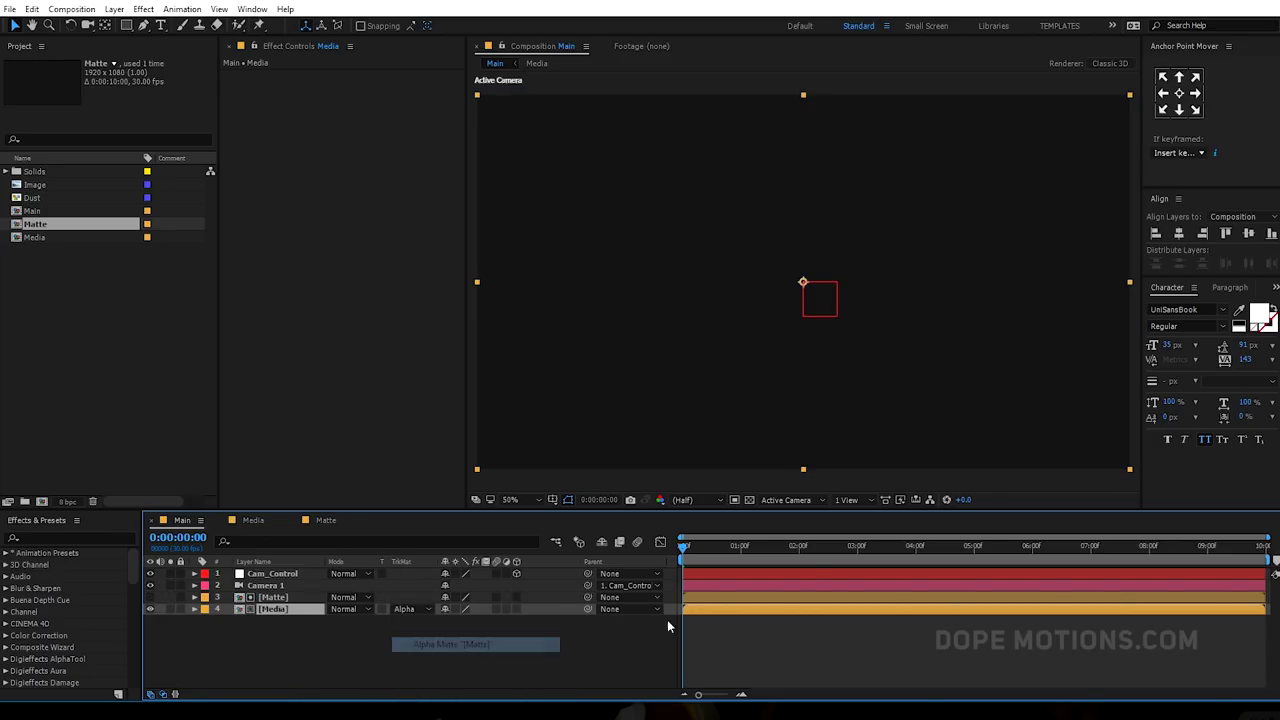
pyautogui.moveTo(690, 549)
pyautogui.mouseDown()
pyautogui.moveTo(724, 547)
pyautogui.moveTo(686, 547)
pyautogui.moveTo(721, 544)
pyautogui.moveTo(690, 547)
pyautogui.moveTo(702, 547)
pyautogui.mouseUp()
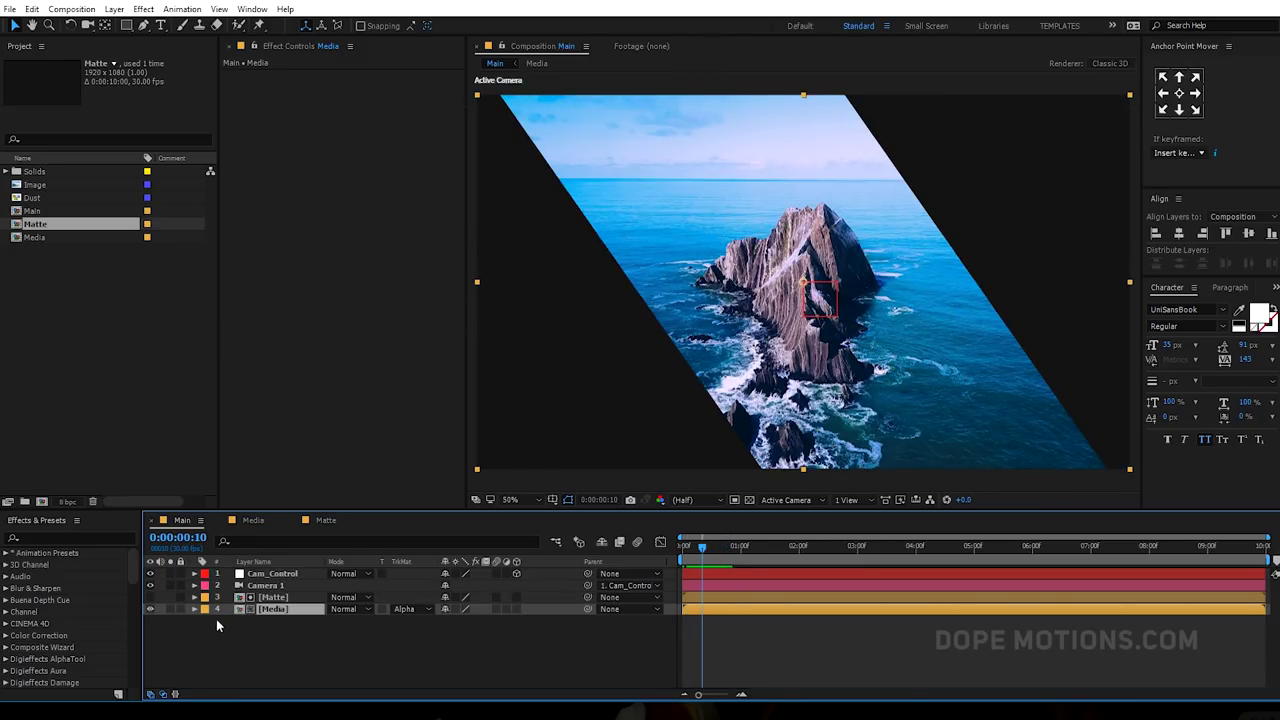
# - Pre-compose the Matte and Media layers as Slide_01, moving all attributes, and make the new layer 3D
pyautogui.keyDown('ctrl'); pyautogui.click(278, 598); pyautogui.keyUp('ctrl')
pyautogui.rightClick(306, 608)
pyautogui.click(370, 474)
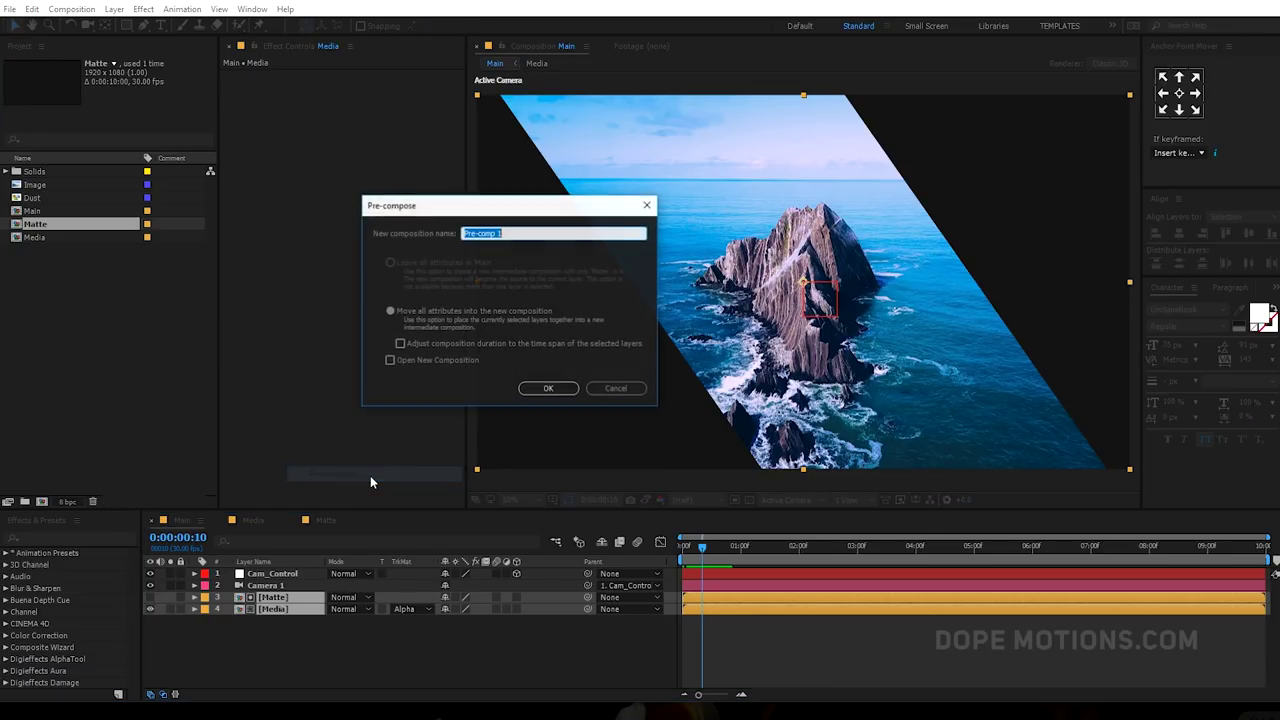
pyautogui.write('Slide_01')
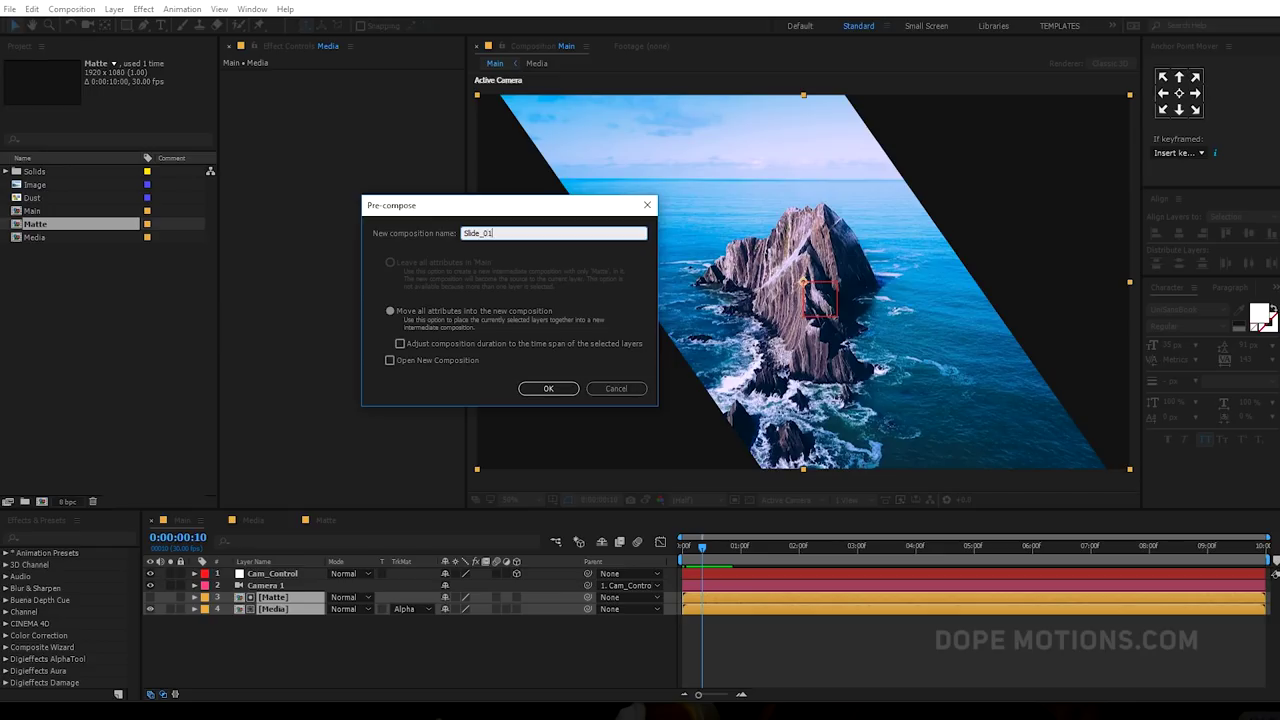
pyautogui.click(556, 389)
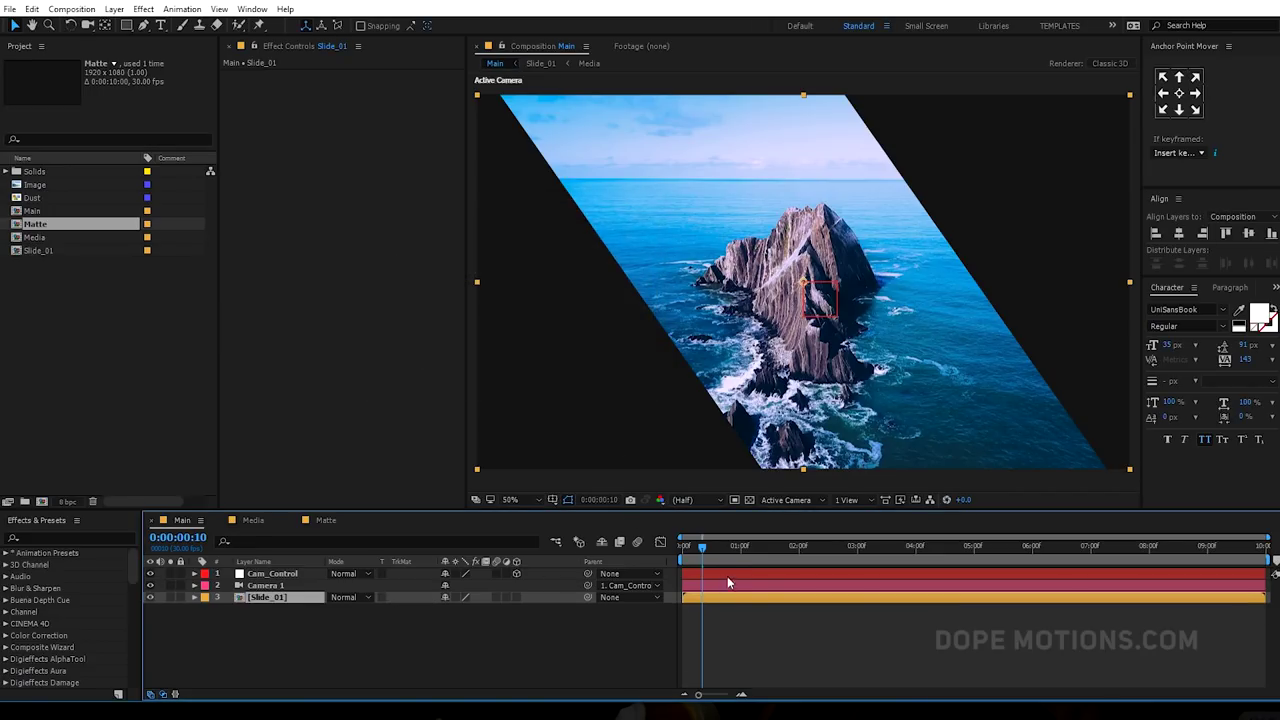
pyautogui.moveTo(705, 546)
pyautogui.mouseDown()
pyautogui.moveTo(731, 546)
pyautogui.moveTo(692, 549)
pyautogui.mouseUp()
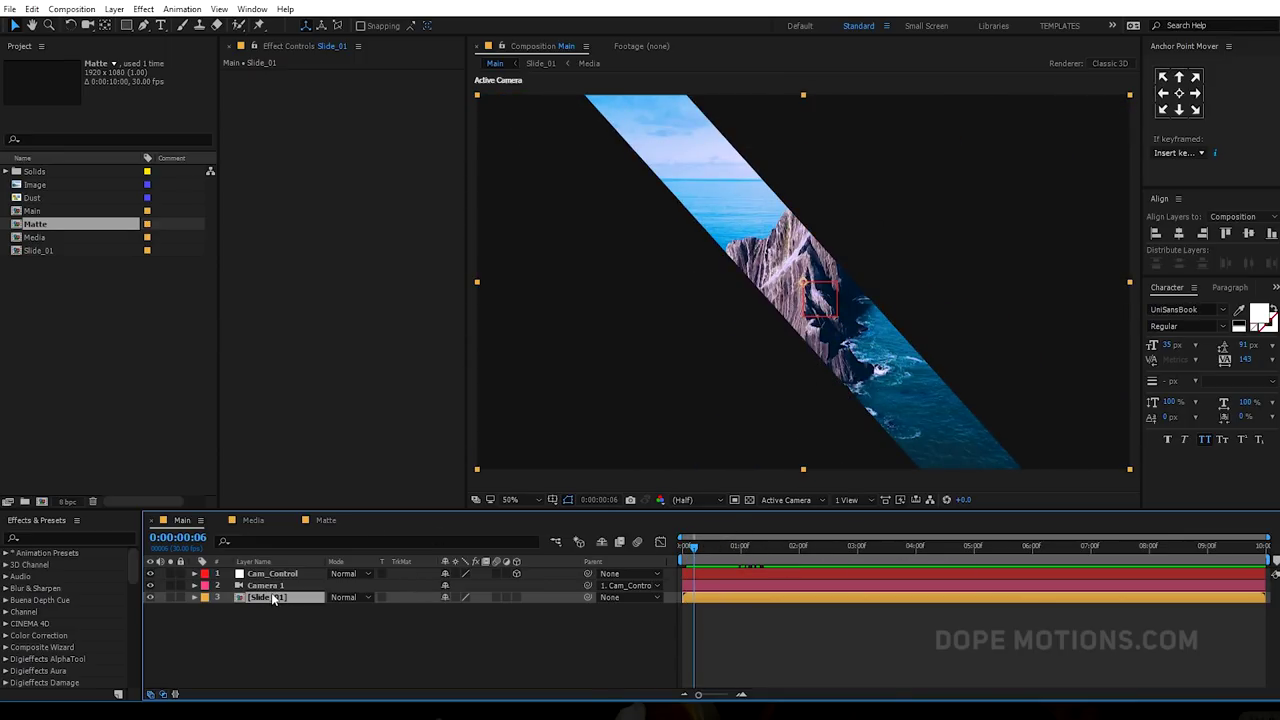
pyautogui.click(517, 597)
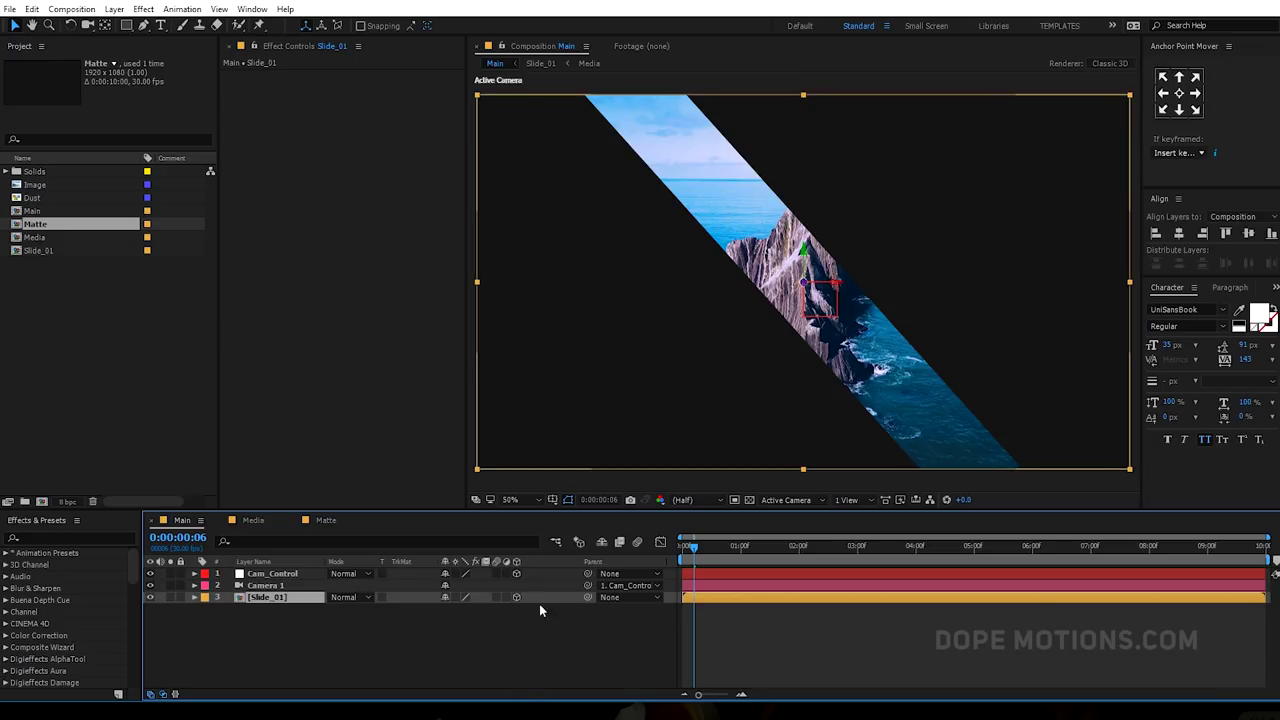
# - Keyframe the Cam_Control null's position at 960, 540, 0 at 0:00:03:00
pyautogui.click(270, 575)
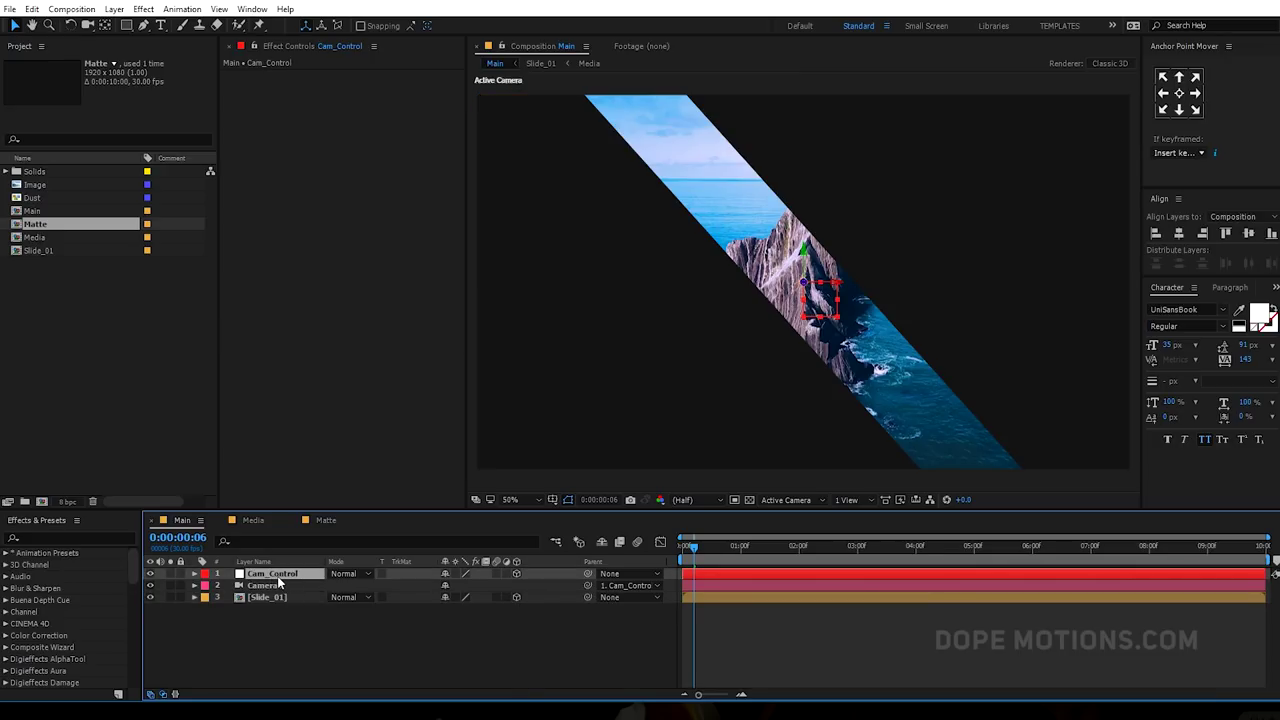
pyautogui.press('p')
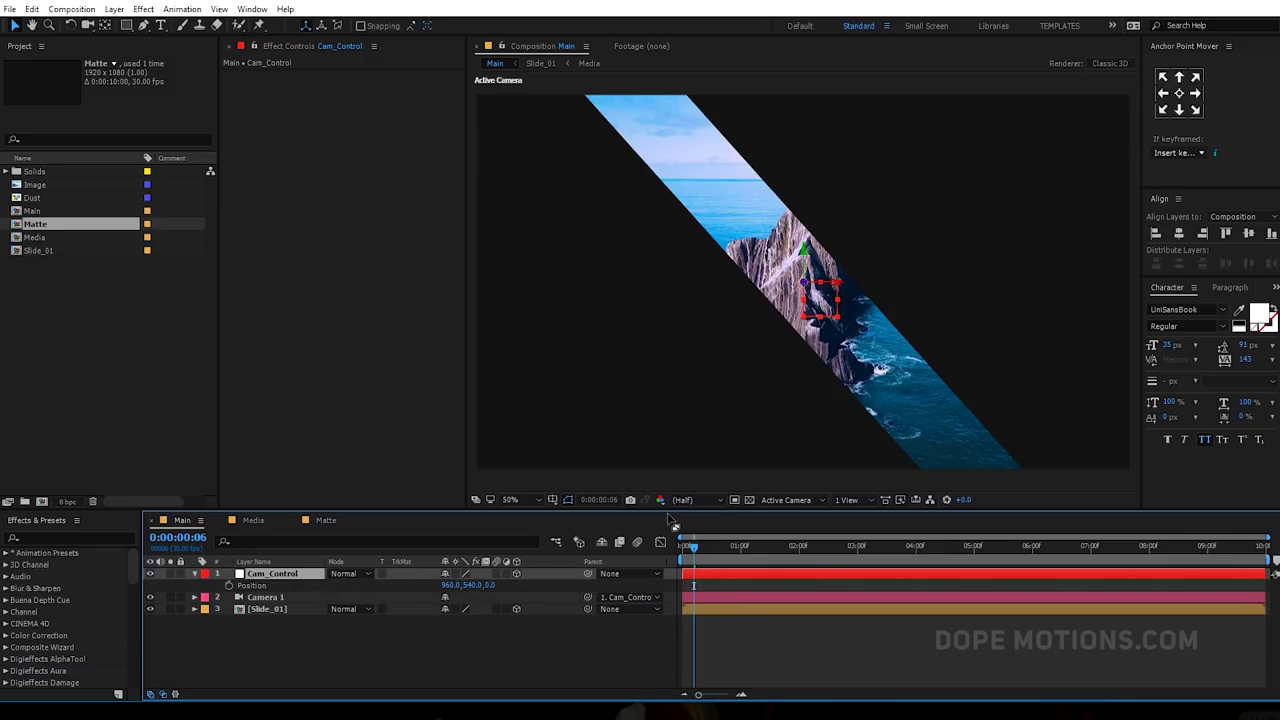
pyautogui.moveTo(693, 546)
pyautogui.mouseDown()
pyautogui.moveTo(797, 548)
pyautogui.moveTo(697, 557)
pyautogui.moveTo(832, 555)
pyautogui.moveTo(857, 568)
pyautogui.mouseUp()
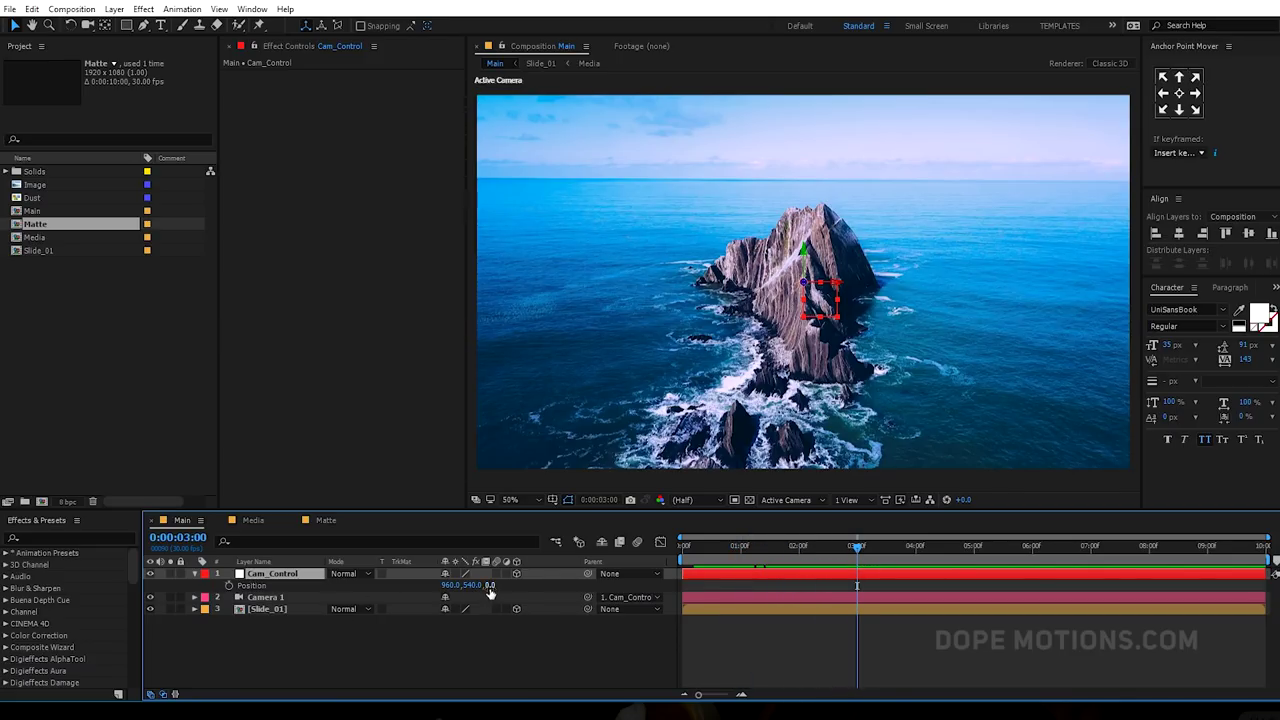
pyautogui.moveTo(489, 586); pyautogui.dragTo(525, 584)
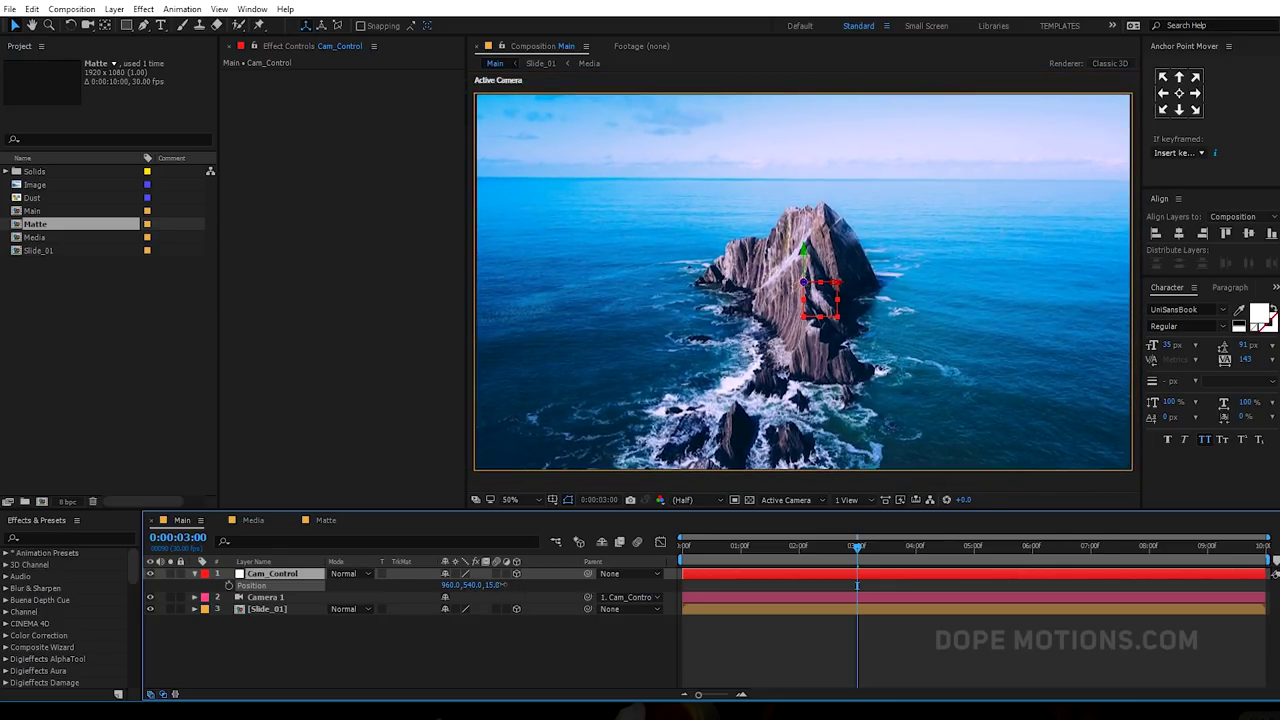
pyautogui.click(493, 584)
pyautogui.write('0')
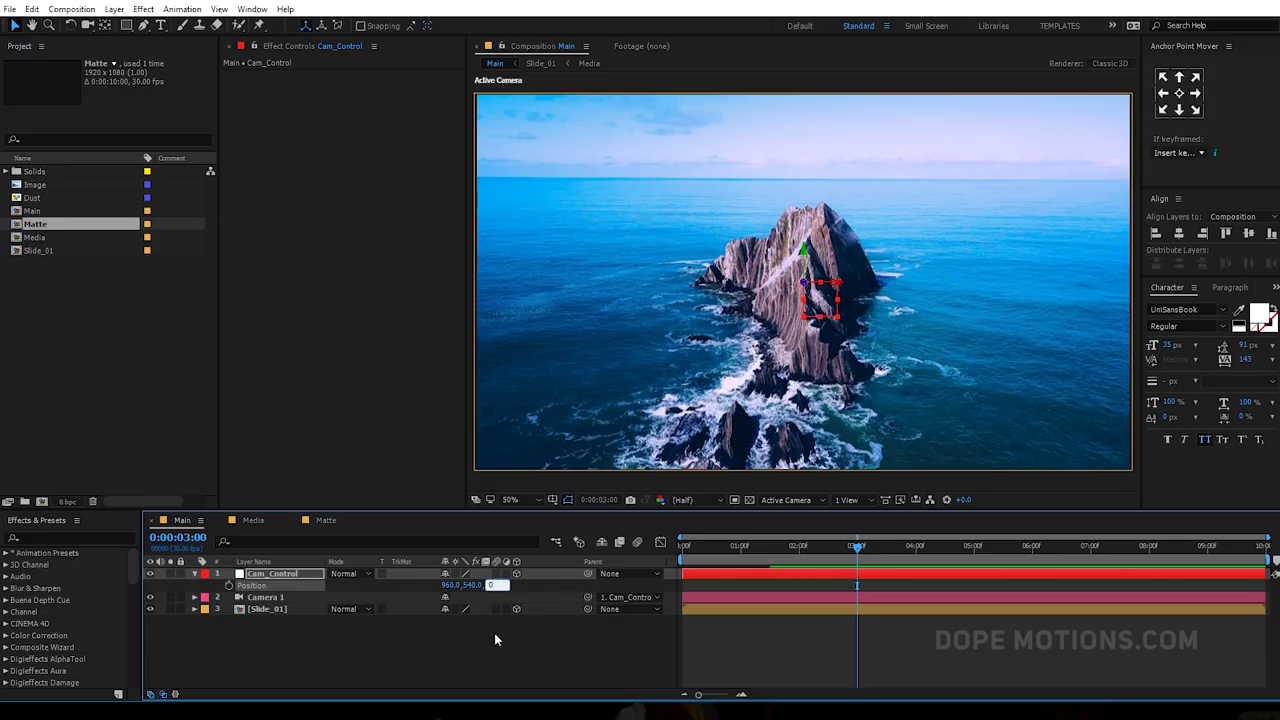
pyautogui.press('Return')
pyautogui.click(229, 585)
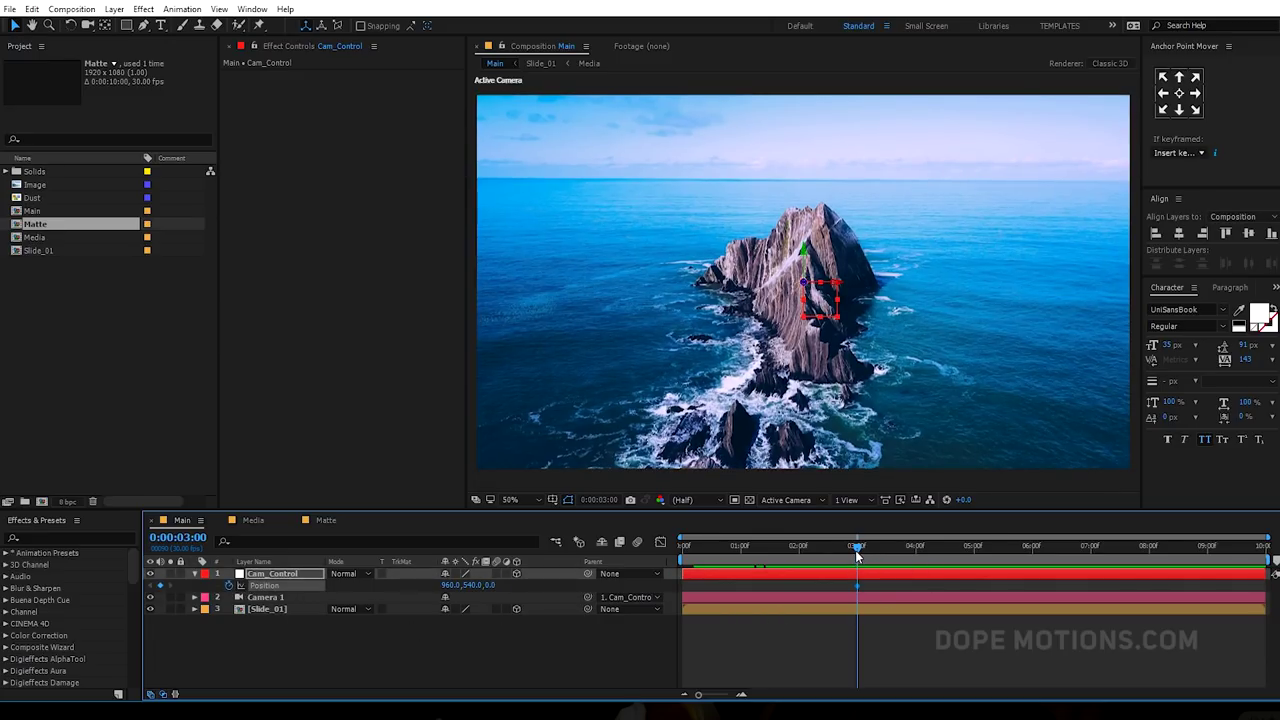
# - Keyframe the Cam_Control null's Z position at 300 at 0:00:00:00
pyautogui.moveTo(855, 550); pyautogui.dragTo(665, 558)
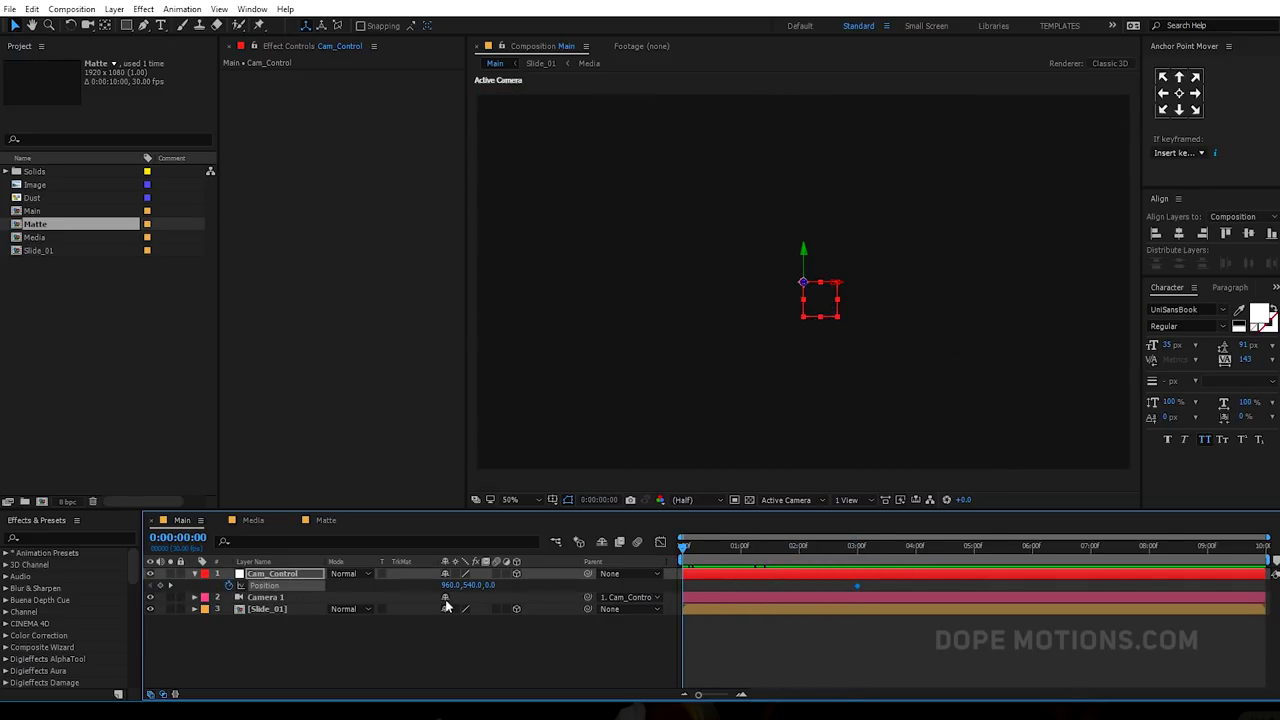
pyautogui.click(492, 585)
pyautogui.click(527, 641)
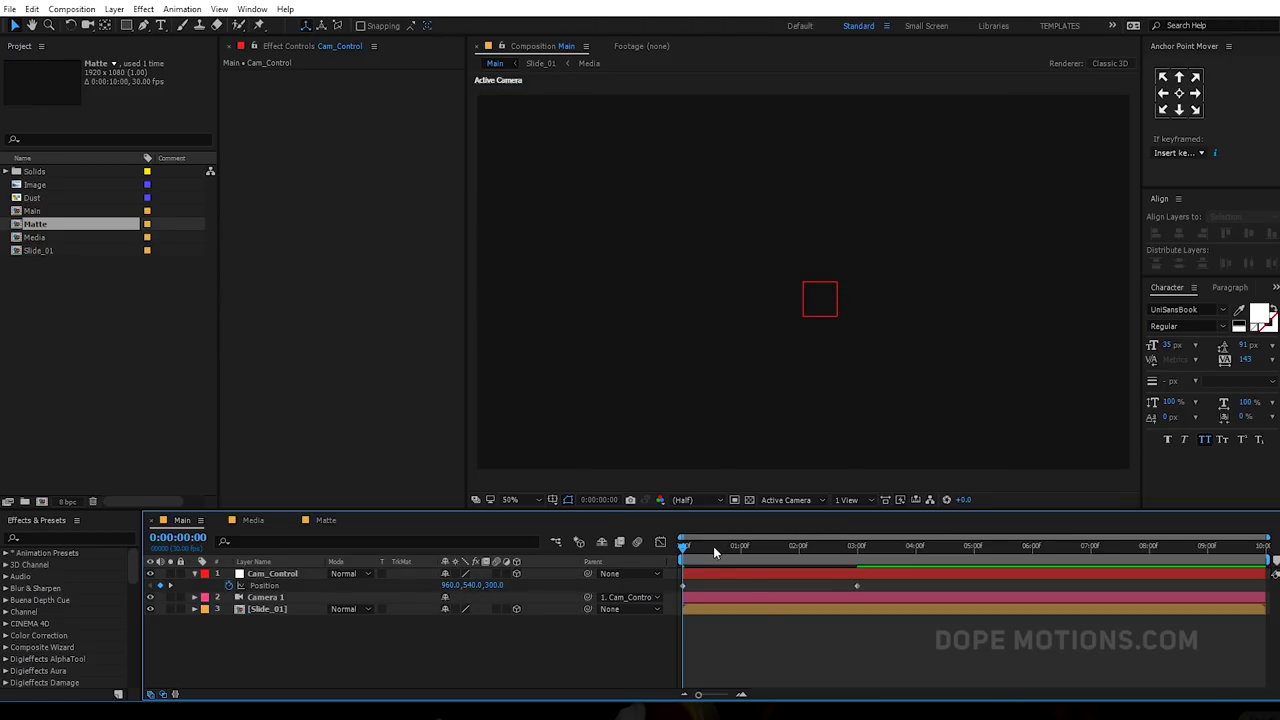
# - Keyframe the Cam_Control null's Z position at 230 at 0:00:02:00
pyautogui.moveTo(713, 546); pyautogui.dragTo(798, 558)
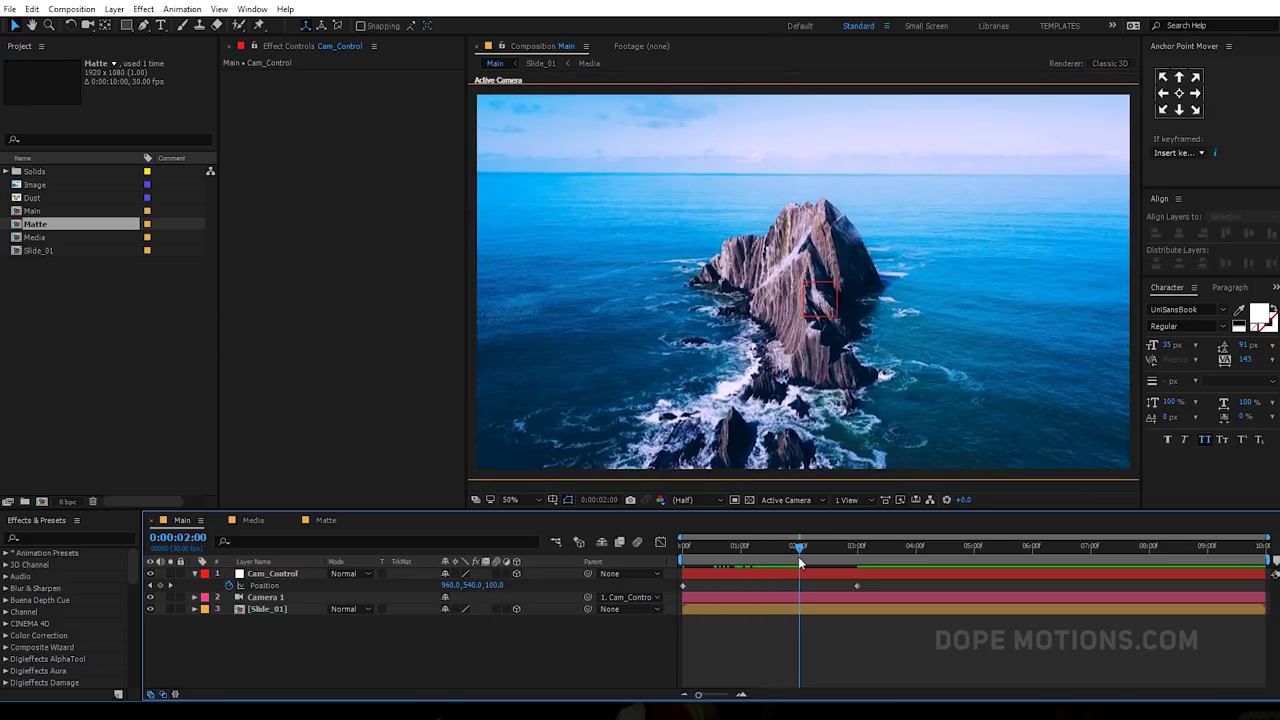
pyautogui.click(492, 586)
pyautogui.write('230')
pyautogui.press('Return')
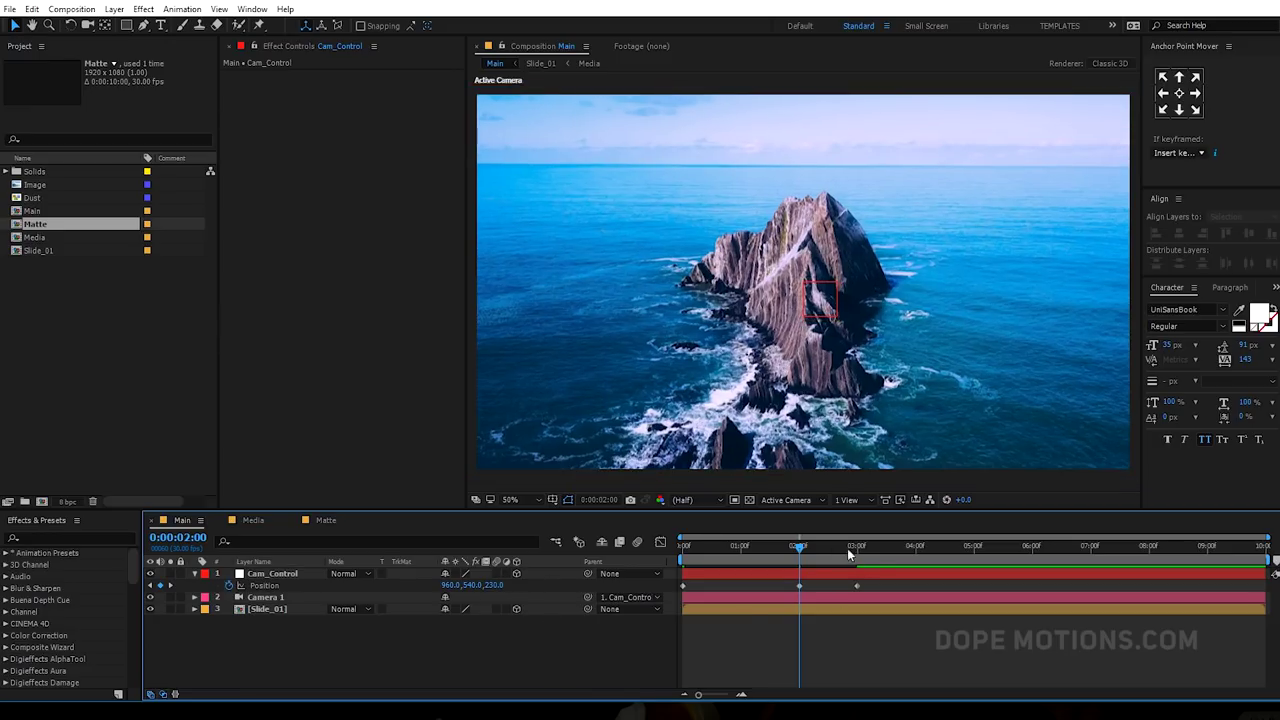
# - Apply Easy Ease to all three Cam_Control position keyframes and shape the speed graph to peak sharply just after 0:00:02:00
pyautogui.moveTo(798, 549); pyautogui.dragTo(675, 597)
pyautogui.hotkey('ctrl', 'z')
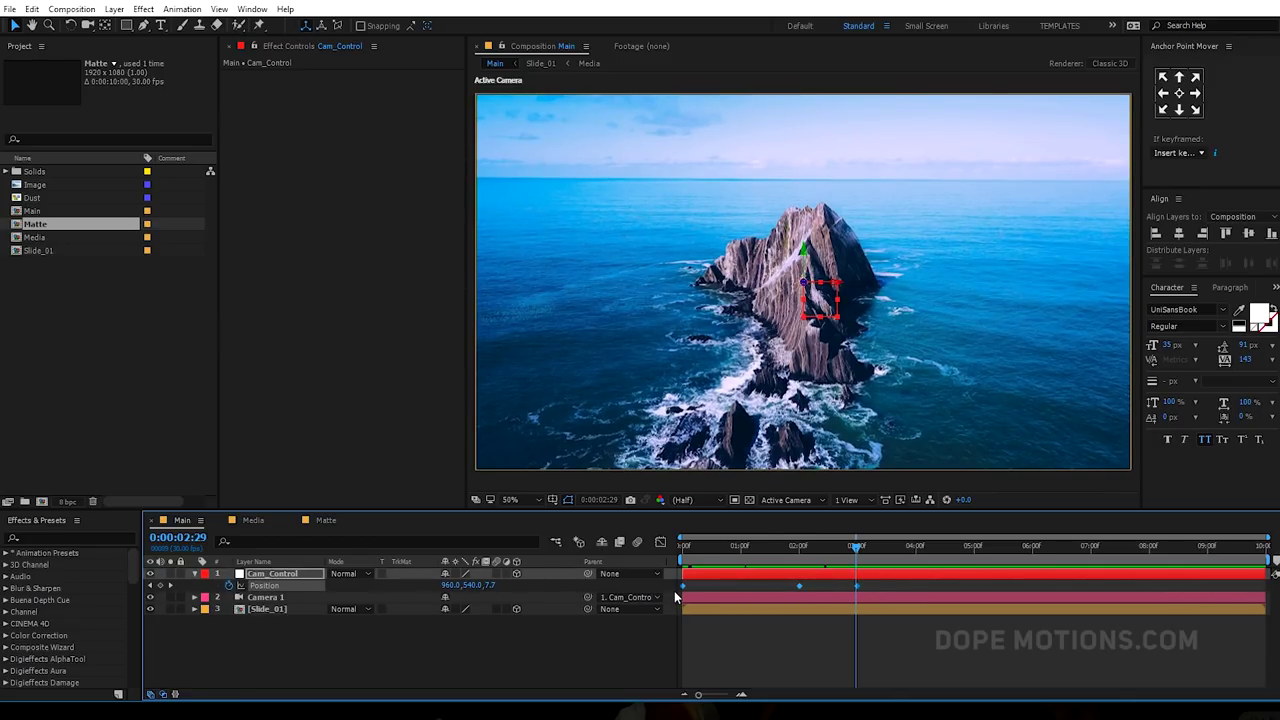
pyautogui.press('F9')
pyautogui.click(660, 541)
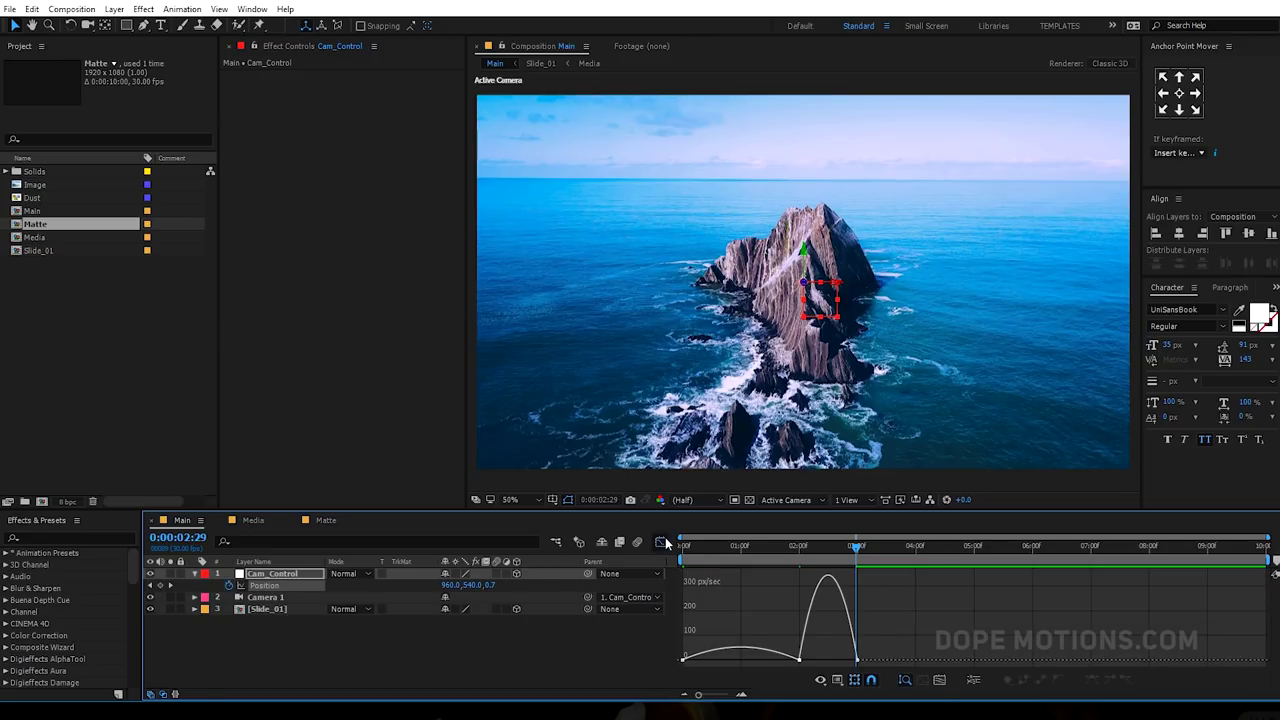
pyautogui.moveTo(851, 662); pyautogui.dragTo(828, 660)
pyautogui.click(797, 548)
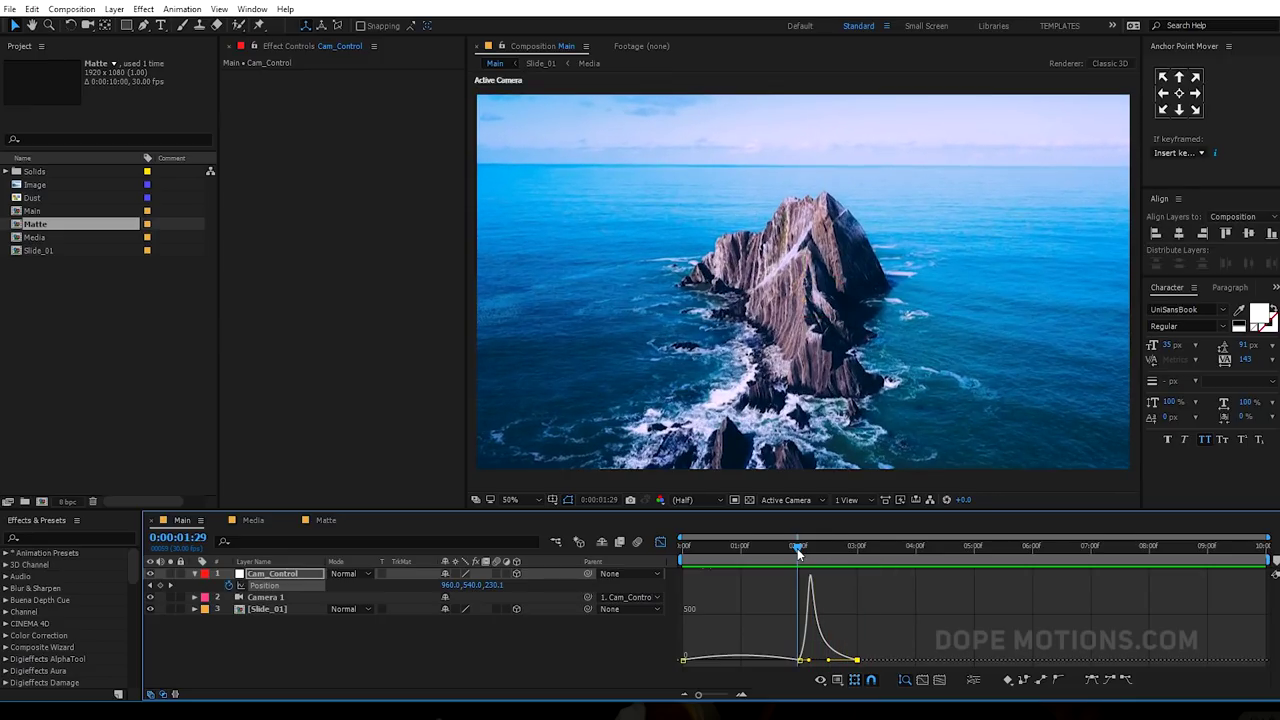
pyautogui.click(661, 542)
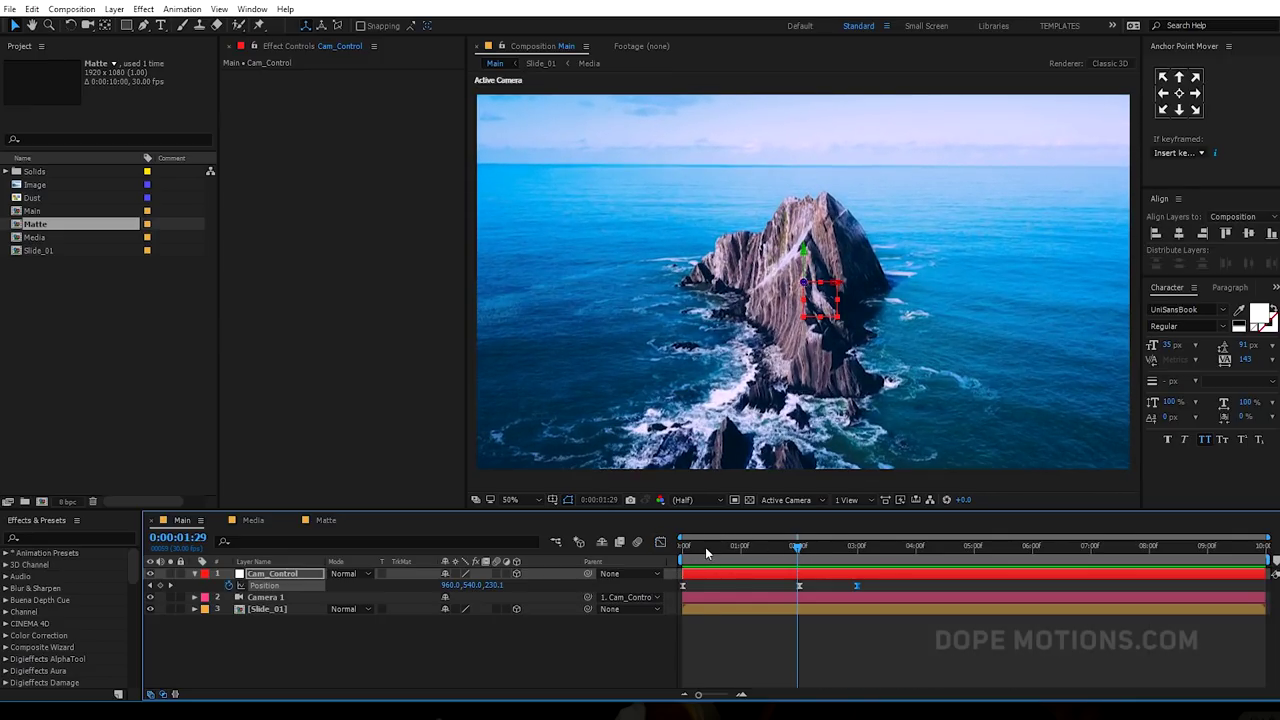
# - Set the Cam_Control null's Z position to 350 at 0:00:00:00 and preview the camera move
pyautogui.press('Home')
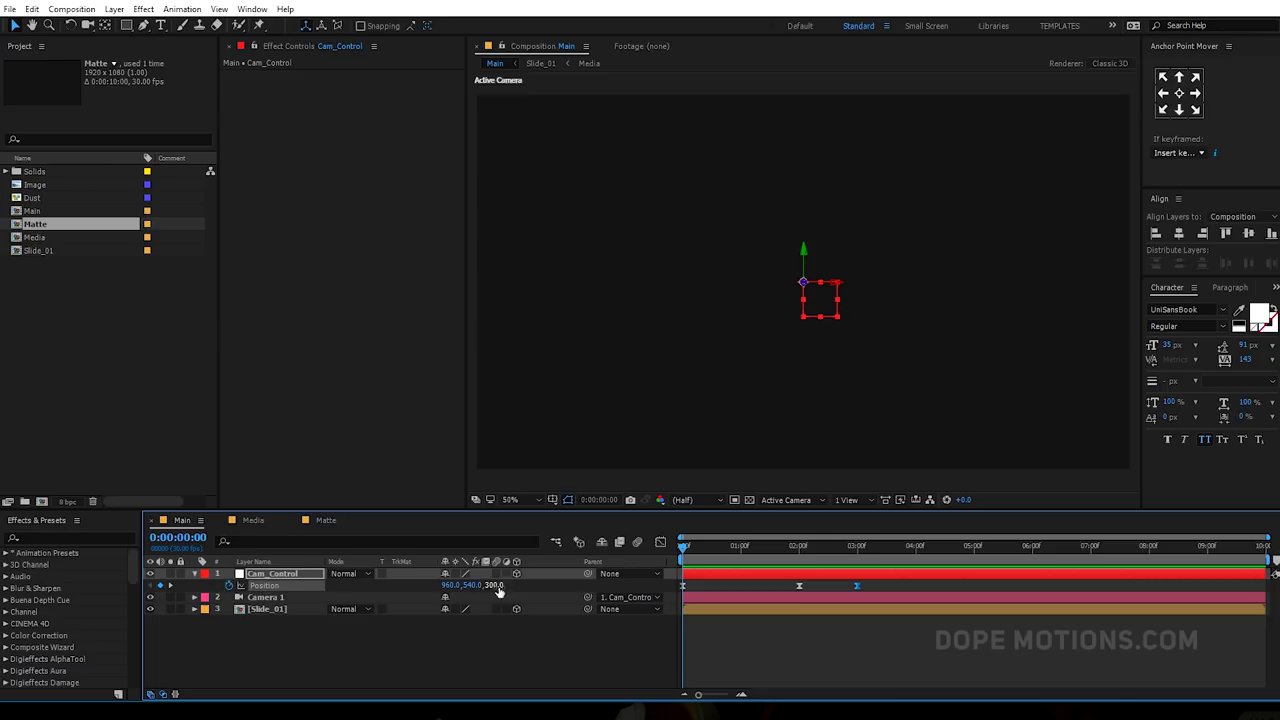
pyautogui.click(494, 585)
pyautogui.press('Return')
pyautogui.click(795, 547)
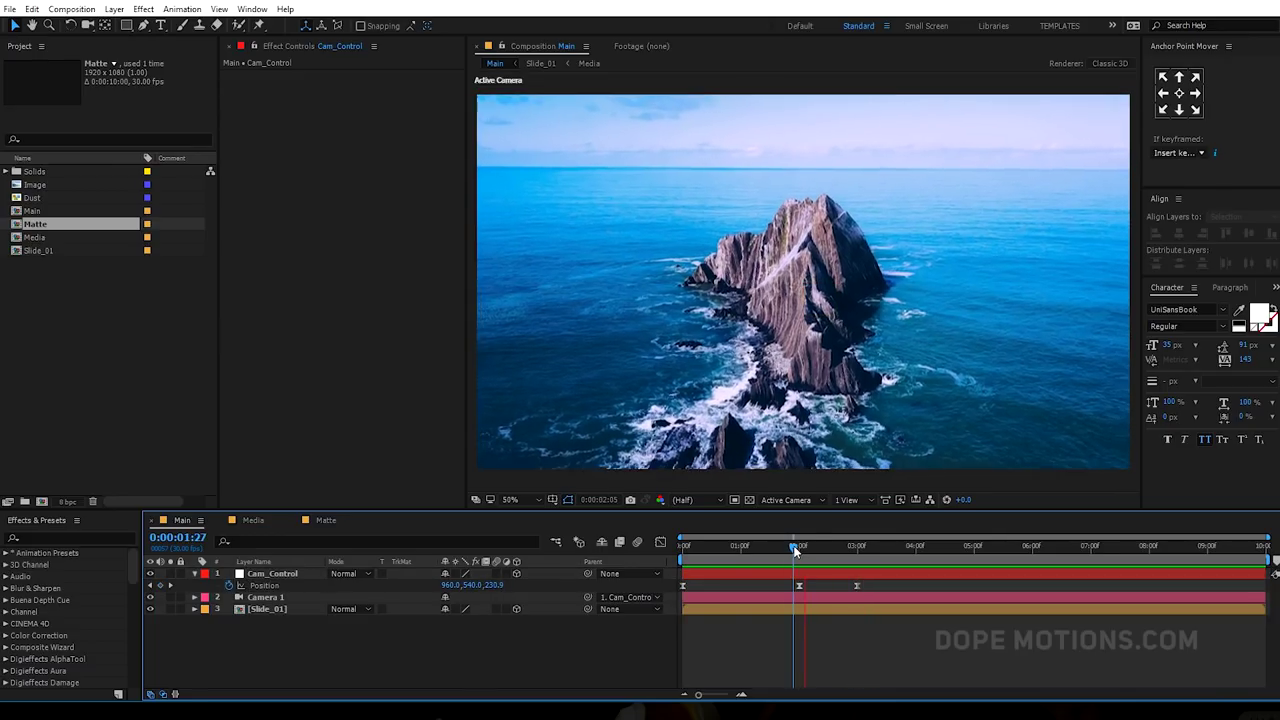
pyautogui.moveTo(795, 548); pyautogui.dragTo(664, 542)
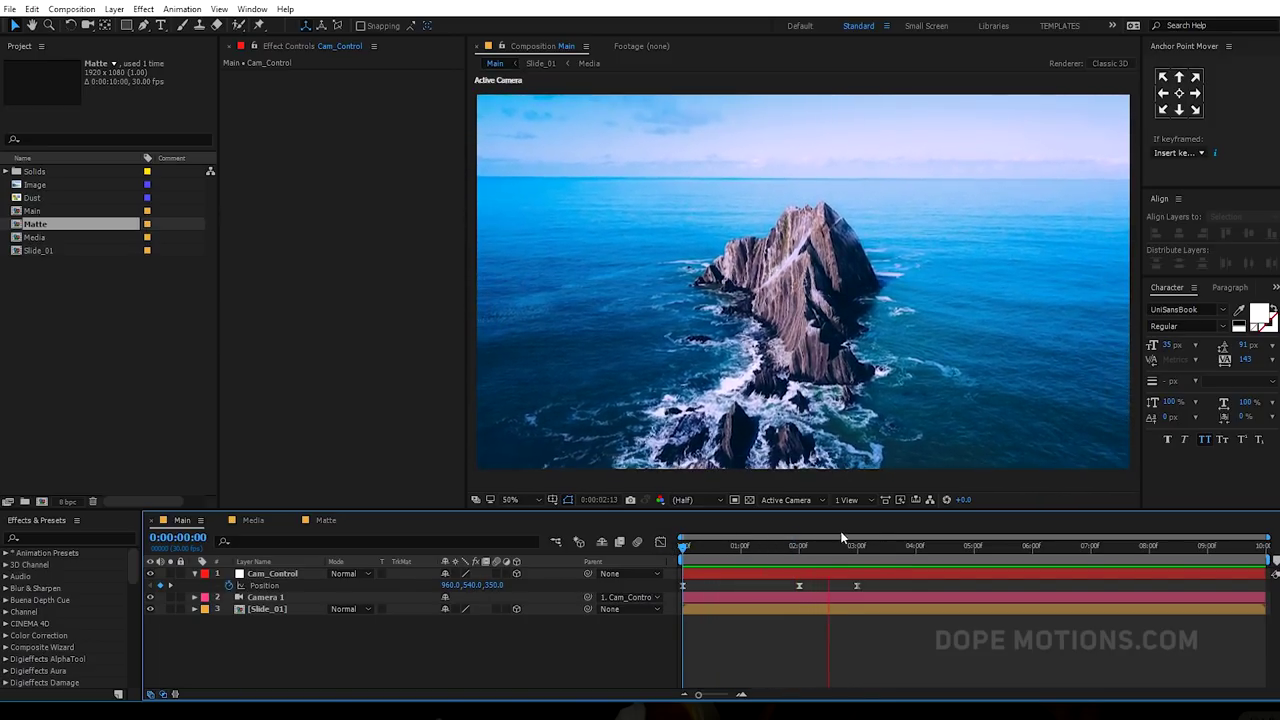
pyautogui.click(806, 547)
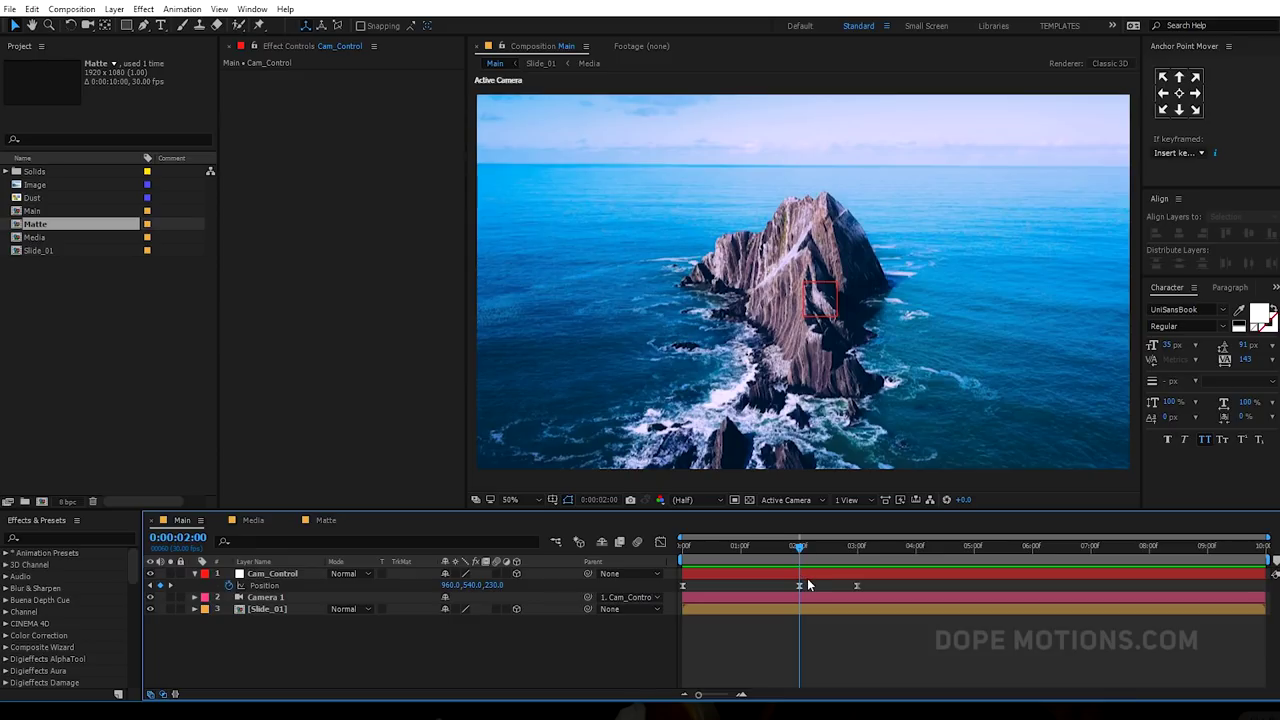
# - Check Cam_Control's position speed graph and make its first position keyframe linear
pyautogui.click(810, 585)
pyautogui.moveTo(810, 585); pyautogui.dragTo(756, 590)
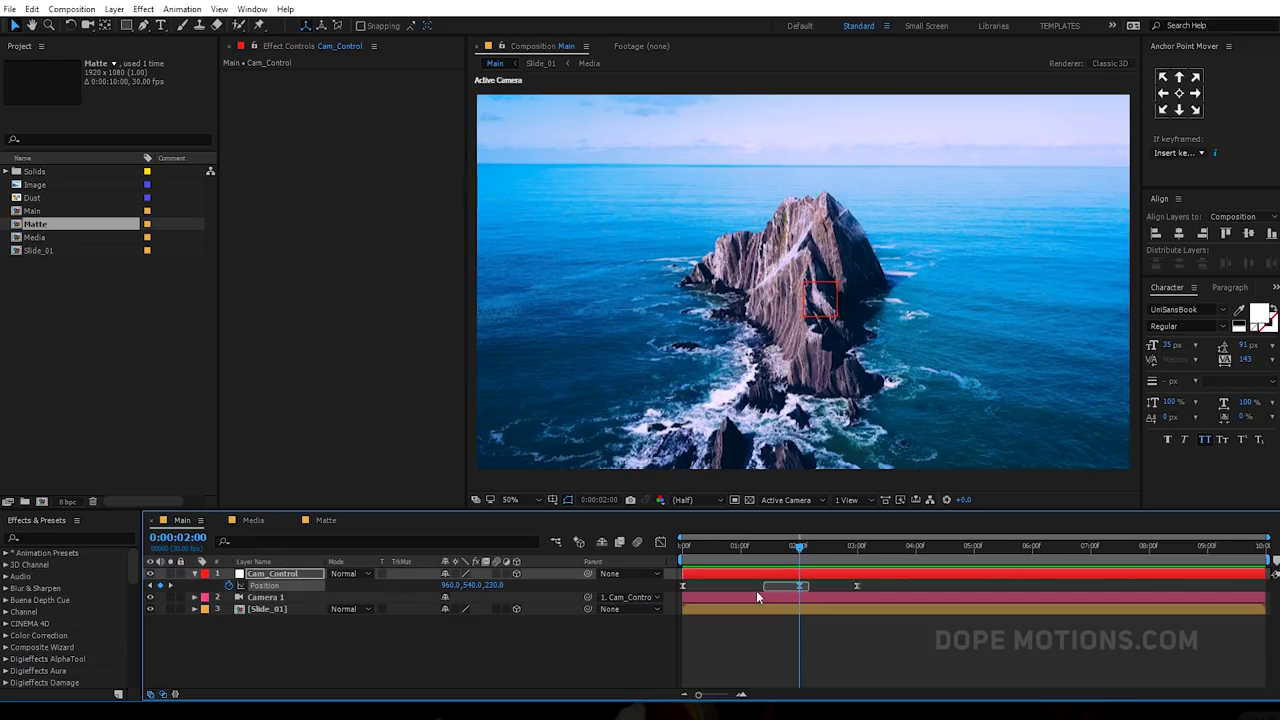
pyautogui.click(660, 541)
pyautogui.press('F9')
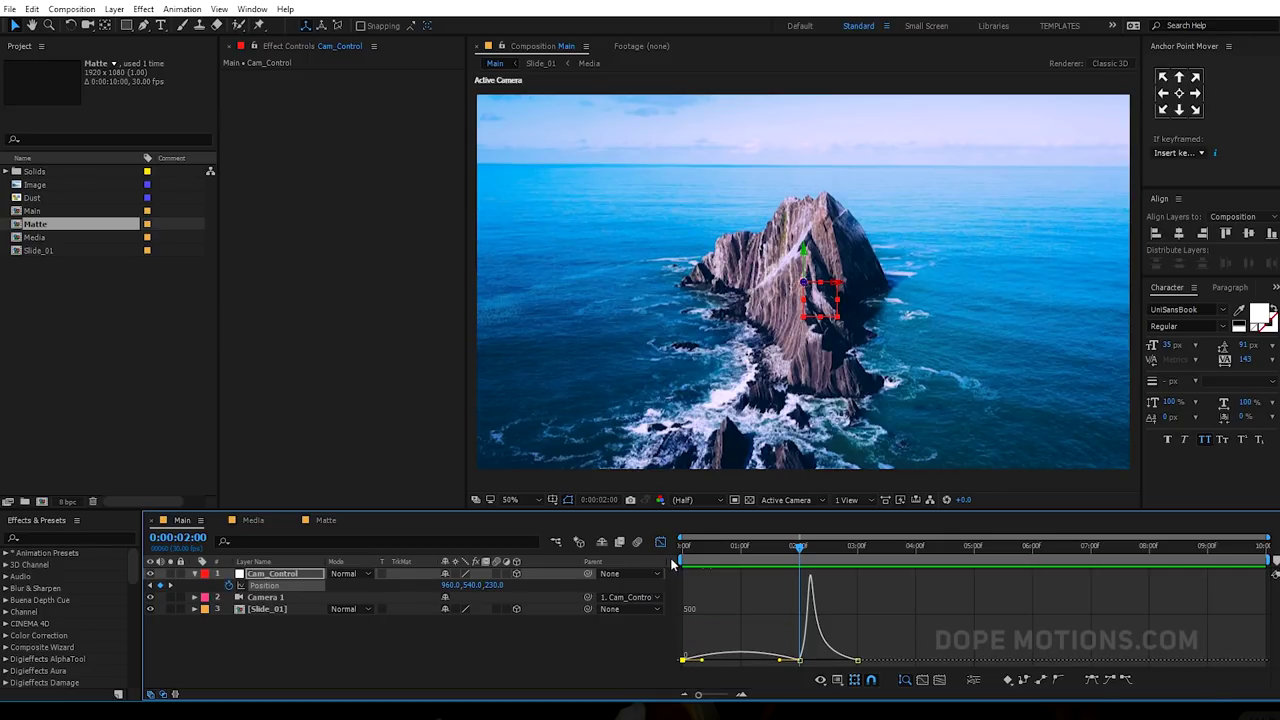
pyautogui.click(660, 541)
pyautogui.moveTo(684, 590)
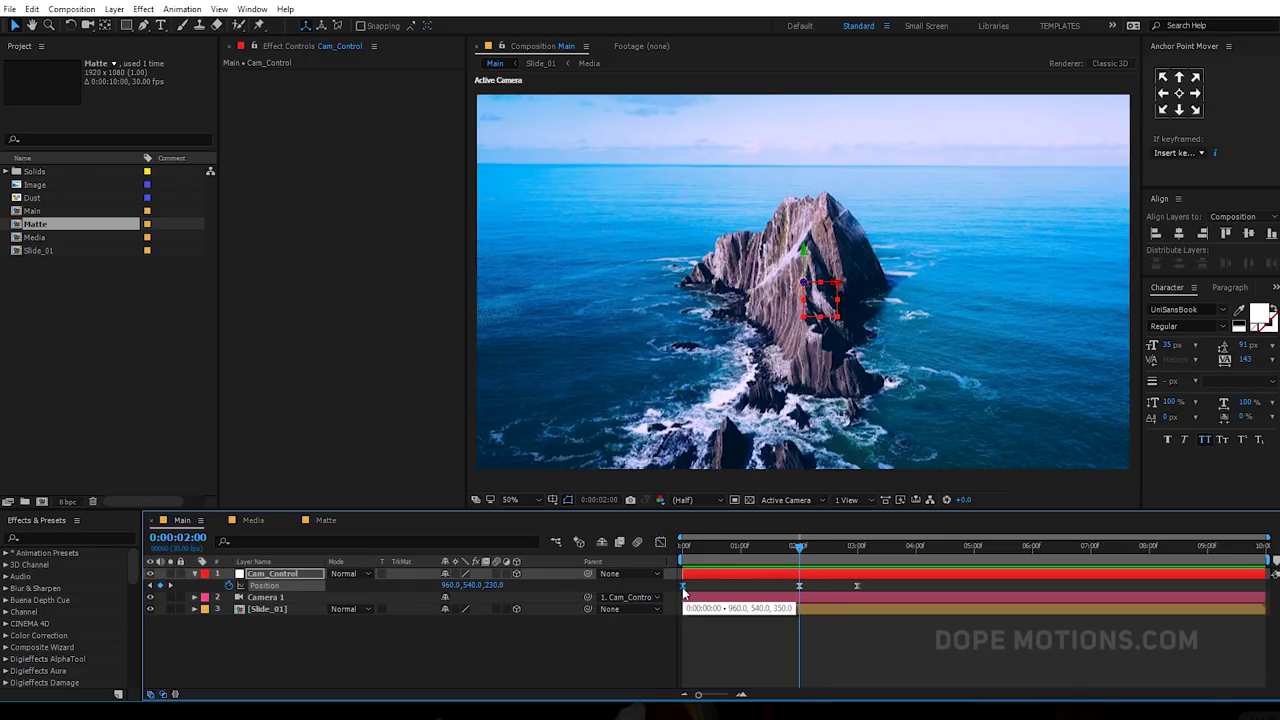
pyautogui.moveTo(670, 554); pyautogui.dragTo(795, 560)
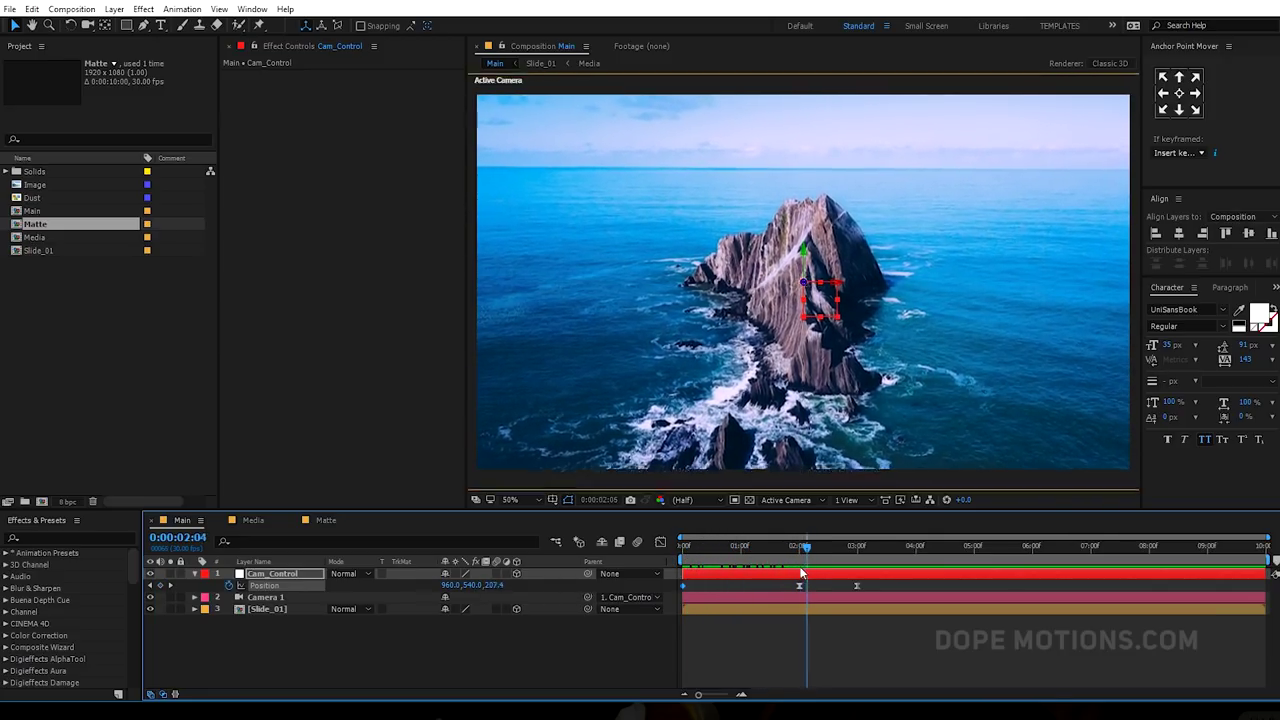
# - Try linear interpolation on Cam_Control's position keyframe at 0:00:02:00 and preview the motion
pyautogui.keyDown('ctrl'); pyautogui.click(799, 585); pyautogui.keyUp('ctrl')
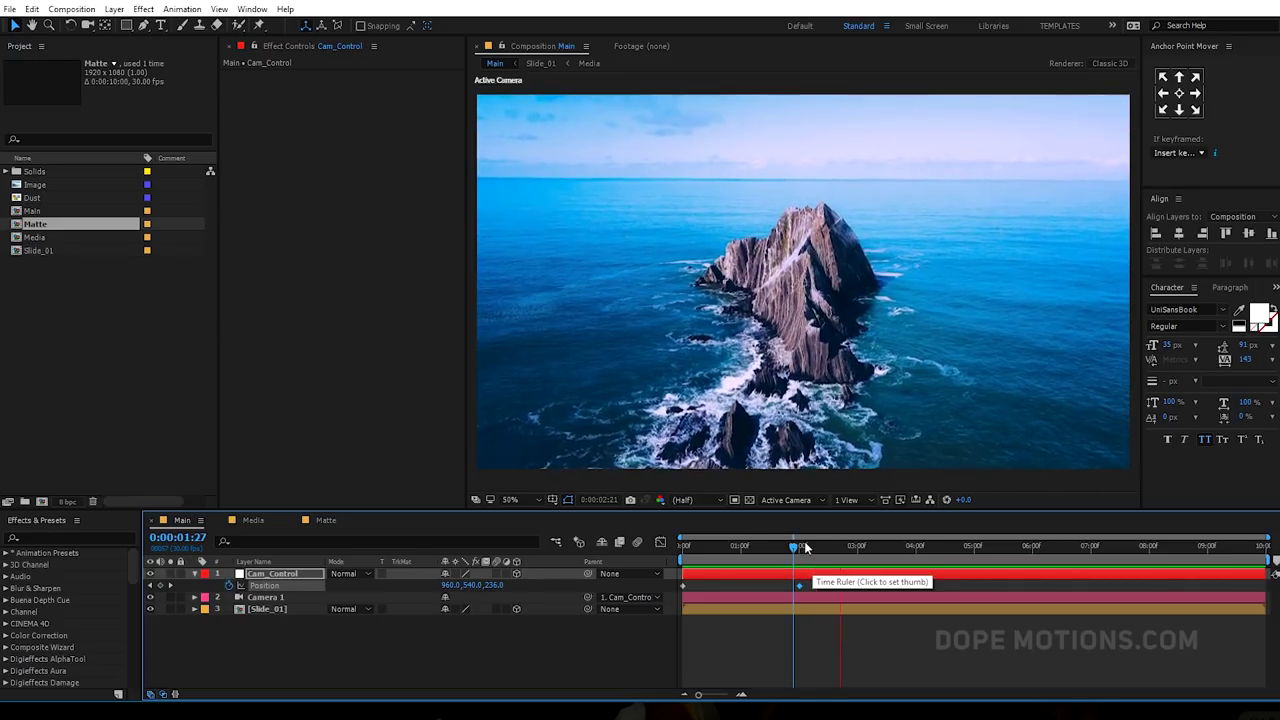
pyautogui.moveTo(795, 546); pyautogui.dragTo(663, 544)
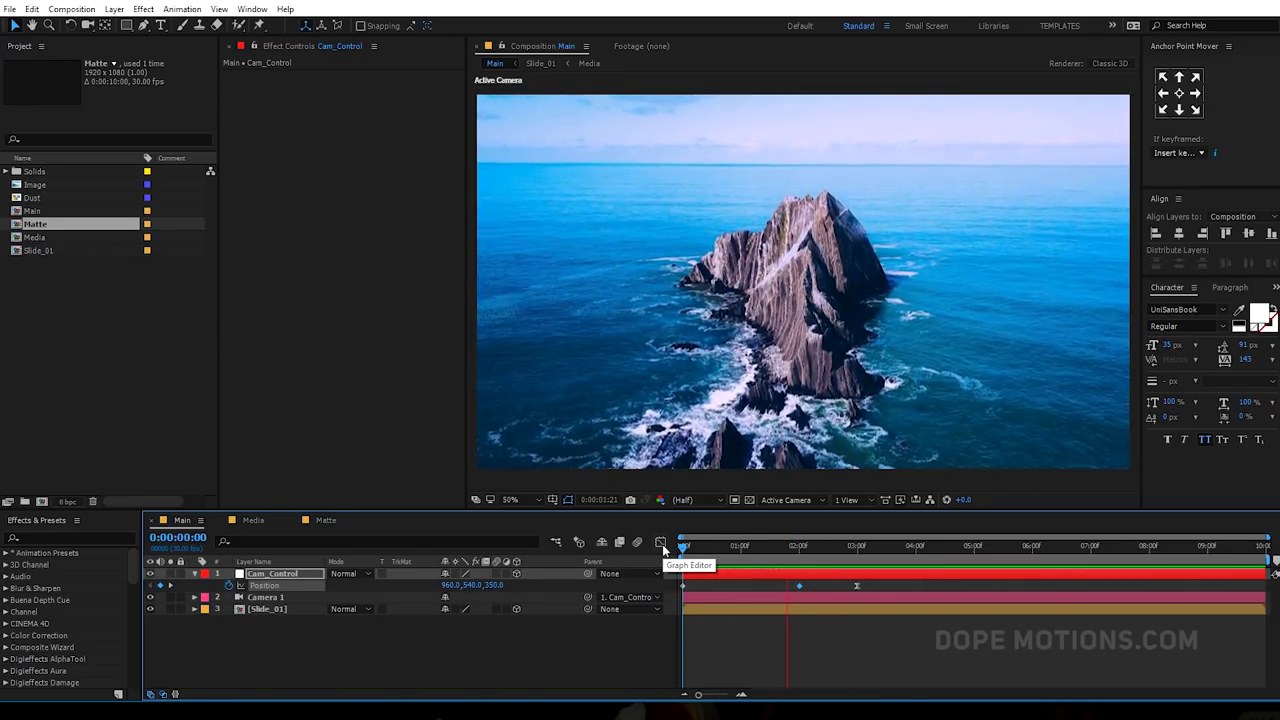
pyautogui.click(812, 544)
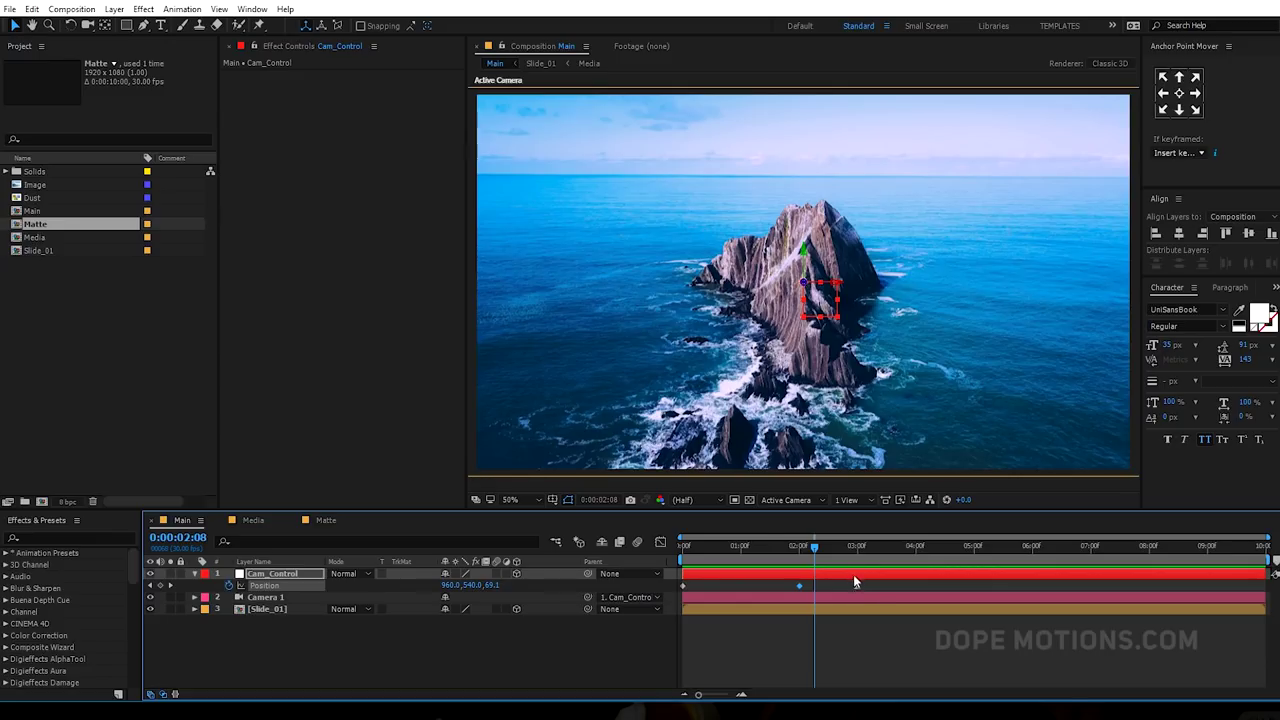
# - Reapply Easy Ease to Cam_Control's position keyframe at 0:00:02:00
pyautogui.moveTo(840, 595); pyautogui.dragTo(801, 552)
pyautogui.press('F9')
pyautogui.click(799, 549)
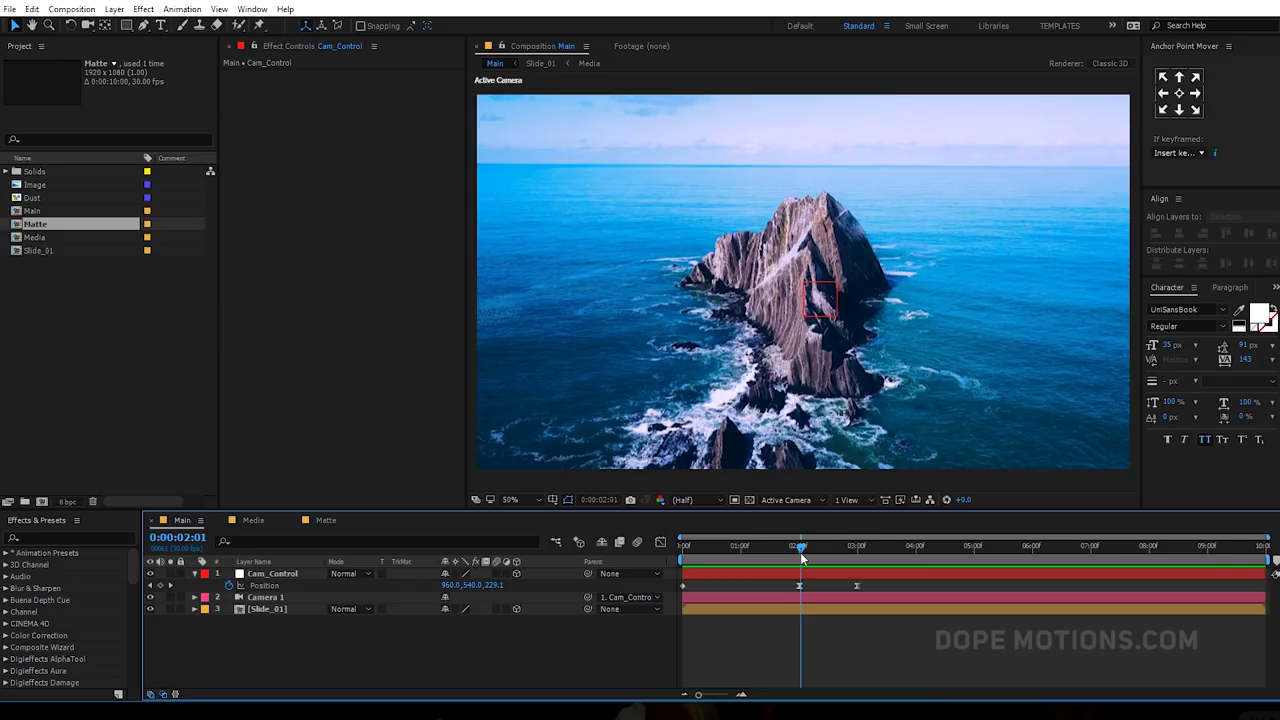
pyautogui.click(800, 552)
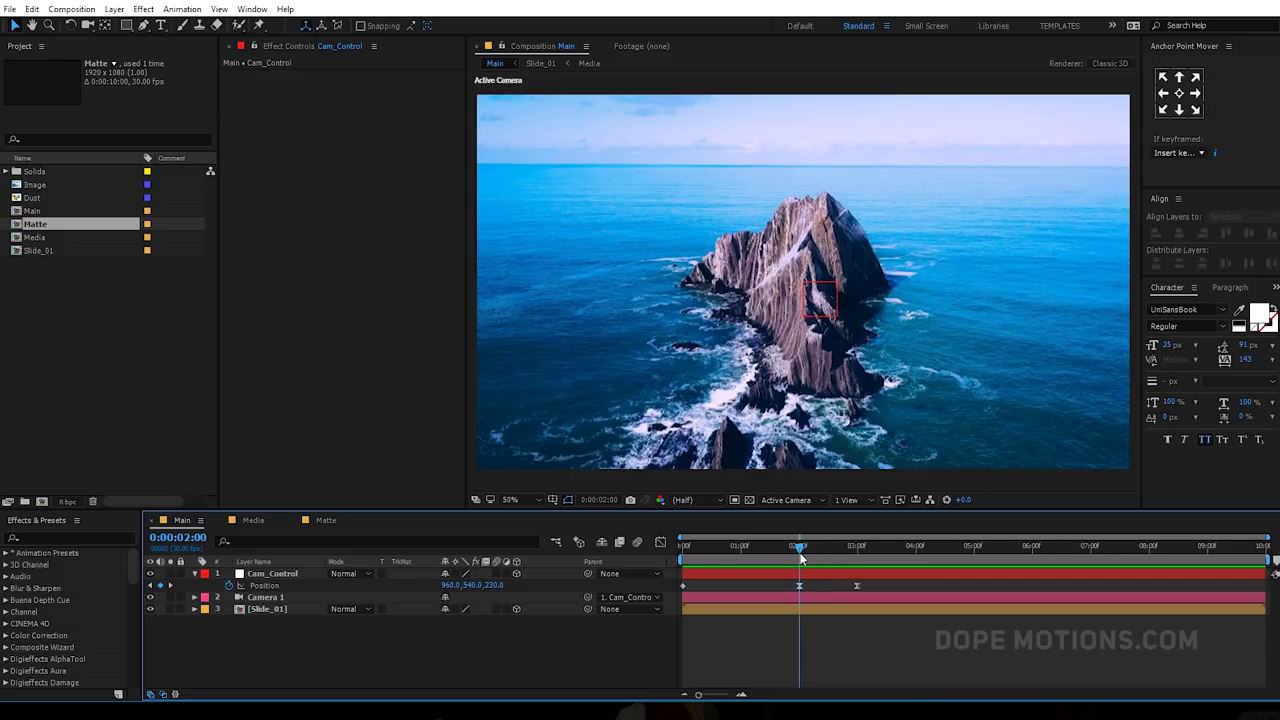
# - Add the Dust footage to Main above Cam_Control and make it a 3D layer
pyautogui.click(195, 573)
pyautogui.click(128, 460)
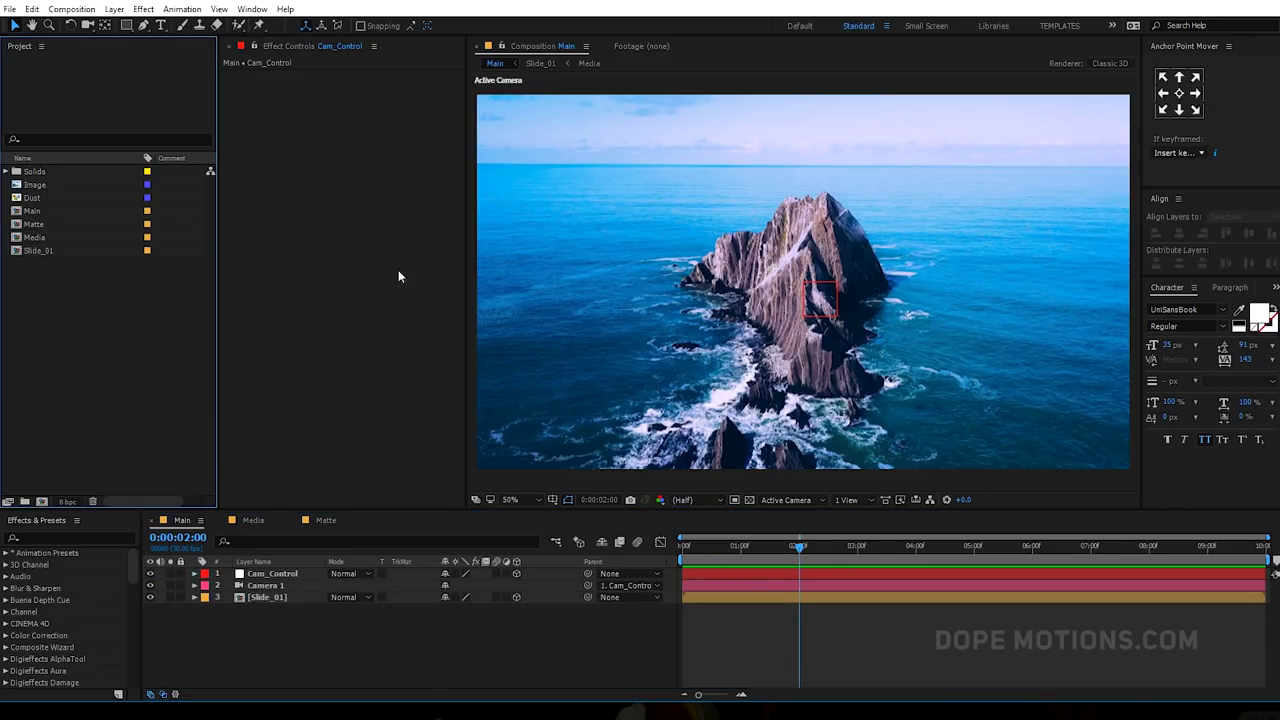
pyautogui.click(40, 197)
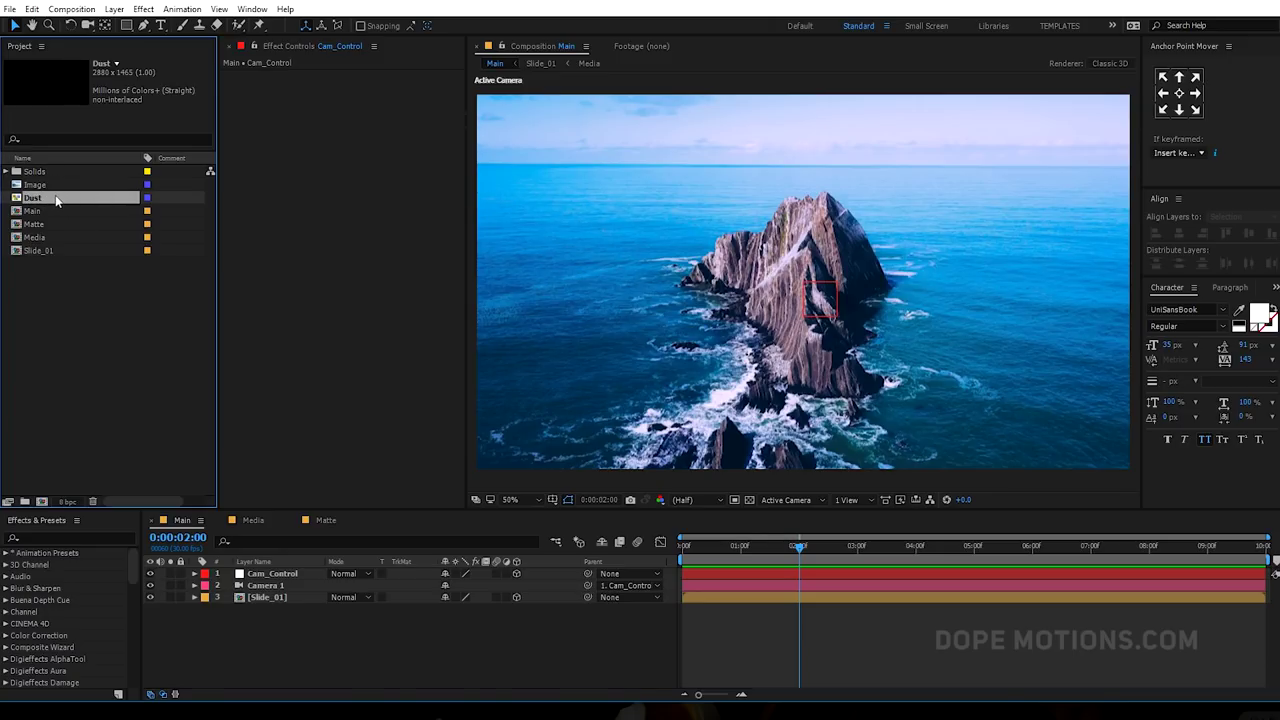
pyautogui.moveTo(50, 200); pyautogui.dragTo(298, 583)
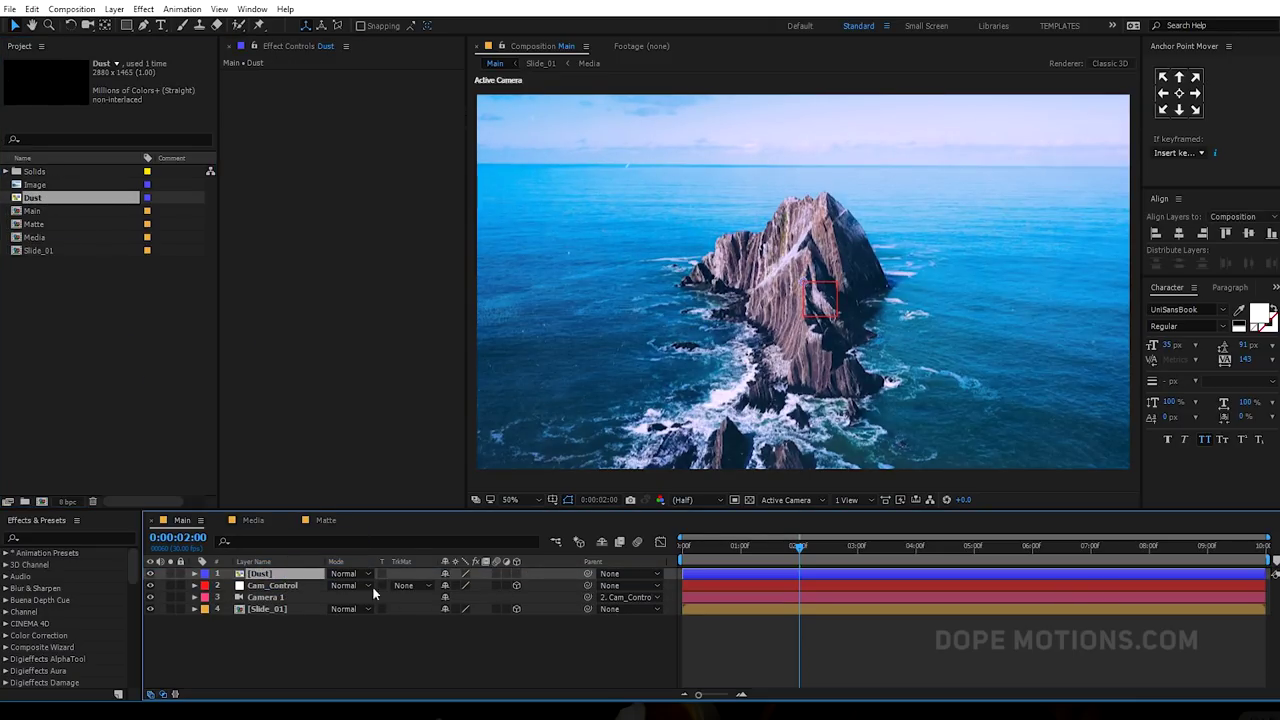
pyautogui.click(516, 576)
# - Move the Dust layer toward the camera to a Z position of about -1654
pyautogui.click(280, 587)
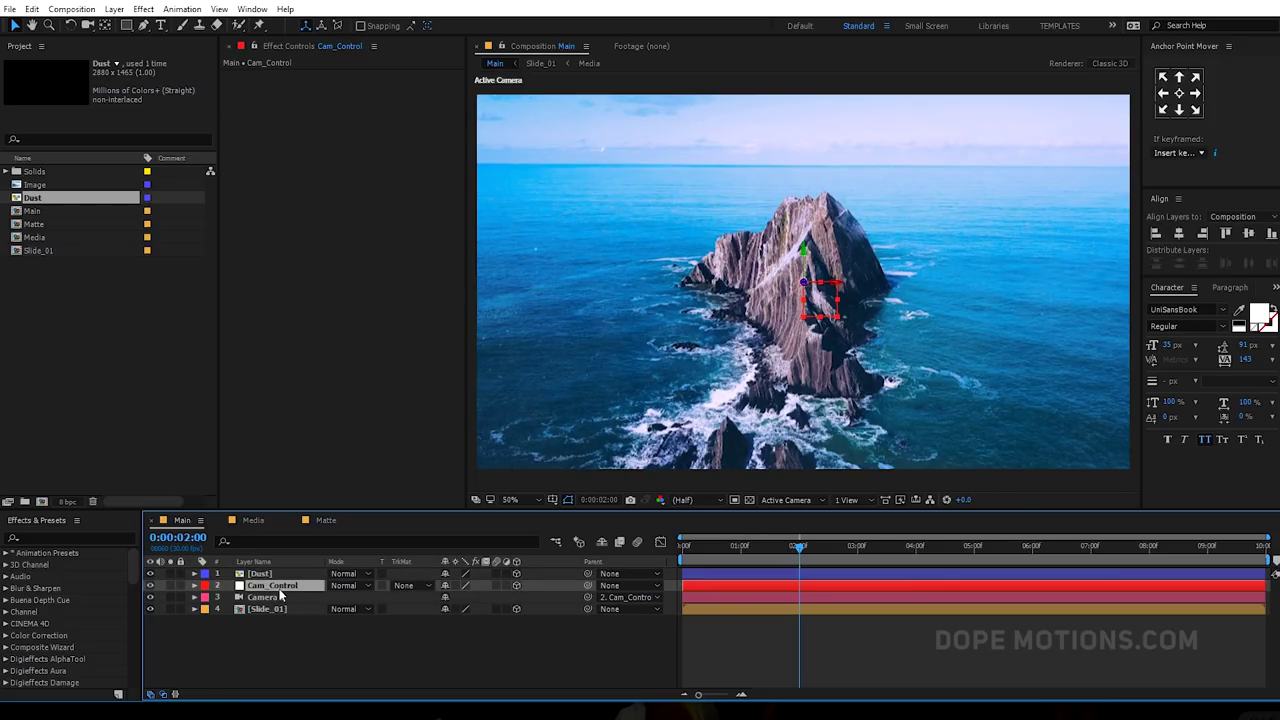
pyautogui.press('p')
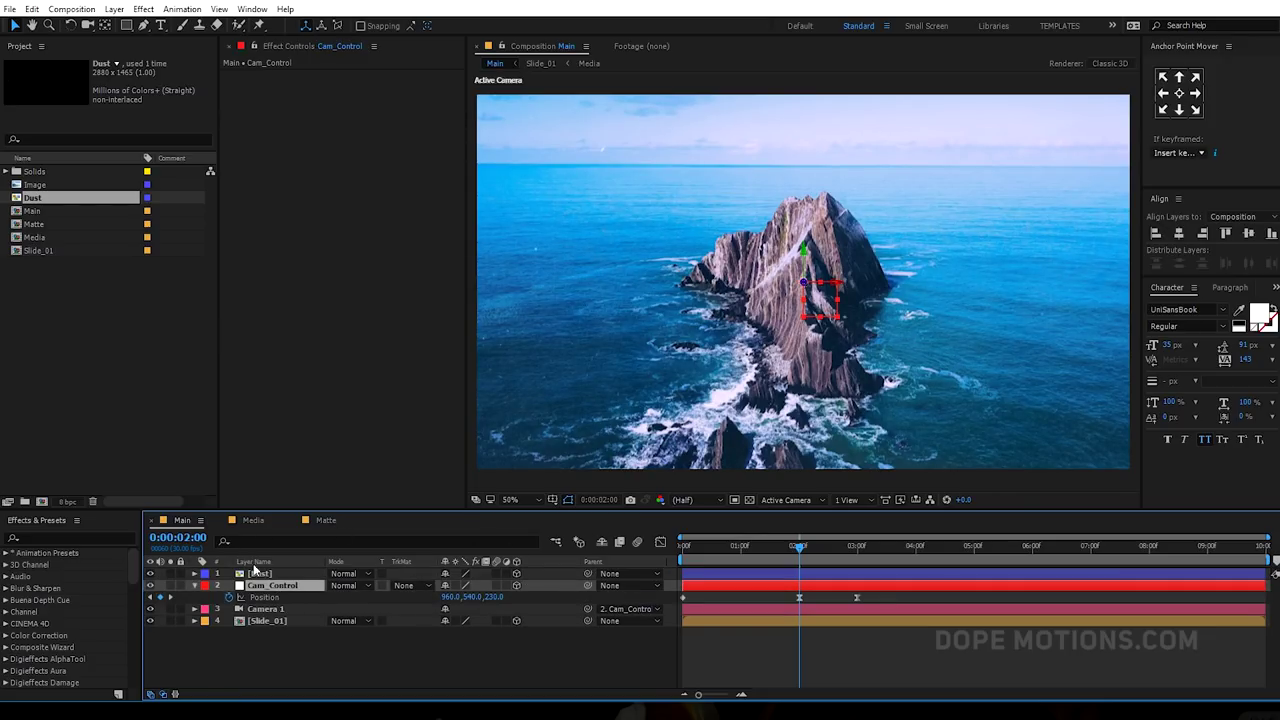
pyautogui.click(266, 575)
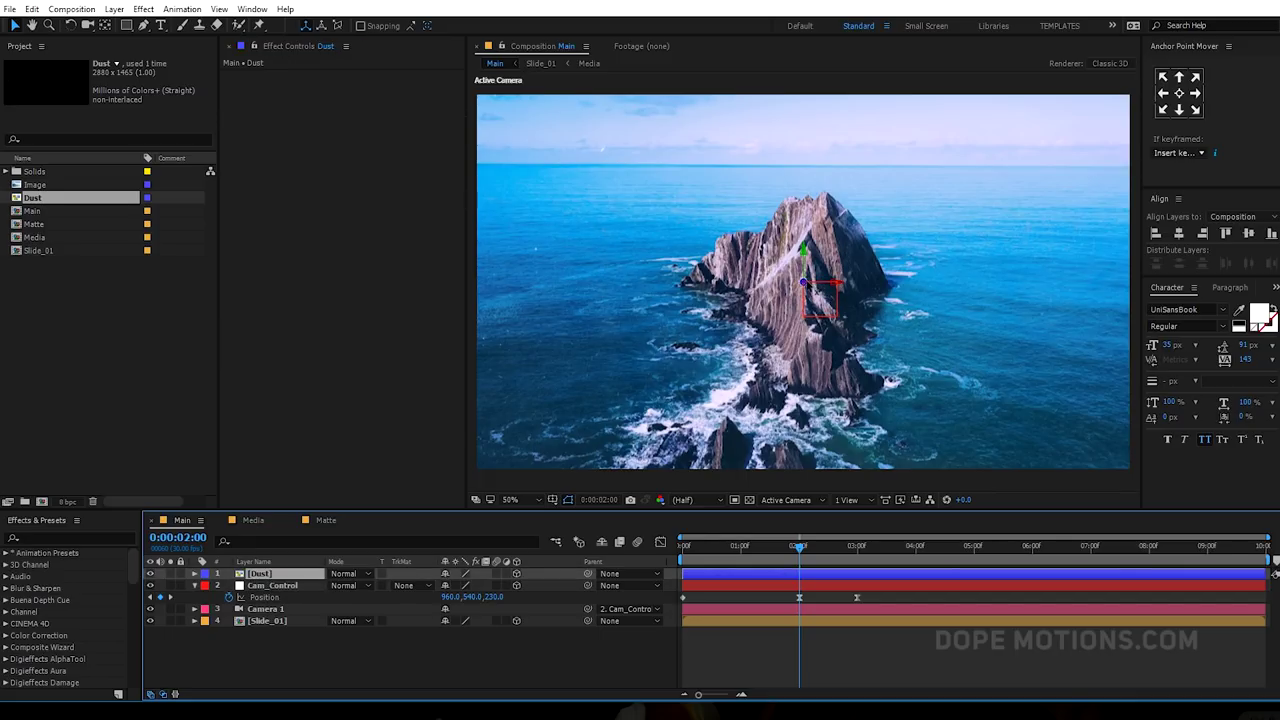
pyautogui.click(813, 285)
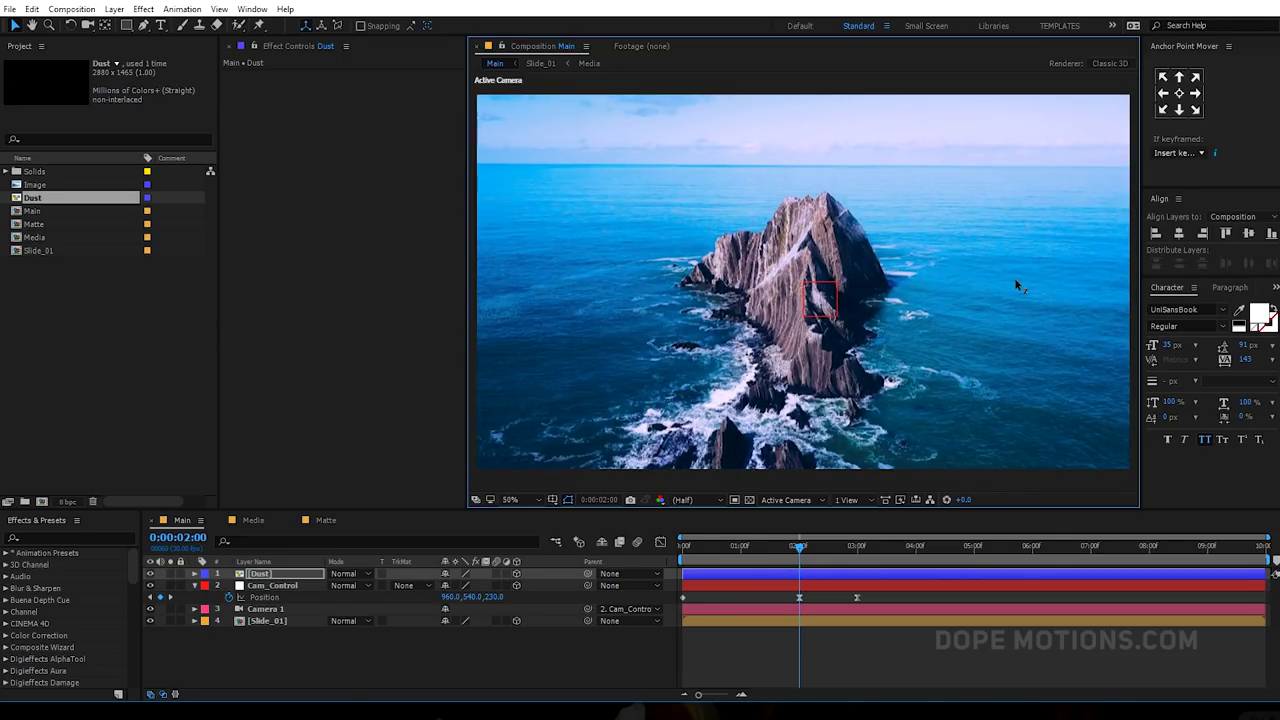
# - Keyframe the Dust layer's position at 0:00:02:00, and set its Z position to -1290 at 0:00:03:00
pyautogui.click(274, 576)
pyautogui.press('p')
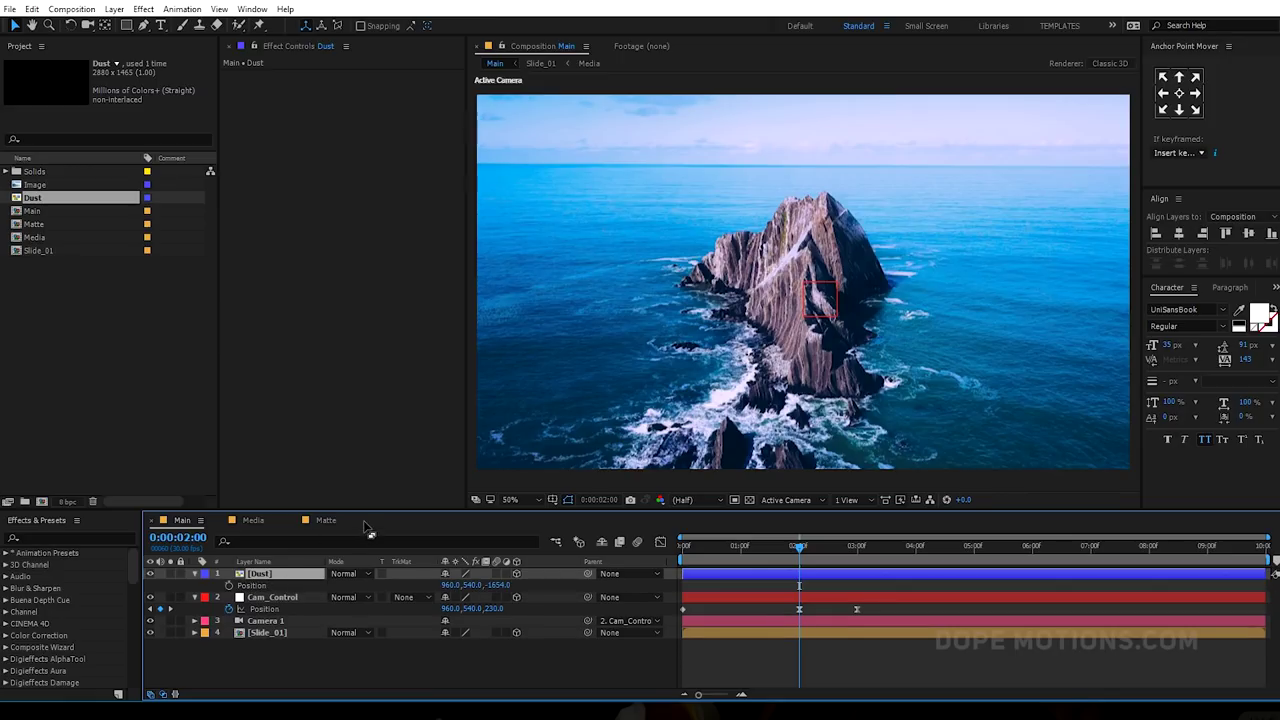
pyautogui.click(228, 586)
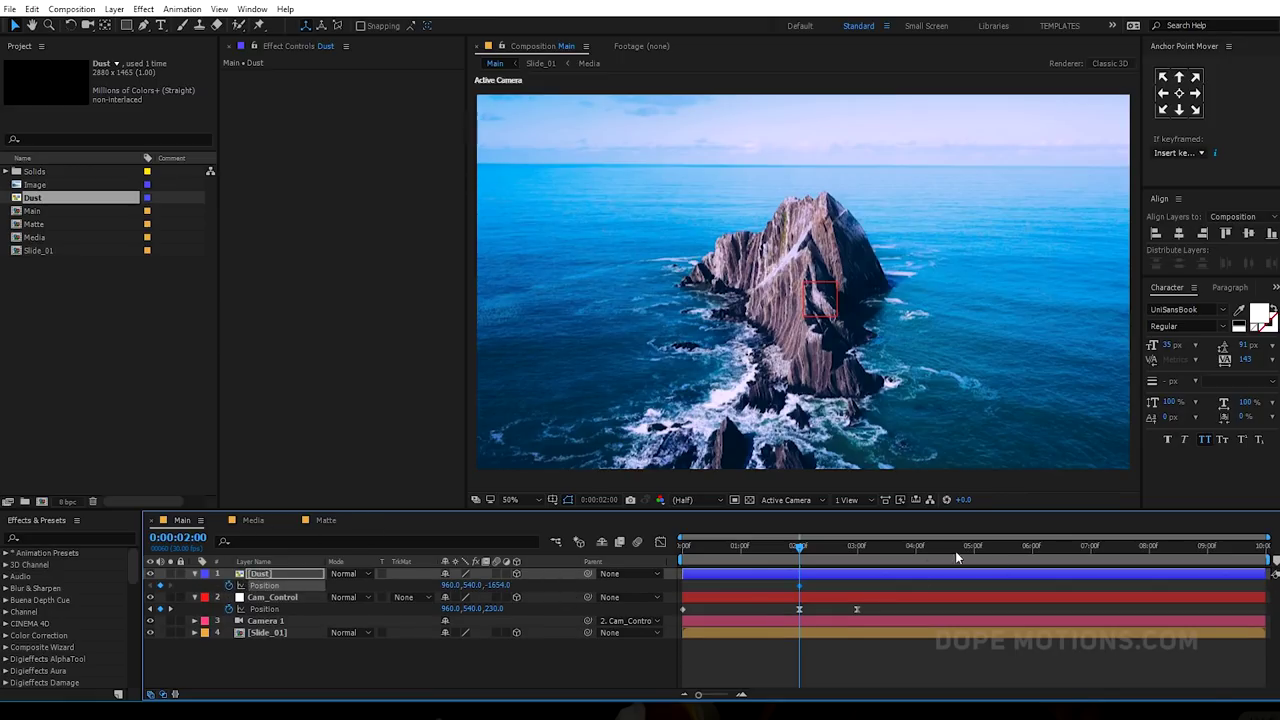
pyautogui.moveTo(839, 544); pyautogui.dragTo(852, 549)
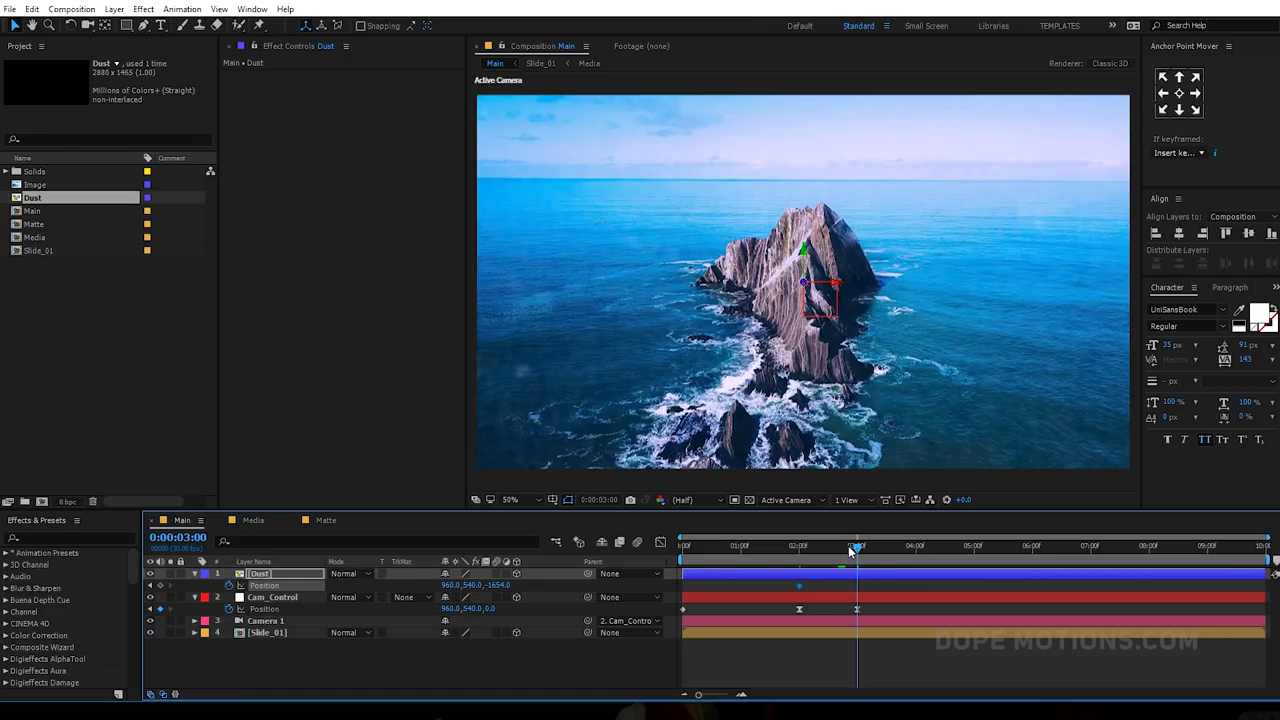
pyautogui.moveTo(500, 585); pyautogui.dragTo(578, 584)
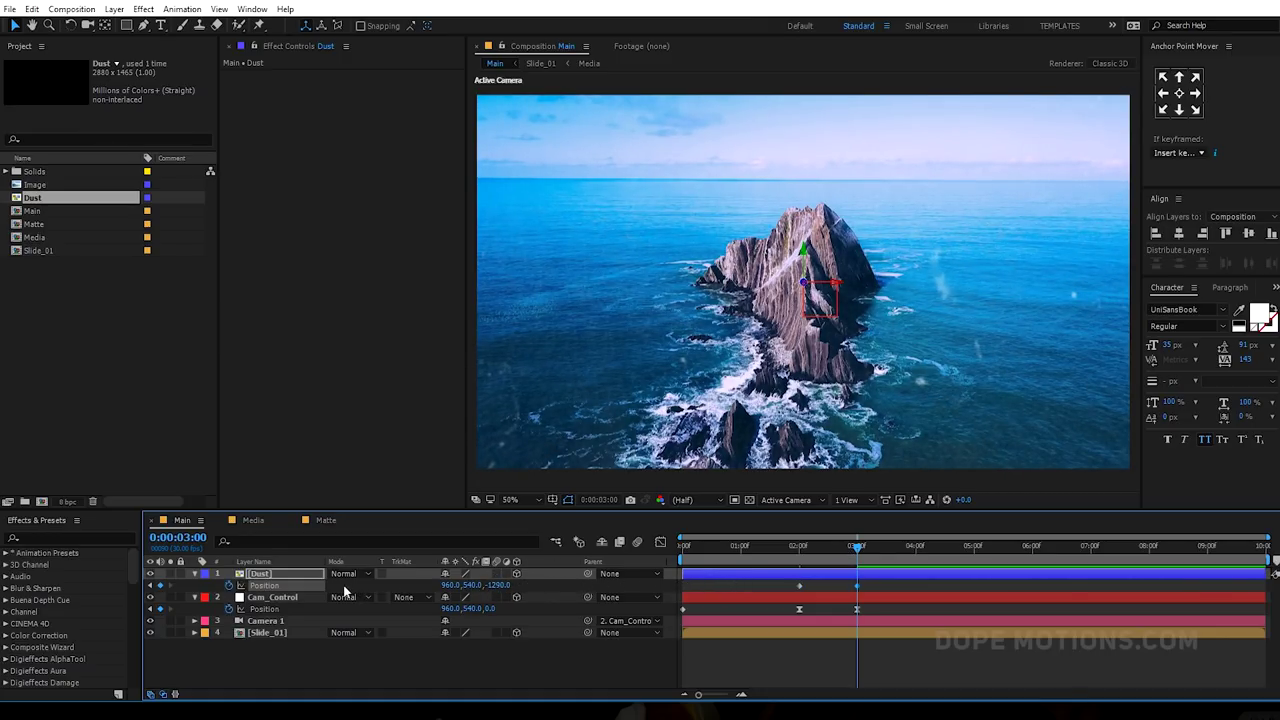
# - Scale the Dust layer to 30% and check its movement between 2 and 3 seconds
pyautogui.press('s')
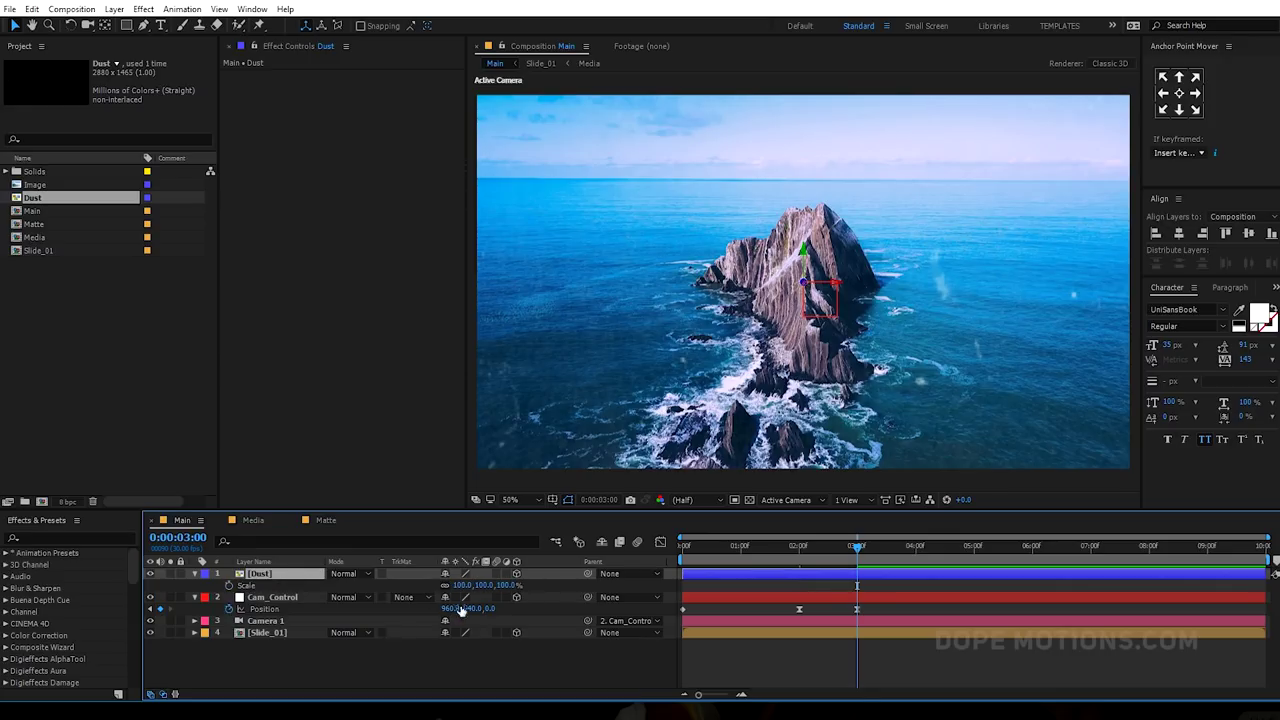
pyautogui.click(507, 585)
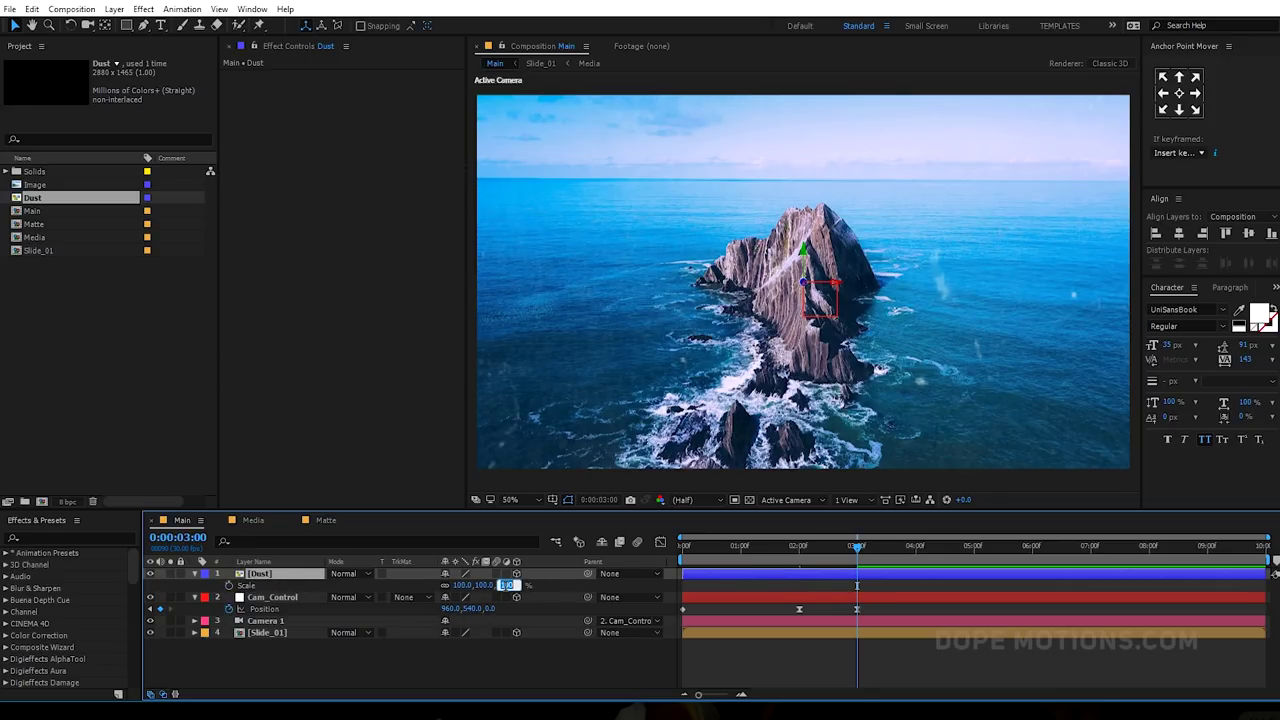
pyautogui.write('30')
pyautogui.click(482, 648)
pyautogui.moveTo(789, 545); pyautogui.dragTo(854, 565)
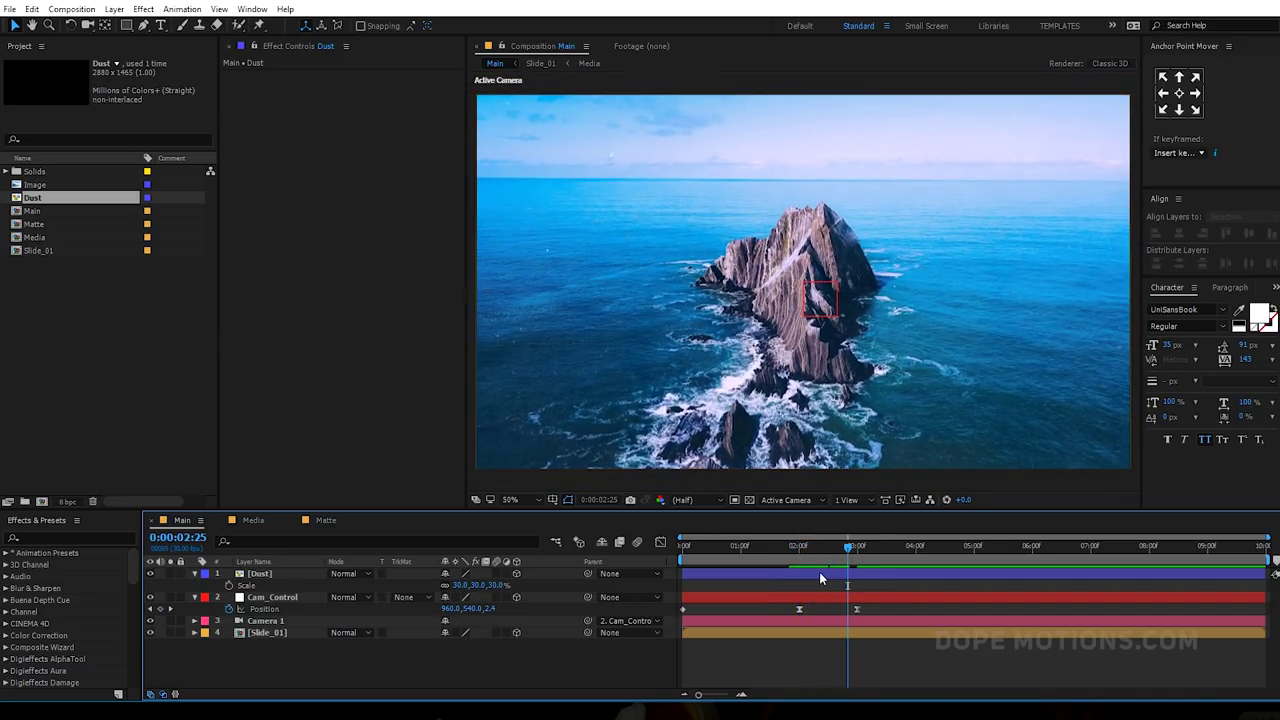
# - Apply Easy Ease to both of the Dust layer's position keyframes
pyautogui.click(819, 578)
pyautogui.press('p')
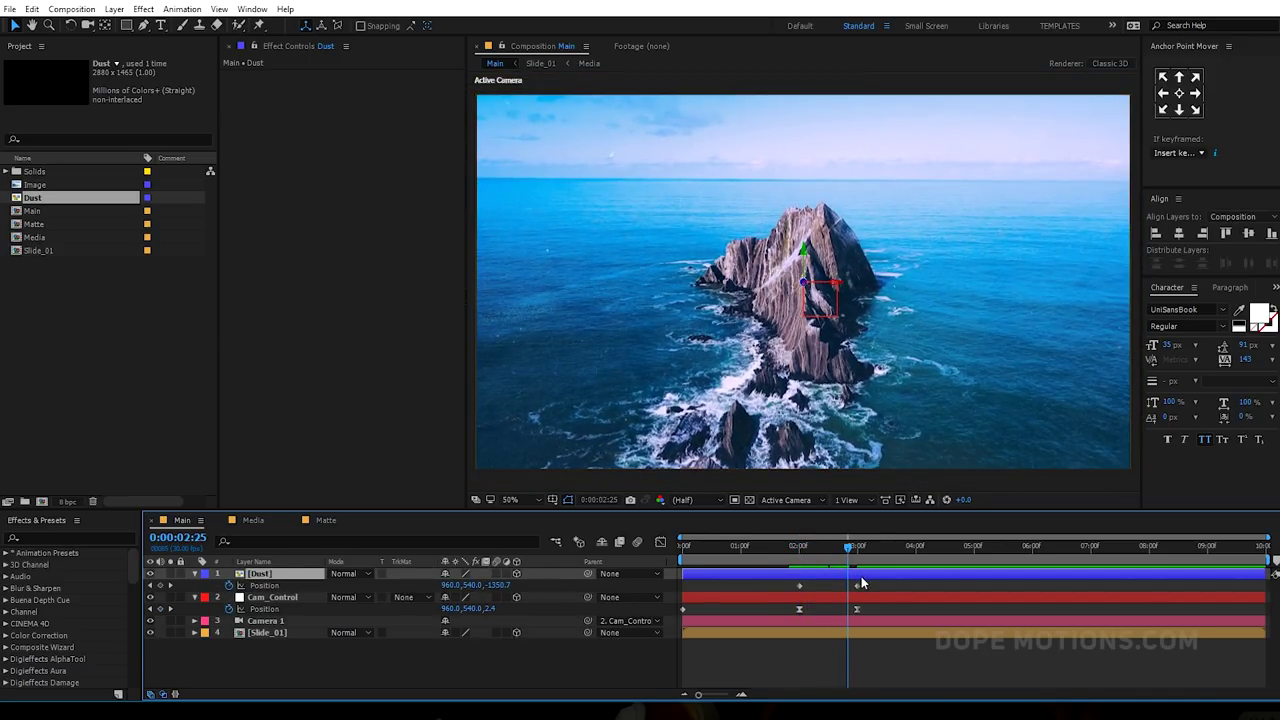
pyautogui.moveTo(860, 581); pyautogui.dragTo(784, 598)
pyautogui.press('F9')
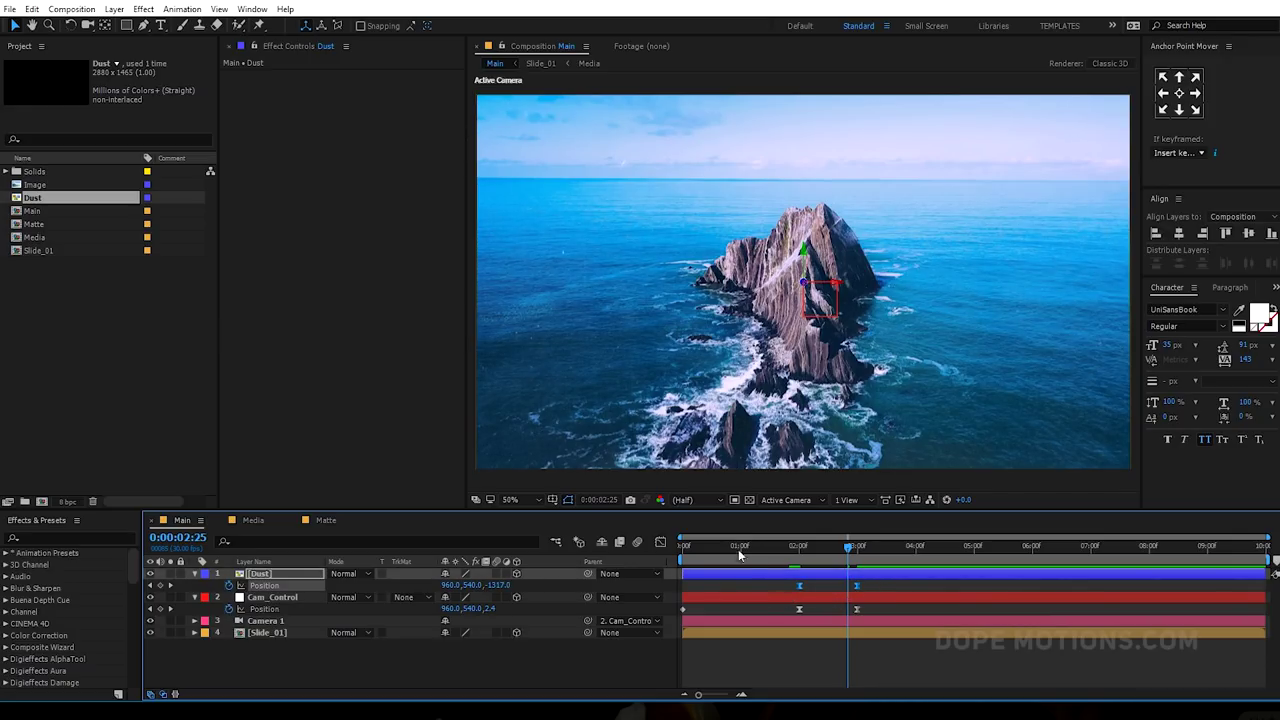
# - Reshape the Dust layer's position speed graph to peak sharply just after 2 seconds with a long ease-out, and preview it
pyautogui.click(660, 542)
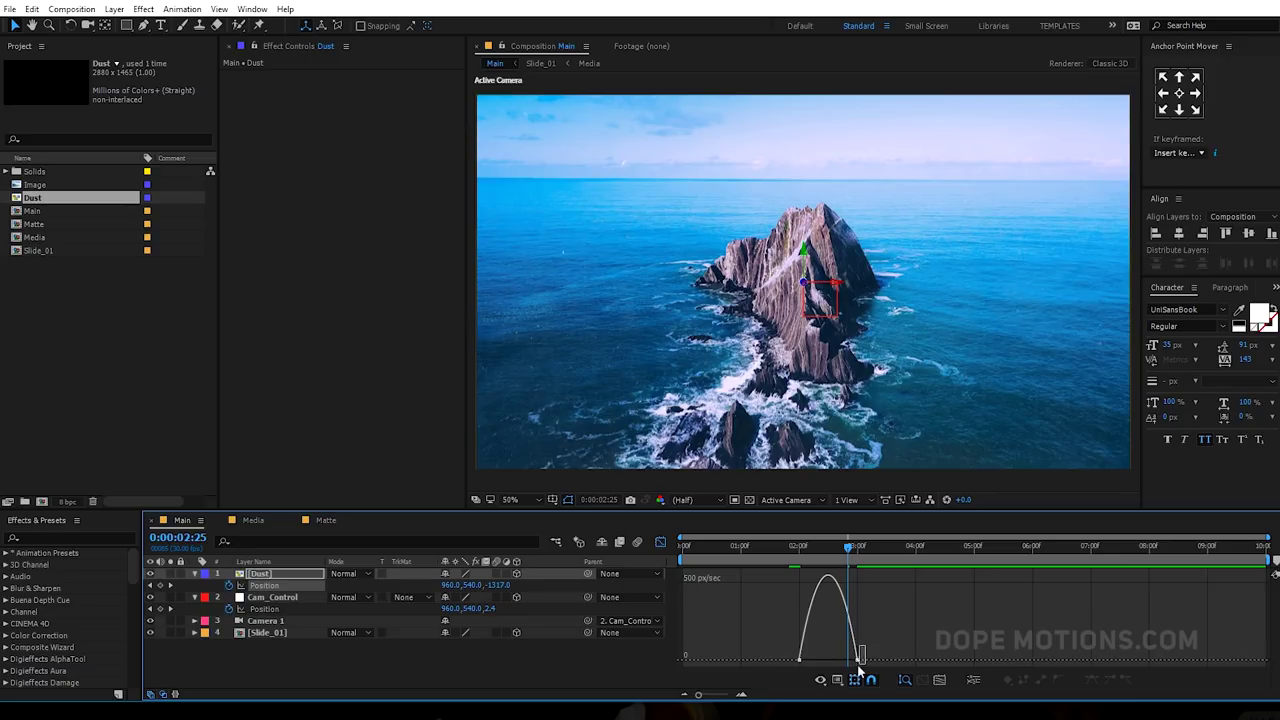
pyautogui.moveTo(851, 661); pyautogui.dragTo(829, 660)
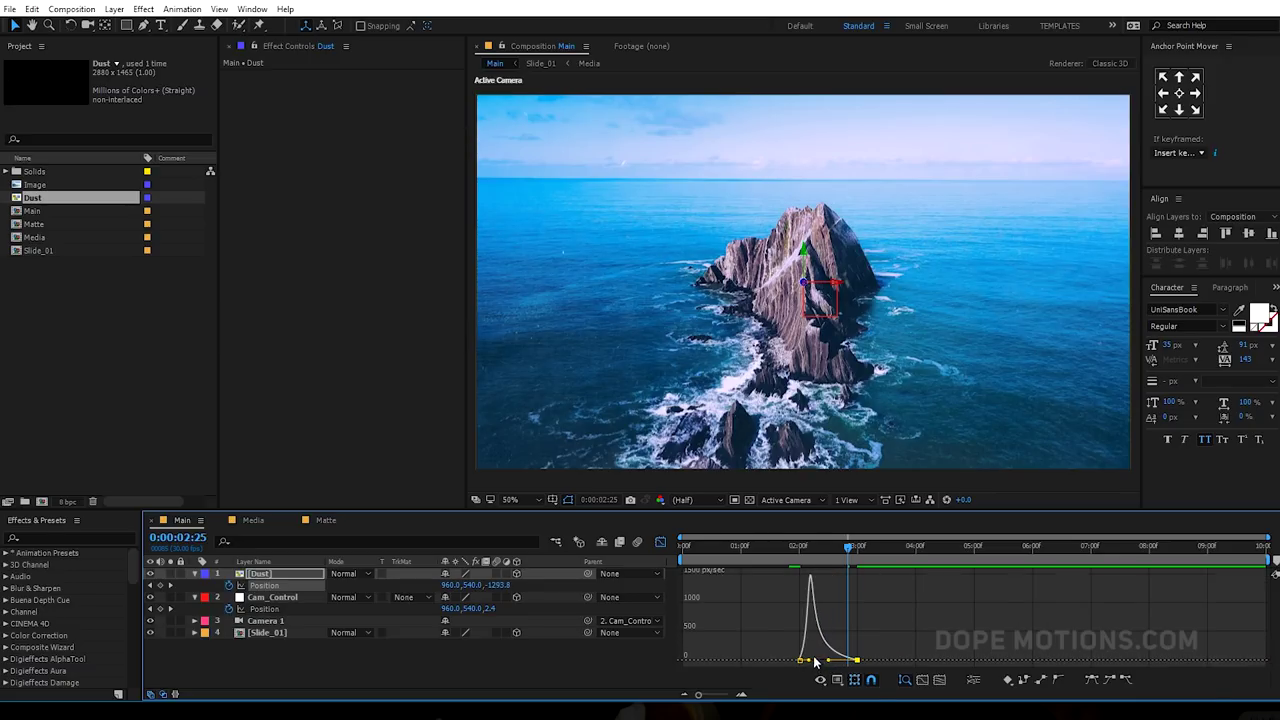
pyautogui.click(797, 550)
pyautogui.press('space')
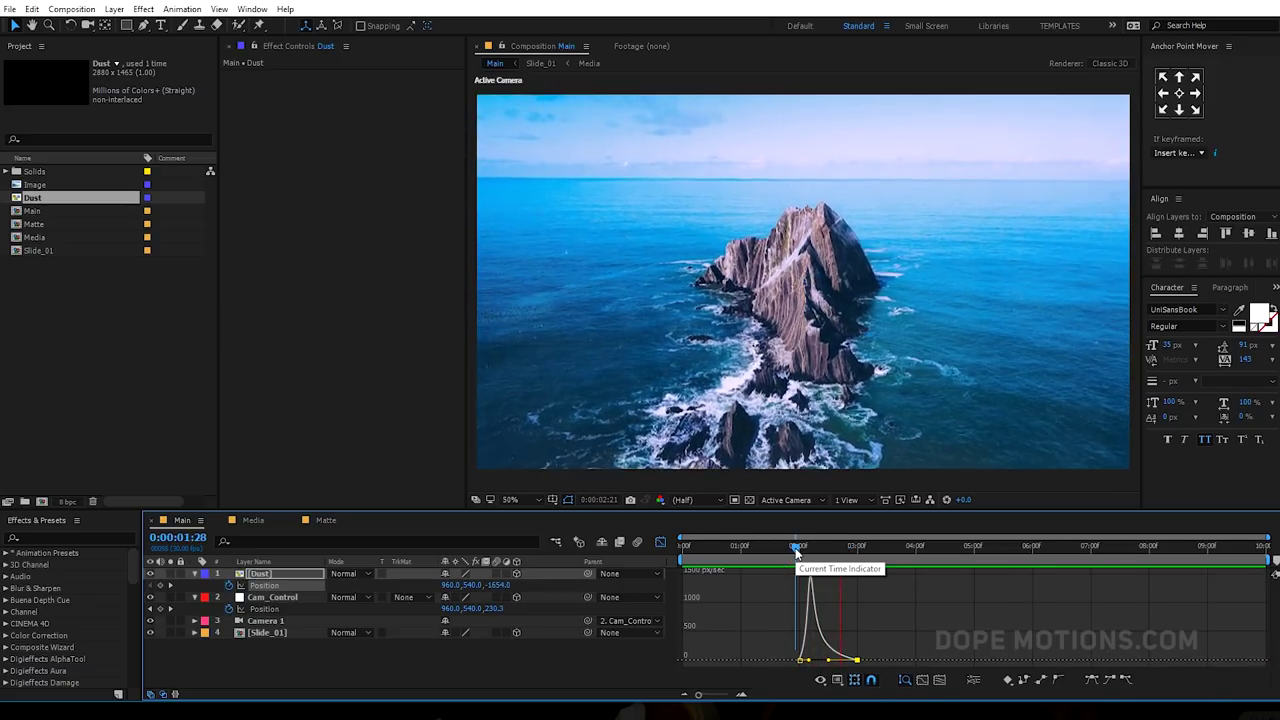
pyautogui.press('space')
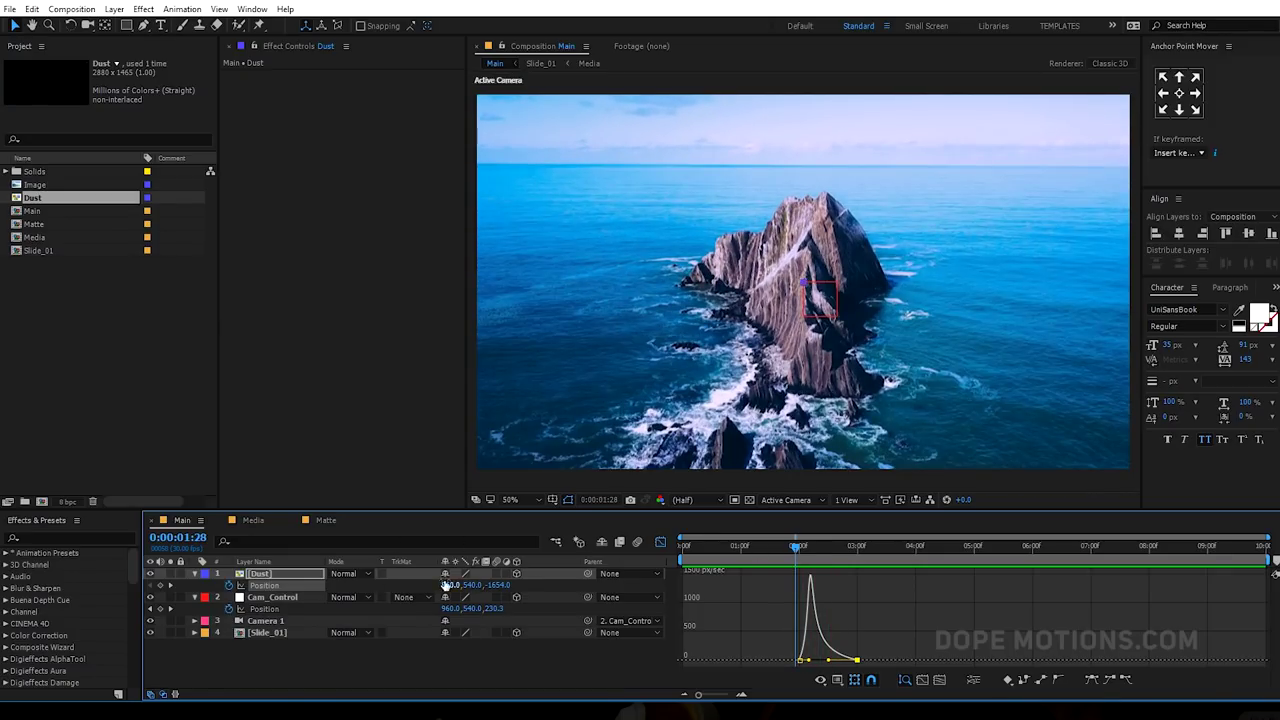
# - Enable motion blur for the Main composition and the Dust layer, and preview the movement from 0:00:01:28
pyautogui.click(637, 542)
pyautogui.press('space')
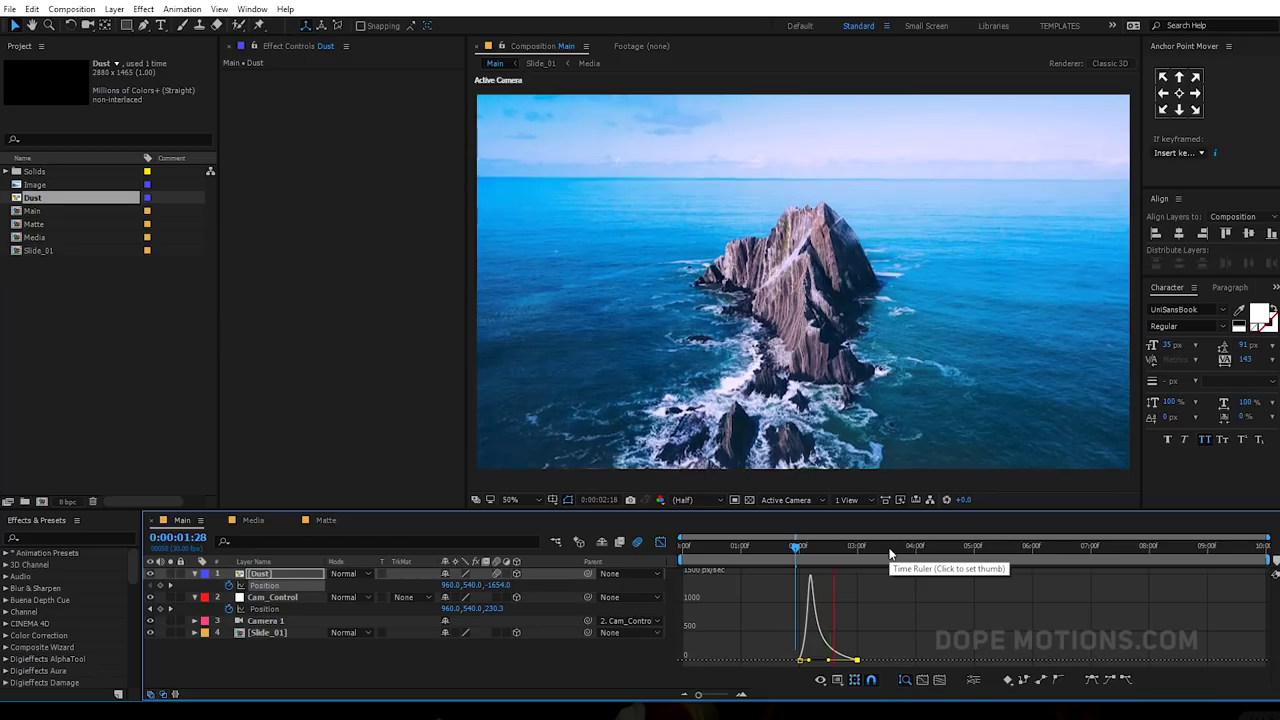
pyautogui.click(795, 549)
pyautogui.press('space')
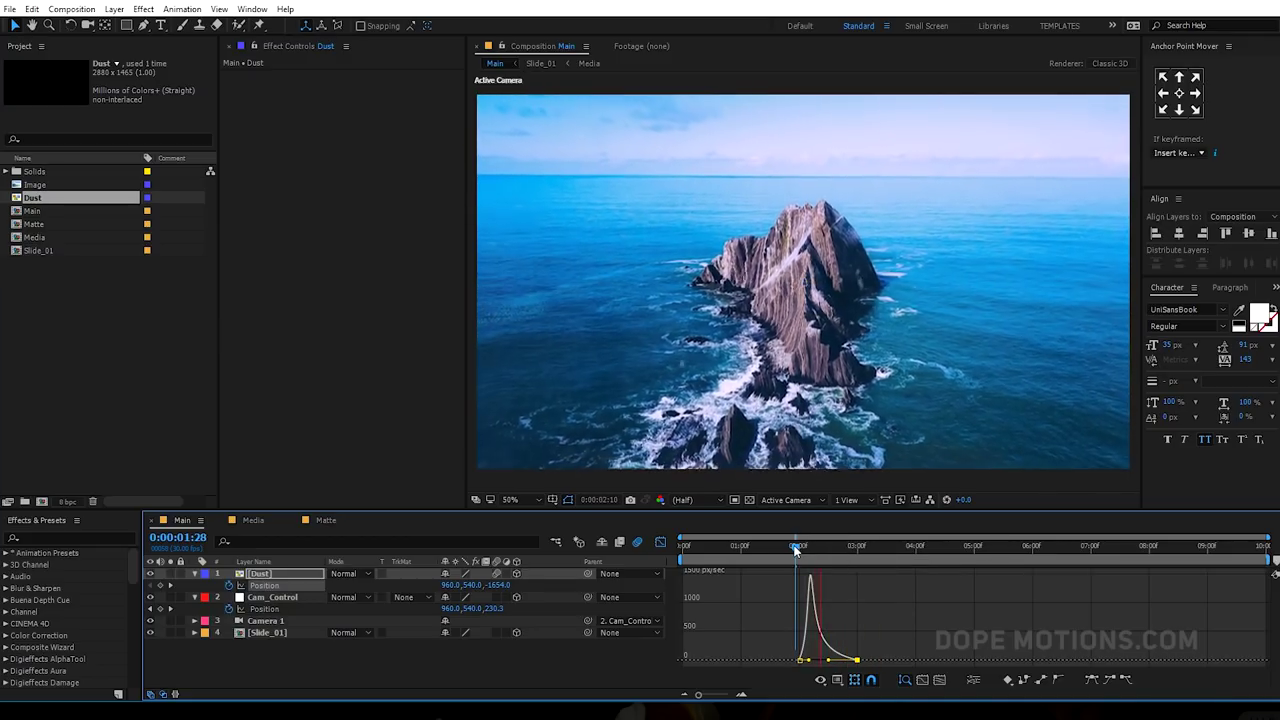
pyautogui.press('space')
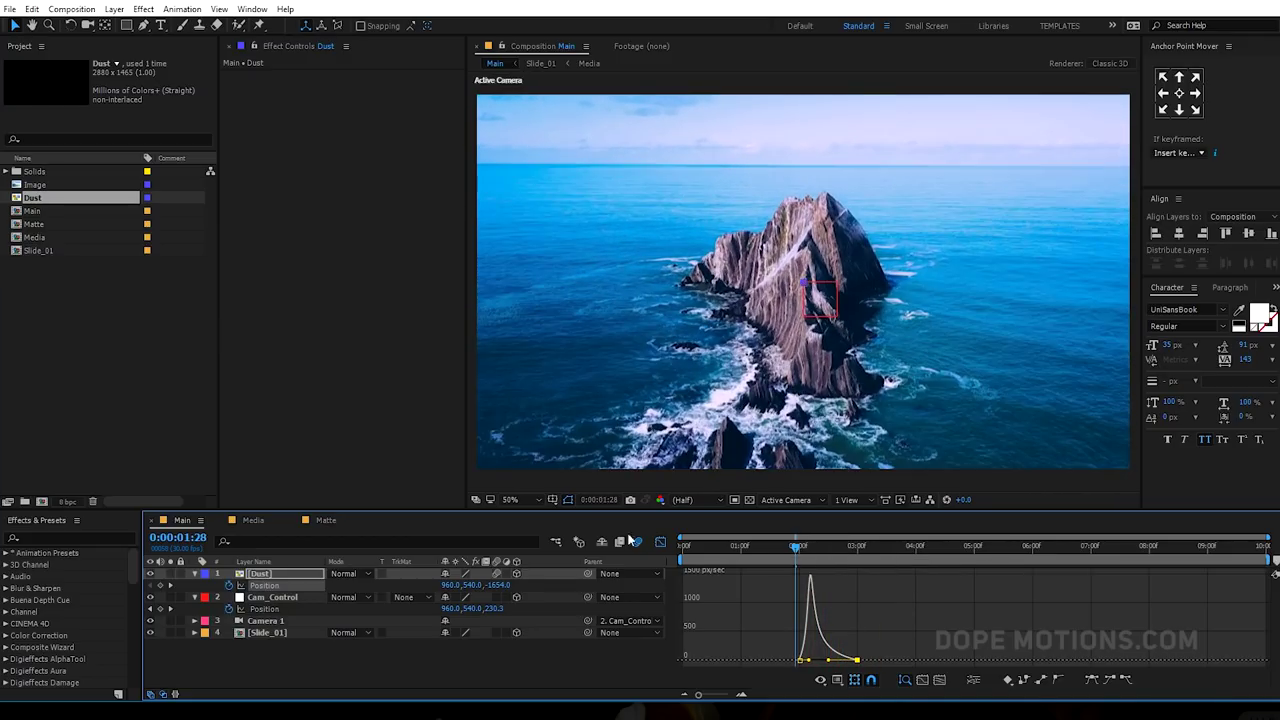
# - Close the graph view, collapse the Dust and Cam_Control layers' properties, and deselect all layers
pyautogui.click(660, 541)
pyautogui.click(195, 575)
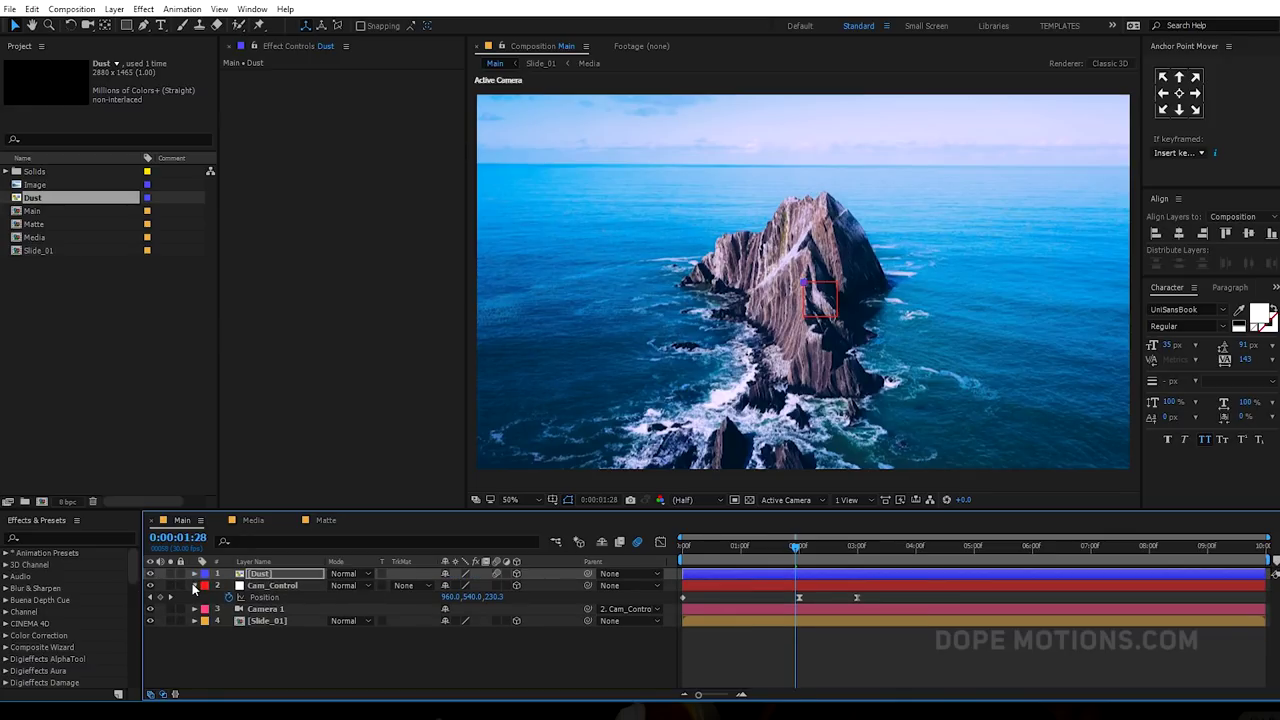
pyautogui.click(195, 586)
pyautogui.click(310, 669)
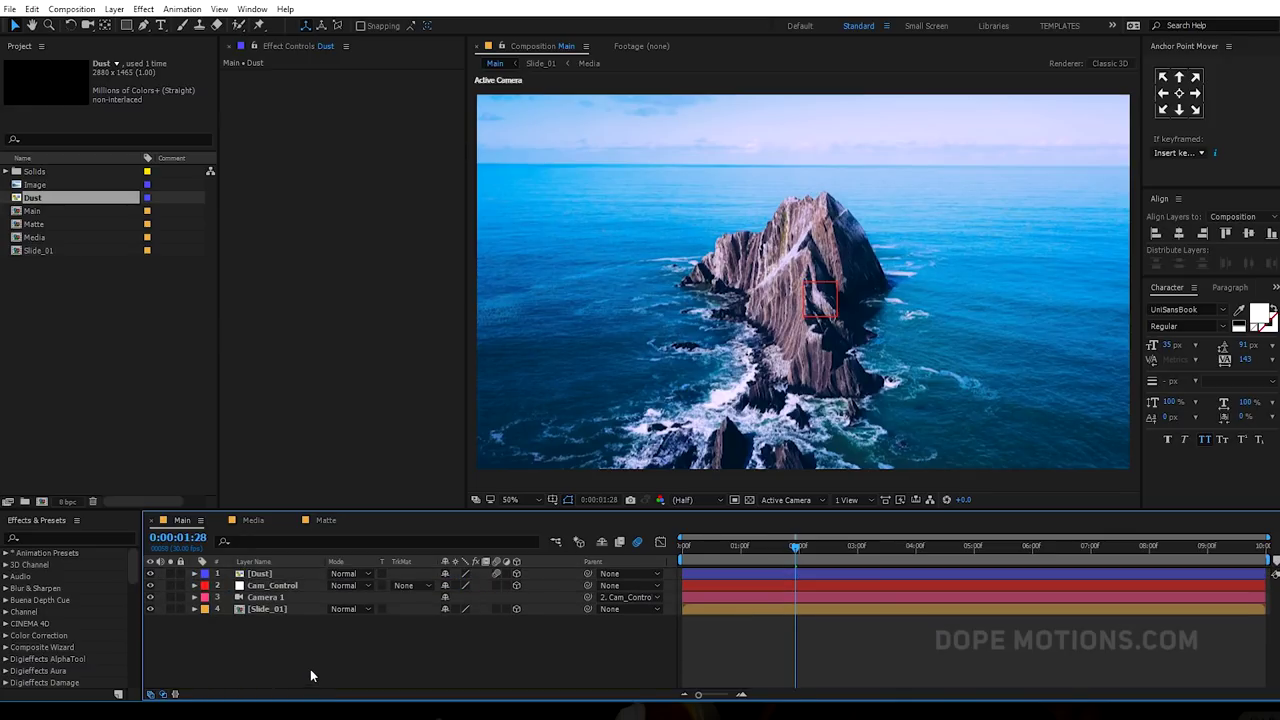
# - Add a text layer reading "ELEGANT SLIDE" over the rock in the Main composition
pyautogui.click(160, 25)
pyautogui.click(848, 317)
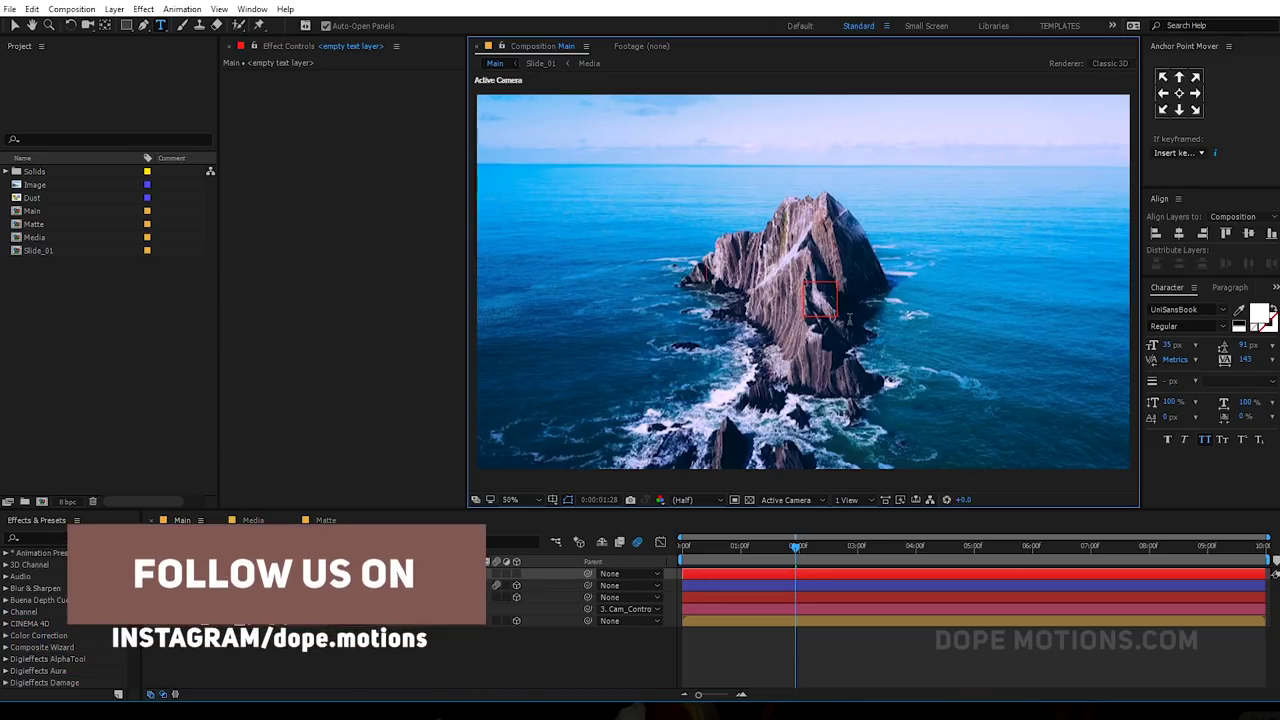
pyautogui.write('EL')
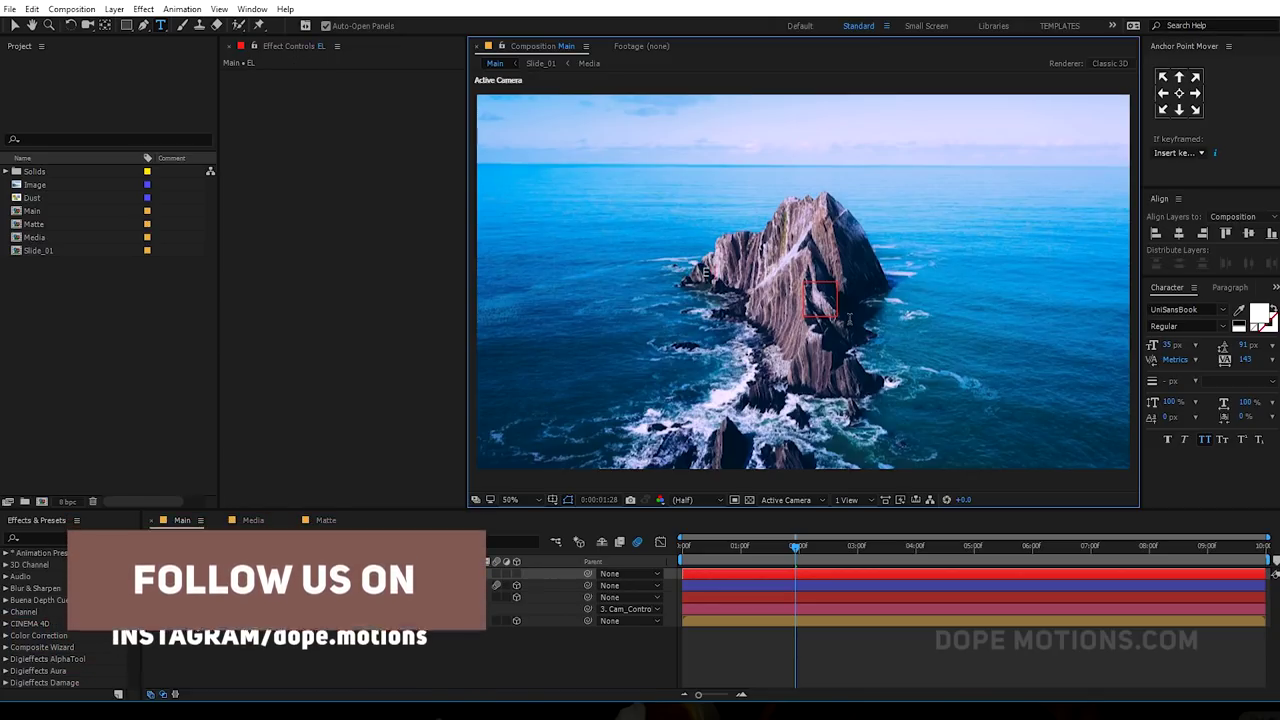
pyautogui.write('EGANT S')
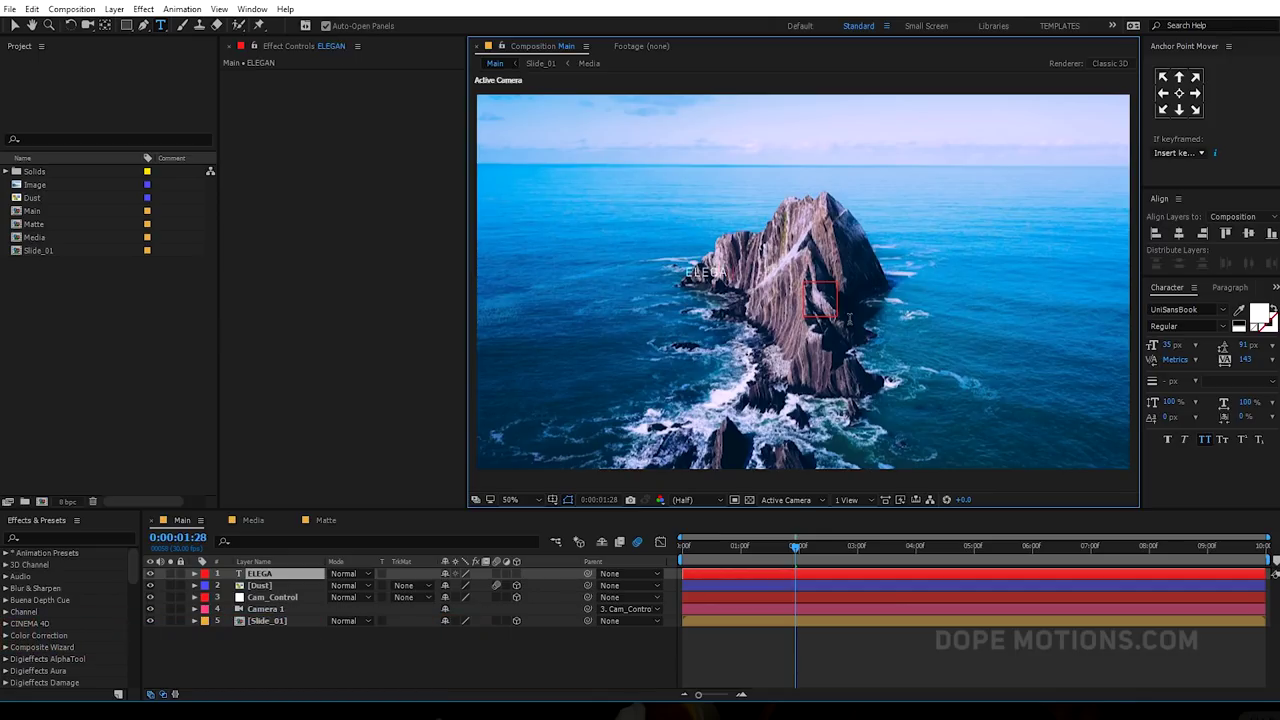
pyautogui.write('LIDE')
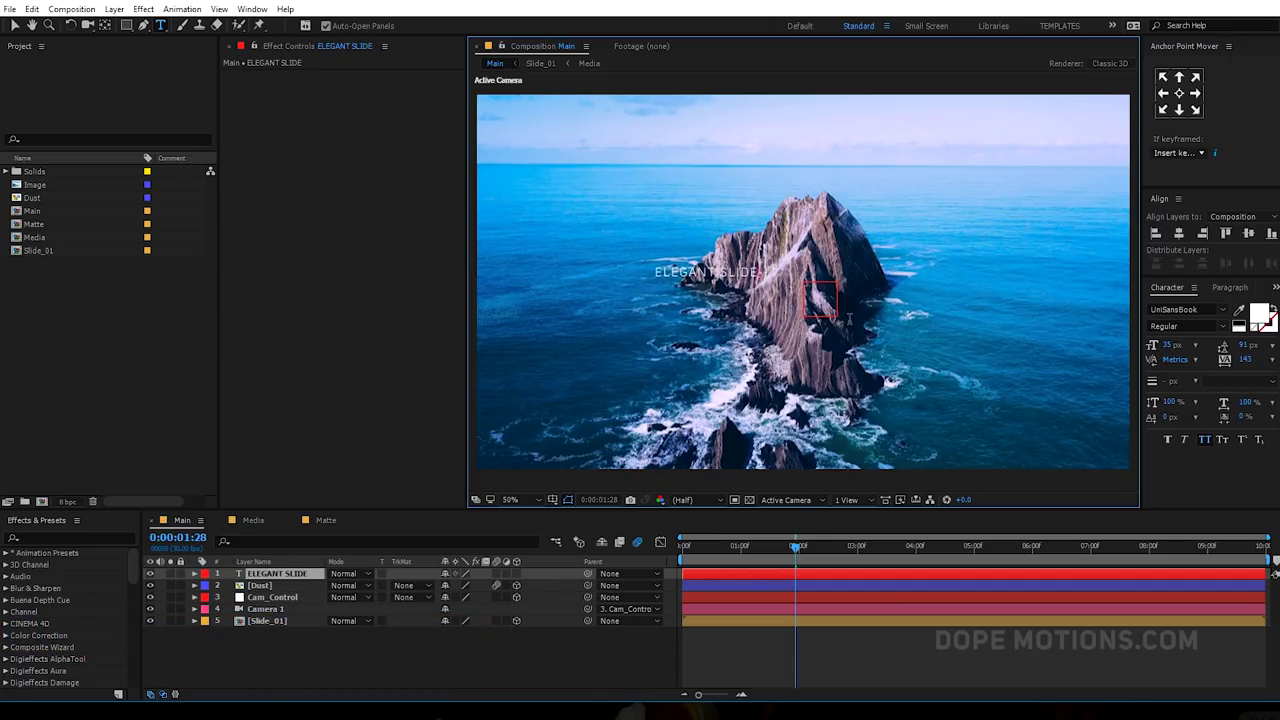
pyautogui.click(15, 25)
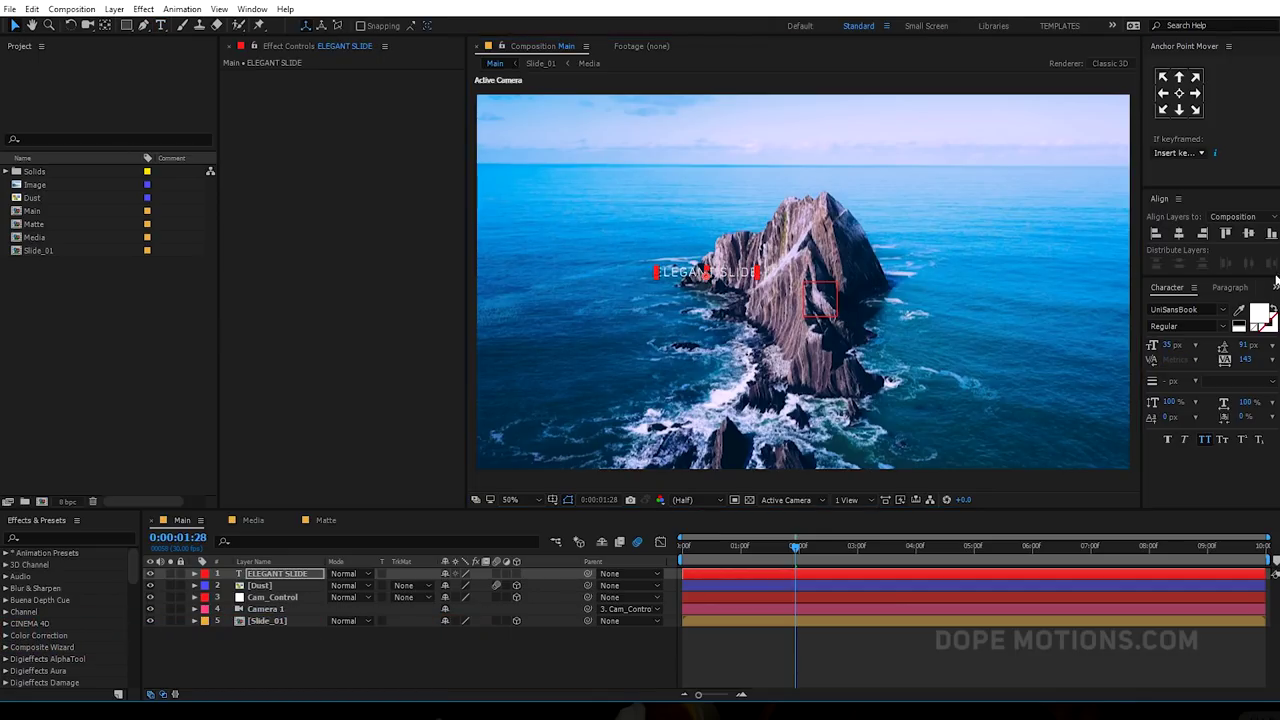
# - Set the title text's size to 53 px, center its anchor point, and center it horizontally and vertically in the composition
pyautogui.moveTo(1161, 347); pyautogui.dragTo(1175, 345)
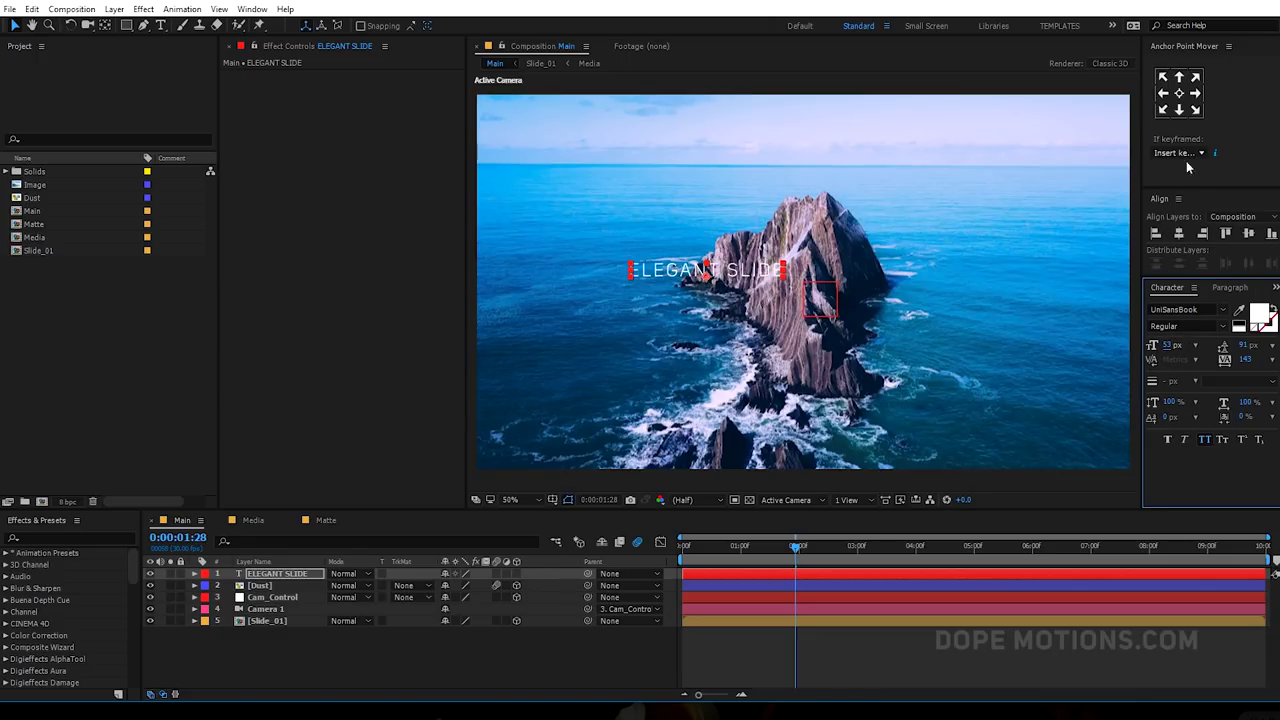
pyautogui.click(1181, 93)
pyautogui.click(1179, 233)
pyautogui.click(1248, 233)
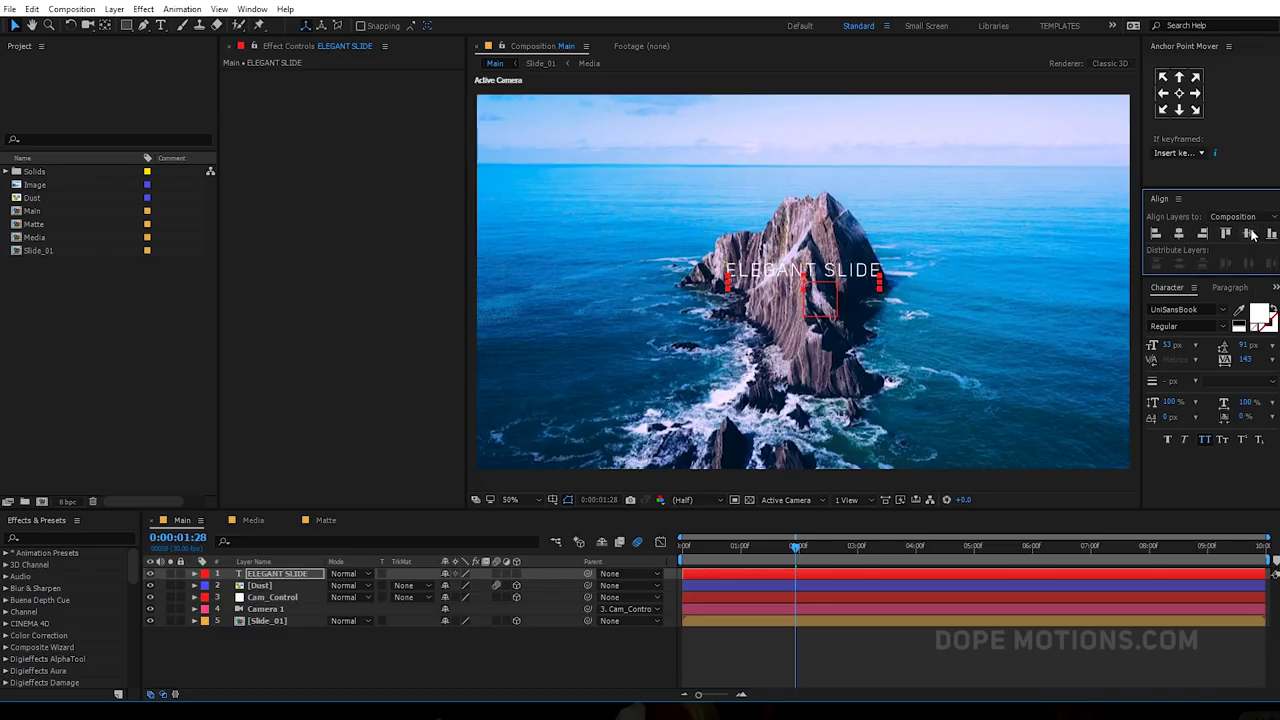
# - Make the ELEGANT SLIDE layer 3D, reveal Cam_Control's position keyframes, and move the current time to 0:00:02:00
pyautogui.click(516, 573)
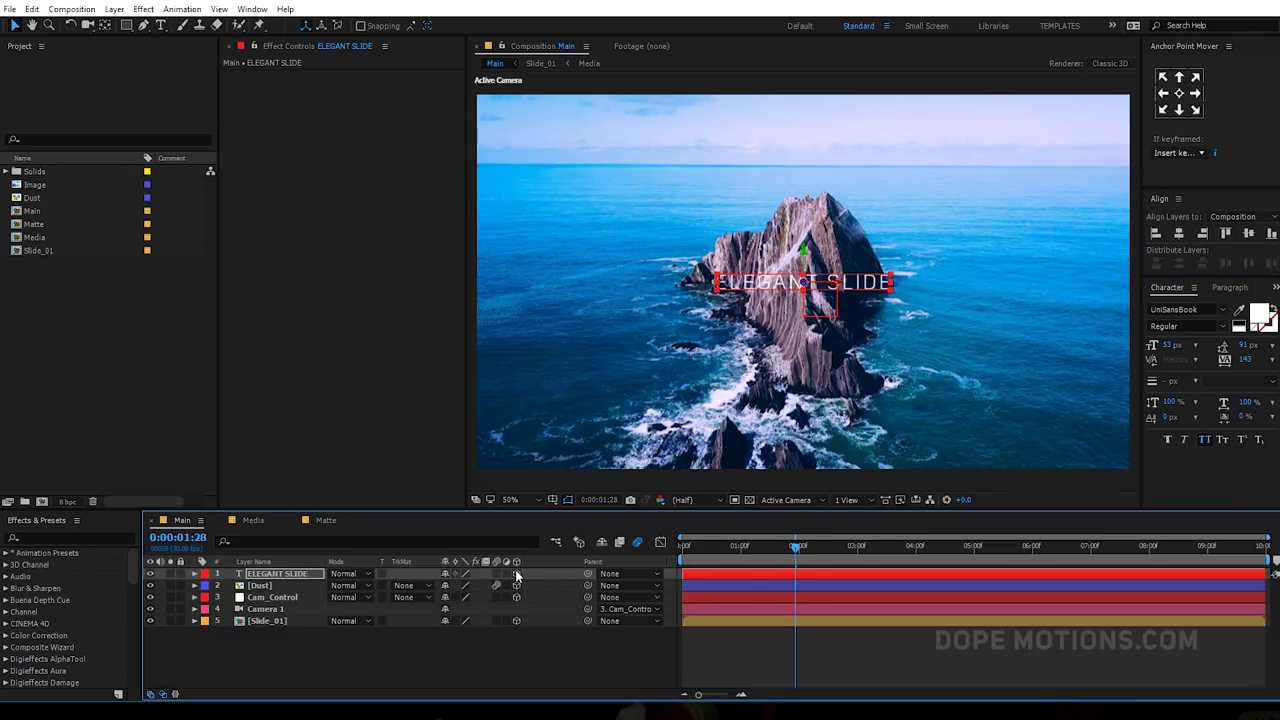
pyautogui.click(252, 597)
pyautogui.press('p')
pyautogui.scroll(3, 790, 573)
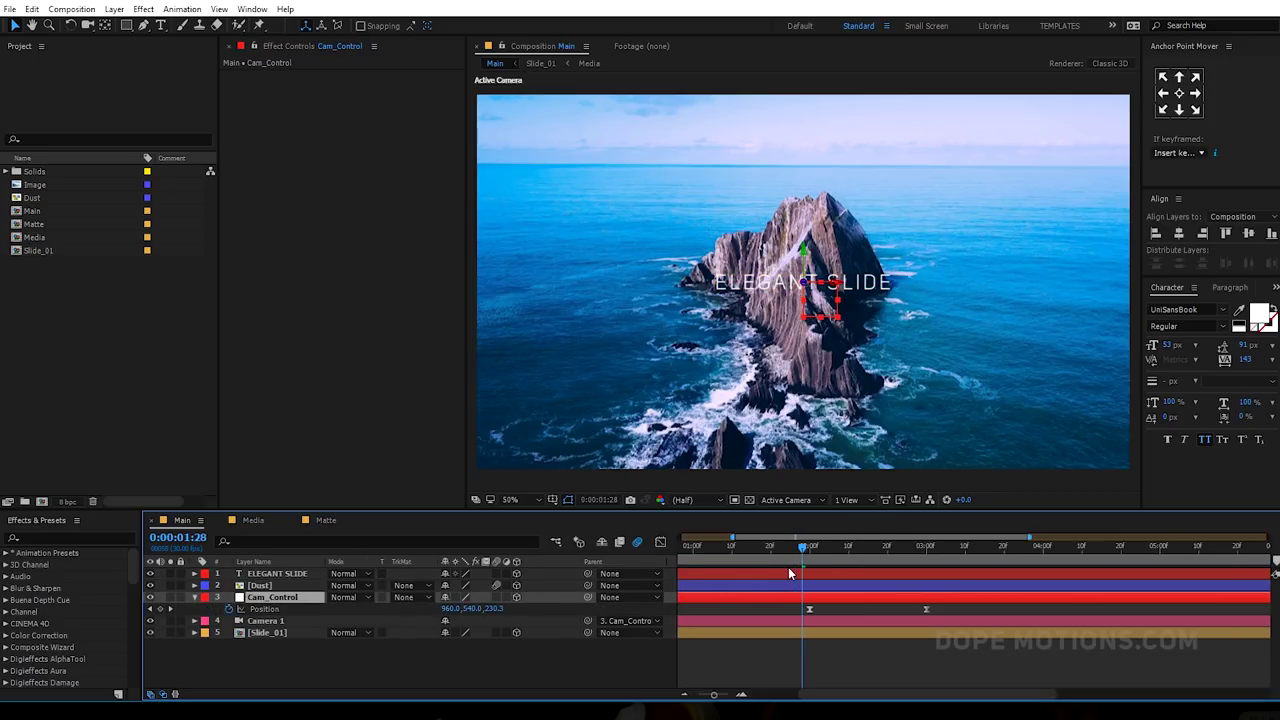
pyautogui.click(809, 546)
# - Try moving the ELEGANT SLIDE layer to Z position -1664, keyframing its position at 0:00:02:00, and checking it at 0:00:03:00
pyautogui.click(289, 575)
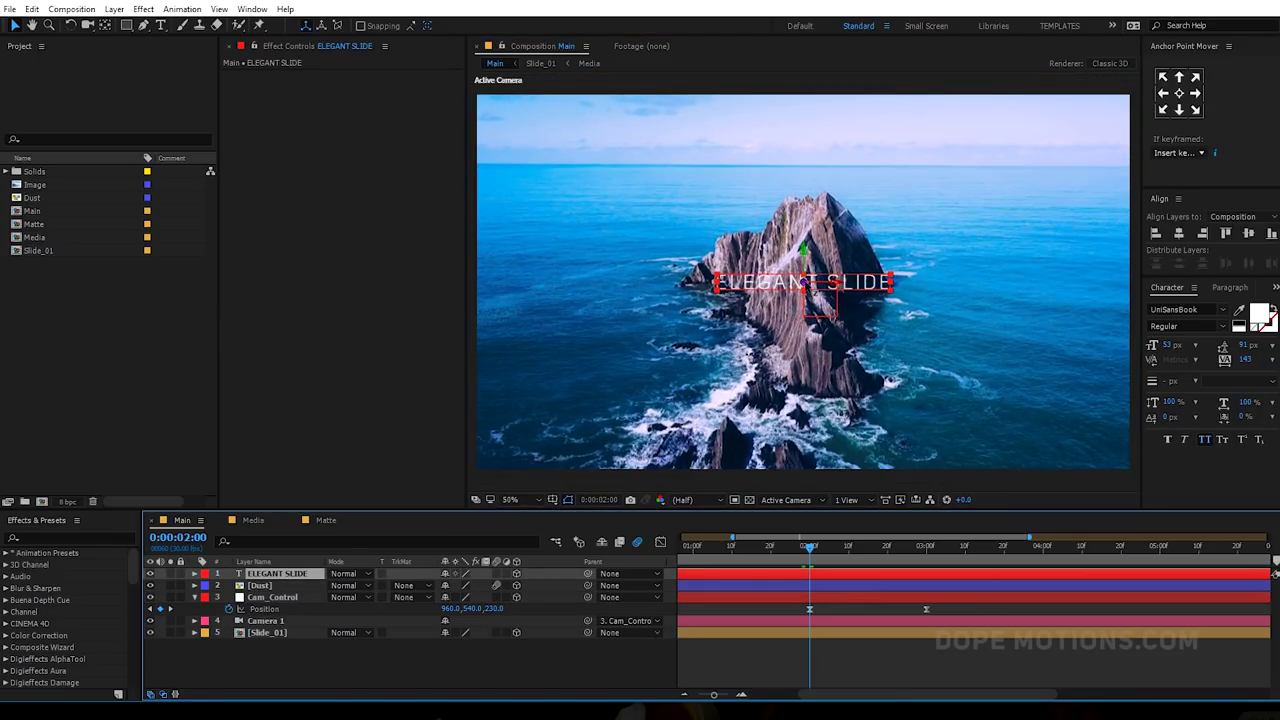
pyautogui.press('space')
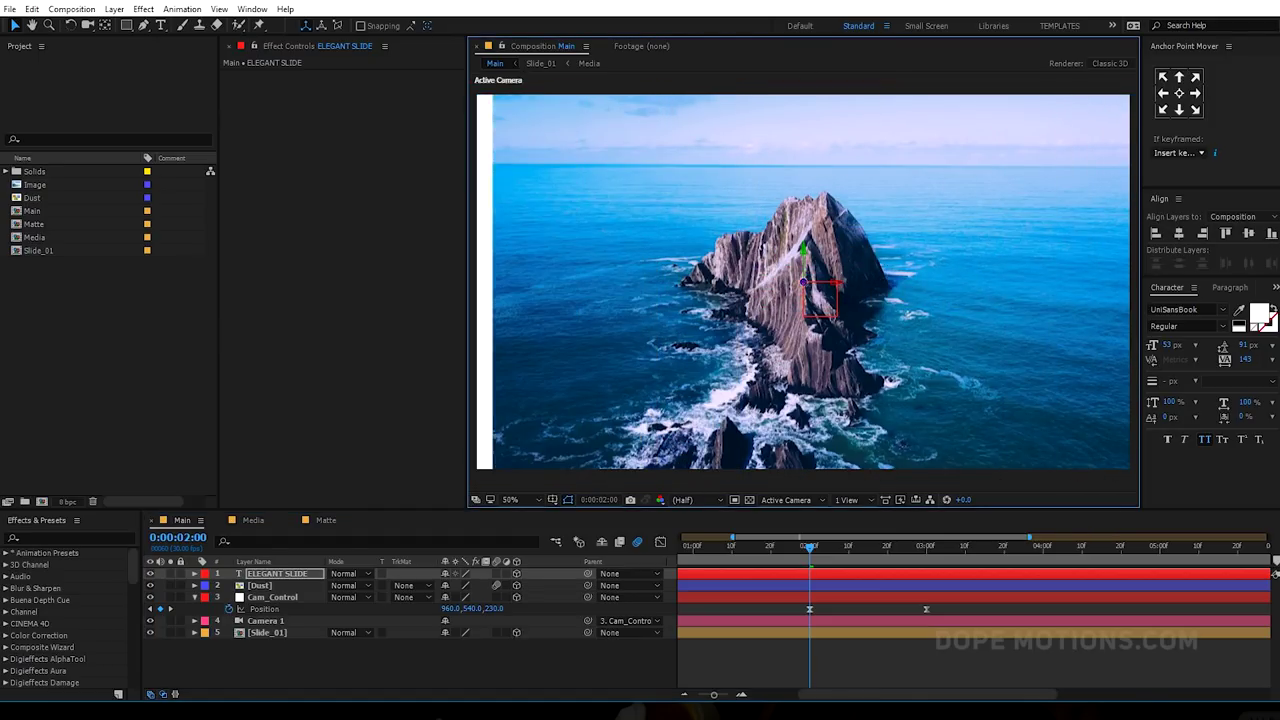
pyautogui.click(298, 577)
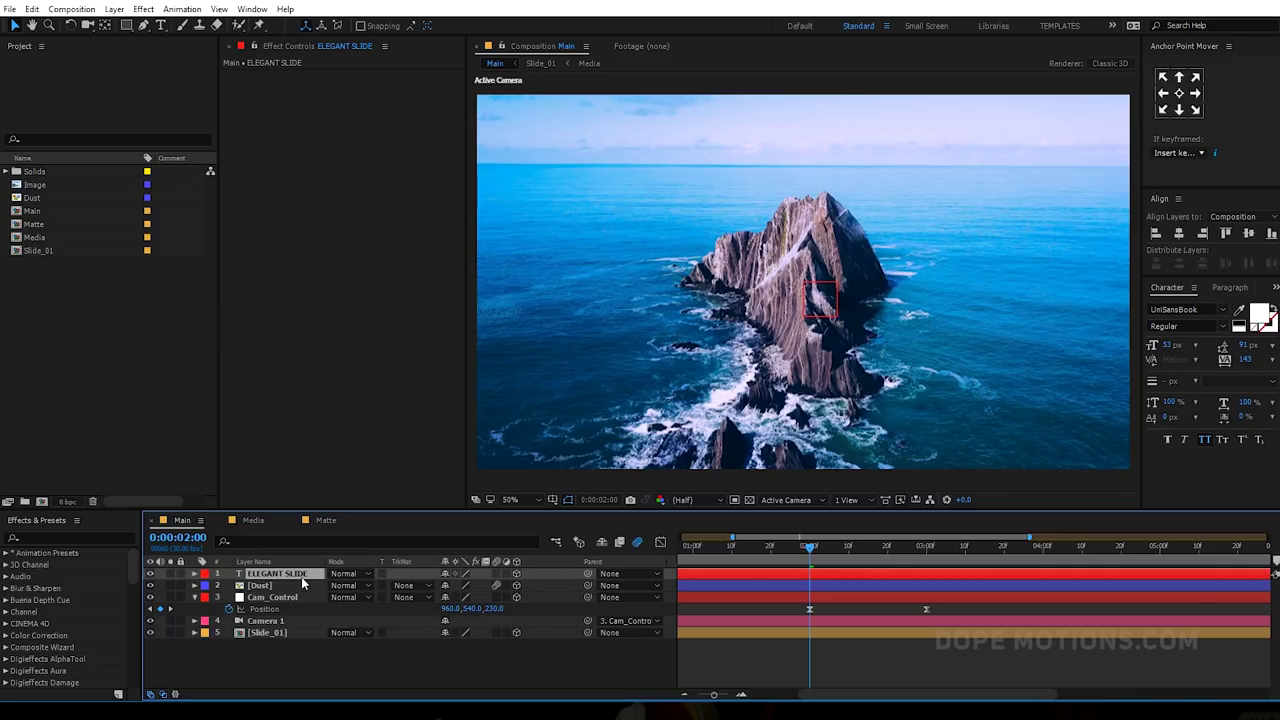
pyautogui.press('p')
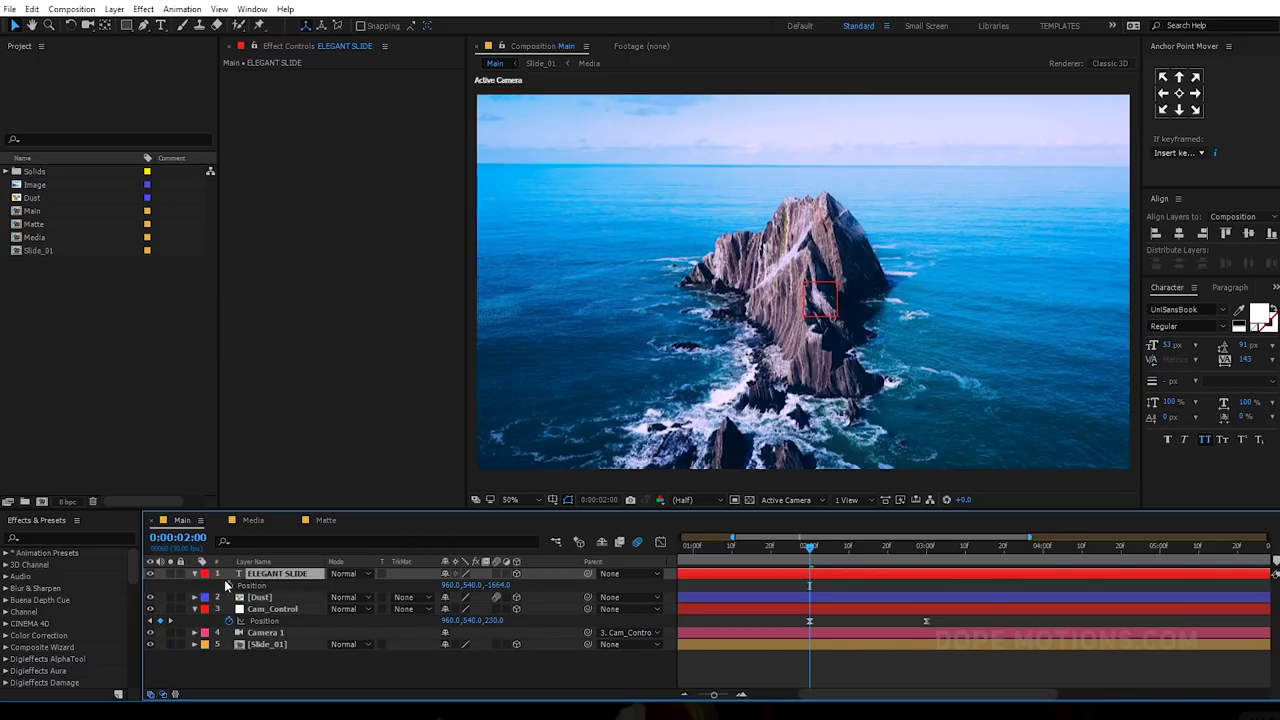
pyautogui.click(228, 585)
pyautogui.moveTo(872, 549); pyautogui.dragTo(921, 552)
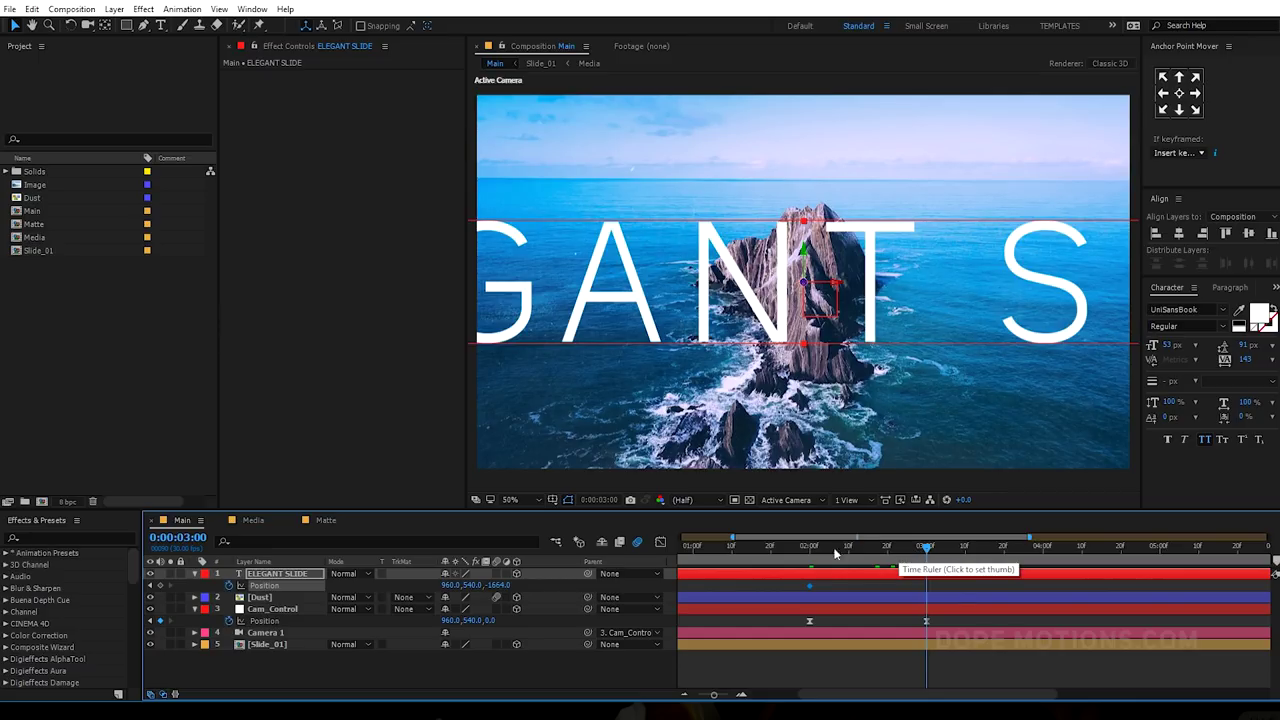
pyautogui.press('j')
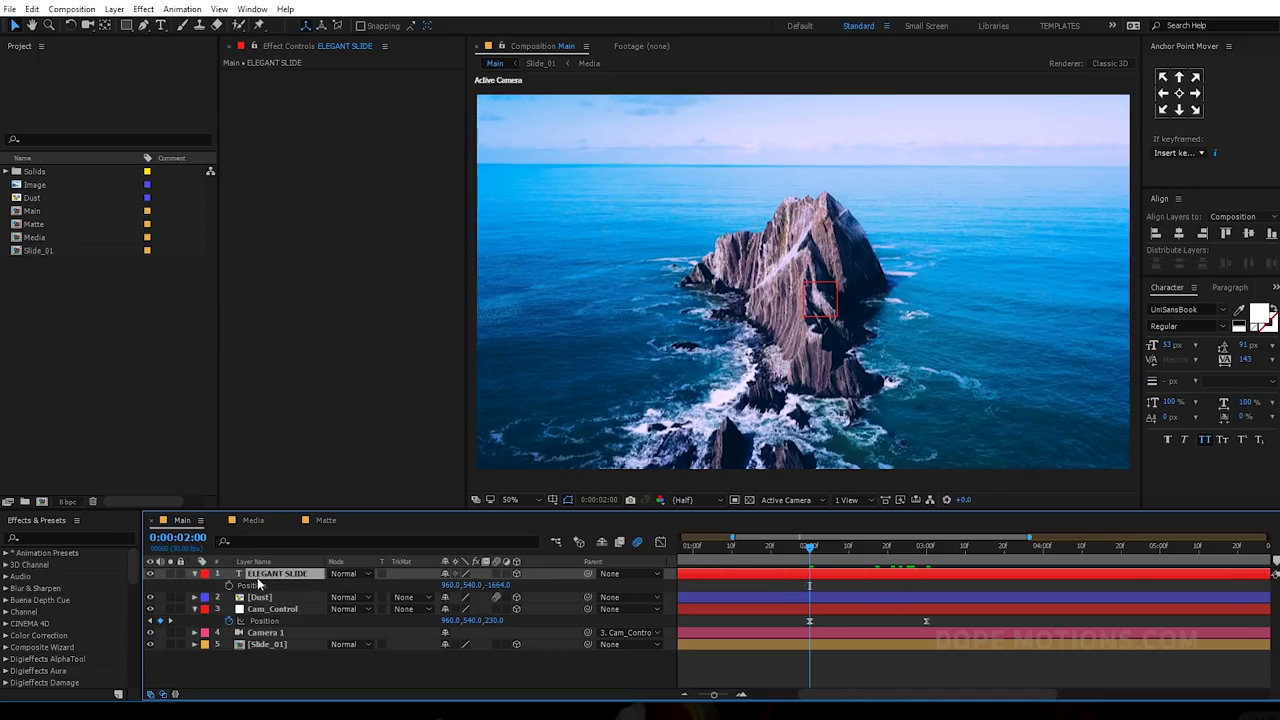
# - Return the ELEGANT SLIDE layer to a flat 2D layer at position 960, 540
pyautogui.click(497, 585)
pyautogui.write('0')
pyautogui.press('Return')
# - Pre-compose the ELEGANT SLIDE text layer as Title, moving all attributes into the new composition
pyautogui.rightClick(288, 575)
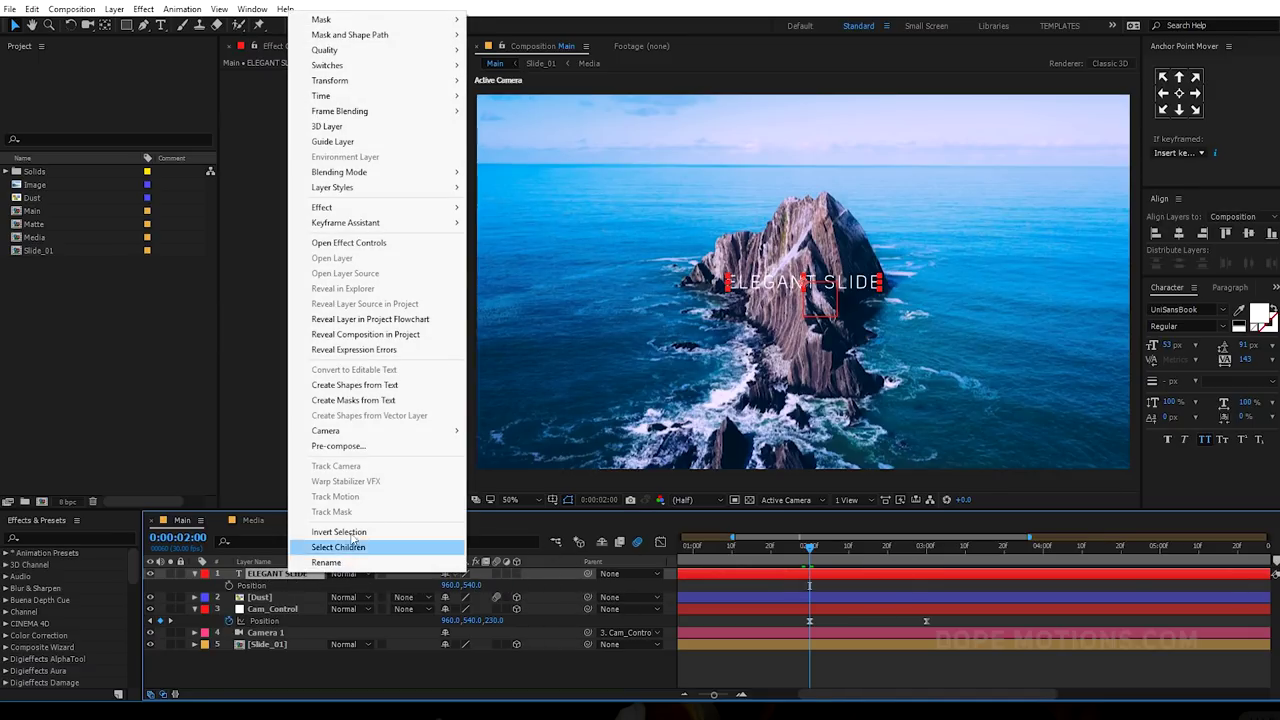
pyautogui.click(350, 450)
pyautogui.write('Title')
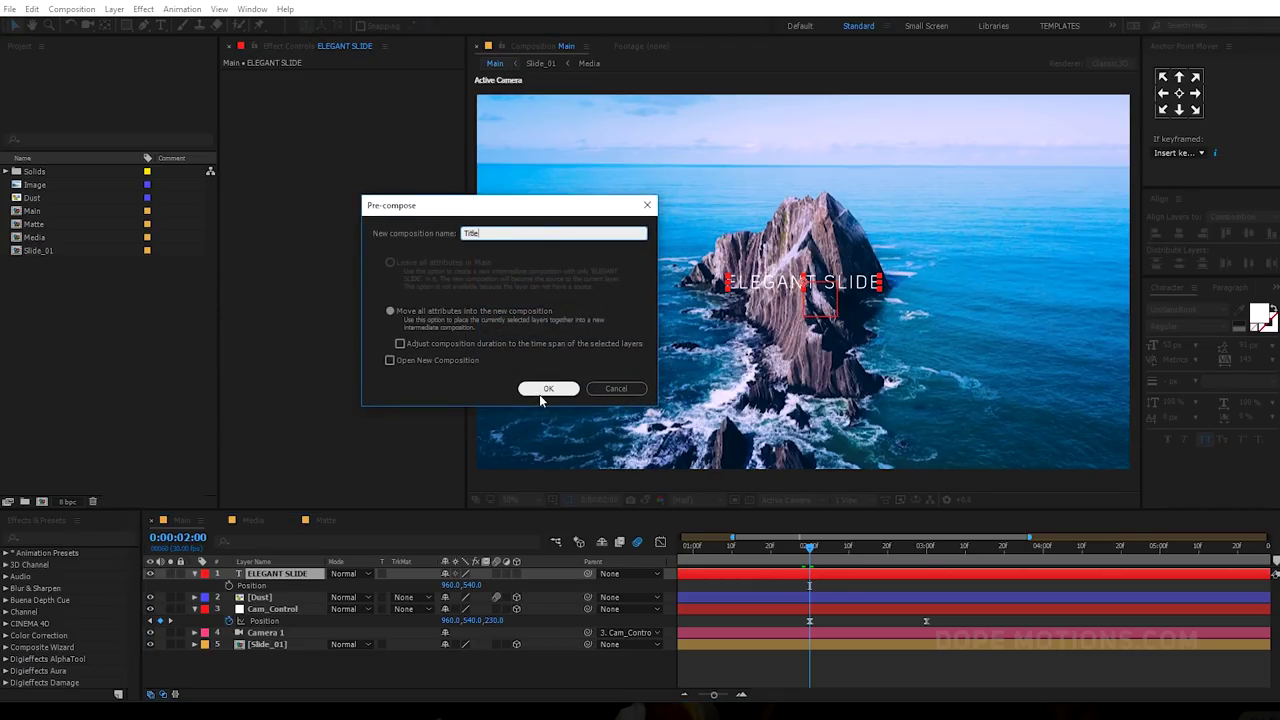
pyautogui.click(540, 392)
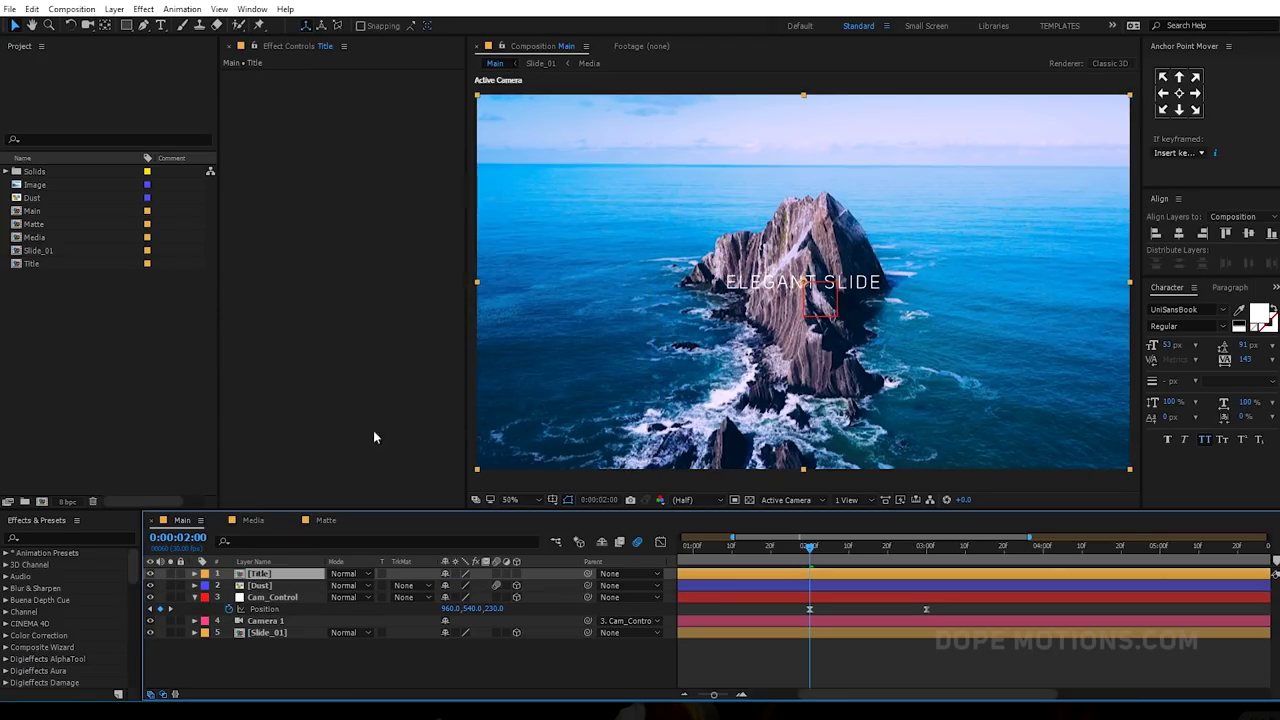
# - Inside the Title composition, enlarge the text to 169 px, center its anchor point, and center it vertically in the frame
pyautogui.doubleClick(270, 574)
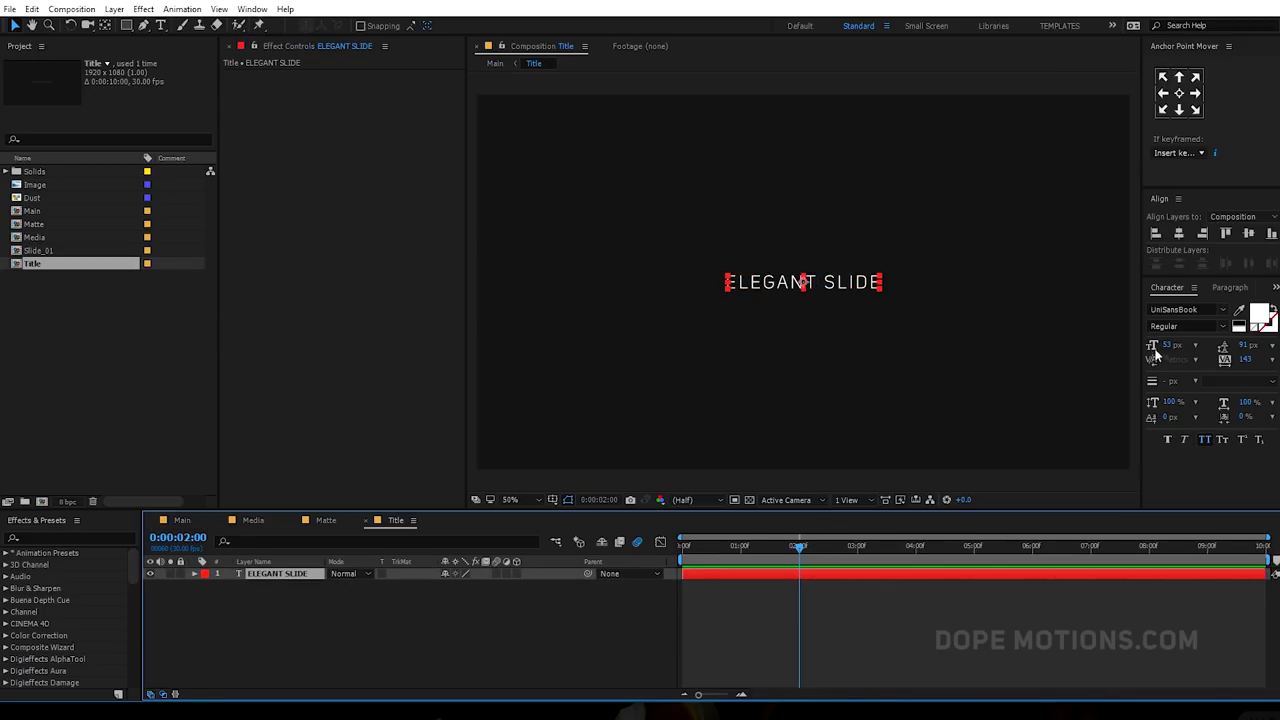
pyautogui.moveTo(1172, 344); pyautogui.dragTo(1270, 344)
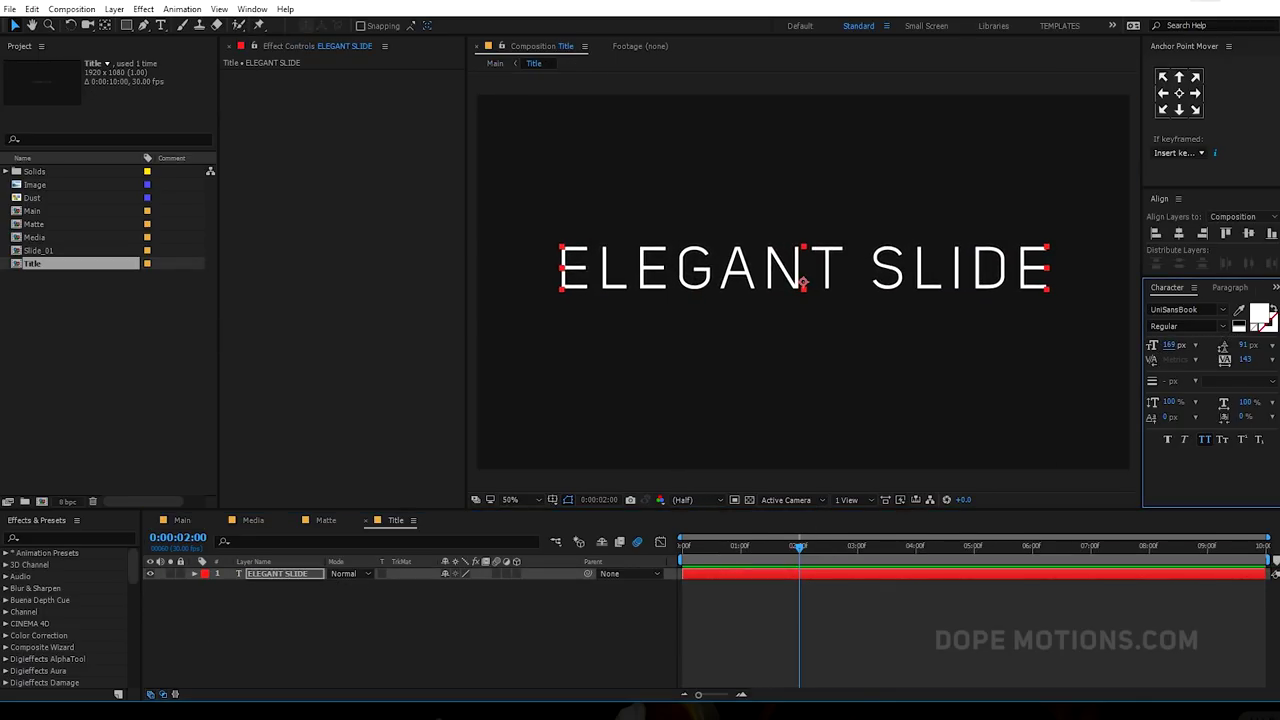
pyautogui.click(1179, 93)
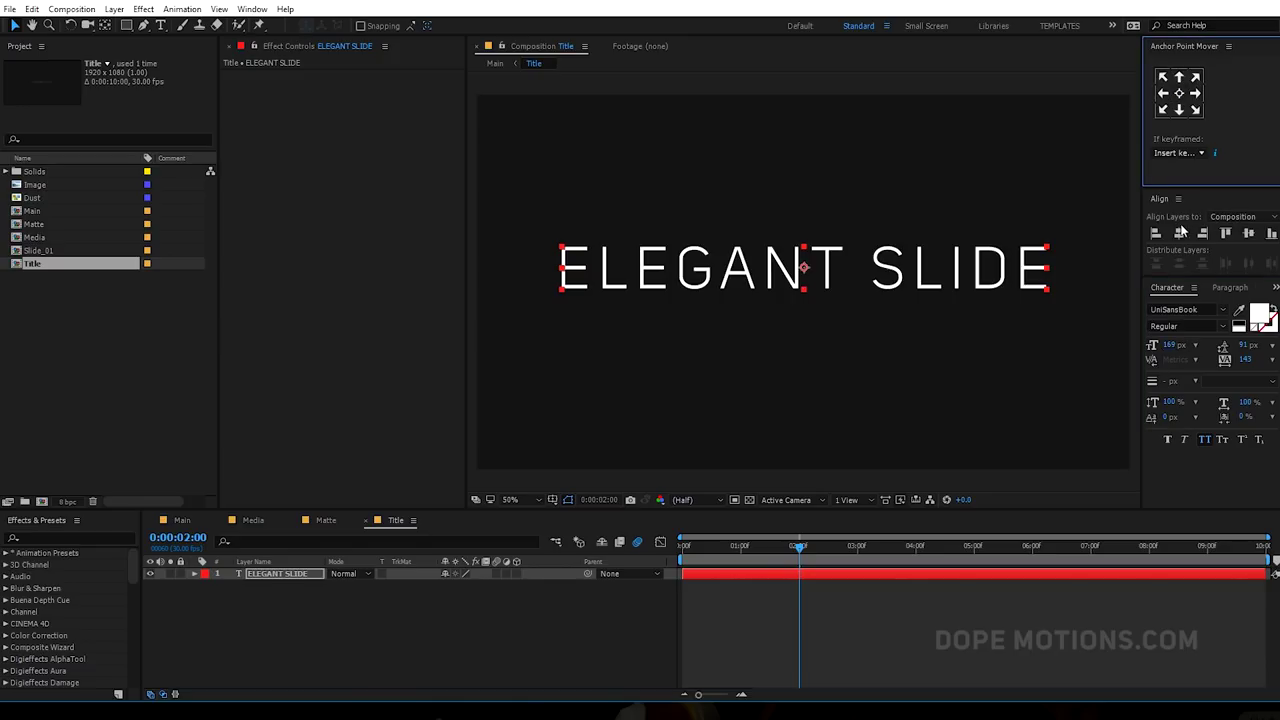
pyautogui.click(1248, 233)
# - Return to the Main composition, make the Title layer 3D, and move it toward the camera to a Z position of about -1651
pyautogui.click(182, 520)
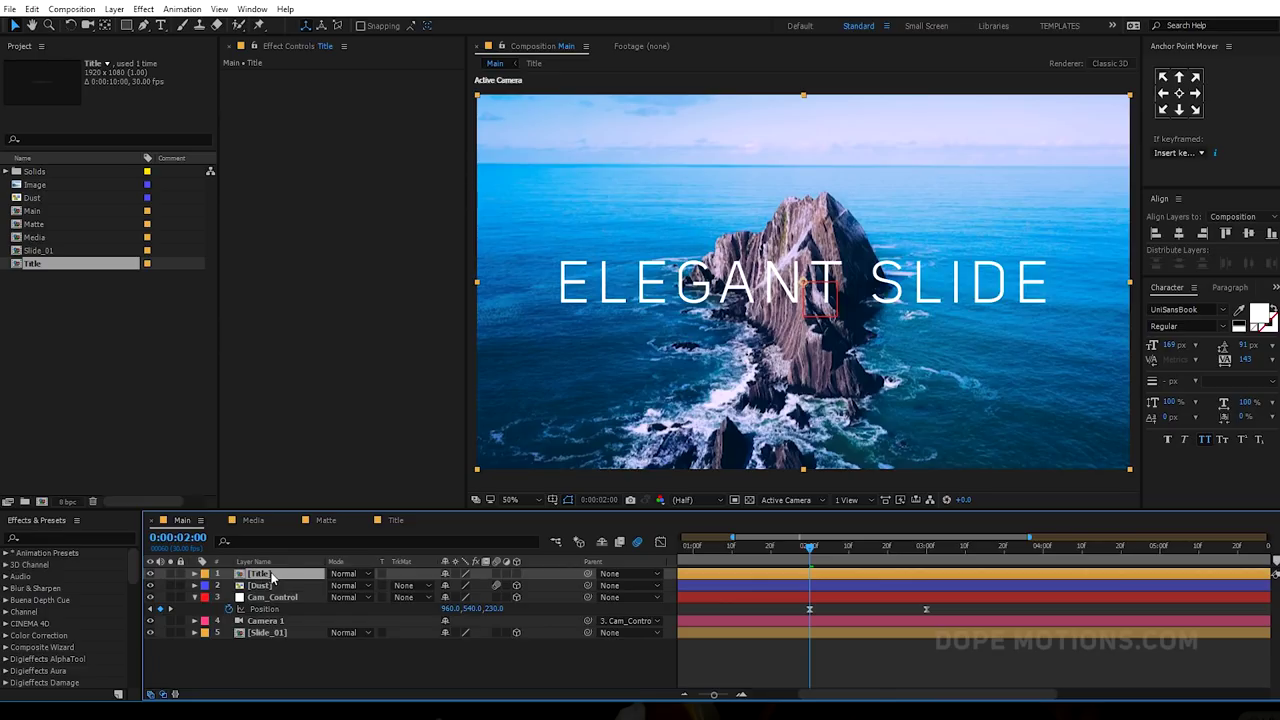
pyautogui.click(517, 574)
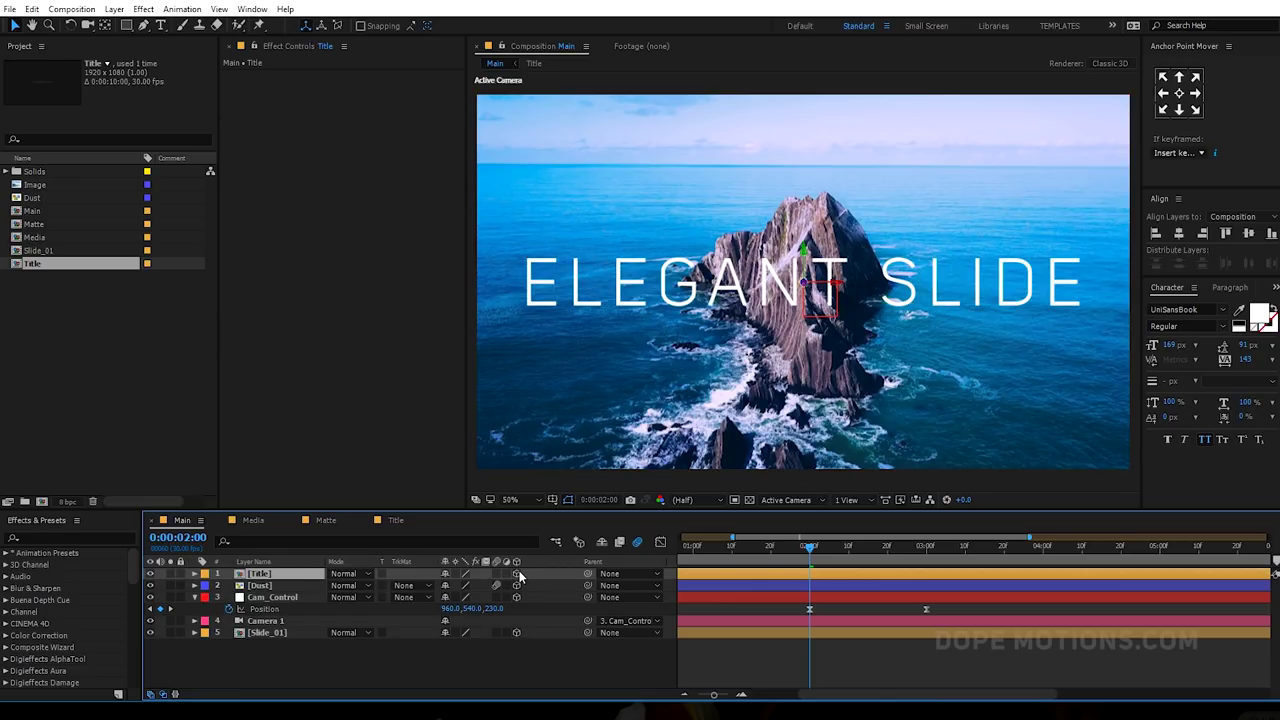
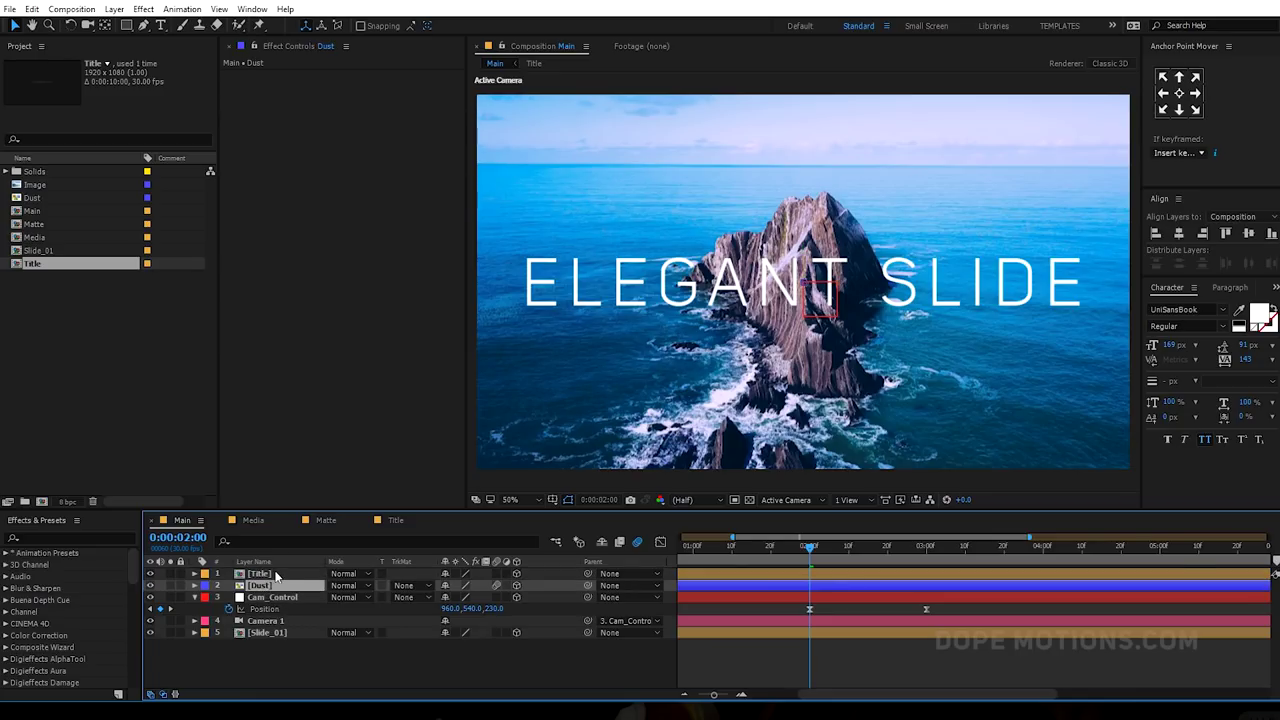
pyautogui.hotkey('alt', 'shift', 'p')
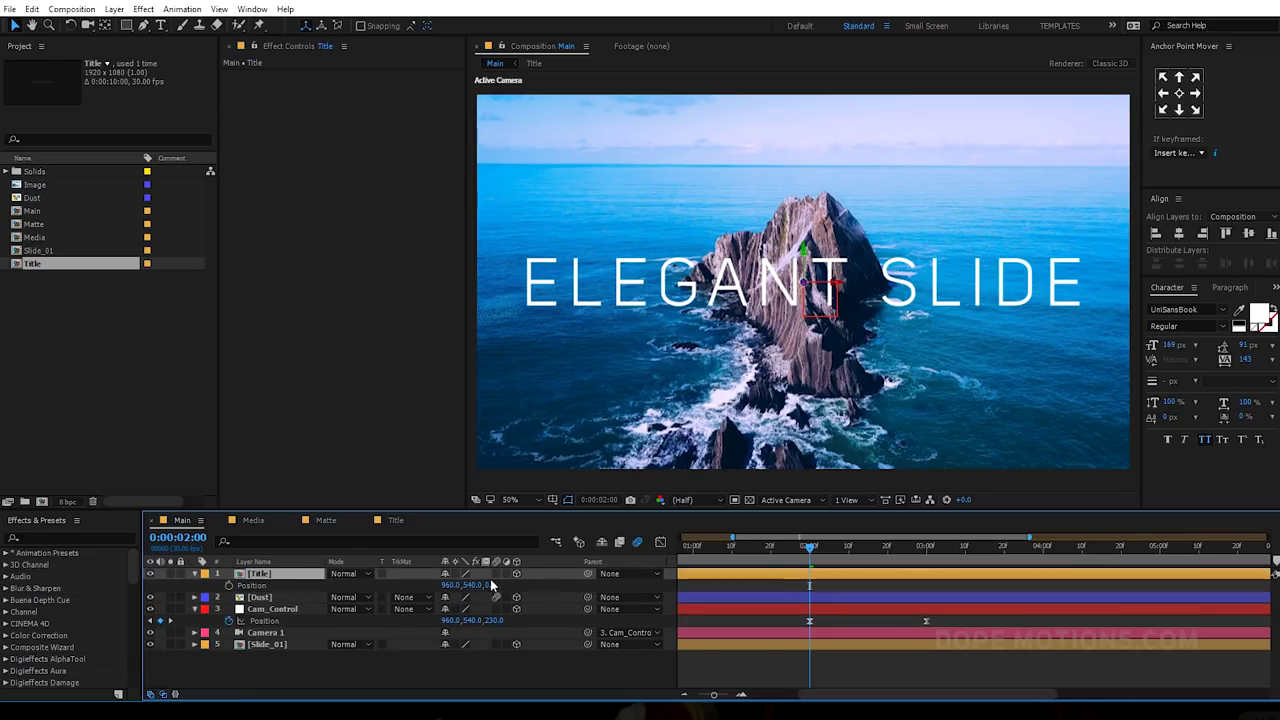
pyautogui.moveTo(490, 587); pyautogui.dragTo(358, 600)
pyautogui.moveTo(497, 584); pyautogui.dragTo(400, 586)
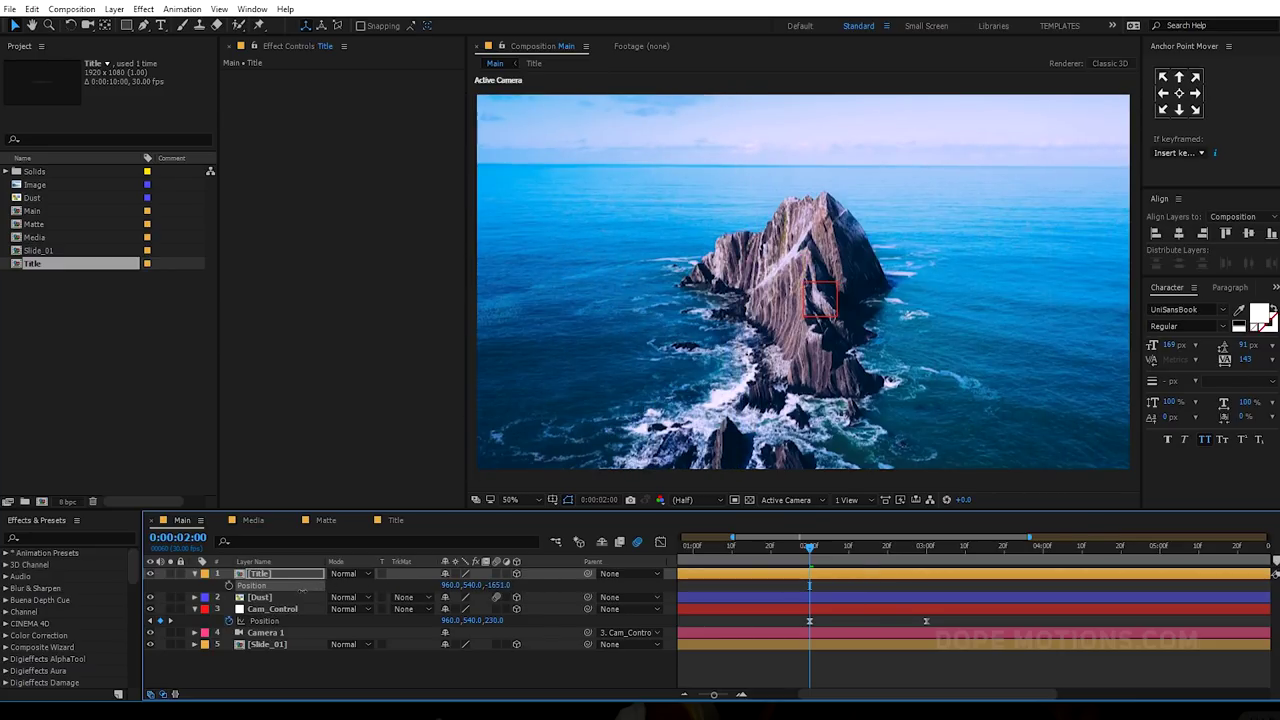
# - Keyframe the Title layer's Position at 0:00:02:00, and keyframe it pushed back in Z close to the slide image at 0:00:03:00
pyautogui.click(229, 585)
pyautogui.moveTo(862, 549); pyautogui.dragTo(926, 553)
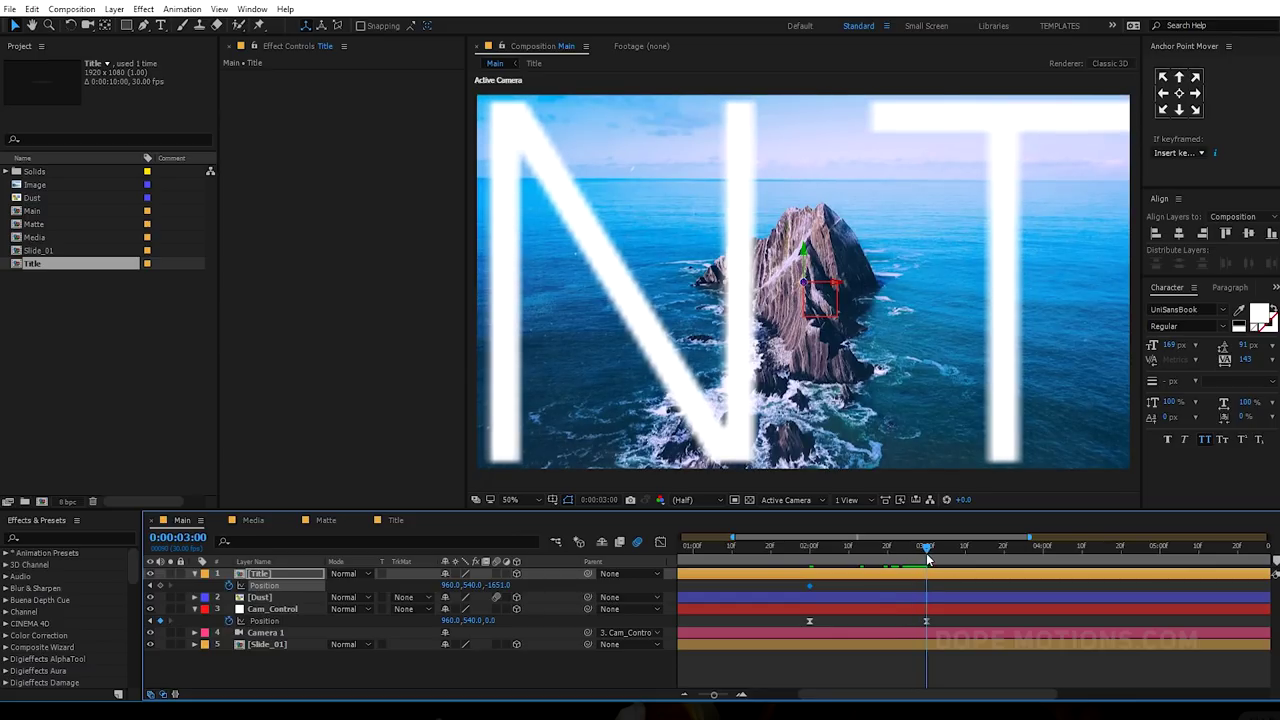
pyautogui.moveTo(495, 585); pyautogui.dragTo(617, 594)
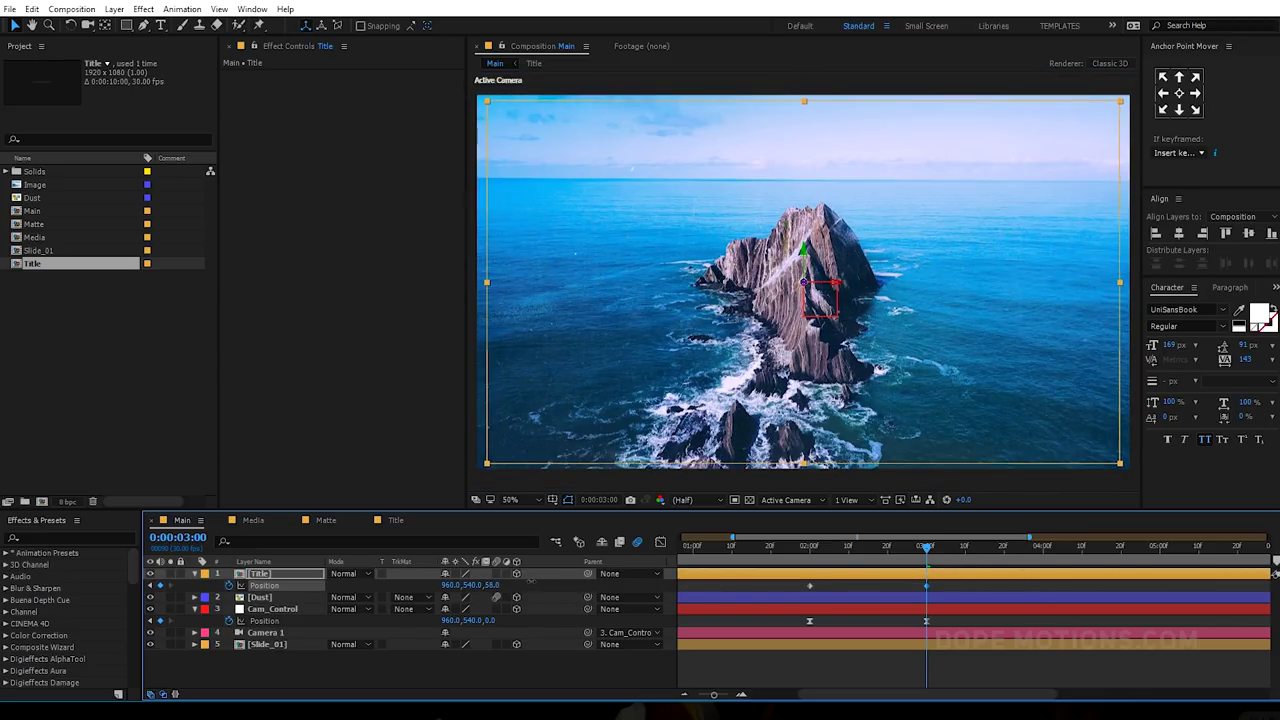
# - Scale the Title layer down to 65%
pyautogui.click(268, 575)
pyautogui.press('s')
pyautogui.moveTo(495, 585); pyautogui.dragTo(484, 590)
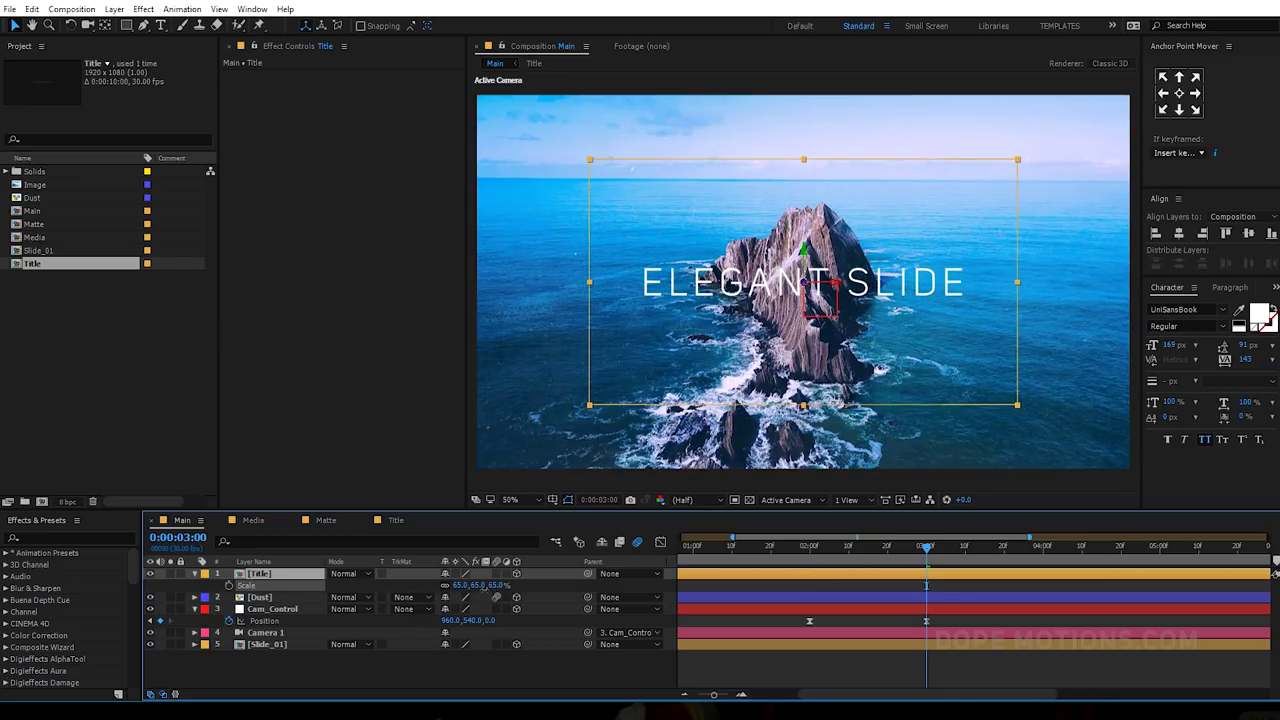
# - Apply Easy Ease to both Position keyframes of the Title layer
pyautogui.click(759, 652)
pyautogui.moveTo(905, 548)
pyautogui.mouseDown()
pyautogui.moveTo(823, 550)
pyautogui.moveTo(943, 561)
pyautogui.moveTo(906, 569)
pyautogui.mouseUp()
pyautogui.click(906, 572)
pyautogui.press('p')
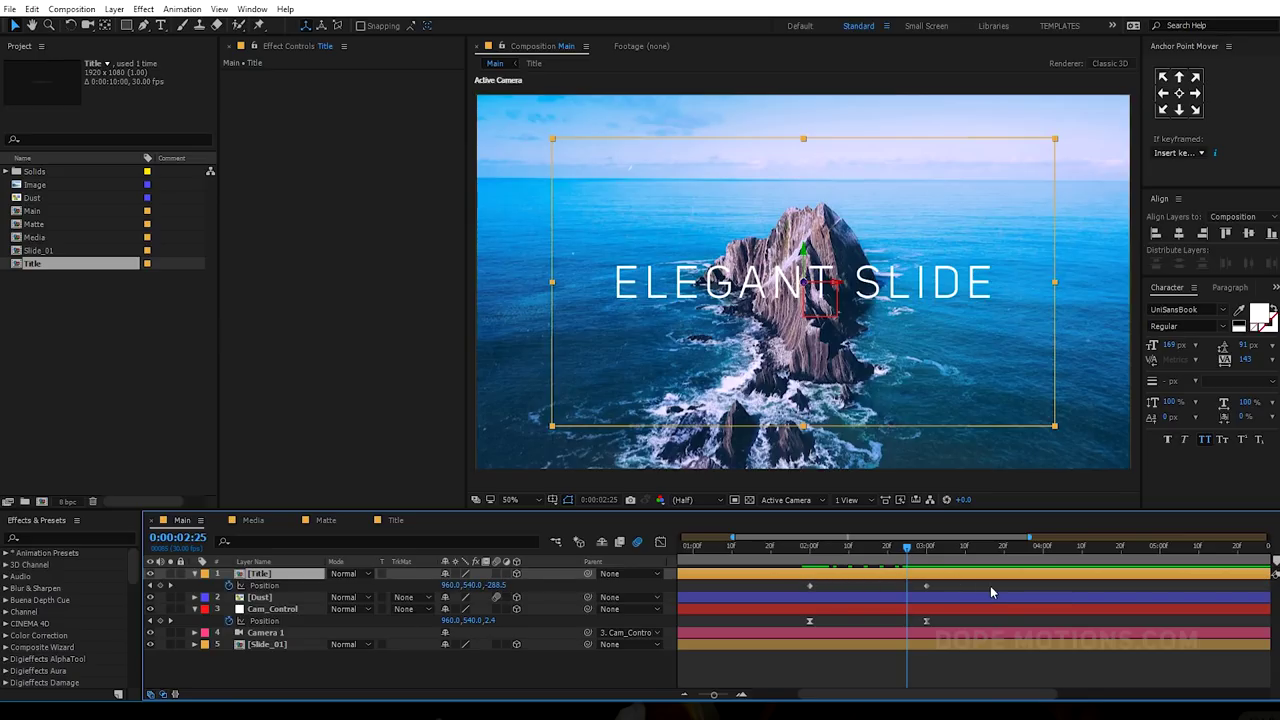
pyautogui.moveTo(935, 588); pyautogui.dragTo(783, 596)
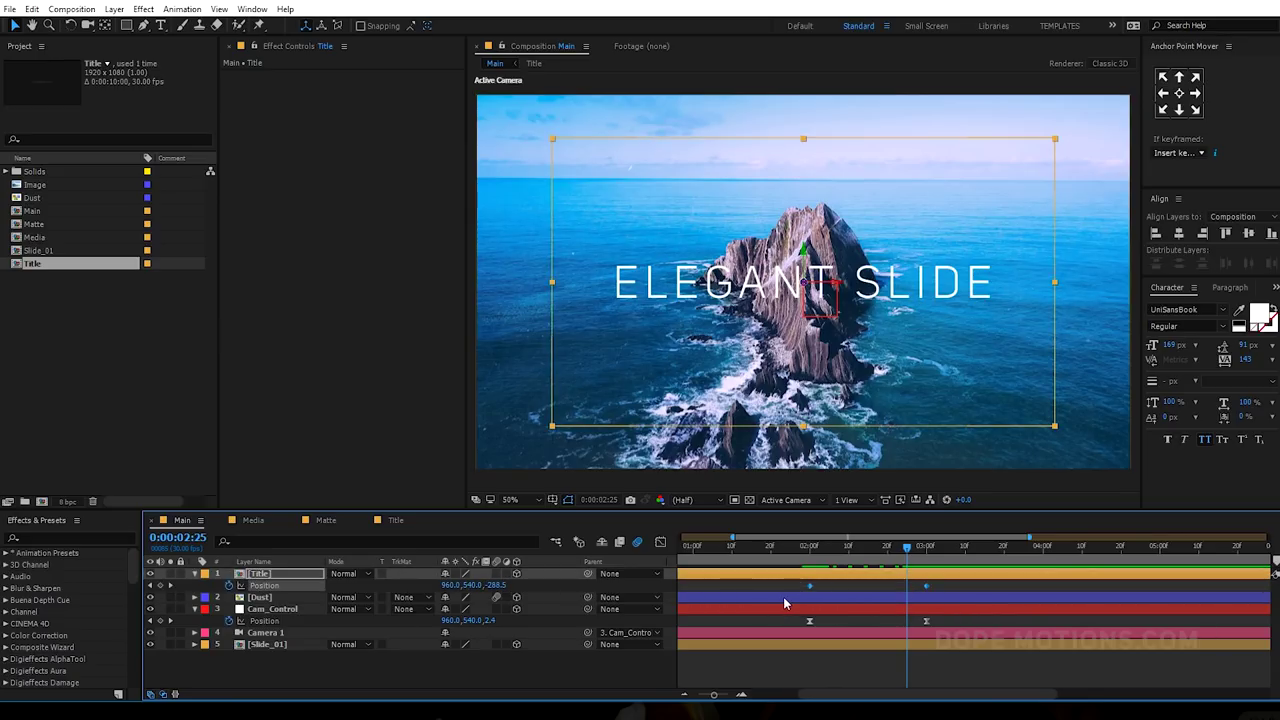
pyautogui.press('F9')
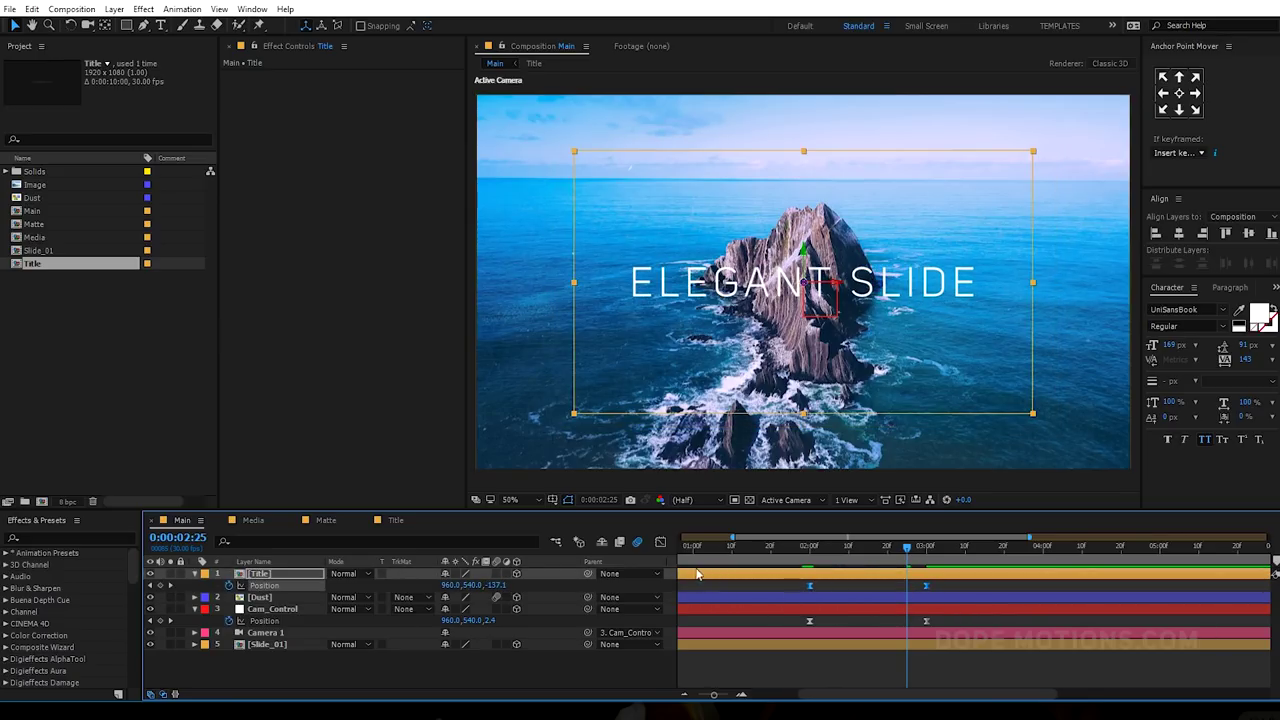
# - Reshape the Title's Position speed graph into an early sharp peak with a long slow ease-out, and preview the motion
pyautogui.click(660, 542)
pyautogui.moveTo(952, 640); pyautogui.dragTo(868, 660)
pyautogui.click(808, 548)
pyautogui.press('space')
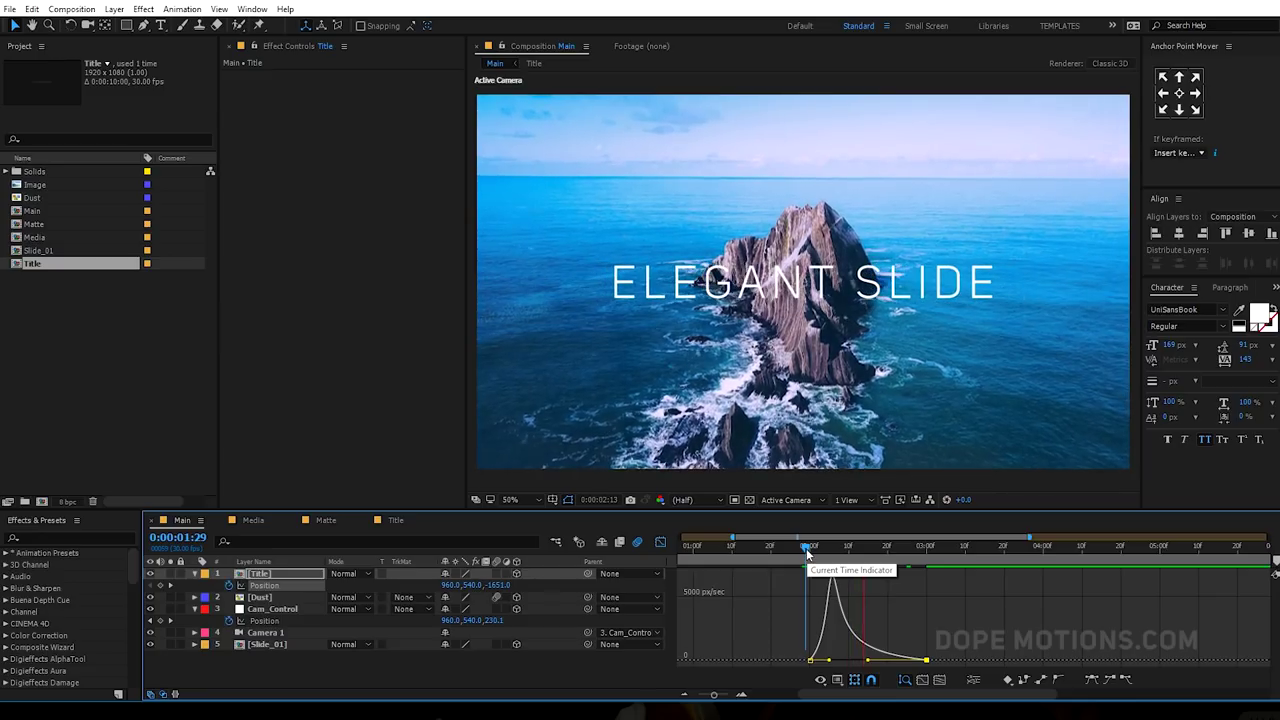
pyautogui.press('space')
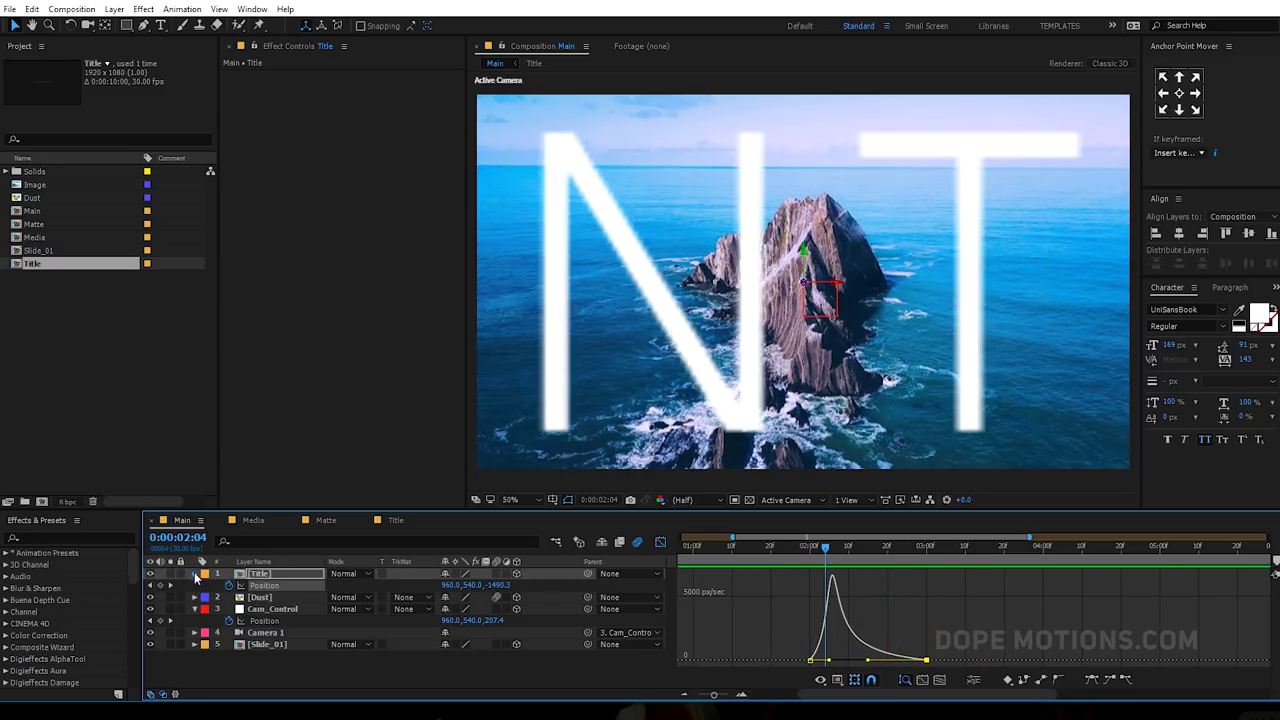
# - In the Title composition, draw a rectangular frame with a 10 px white stroke around the ELEGANT SLIDE text
pyautogui.press('u')
pyautogui.doubleClick(270, 577)
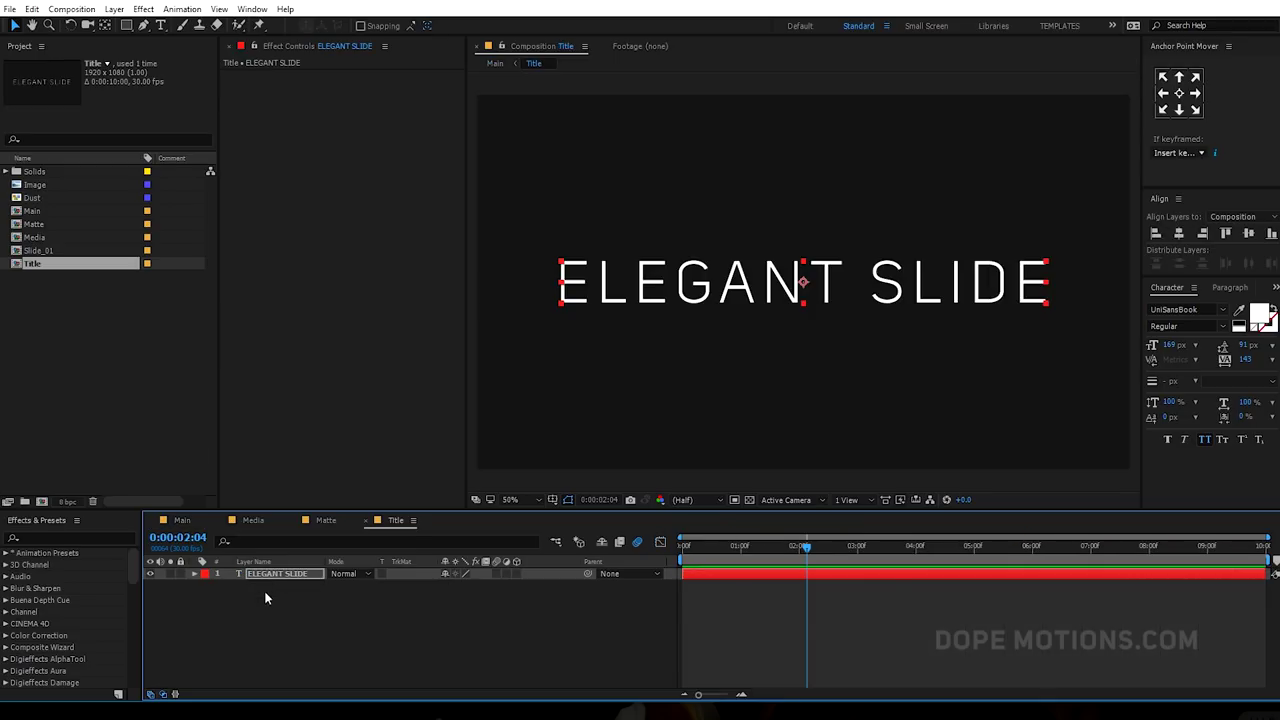
pyautogui.click(127, 25)
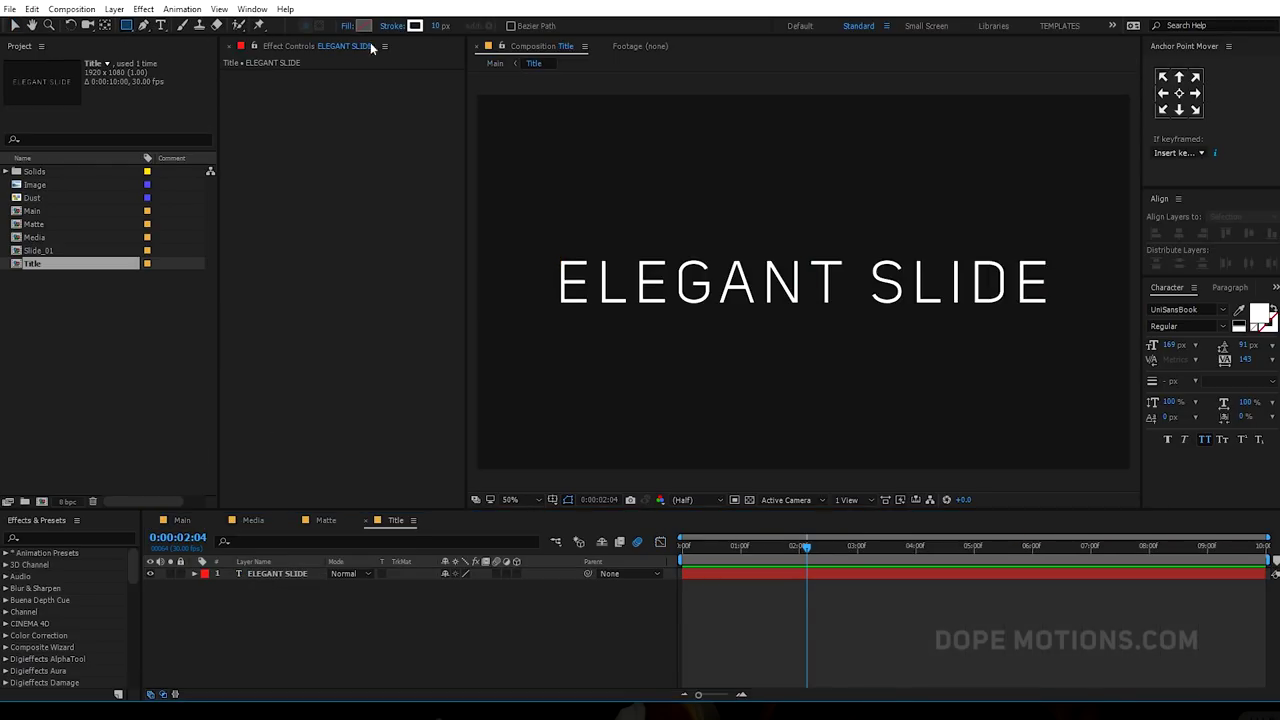
pyautogui.moveTo(538, 234); pyautogui.dragTo(1066, 326)
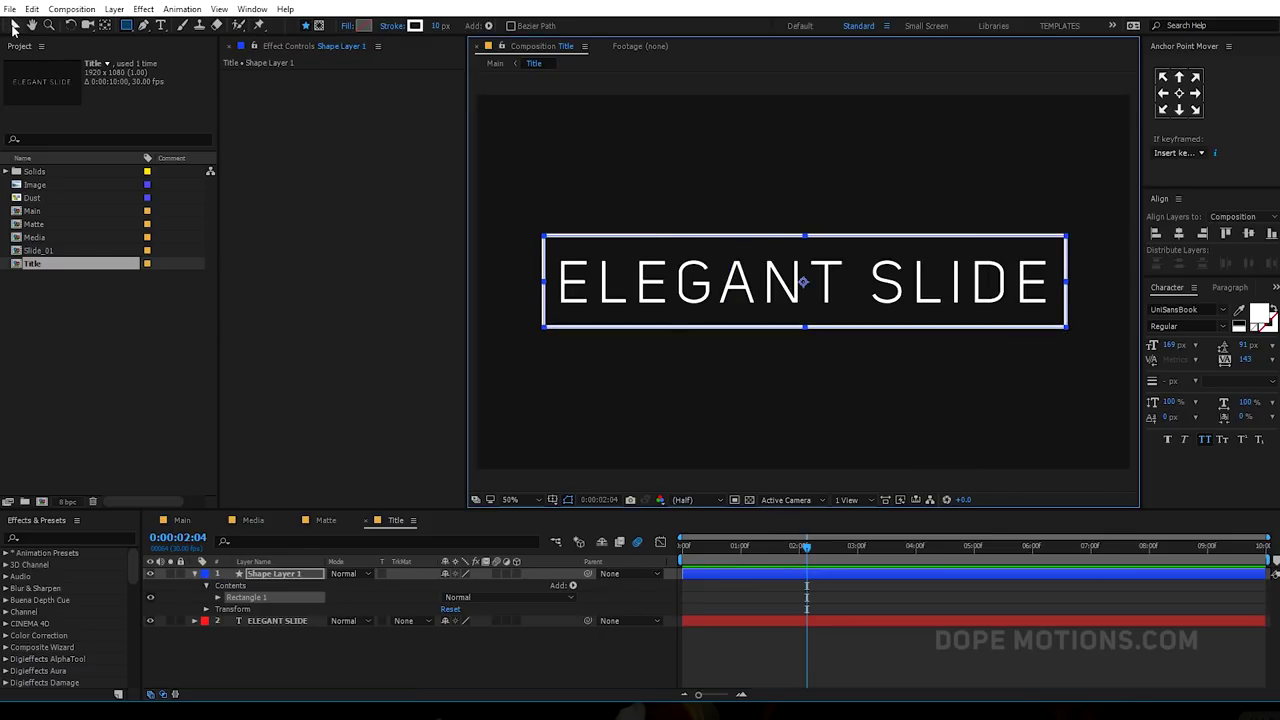
# - Center the anchor point of the rectangle shape layer and align the layer to the horizontal center of the composition
pyautogui.click(14, 26)
pyautogui.click(1178, 110)
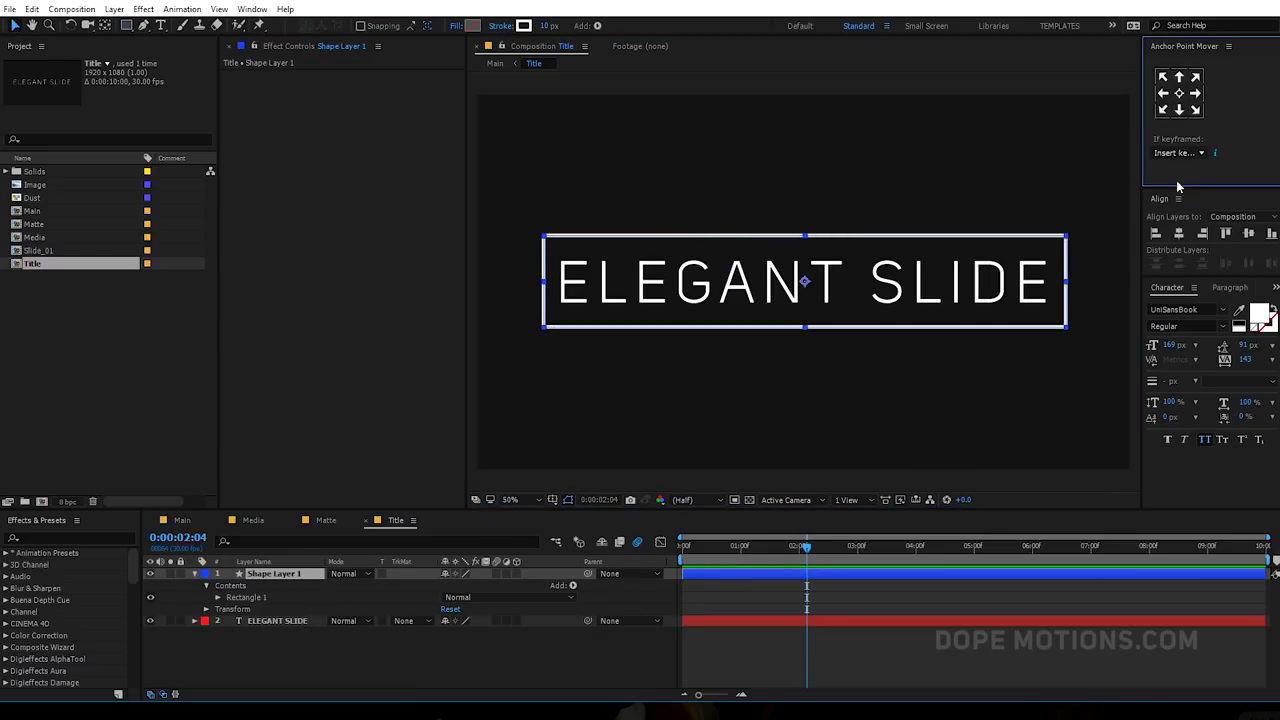
pyautogui.click(1180, 233)
# - Try a 32 px stroke on the rectangle frame and check the title's look in the Main composition
pyautogui.moveTo(548, 25); pyautogui.dragTo(570, 25)
pyautogui.click(385, 612)
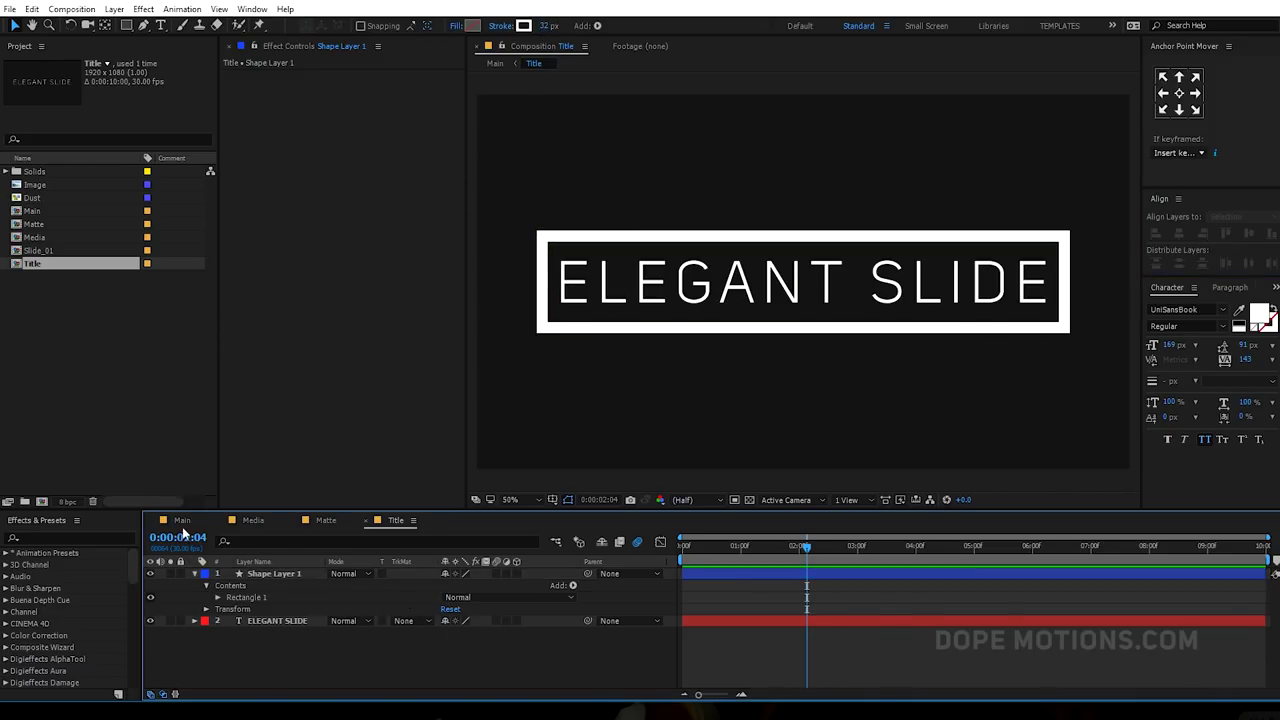
pyautogui.click(182, 520)
pyautogui.moveTo(818, 555); pyautogui.dragTo(916, 557)
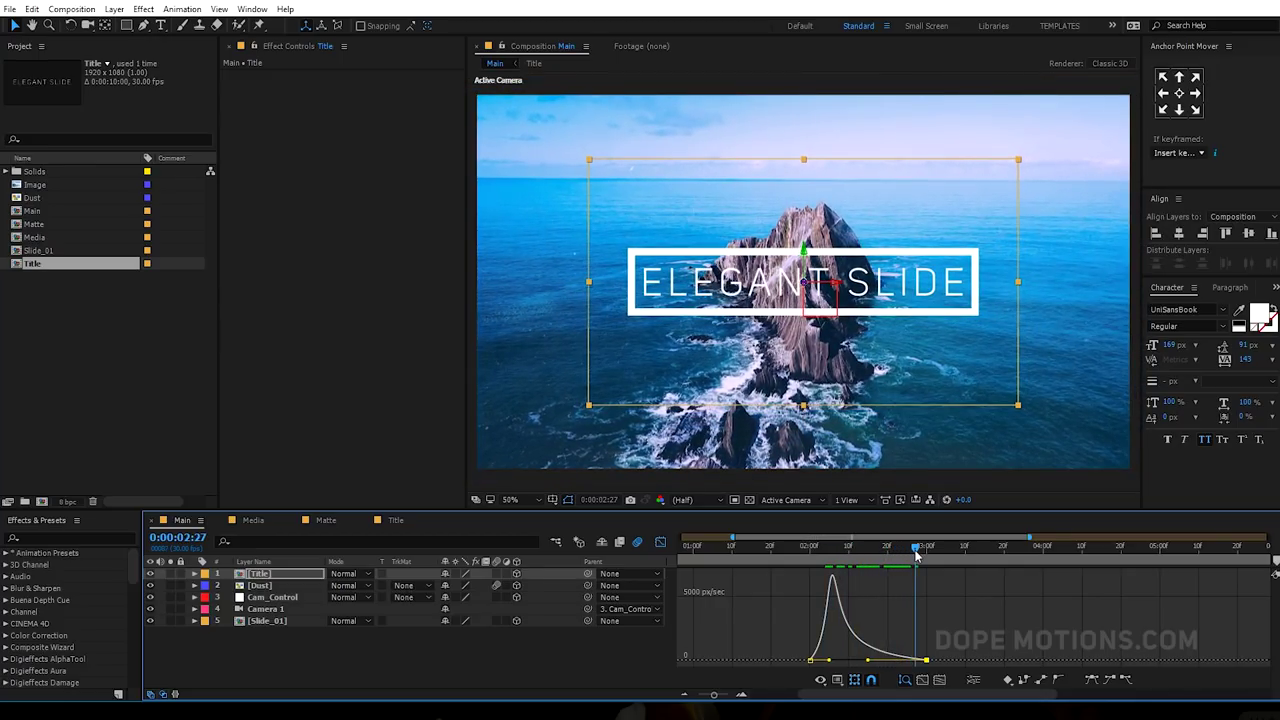
# - Set the title frame's stroke width to 15 px and preview the Main composition from the start
pyautogui.click(396, 520)
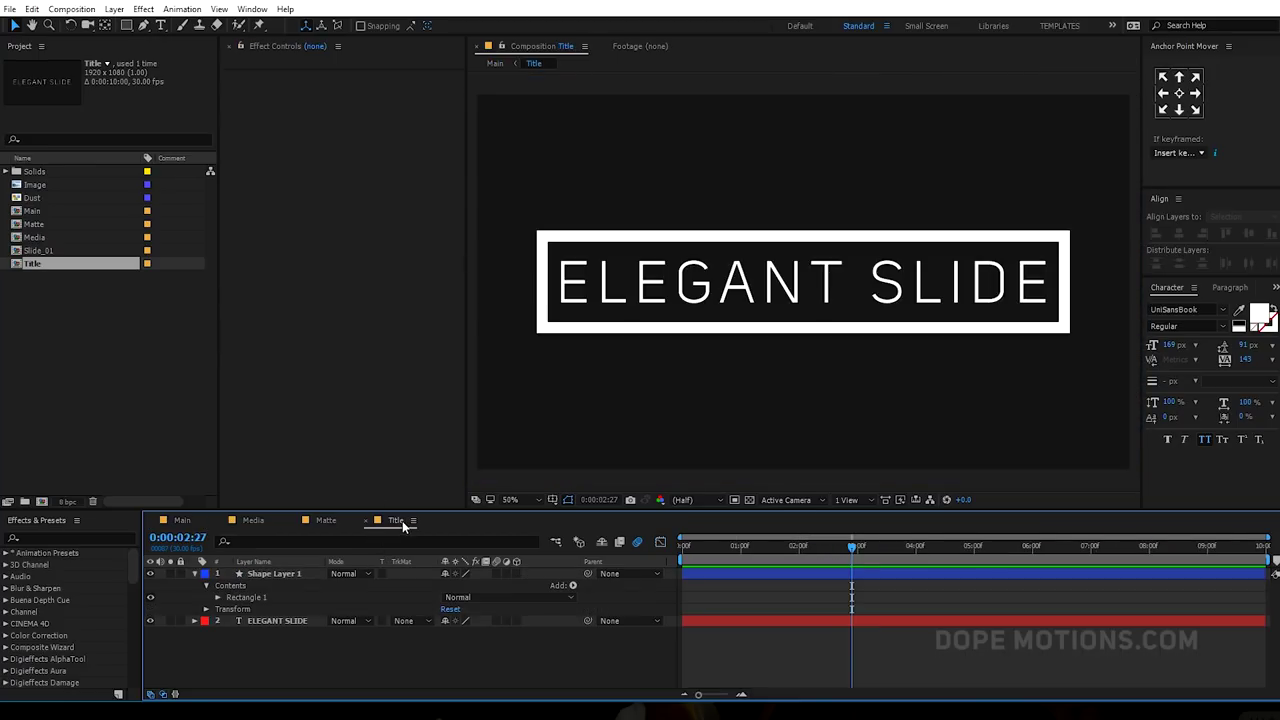
pyautogui.click(275, 575)
pyautogui.moveTo(546, 31); pyautogui.dragTo(541, 28)
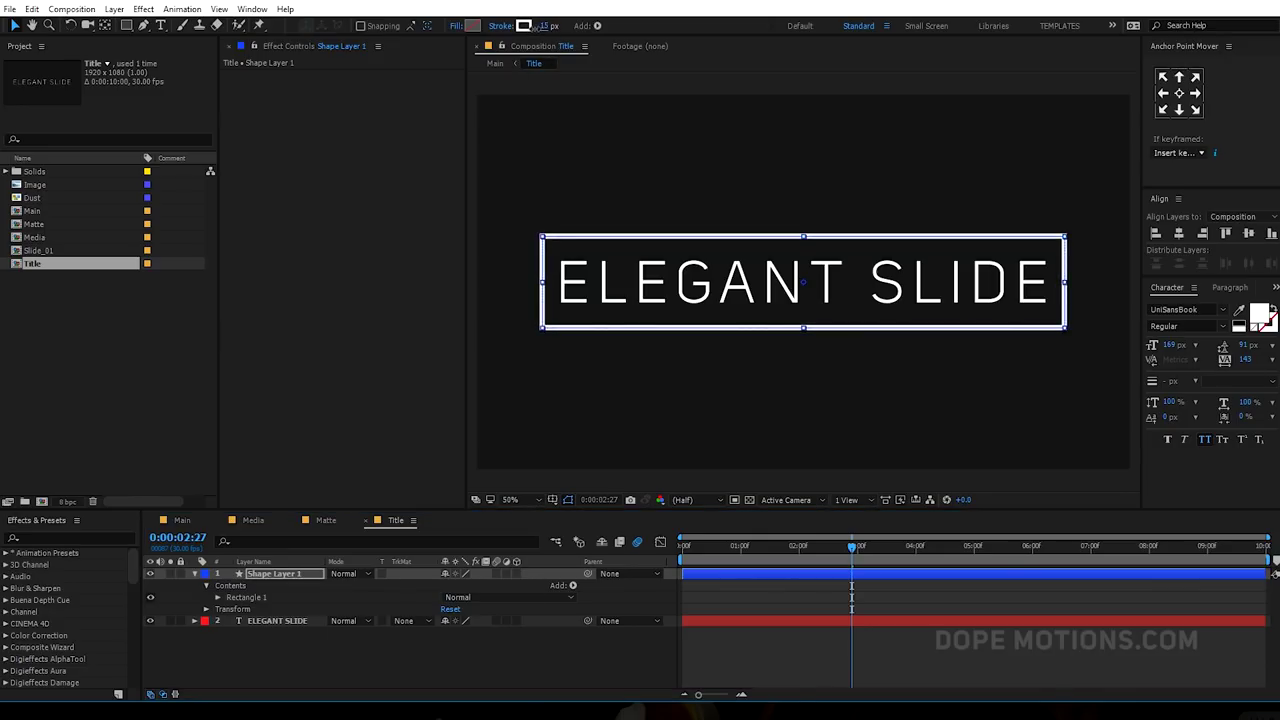
pyautogui.click(181, 521)
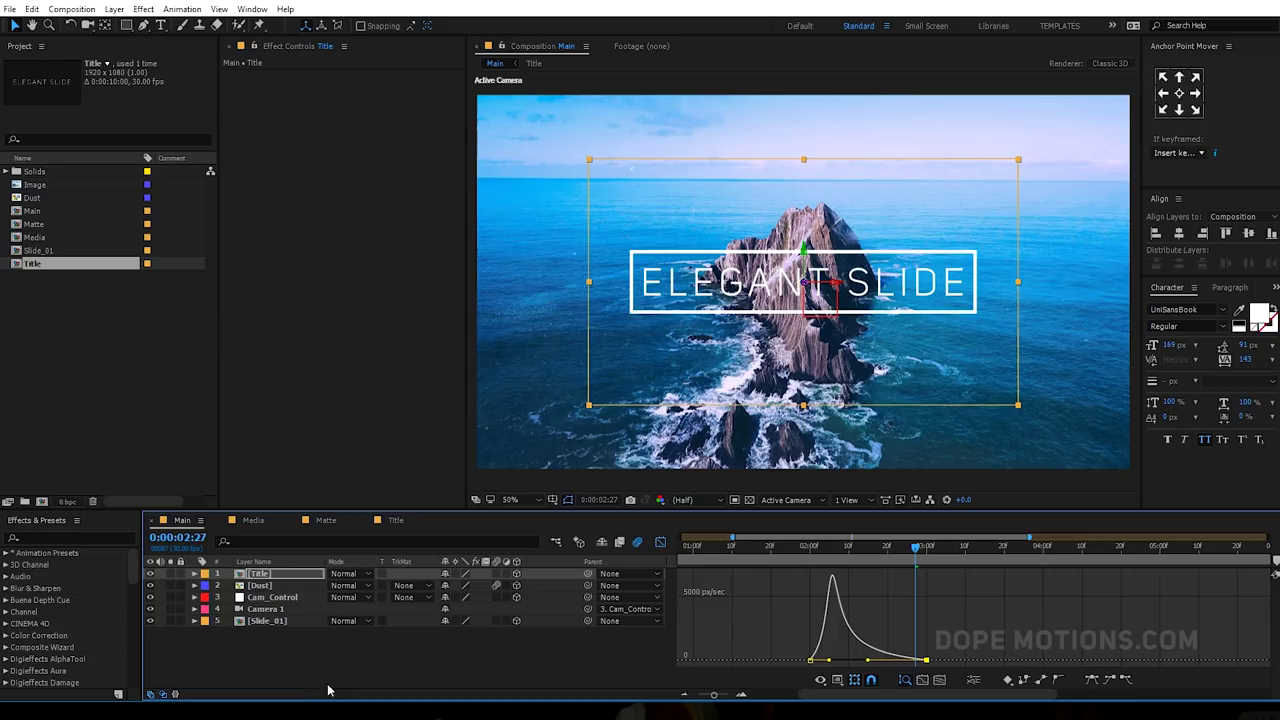
pyautogui.click(660, 541)
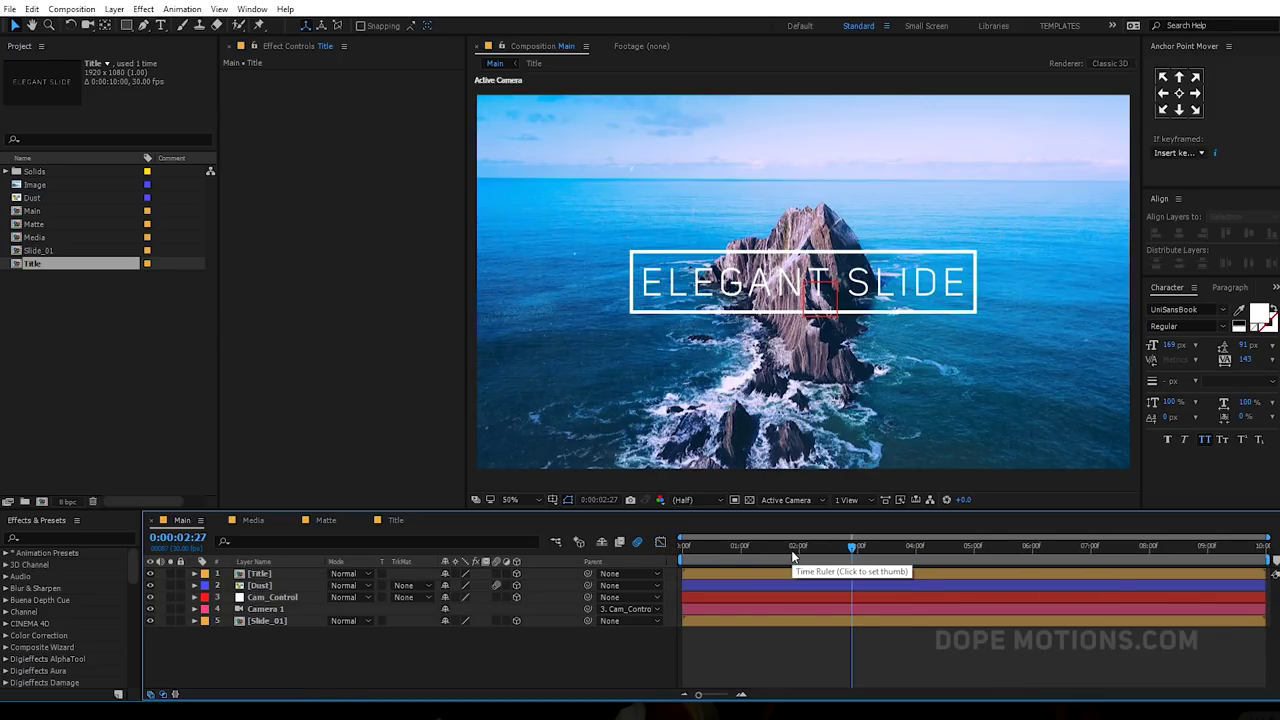
pyautogui.click(686, 545)
pyautogui.press('space')
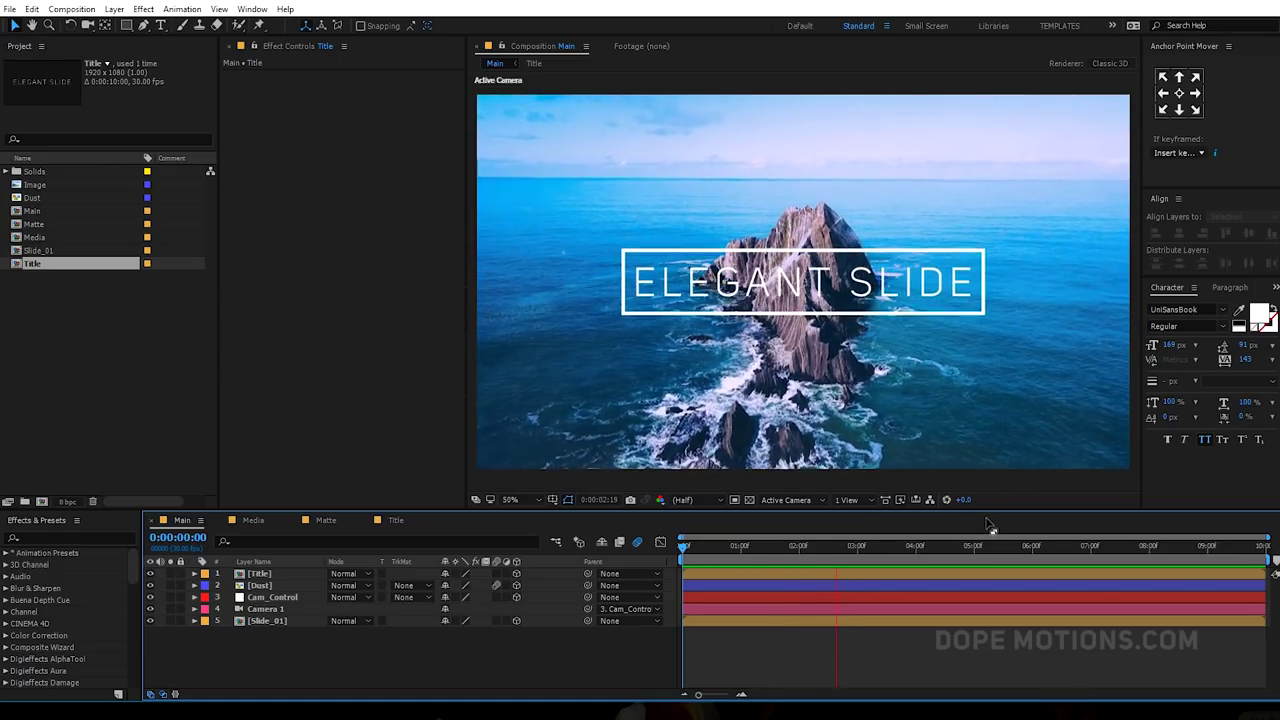
# - Enable motion blur on the Title layer in Main and preview its entrance from about 0:00:02:04
pyautogui.click(797, 551)
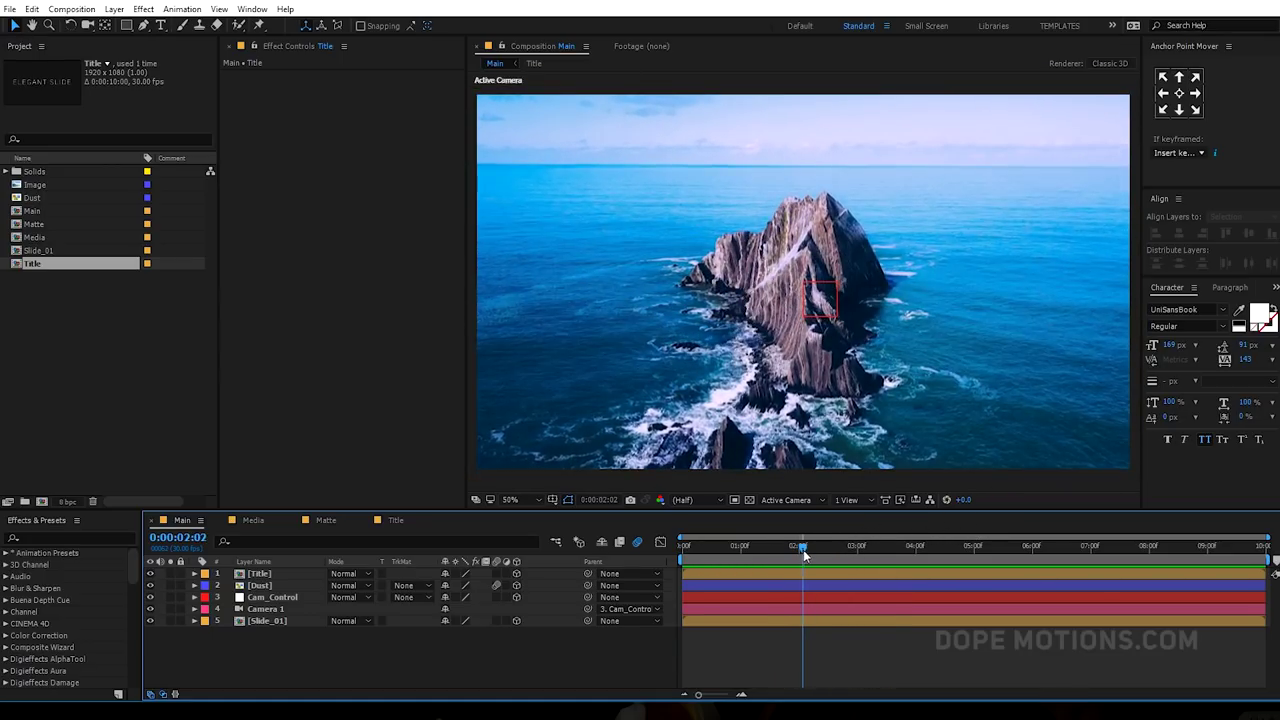
pyautogui.click(805, 548)
pyautogui.click(496, 573)
pyautogui.press('space')
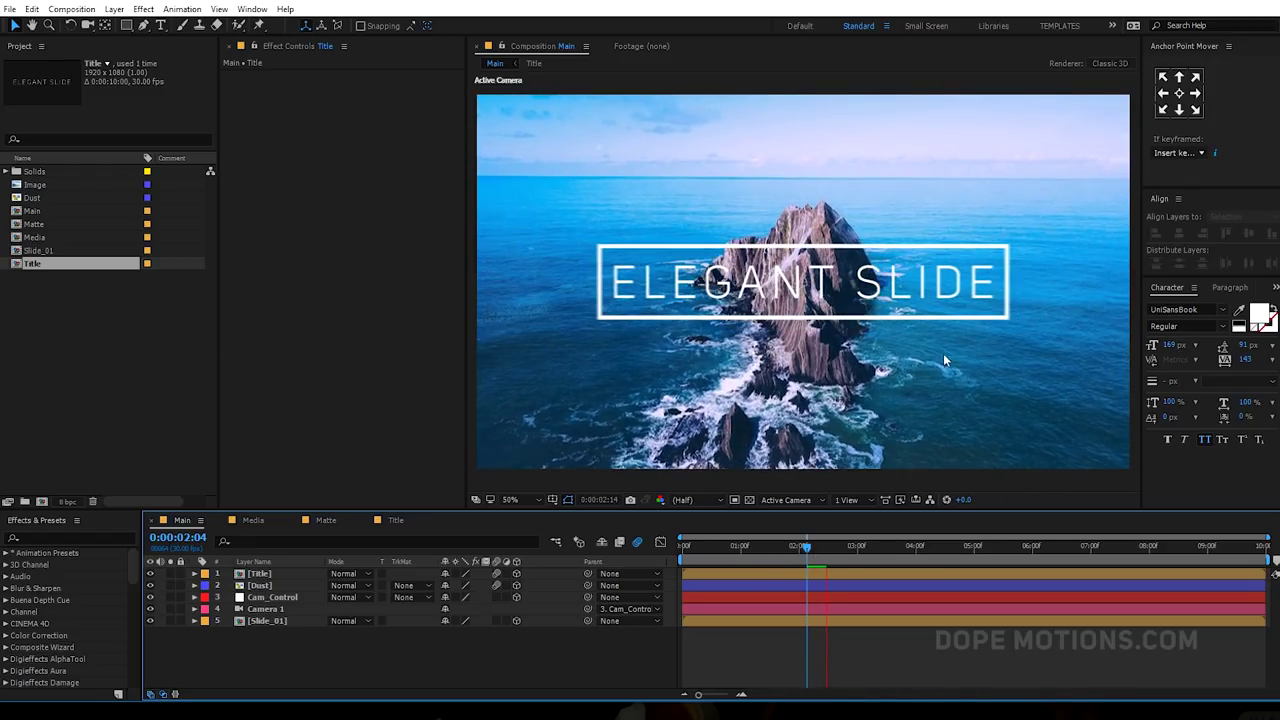
pyautogui.click(797, 546)
# - Duplicate the Slide_01 layer twice in the Main composition
pyautogui.moveTo(797, 546); pyautogui.dragTo(697, 546)
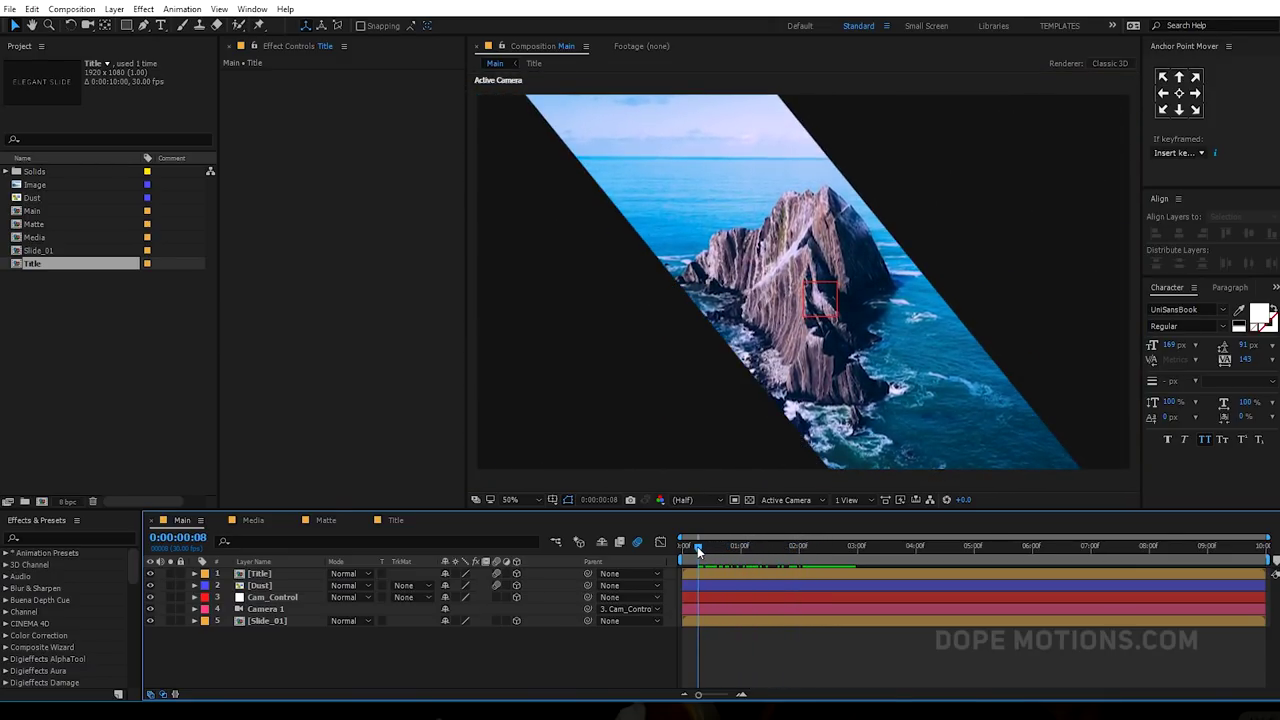
pyautogui.click(275, 621)
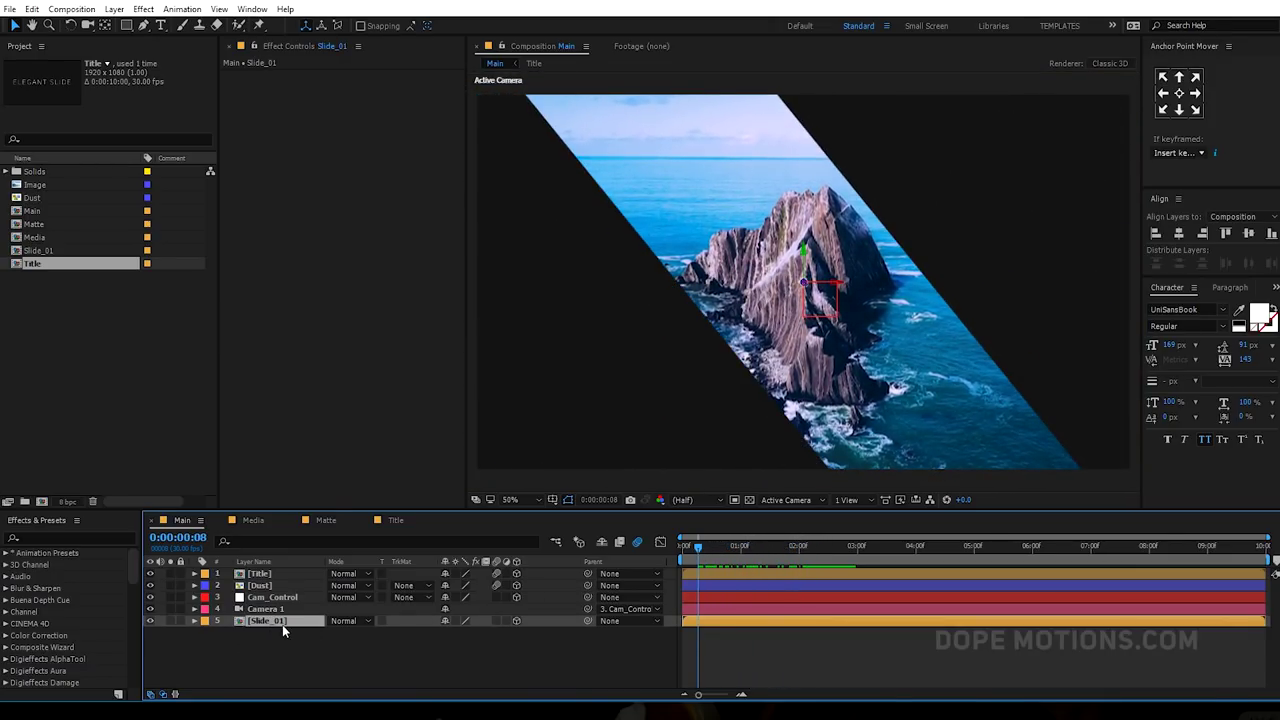
pyautogui.hotkey('ctrl', 'd')
pyautogui.hotkey('ctrl', 'd')
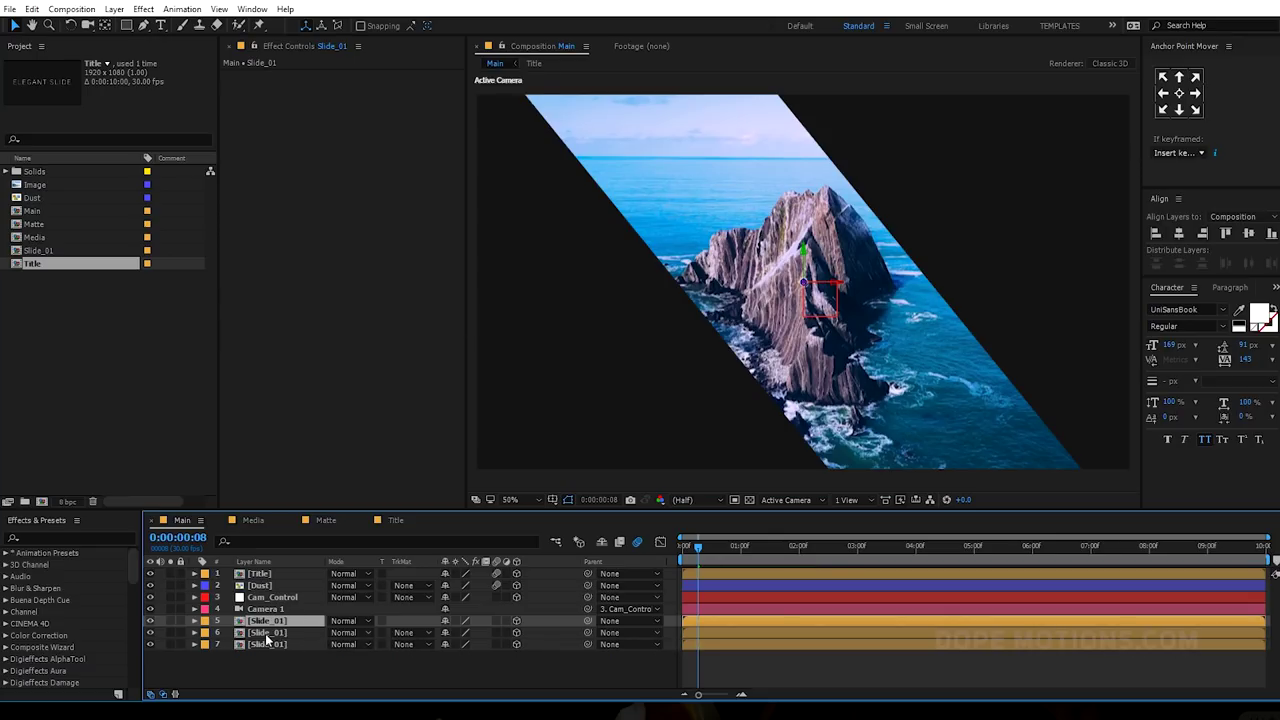
# - Shift the Title, Dust, Cam_Control, Camera 1 and uppermost Slide_01 layers to start at 0:00:00:15
pyautogui.keyDown('shift'); pyautogui.click(260, 574); pyautogui.keyUp('shift')
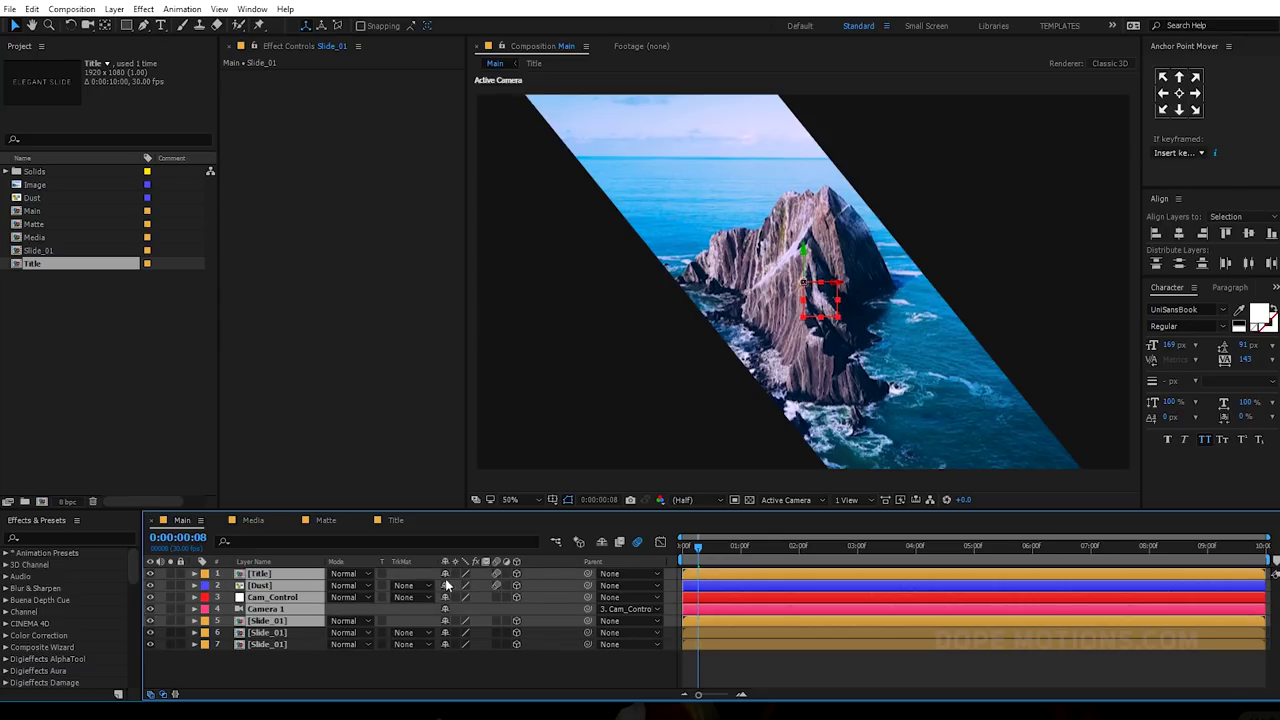
pyautogui.moveTo(728, 551); pyautogui.dragTo(731, 580)
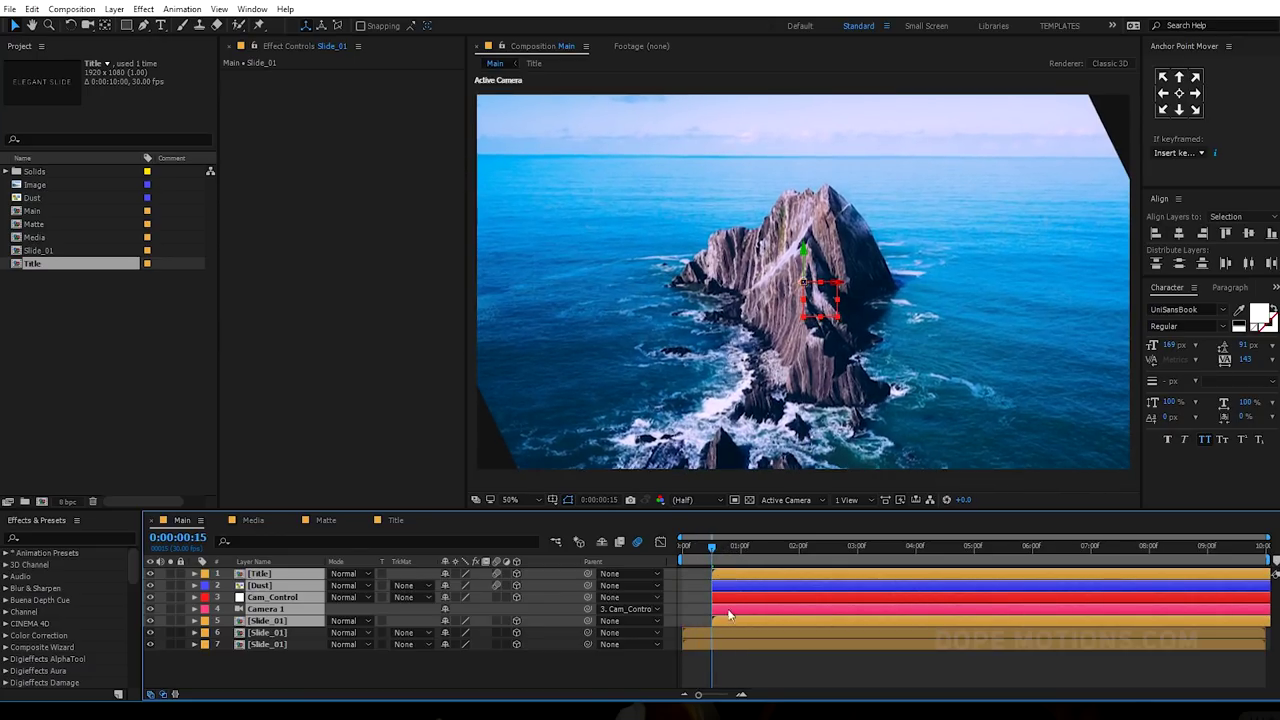
pyautogui.click(733, 680)
# - Extend the in points of Camera 1 and Cam_Control back to the start of the composition
pyautogui.click(722, 608)
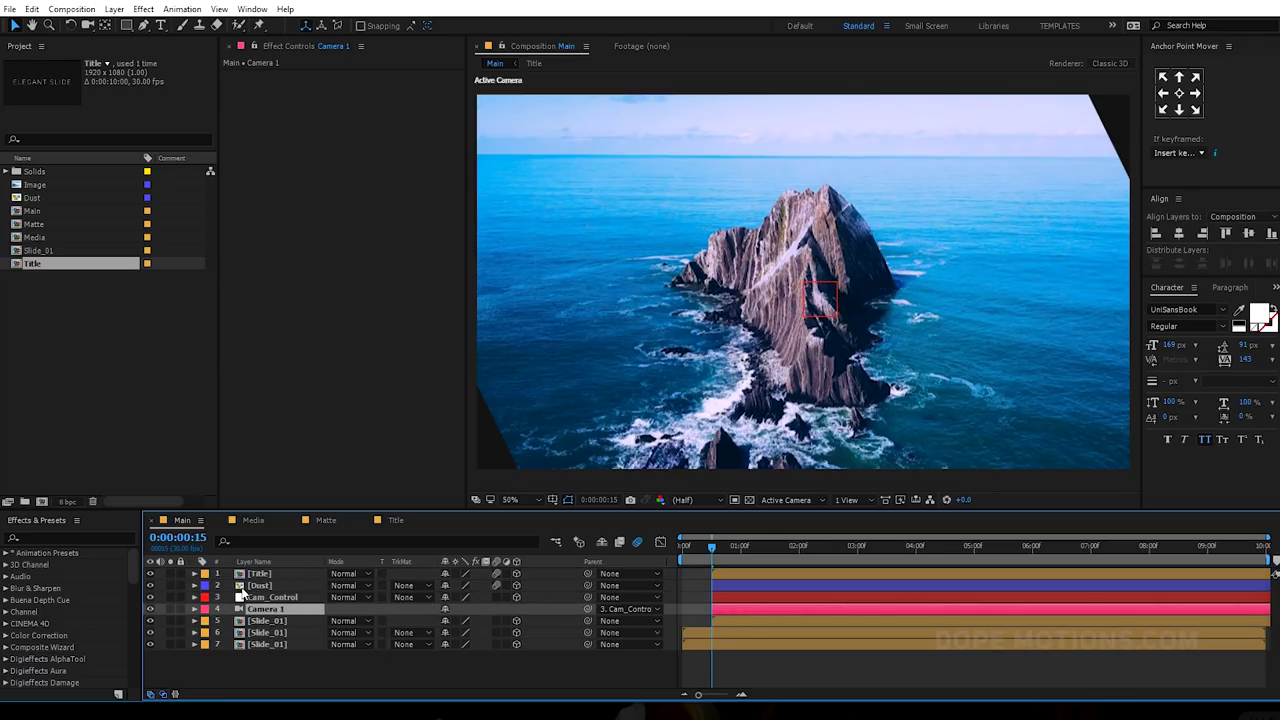
pyautogui.keyDown('ctrl'); pyautogui.click(270, 599); pyautogui.keyUp('ctrl')
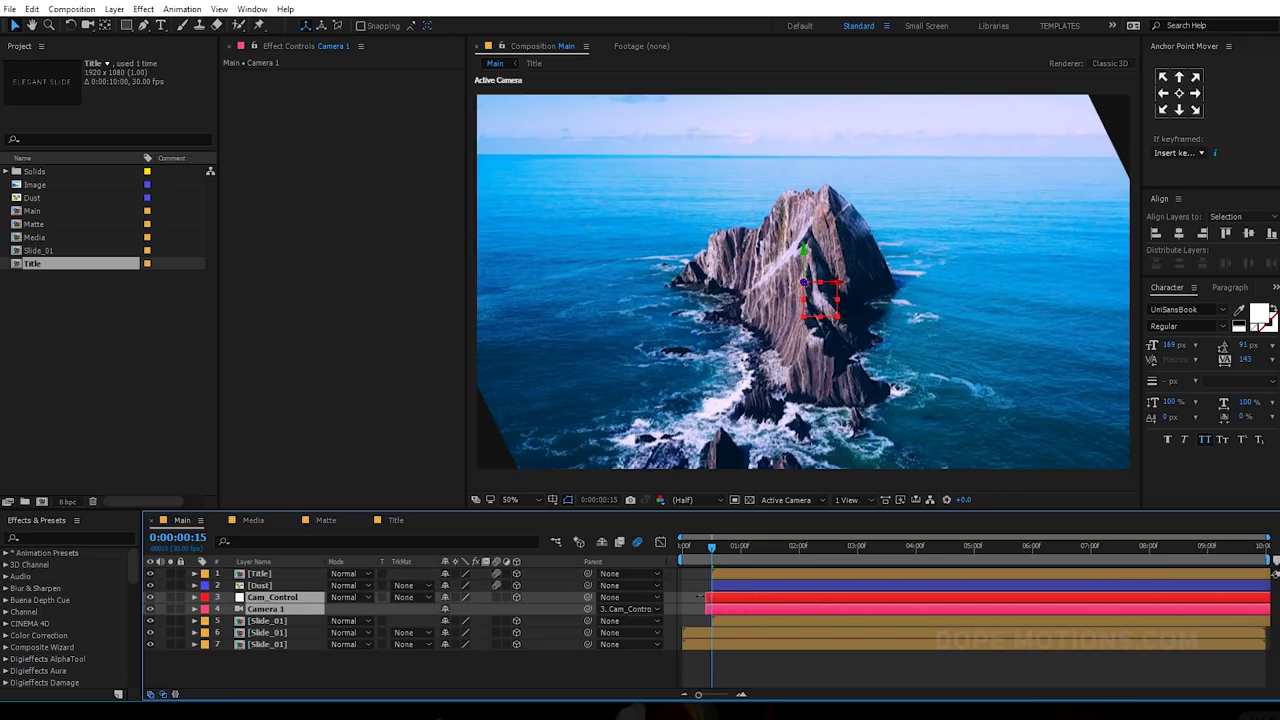
pyautogui.click(708, 660)
# - Move the middle Slide_01 copy (layer 6) so it starts at 0:00:00:10
pyautogui.press('=')
pyautogui.press('=')
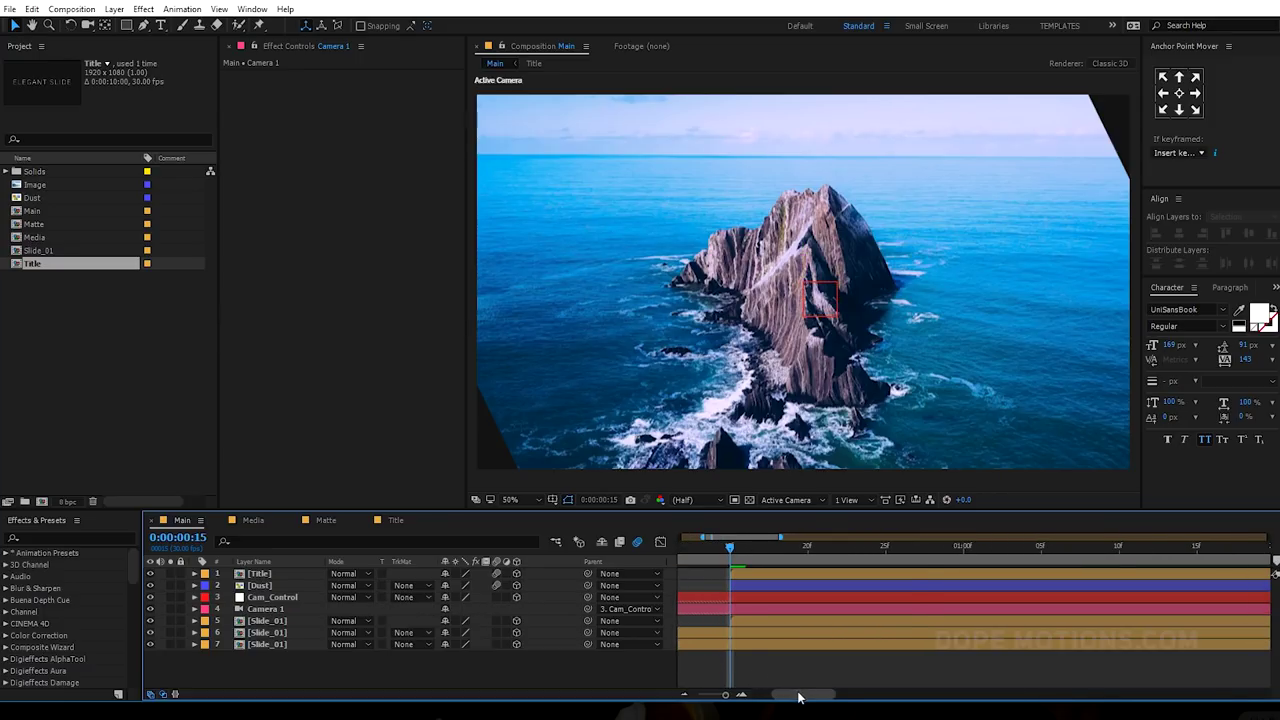
pyautogui.moveTo(799, 697); pyautogui.dragTo(741, 646)
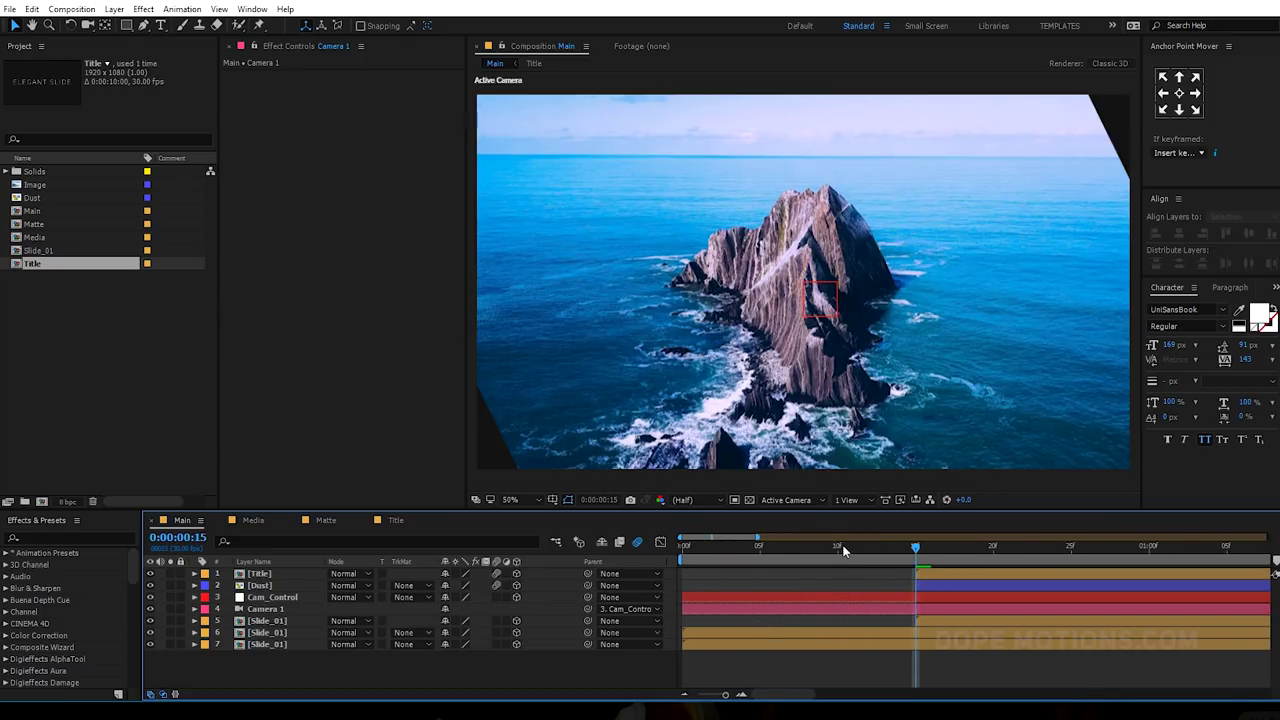
pyautogui.press('pageup')
pyautogui.press('pageup')
pyautogui.press('pageup')
pyautogui.press('pageup')
pyautogui.press('pageup')
pyautogui.moveTo(755, 640); pyautogui.dragTo(897, 637)
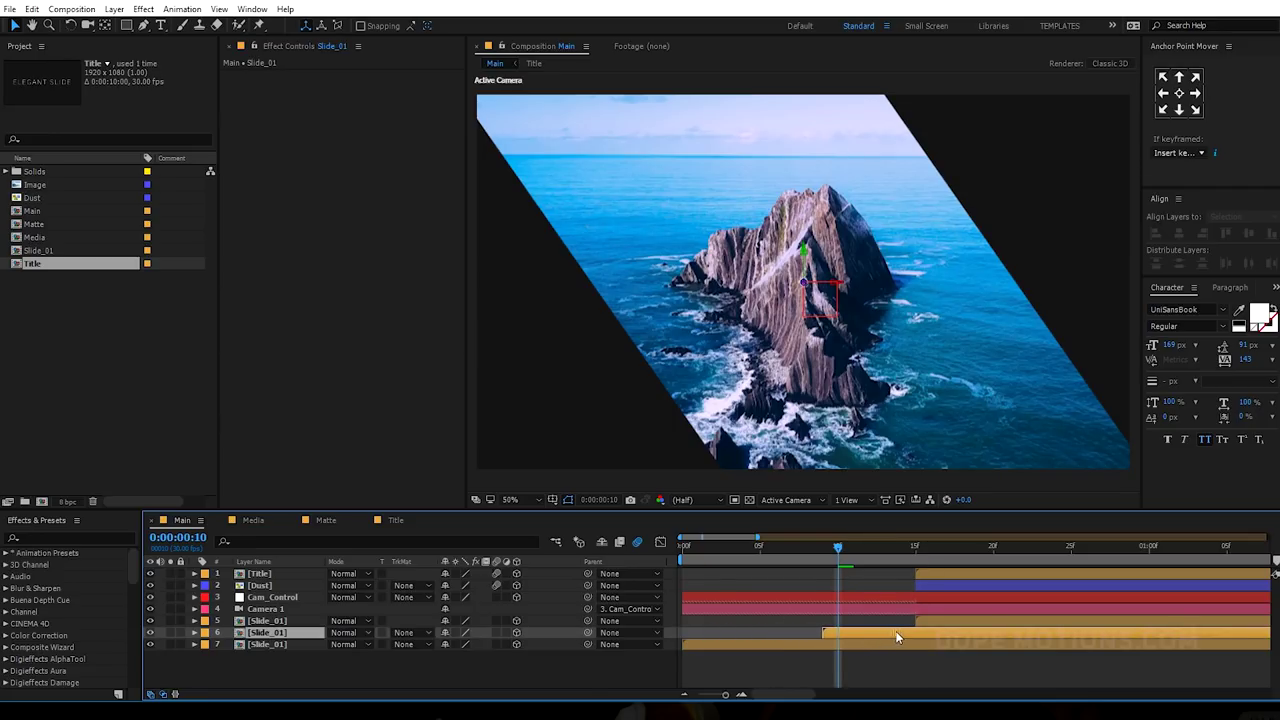
# - Move the lowest Slide_01 layer (layer 7) so it starts at 0:00:00:05
pyautogui.click(757, 548)
pyautogui.moveTo(749, 649); pyautogui.dragTo(831, 645)
pyautogui.press('-')
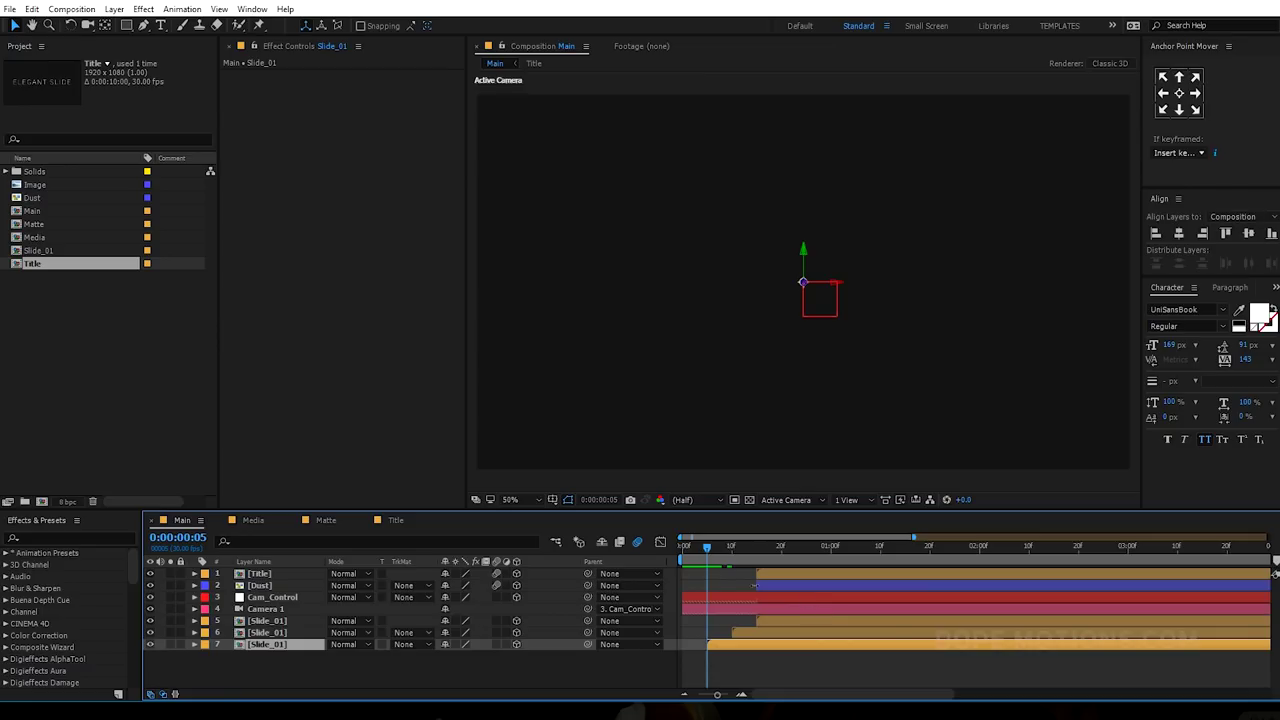
# - Inspect the staggered reveal of the two lower Slide_01 layers at 0:00:00:07
pyautogui.click(745, 633)
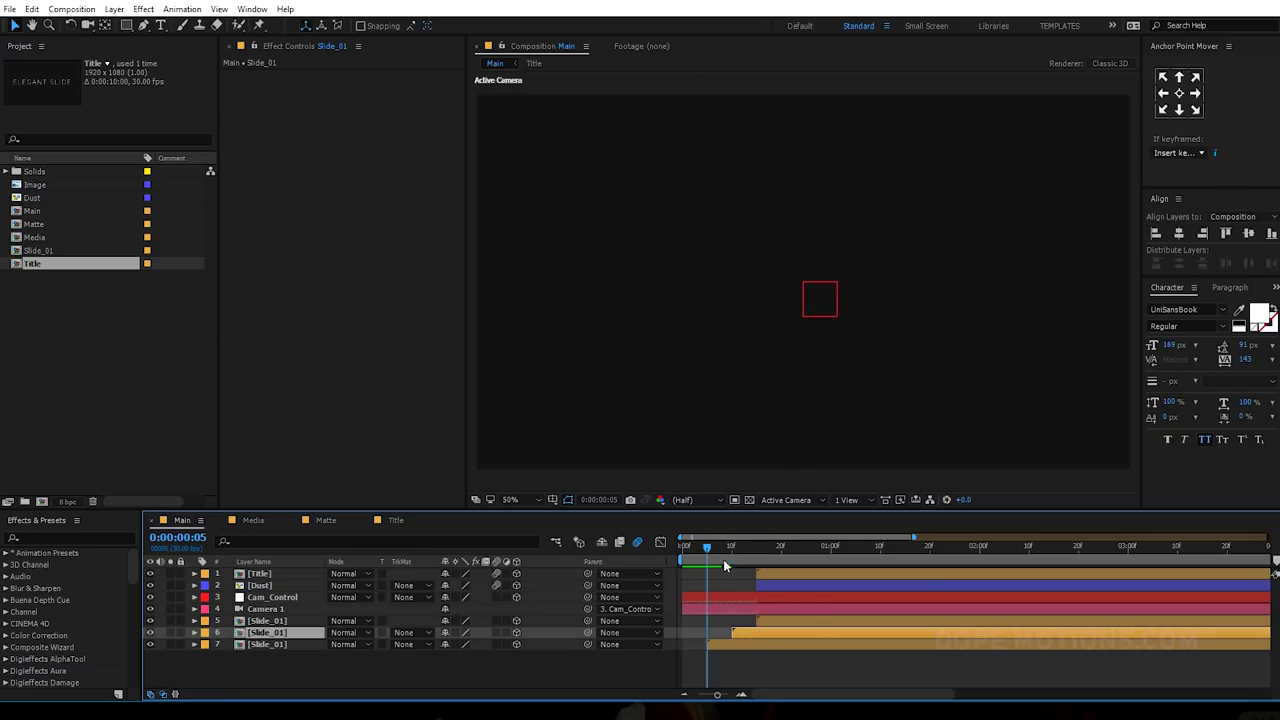
pyautogui.click(729, 647)
pyautogui.click(717, 549)
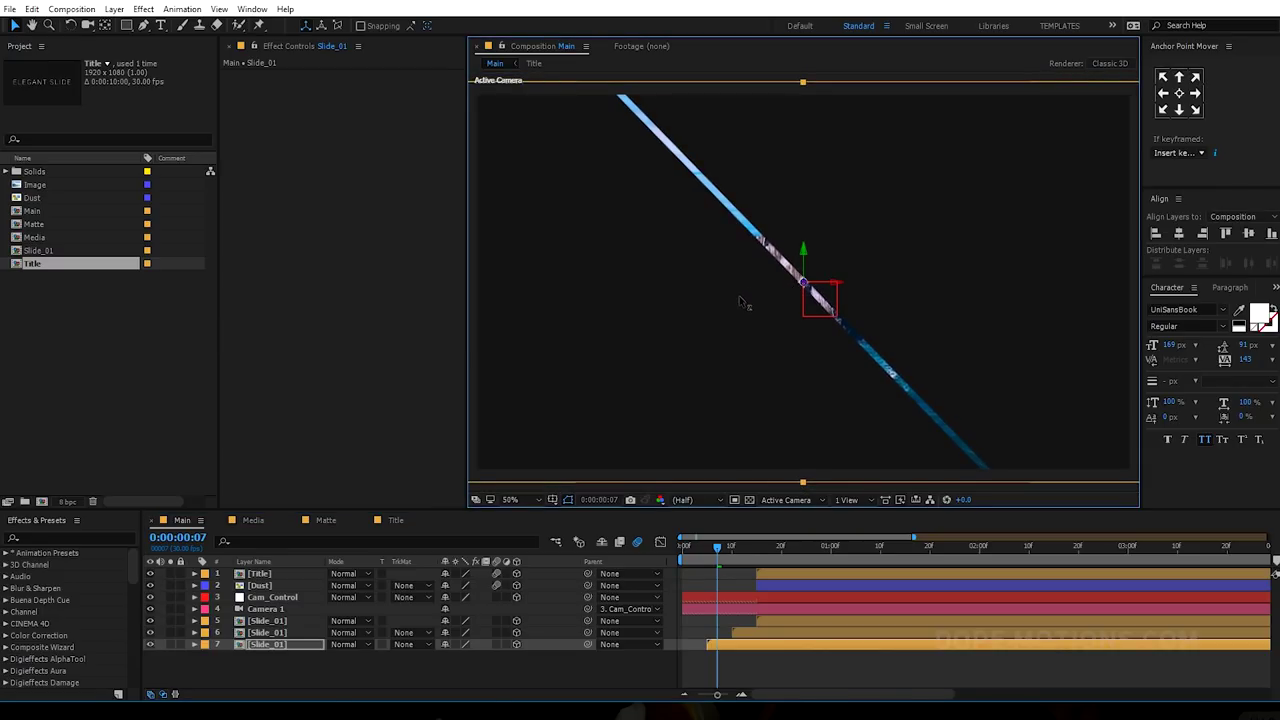
pyautogui.click(747, 634)
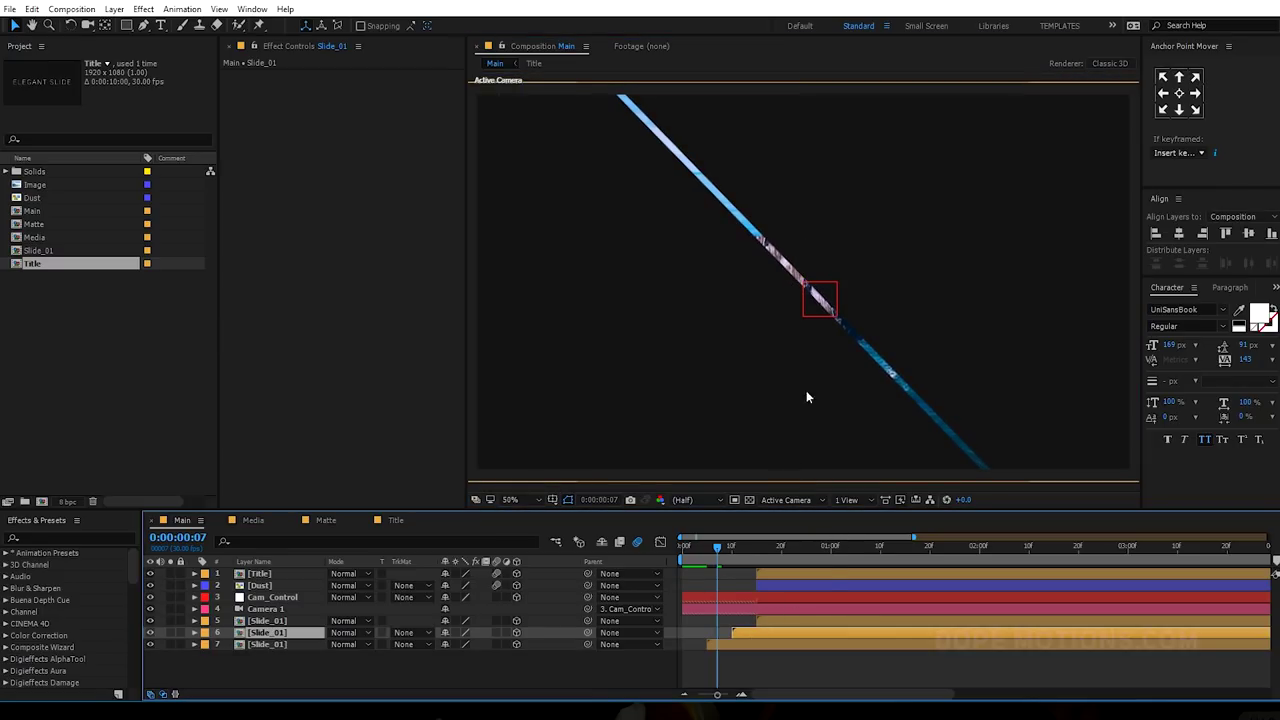
# - Apply Curves to the lowest Slide_01 layer (layer 7) and bend the RGB curve's middle downward to darken the copy
pyautogui.click(741, 548)
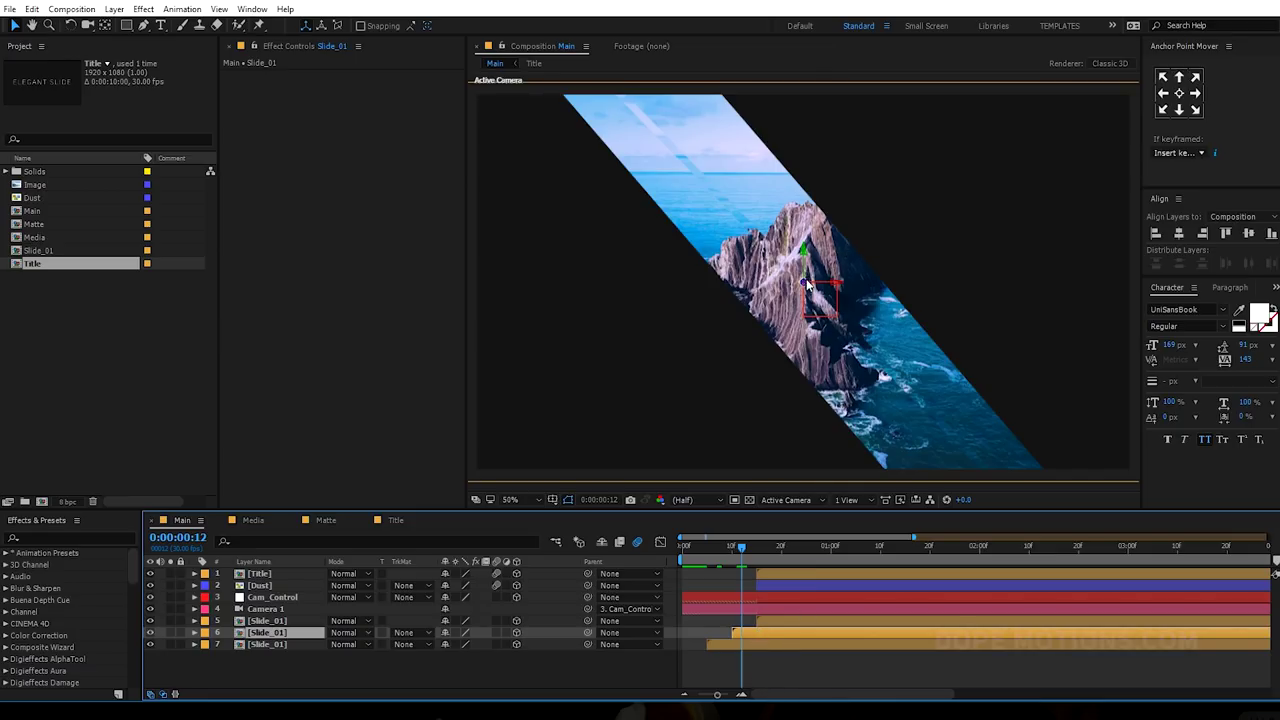
pyautogui.click(783, 290)
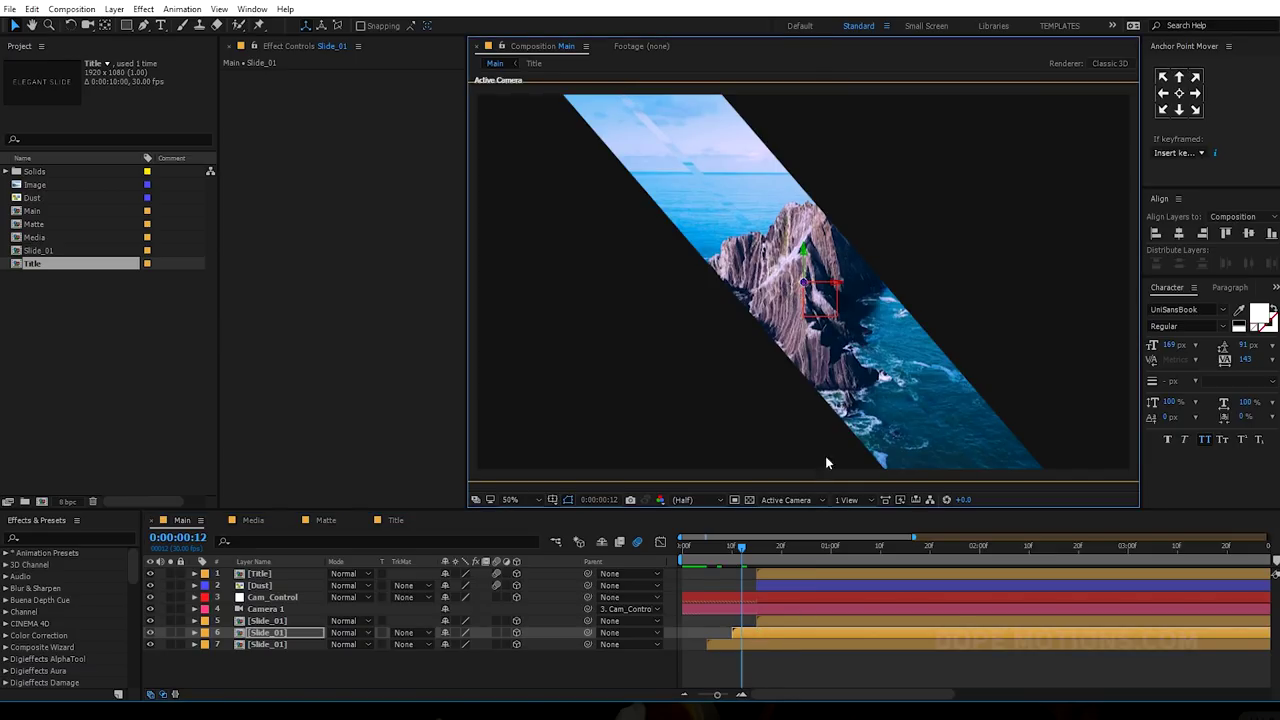
pyautogui.moveTo(741, 548)
pyautogui.mouseDown()
pyautogui.moveTo(855, 548)
pyautogui.moveTo(688, 555)
pyautogui.moveTo(808, 551)
pyautogui.moveTo(759, 553)
pyautogui.mouseUp()
pyautogui.click(290, 645)
pyautogui.hotkey('ctrl', 'space')
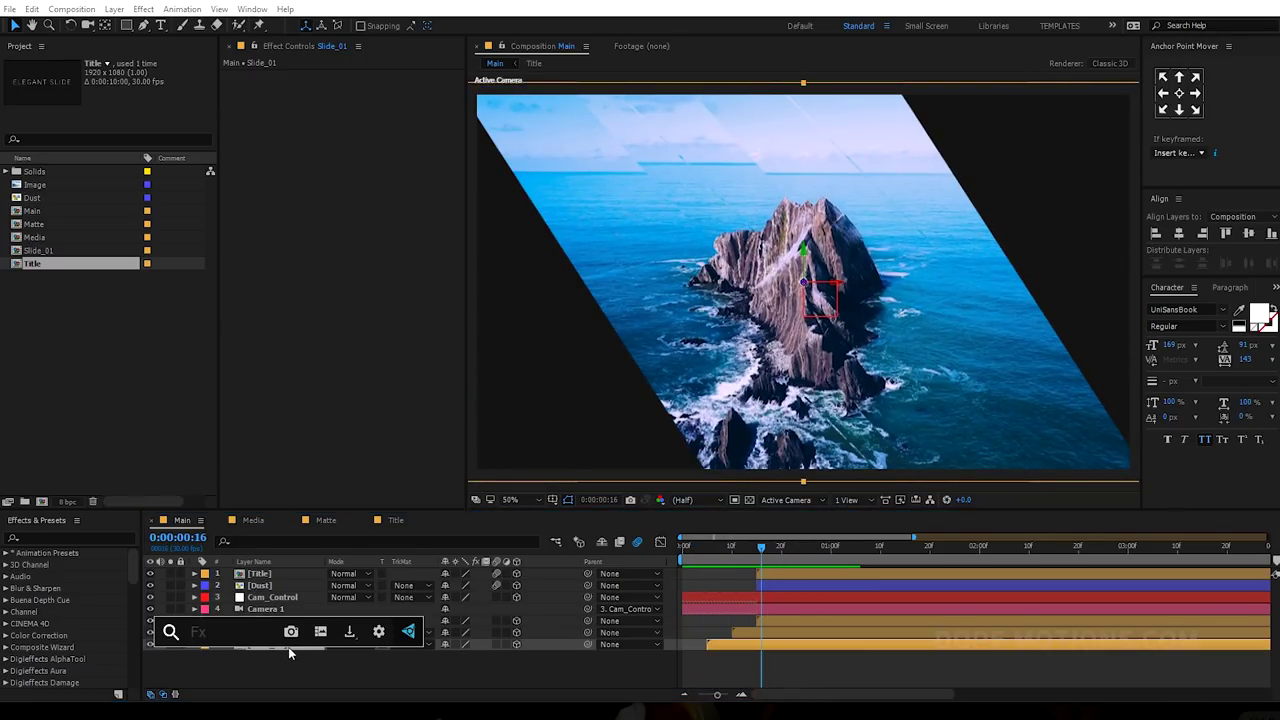
pyautogui.write('cur')
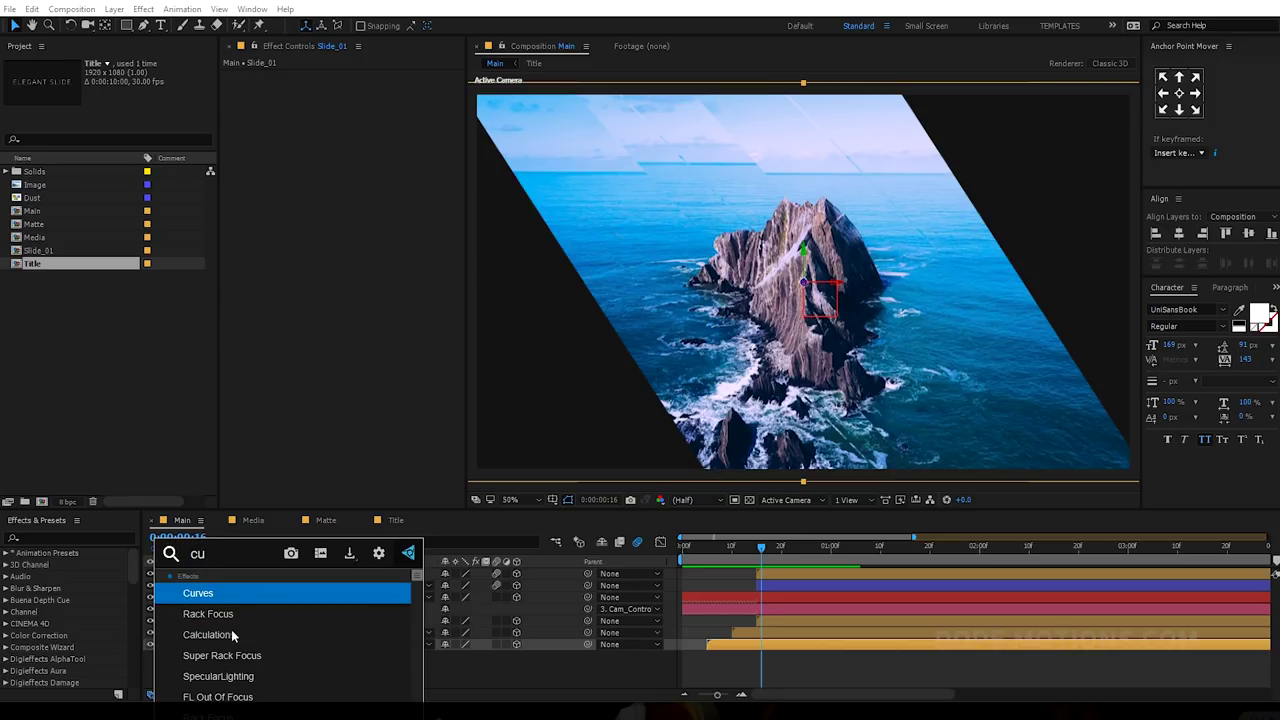
pyautogui.click(205, 593)
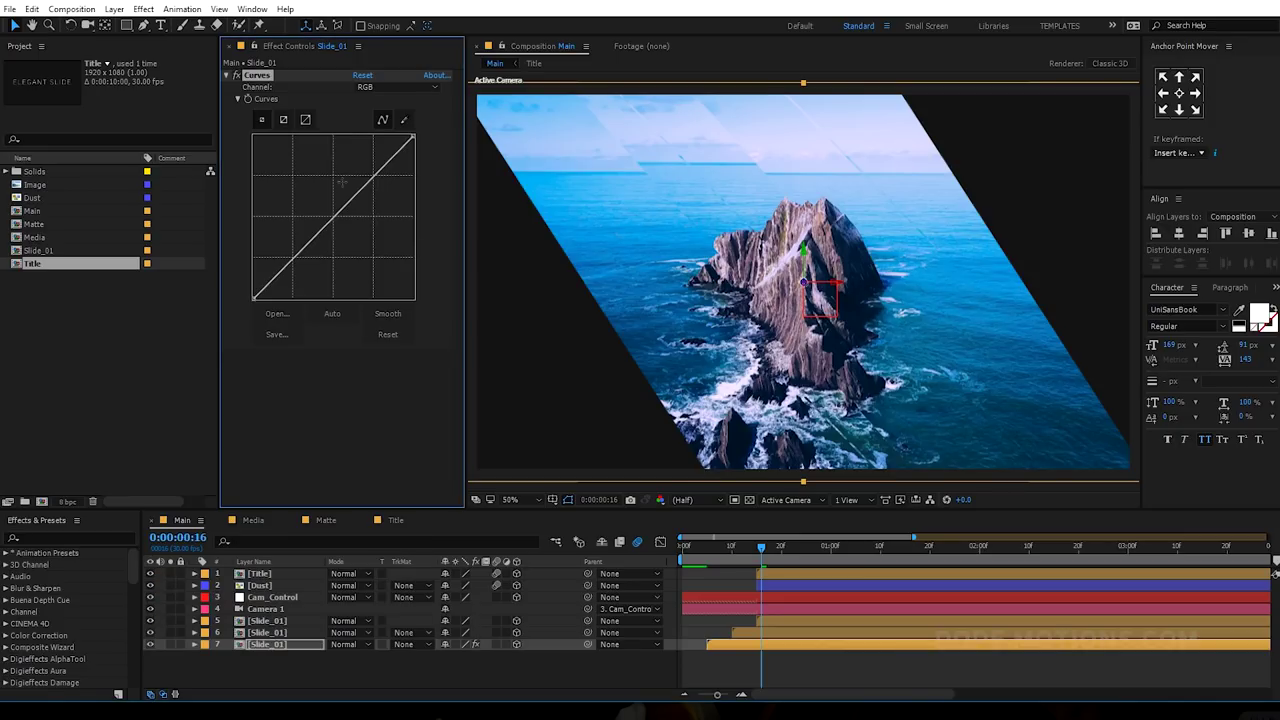
pyautogui.moveTo(336, 214); pyautogui.dragTo(348, 226)
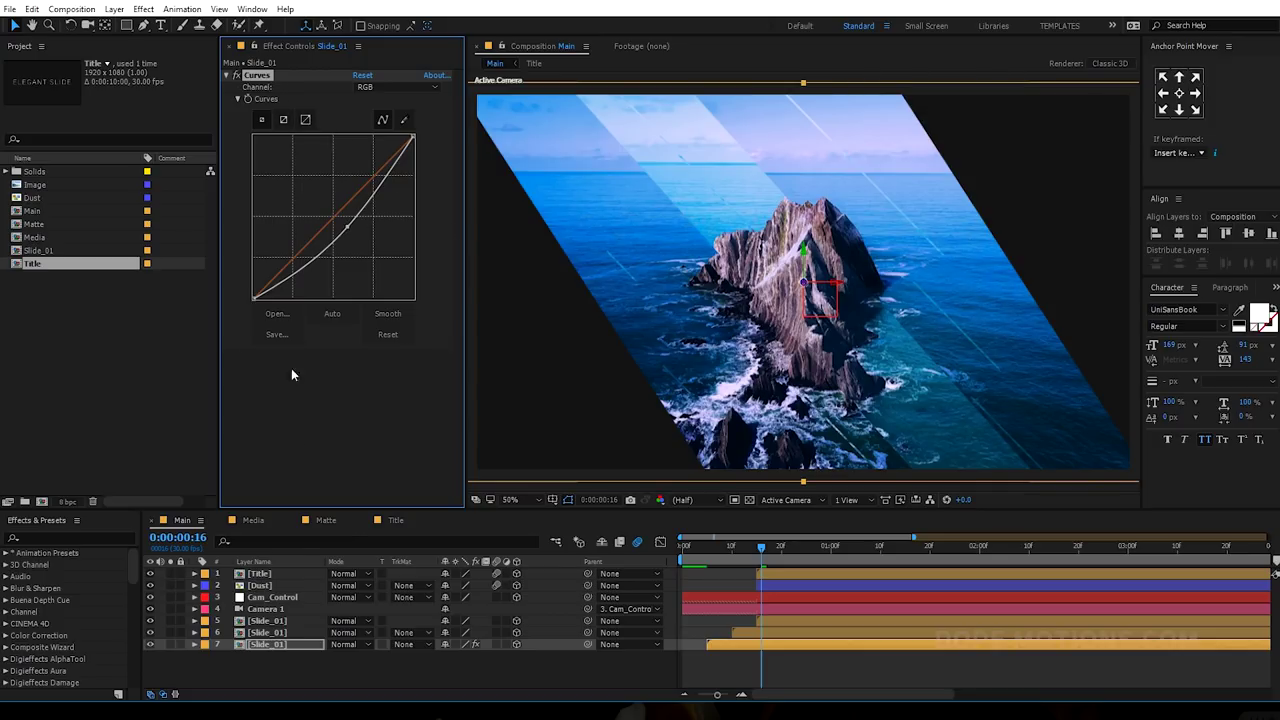
# - Paste the Curves effect onto the middle Slide_01 copy (layer 6) and soften its curve to a slighter darkening
pyautogui.click(286, 634)
pyautogui.hotkey('ctrl', 'v')
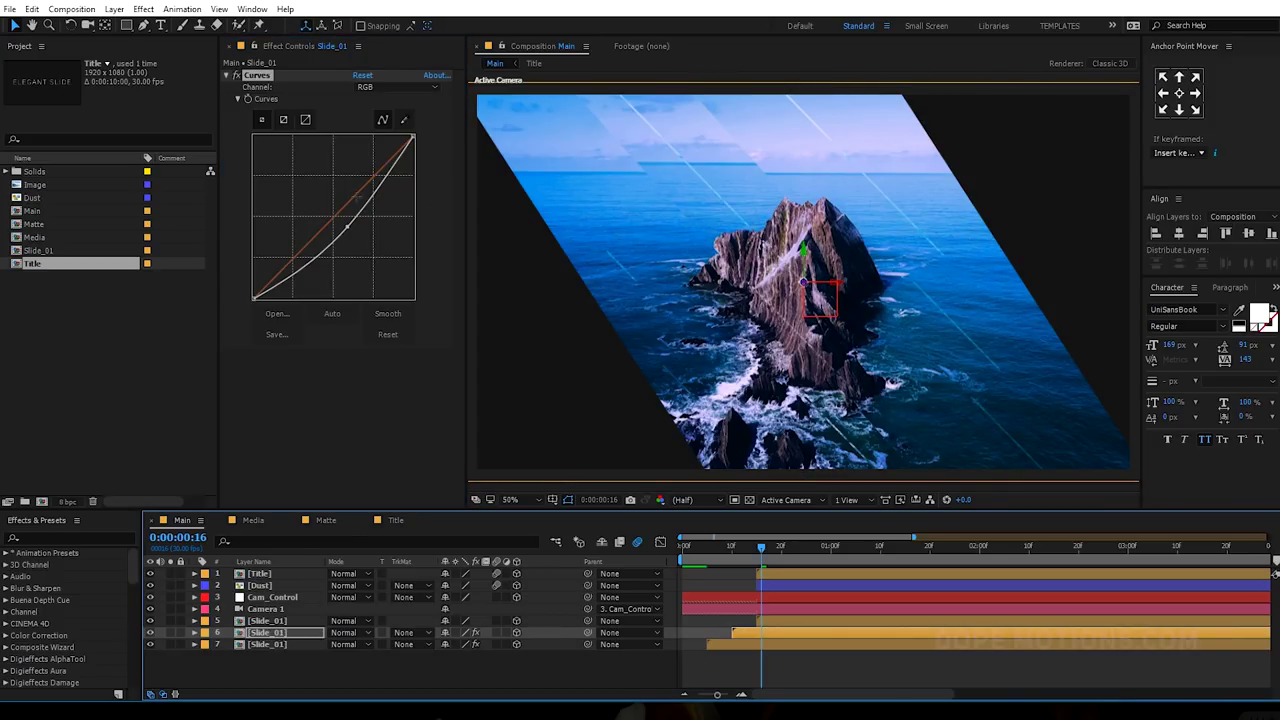
pyautogui.moveTo(345, 228); pyautogui.dragTo(338, 232)
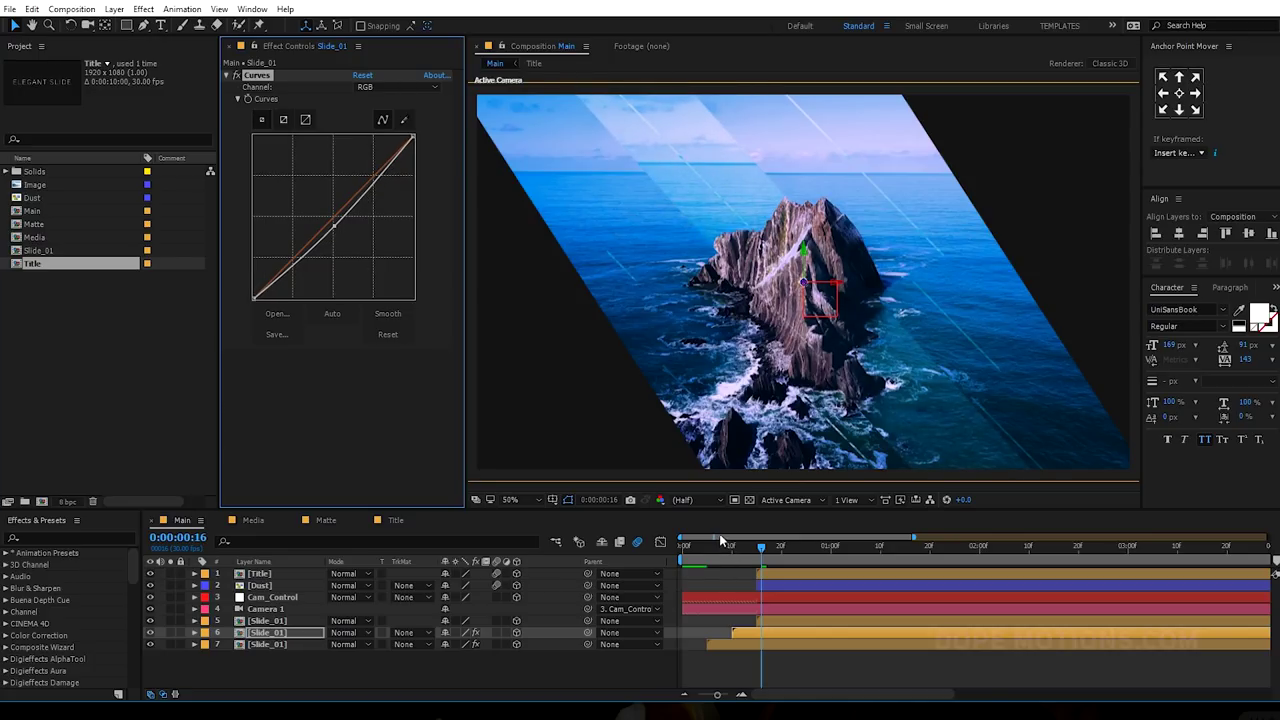
# - Create an adjustment layer at the top of the Main layer stack and rename it V
pyautogui.moveTo(765, 549); pyautogui.dragTo(1146, 567)
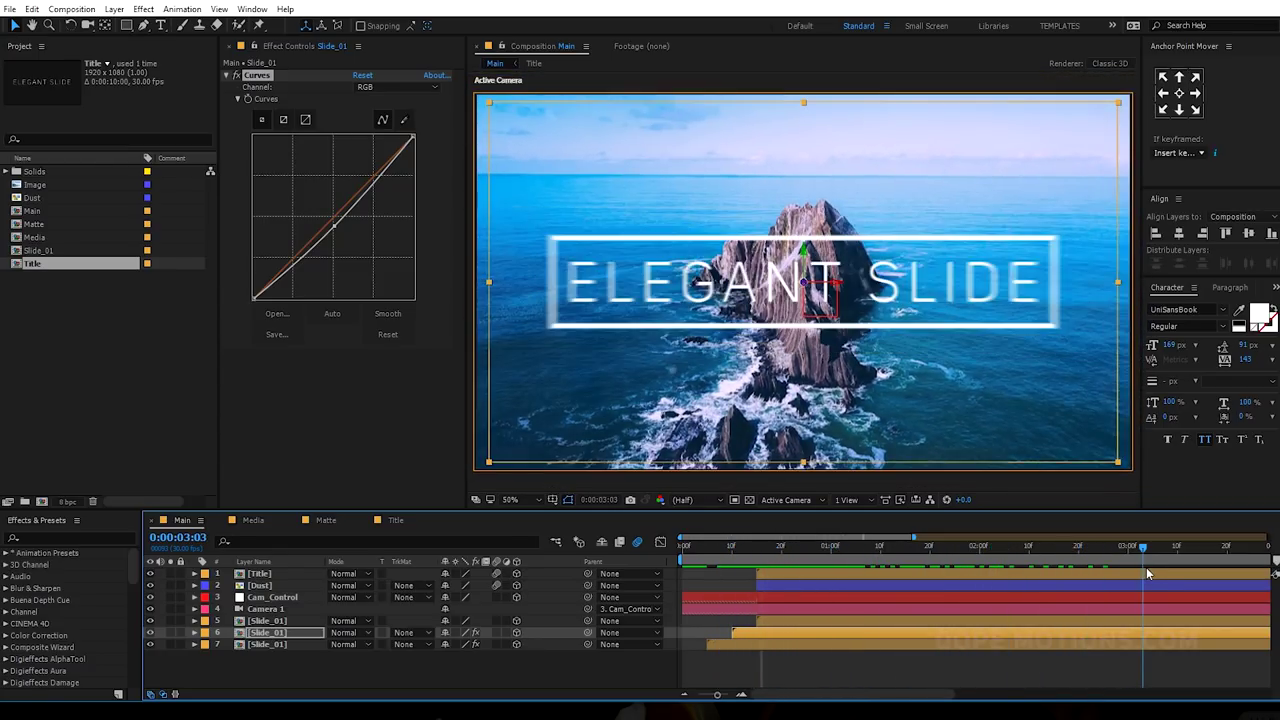
pyautogui.rightClick(320, 667)
pyautogui.moveTo(405, 513)
pyautogui.click(540, 628)
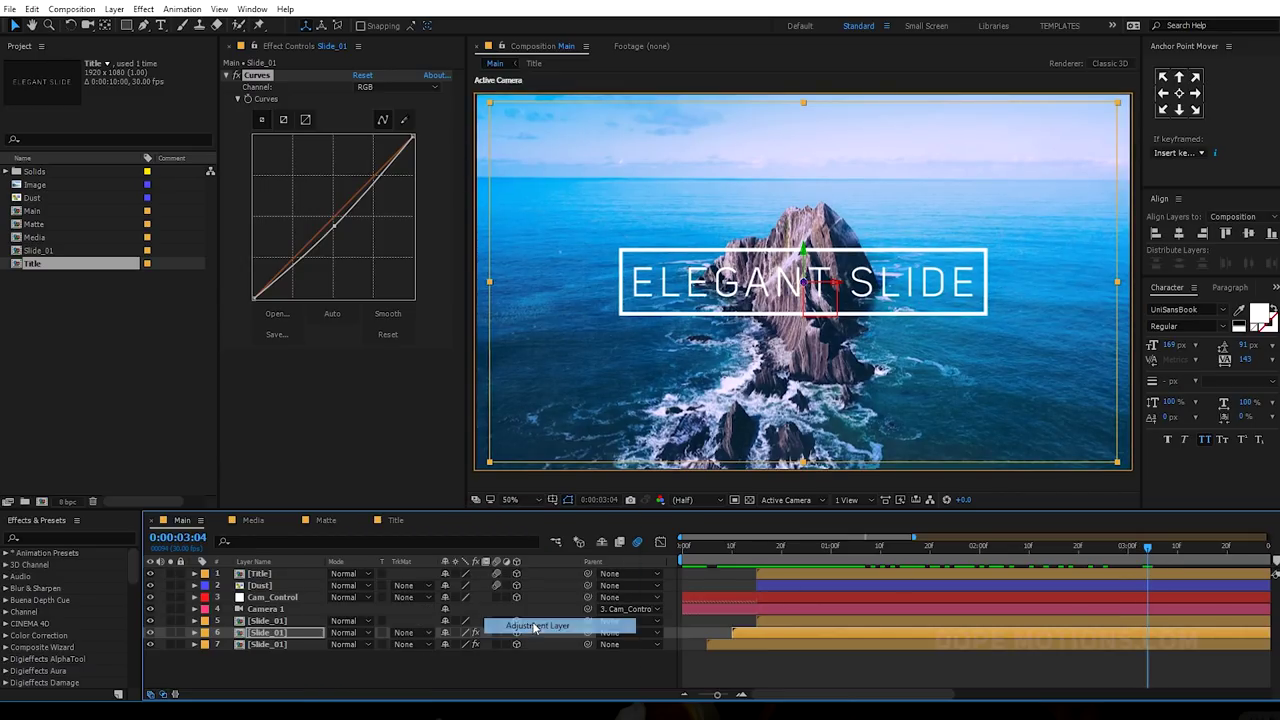
pyautogui.moveTo(265, 633); pyautogui.dragTo(271, 576)
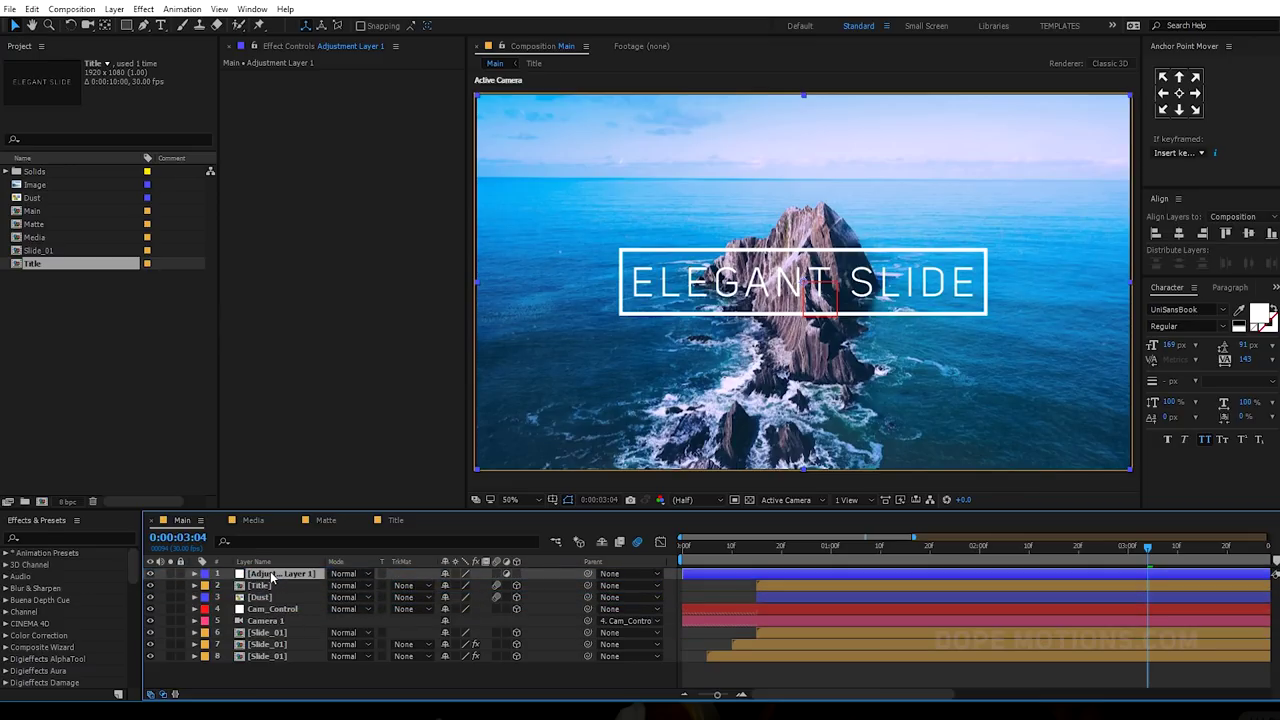
pyautogui.press('Return')
pyautogui.write('V')
pyautogui.press('Return')
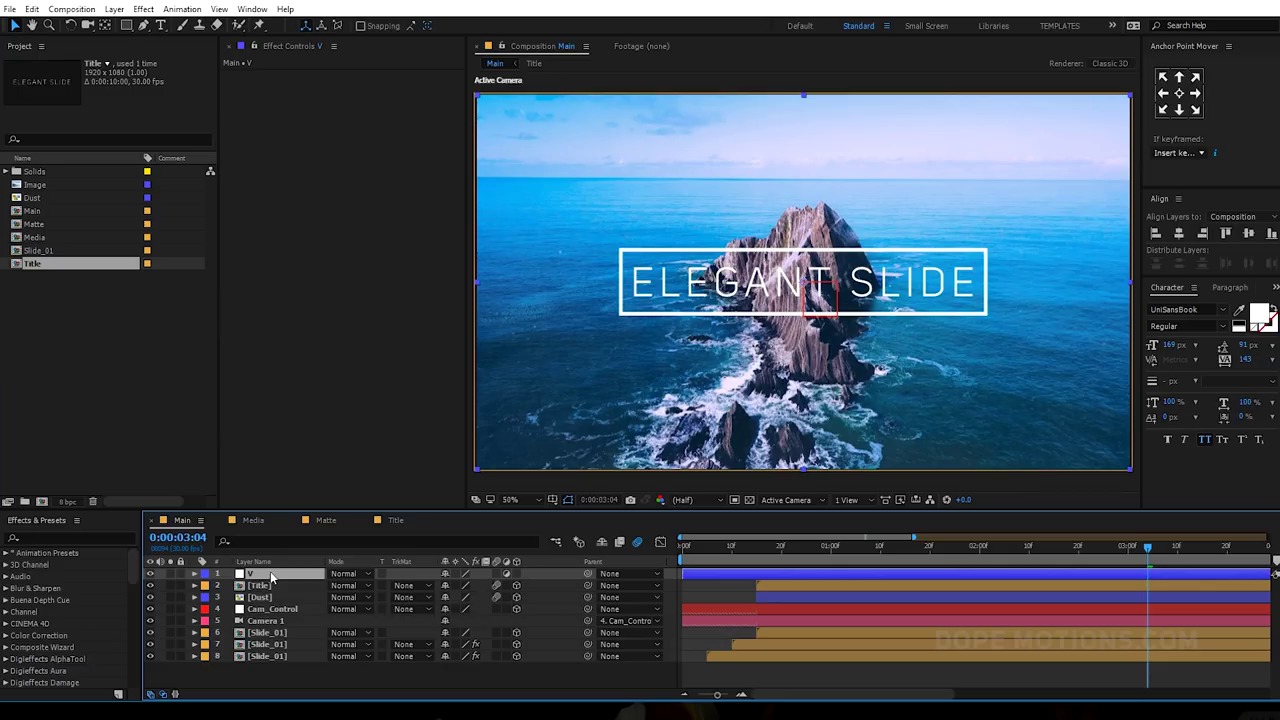
# - Apply Curves to the V adjustment layer and pull the middle of the RGB curve well down to darken the image
pyautogui.click(919, 546)
pyautogui.hotkey('ctrl', 'space')
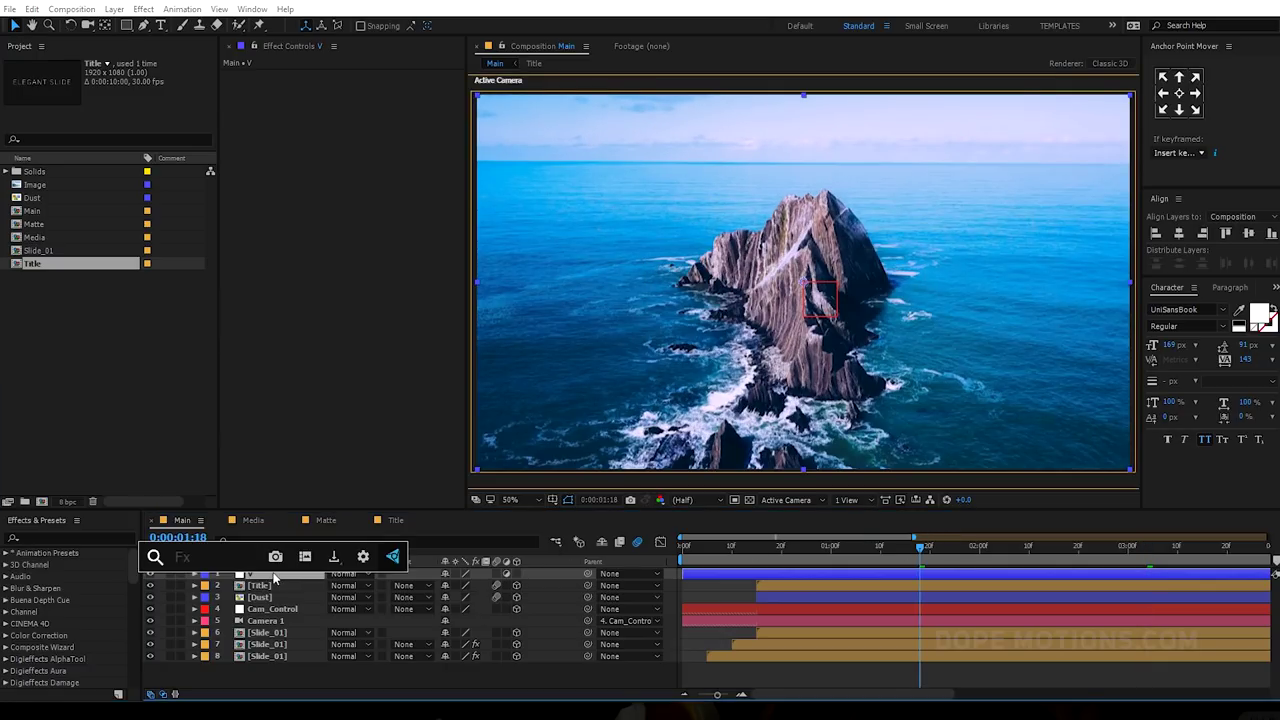
pyautogui.write('cur')
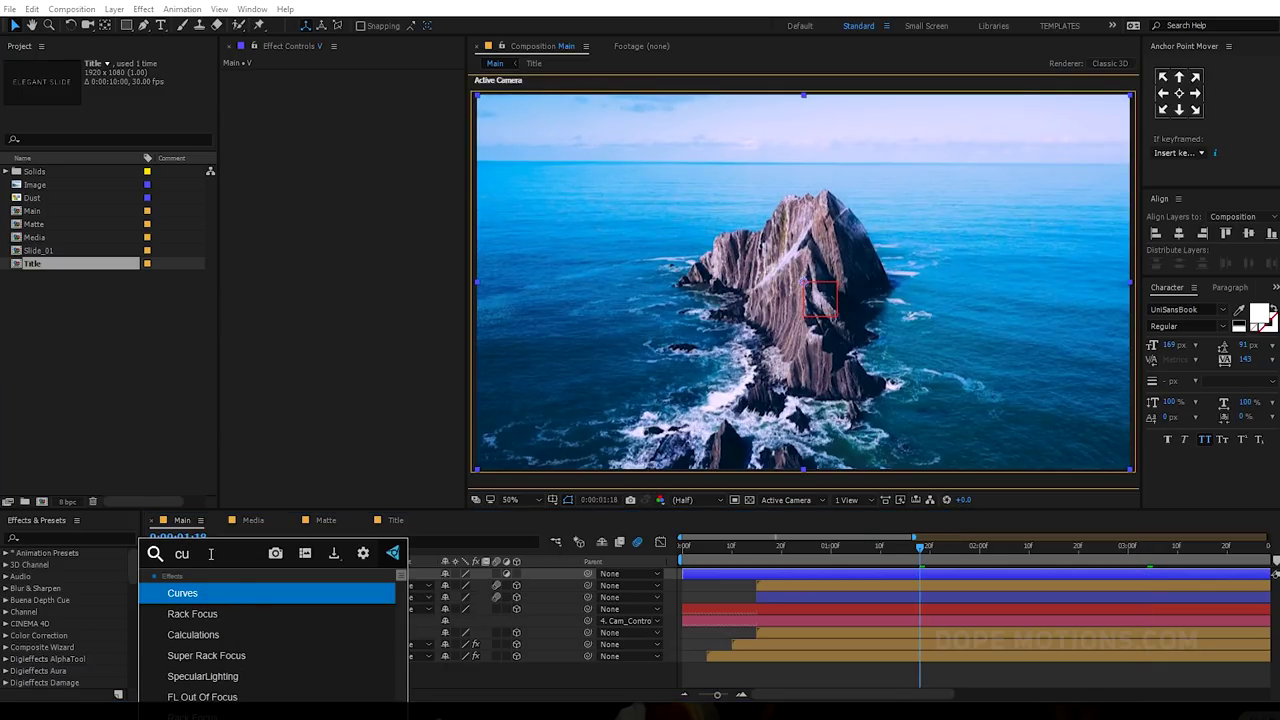
pyautogui.press('Return')
pyautogui.moveTo(334, 222); pyautogui.dragTo(351, 240)
# - Add a full-frame elliptical mask to layer V and pull its two side points inward from the frame edges
pyautogui.moveTo(126, 25); pyautogui.dragTo(160, 62)
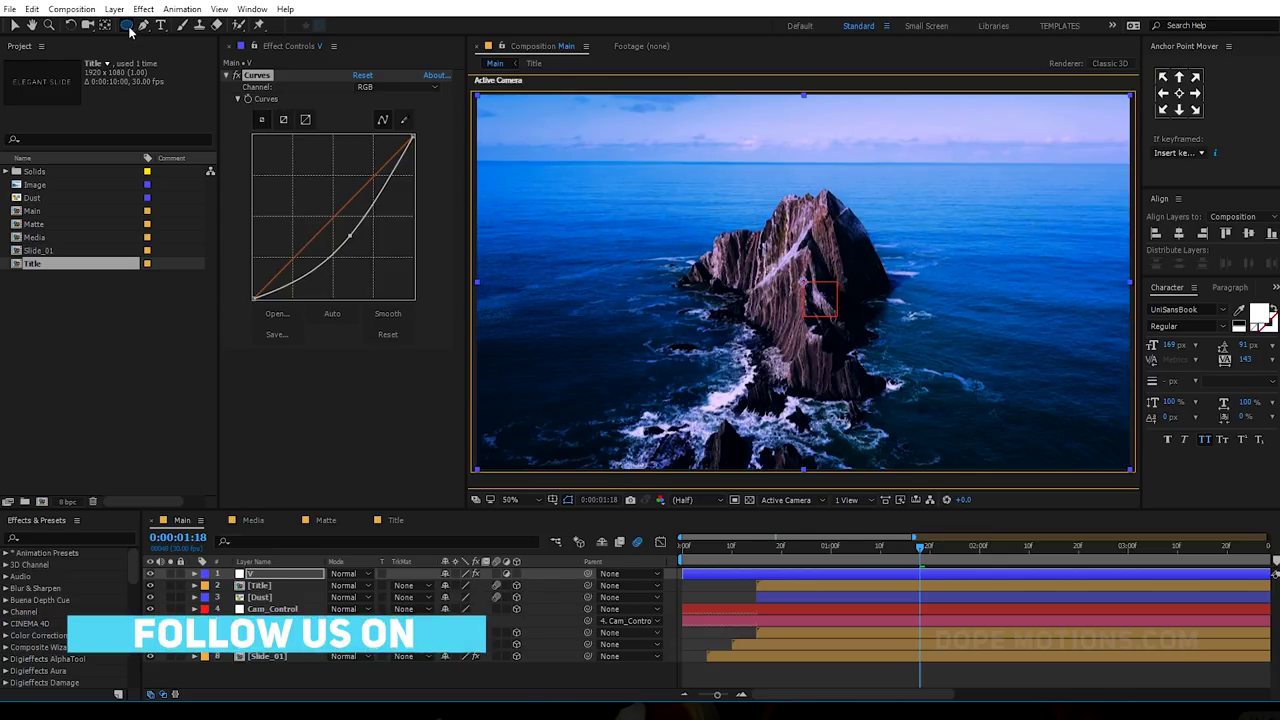
pyautogui.doubleClick(127, 26)
pyautogui.press('v')
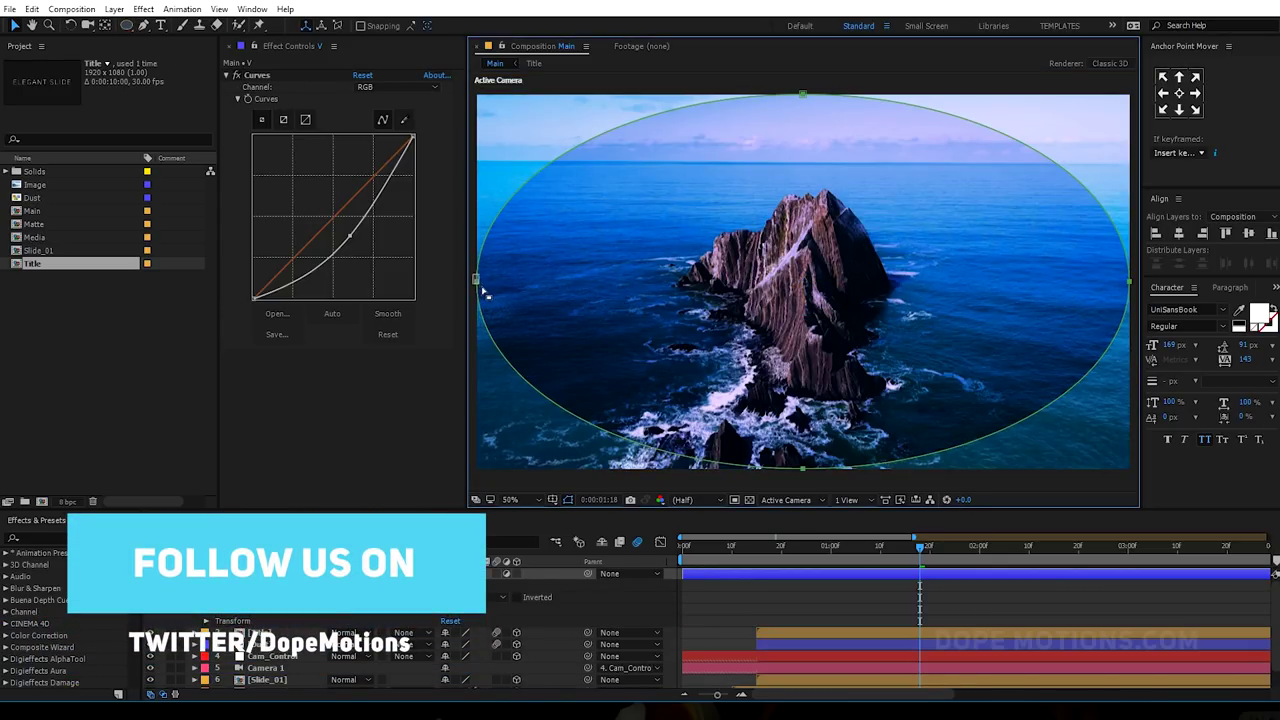
pyautogui.moveTo(478, 281); pyautogui.dragTo(521, 281)
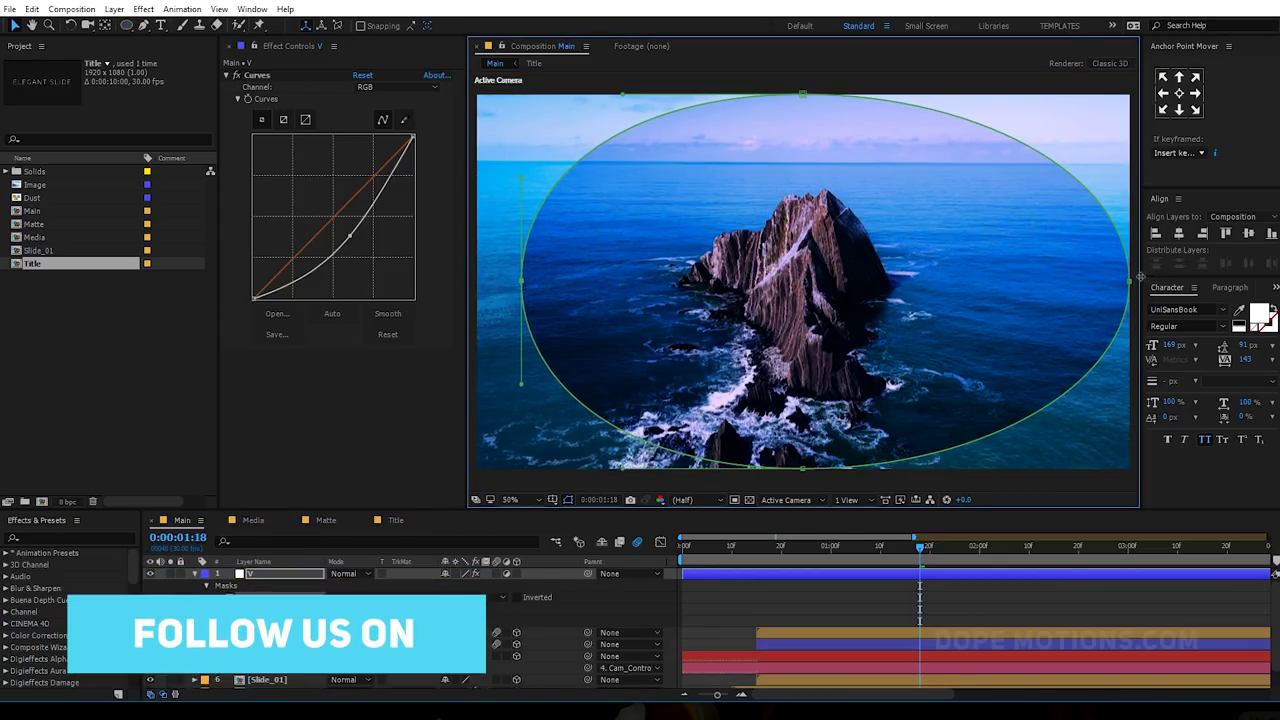
pyautogui.moveTo(1130, 281); pyautogui.dragTo(1083, 289)
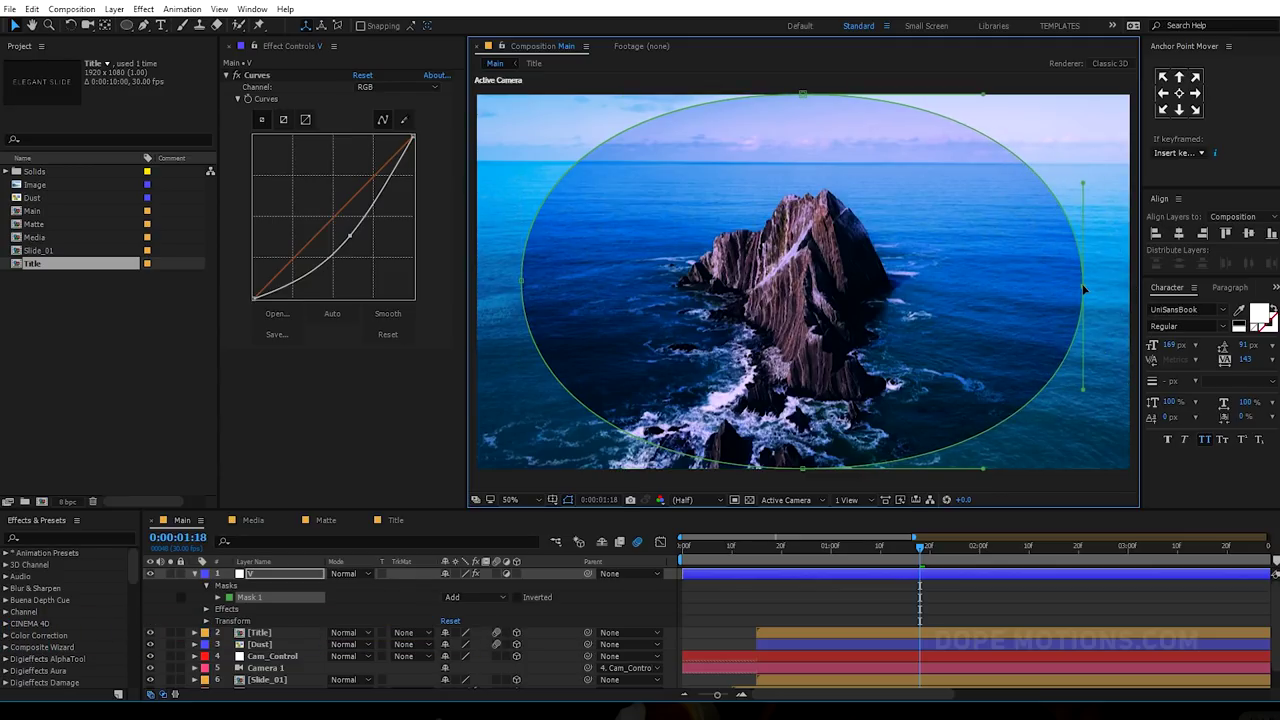
# - Set Mask 1's feather on layer V to 500 pixels and invert the mask to form a vignette
pyautogui.press('f')
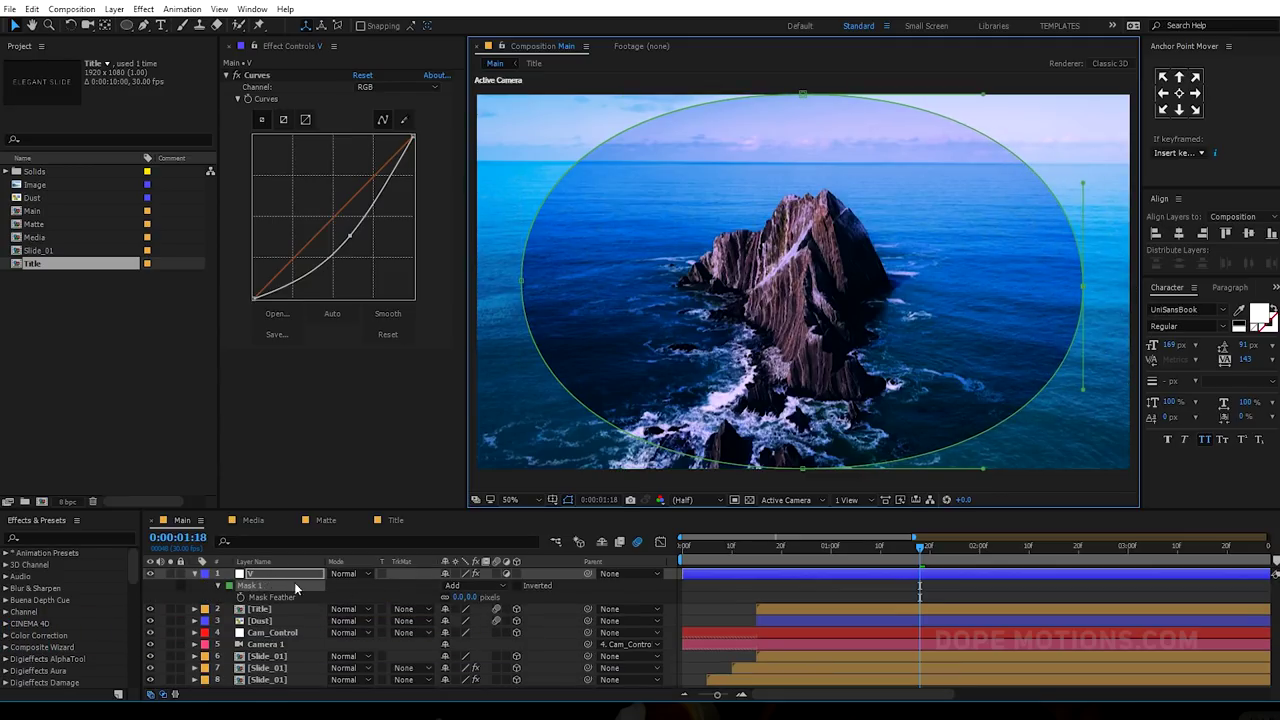
pyautogui.click(474, 597)
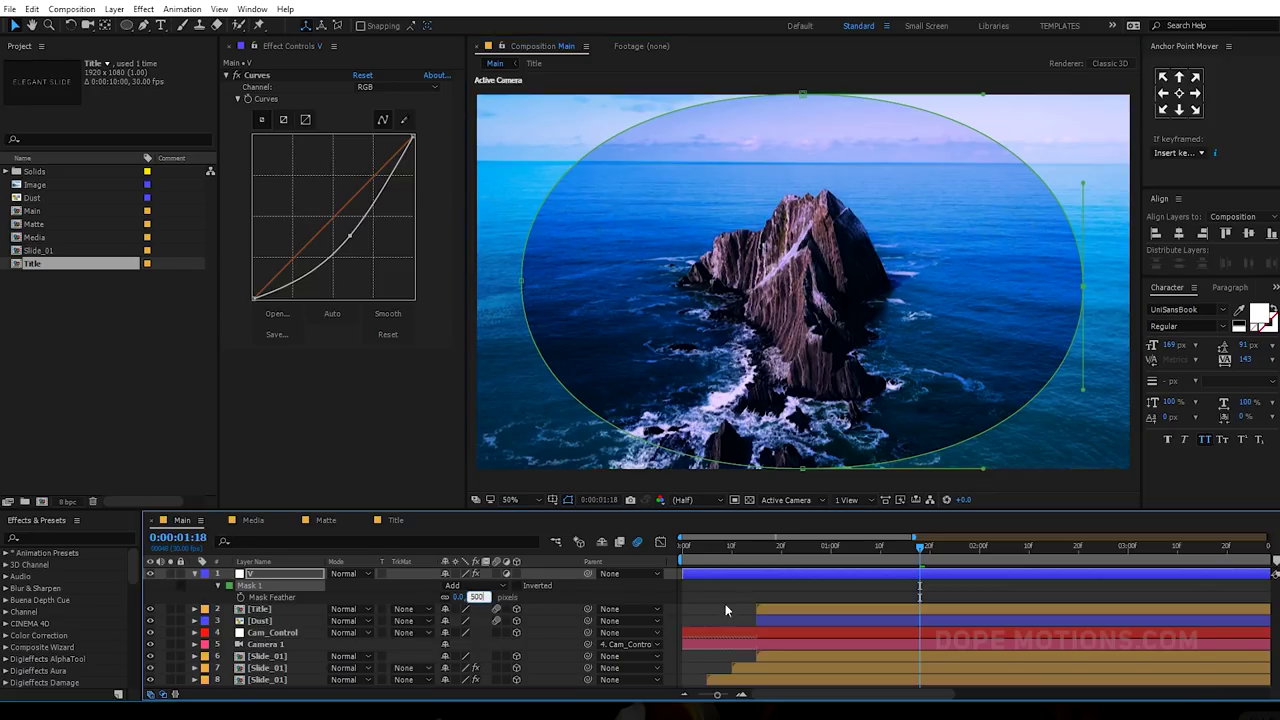
pyautogui.click(627, 593)
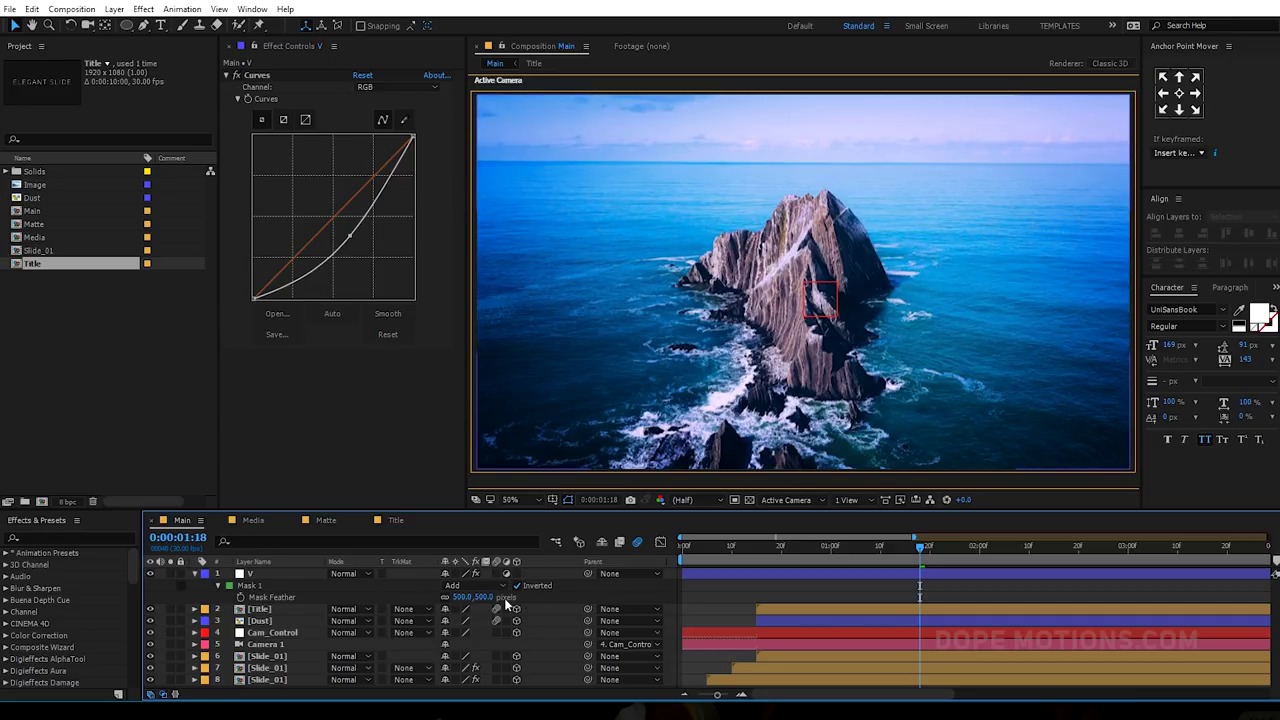
pyautogui.click(195, 575)
# - Apply Drop Shadow to the top Slide_01 layer (layer 6) with distance 84, softness 44 and opacity 25%
pyautogui.moveTo(820, 548); pyautogui.dragTo(764, 578)
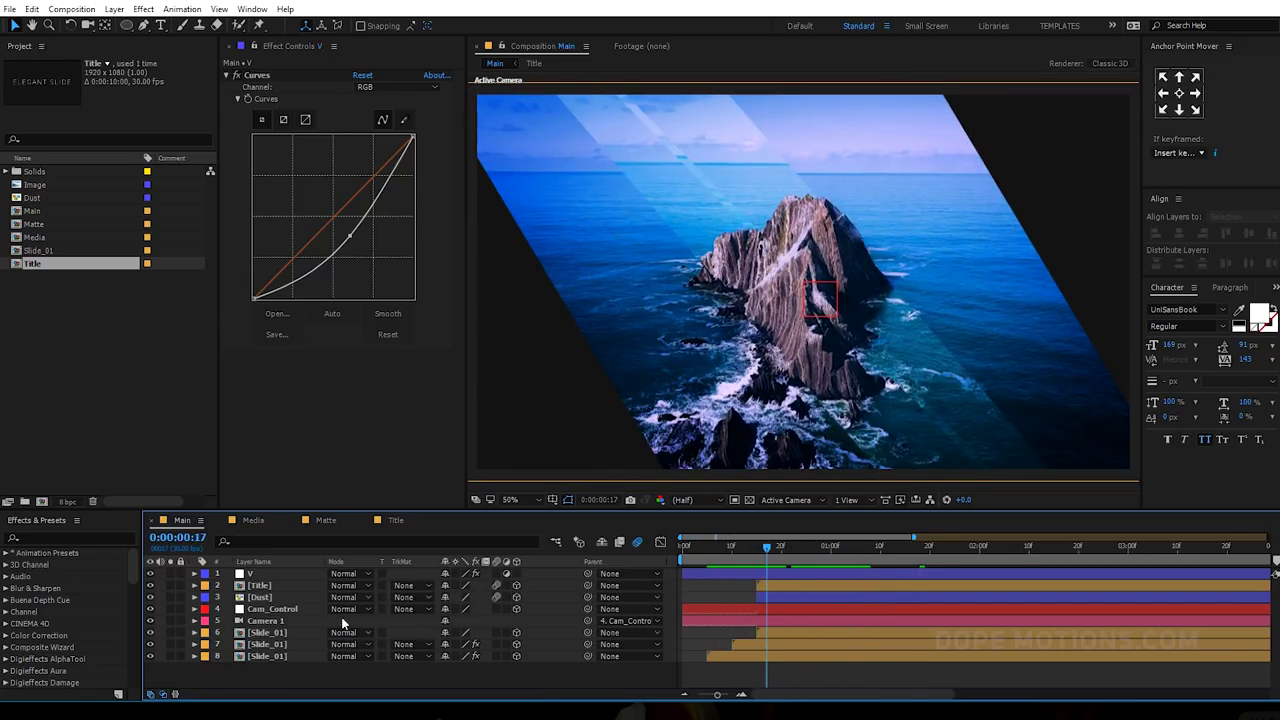
pyautogui.click(268, 633)
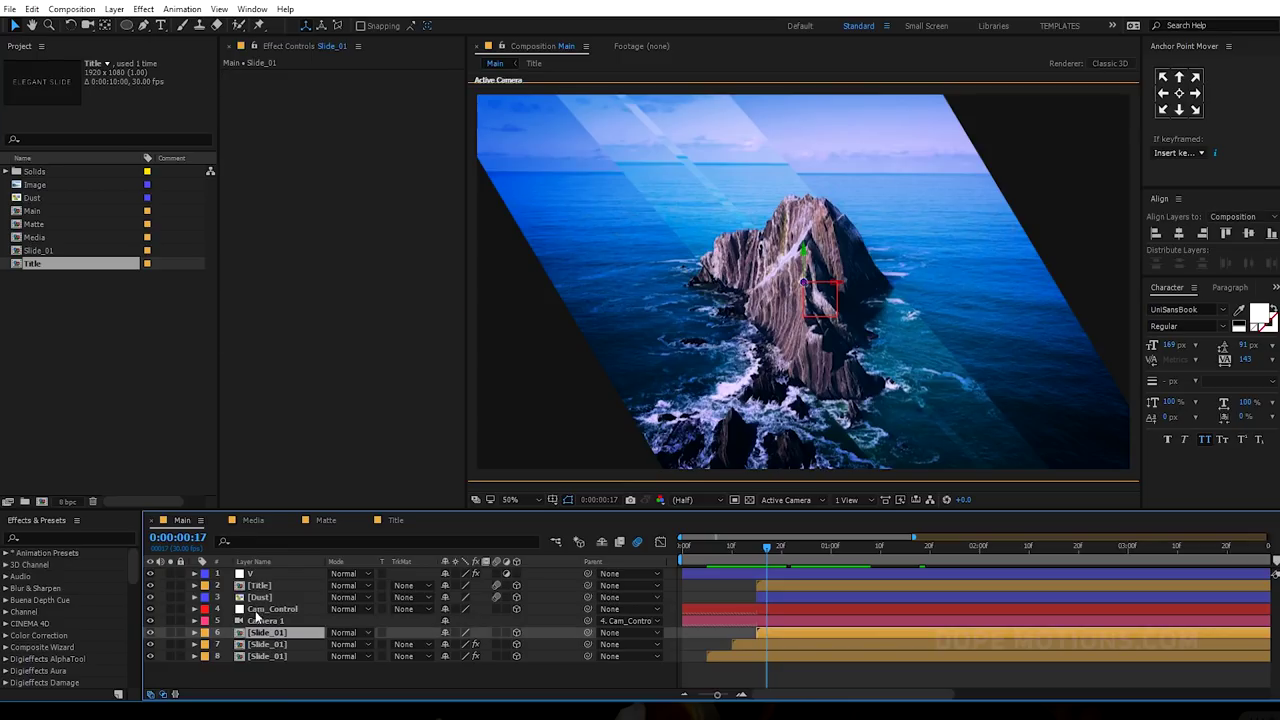
pyautogui.hotkey('ctrl', 'space')
pyautogui.write('drop')
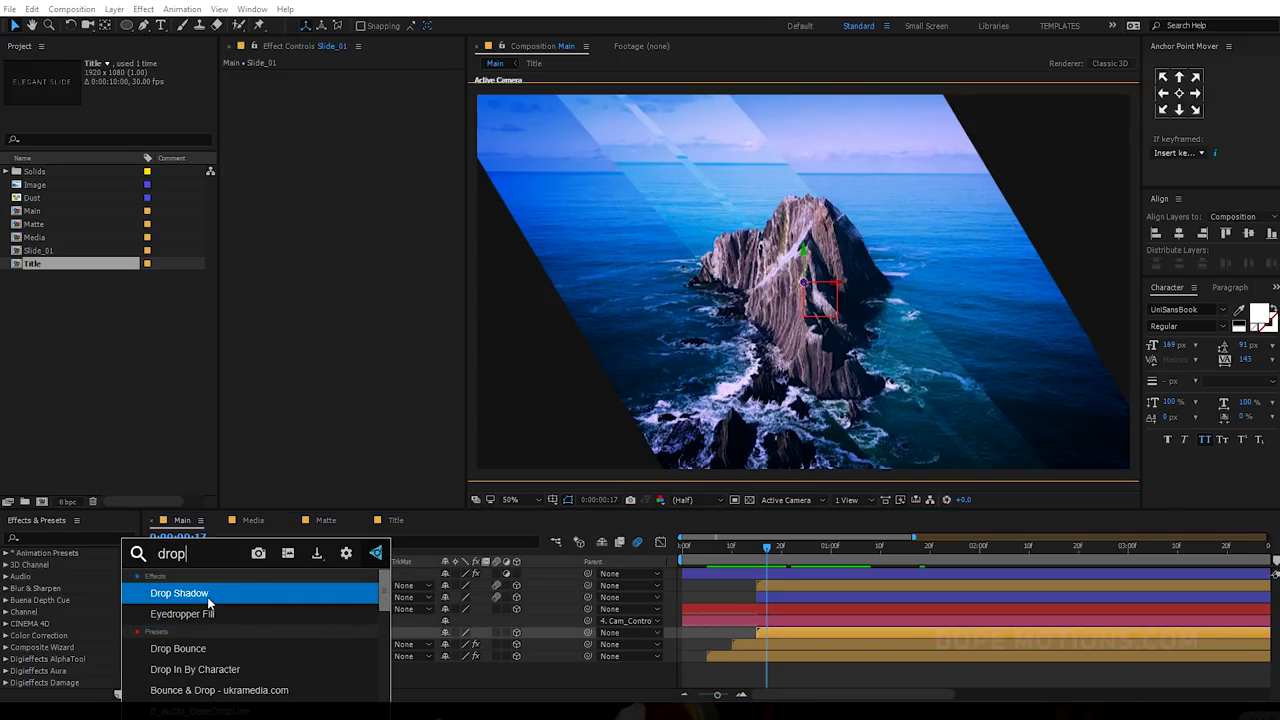
pyautogui.press('Return')
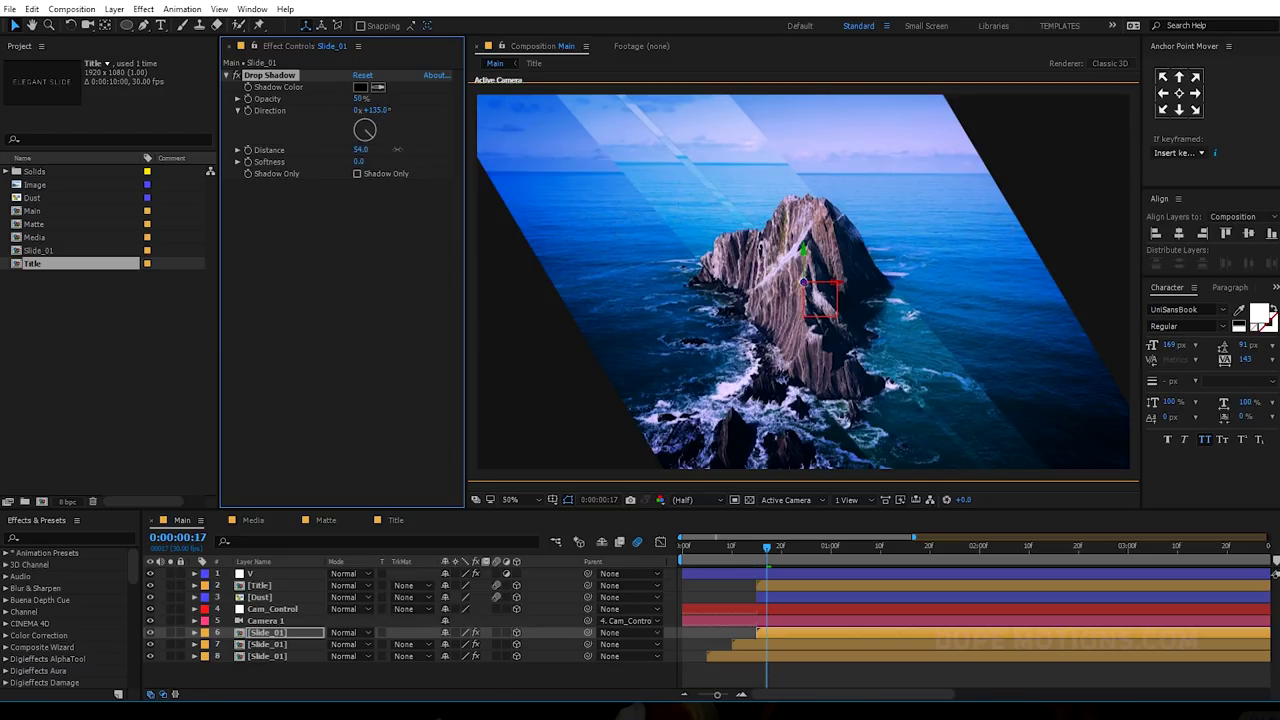
pyautogui.moveTo(360, 161); pyautogui.dragTo(385, 161)
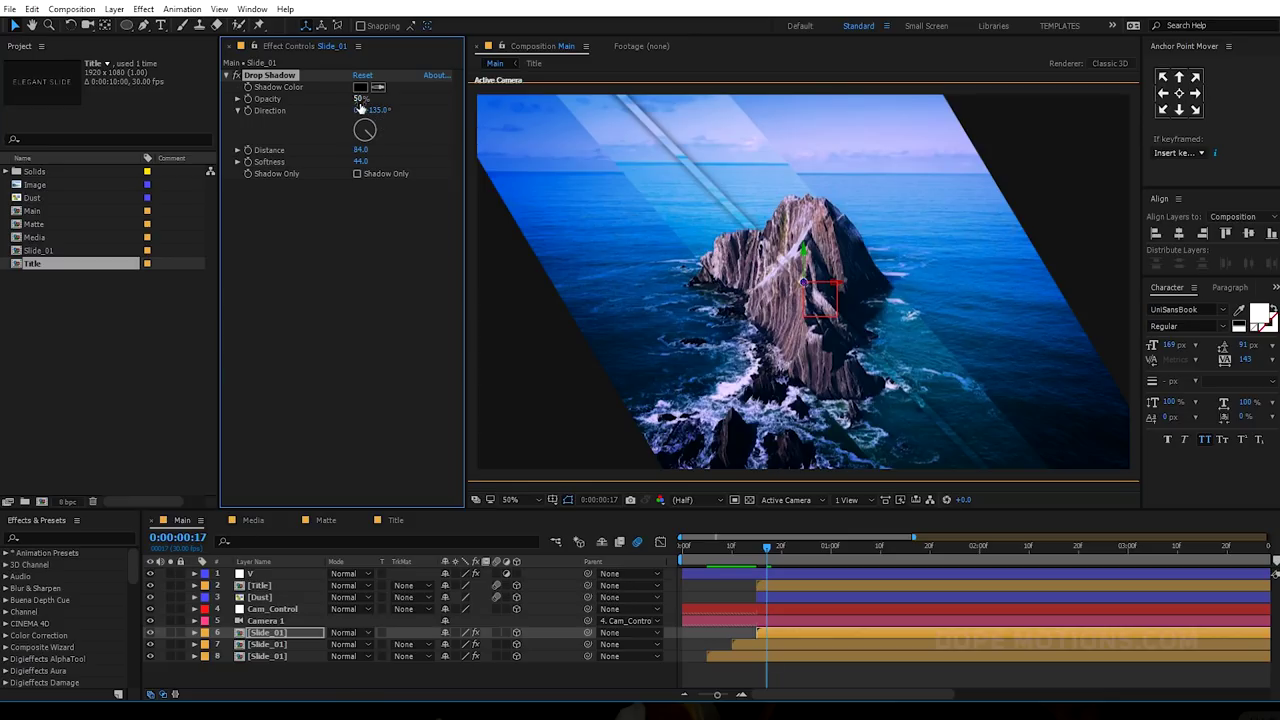
pyautogui.click(359, 98)
pyautogui.press('Return')
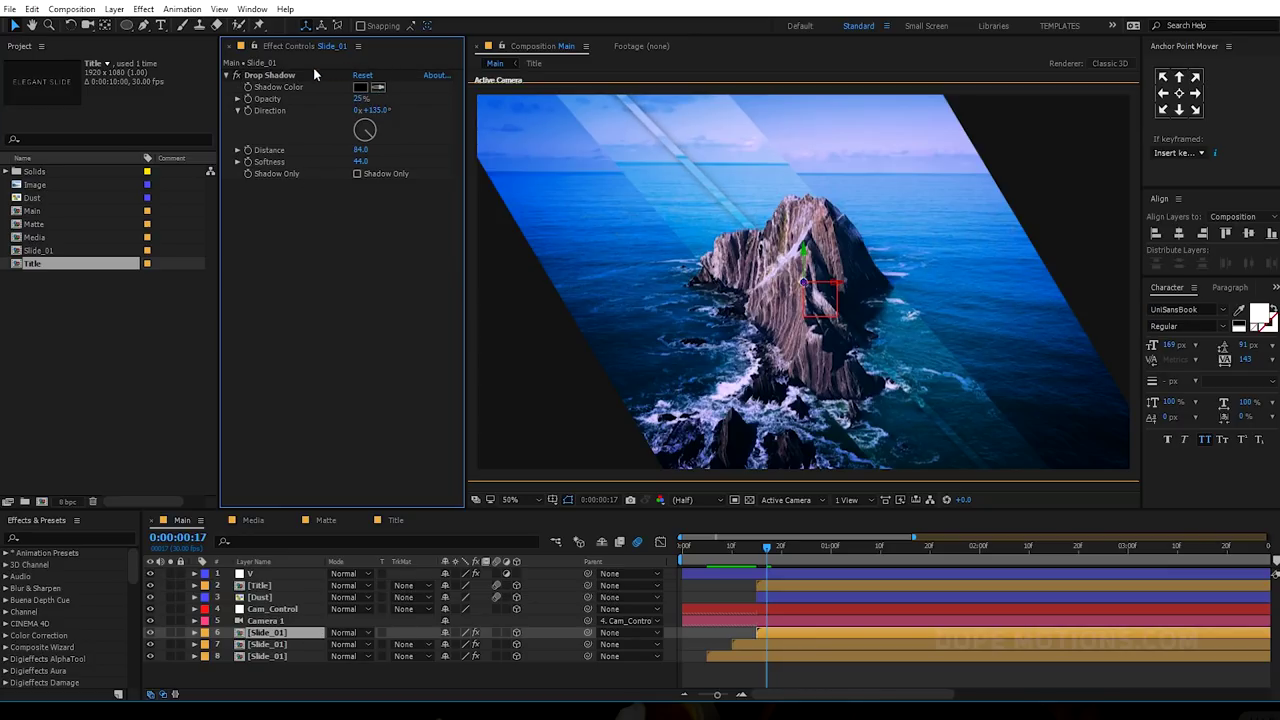
# - Copy the Drop Shadow to the middle Slide_01 layer (layer 7), then set its softness to 85 and direction to 146°
pyautogui.click(270, 75)
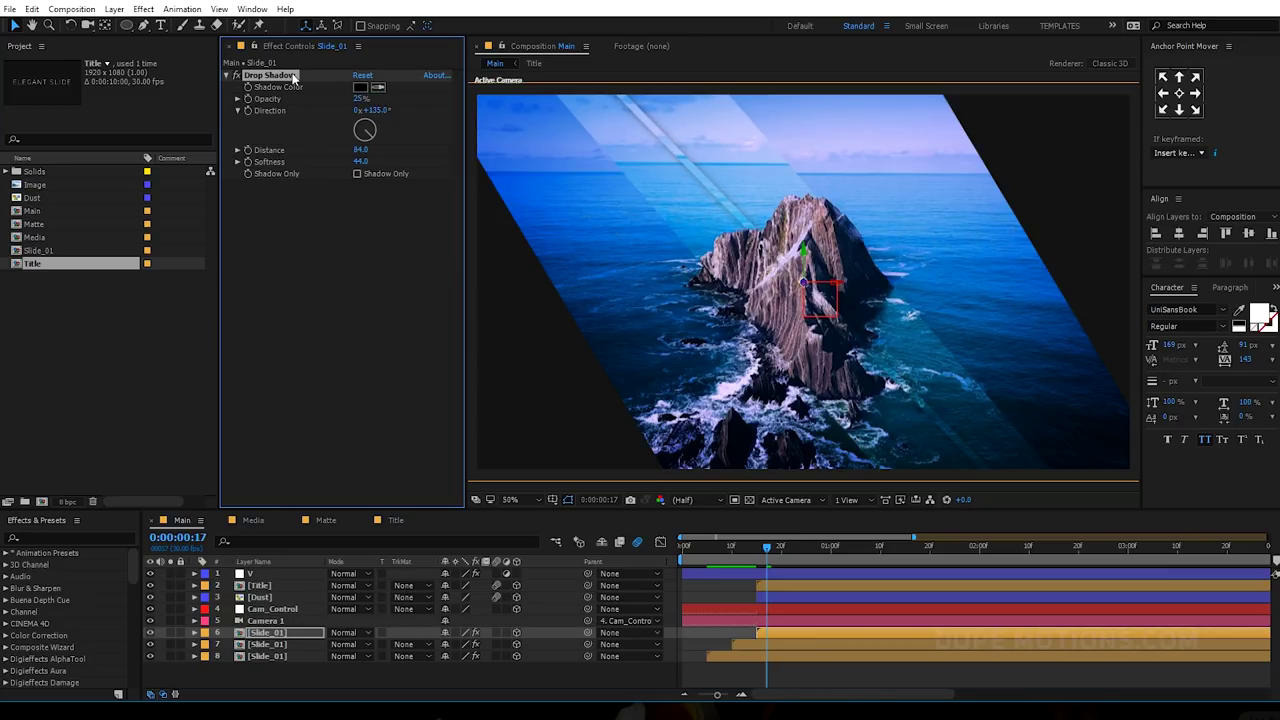
pyautogui.click(276, 645)
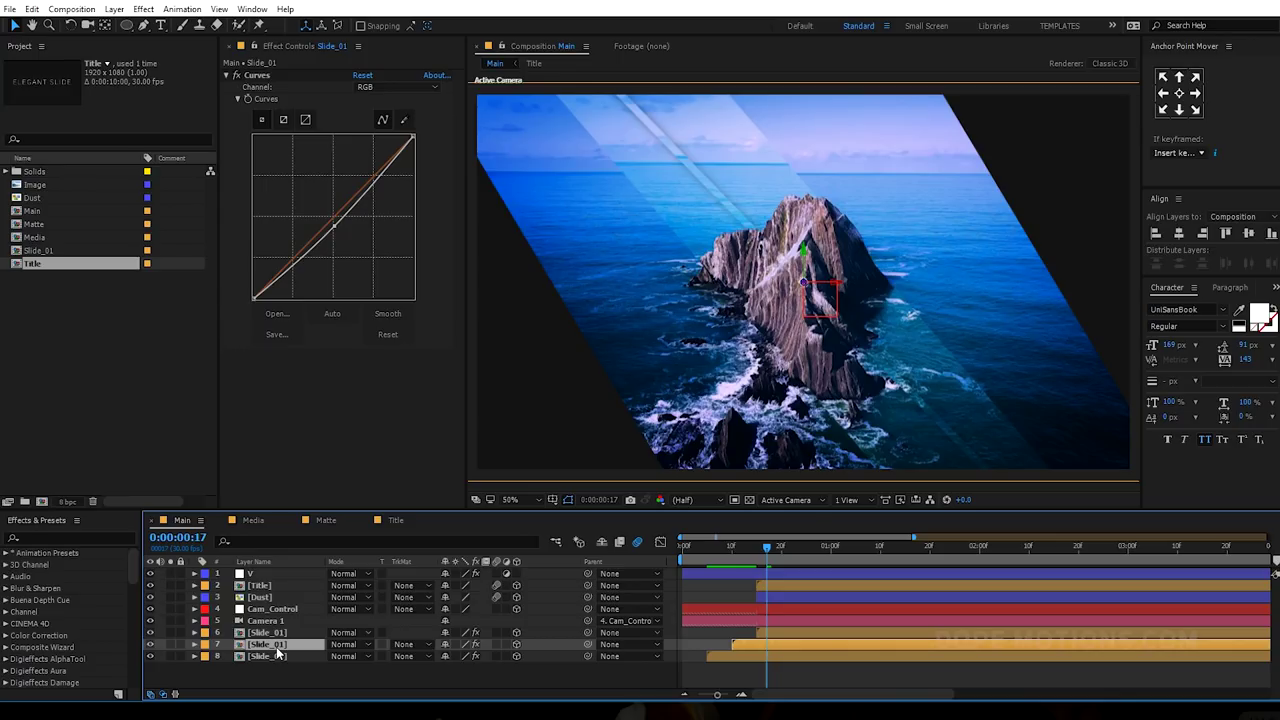
pyautogui.hotkey('ctrl', 'v')
pyautogui.moveTo(767, 551)
pyautogui.mouseDown()
pyautogui.moveTo(808, 549)
pyautogui.moveTo(776, 545)
pyautogui.mouseUp()
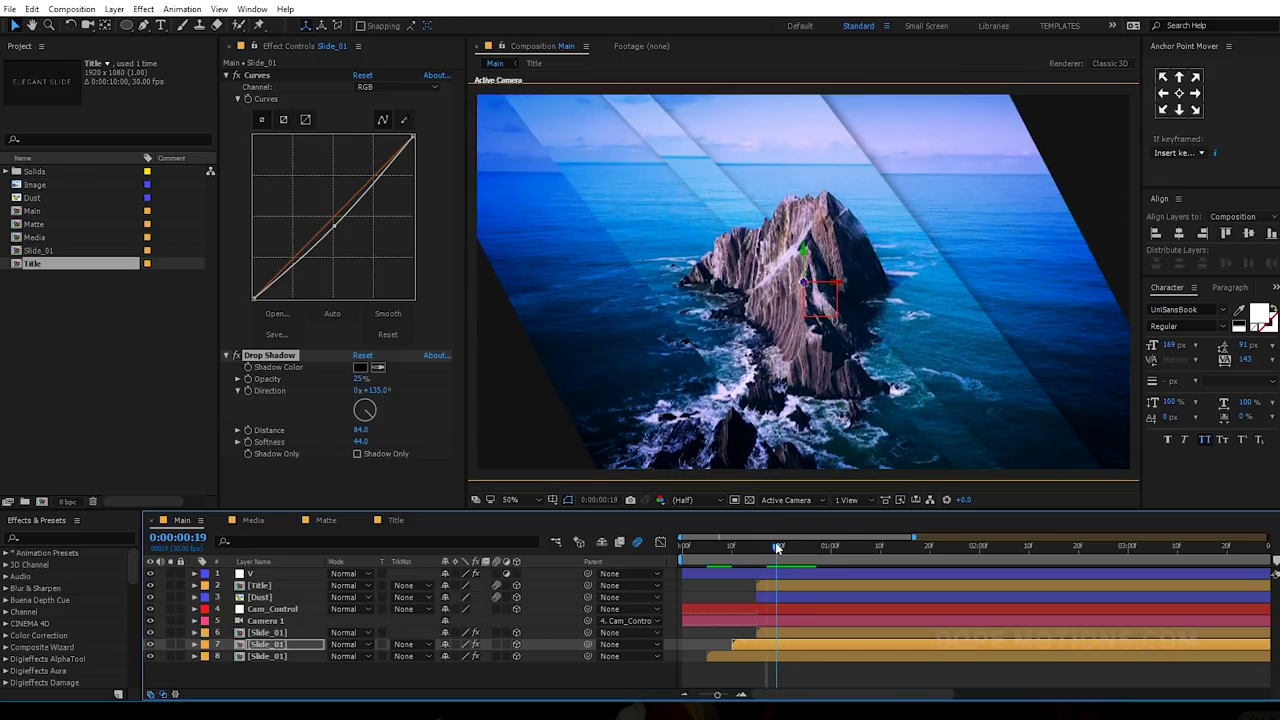
pyautogui.moveTo(361, 442); pyautogui.dragTo(377, 441)
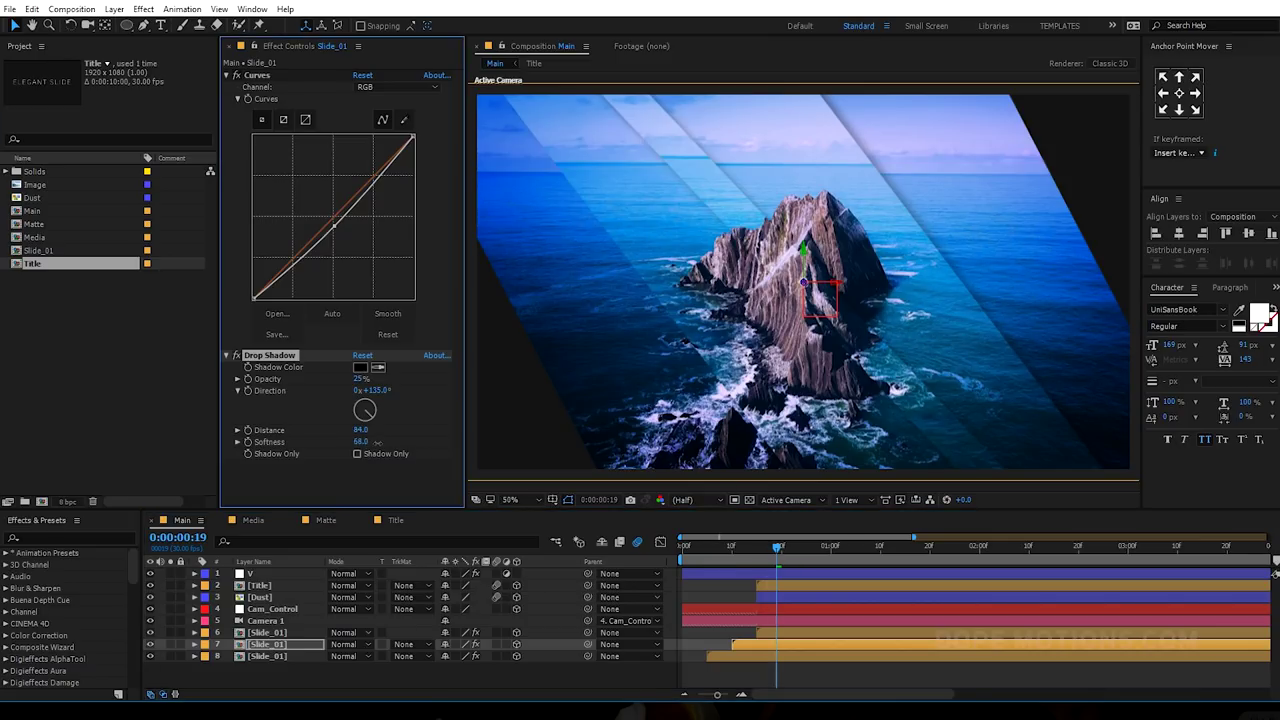
pyautogui.moveTo(372, 390); pyautogui.dragTo(388, 389)
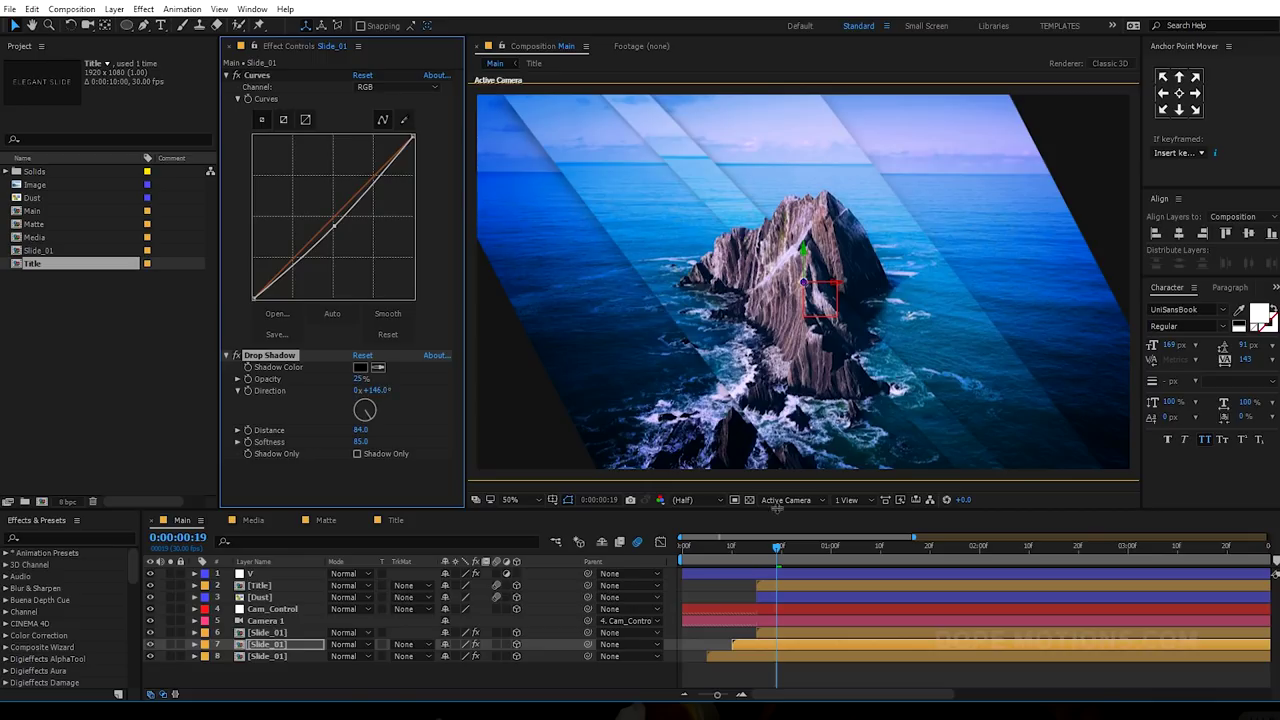
# - Play back the Main composition to review the shadowed slide reveal, the vignette and the title animation
pyautogui.click(790, 550)
pyautogui.press('space')
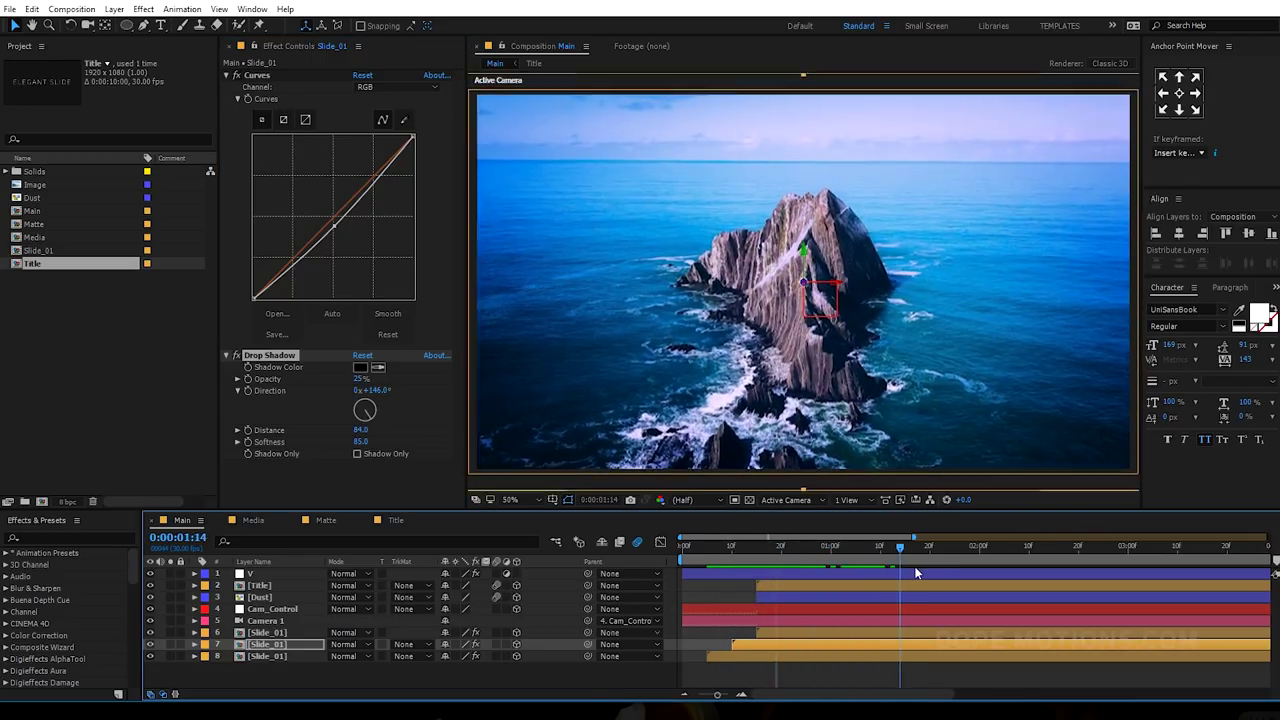
pyautogui.press('space')
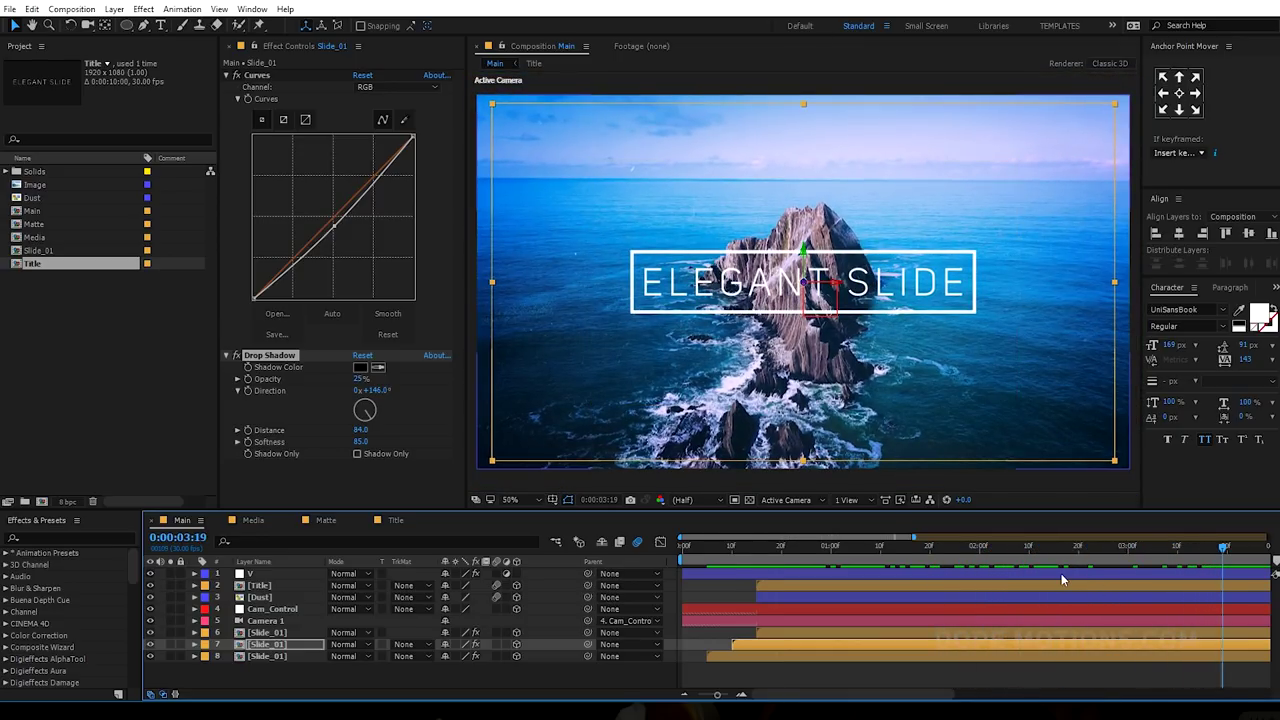
pyautogui.press('-')
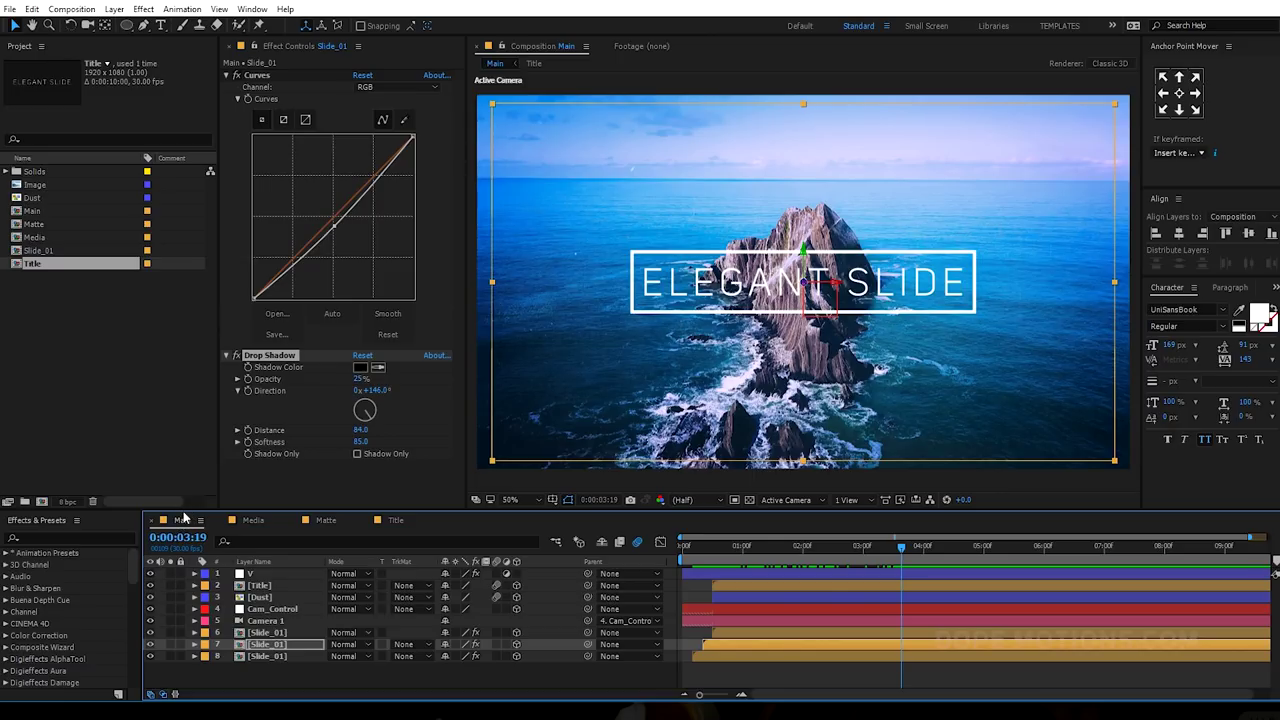
# - Duplicate Camera 1 with the time indicator at 0:00:03:00 and set the copy's parent to None
pyautogui.moveTo(182, 508); pyautogui.dragTo(182, 420)
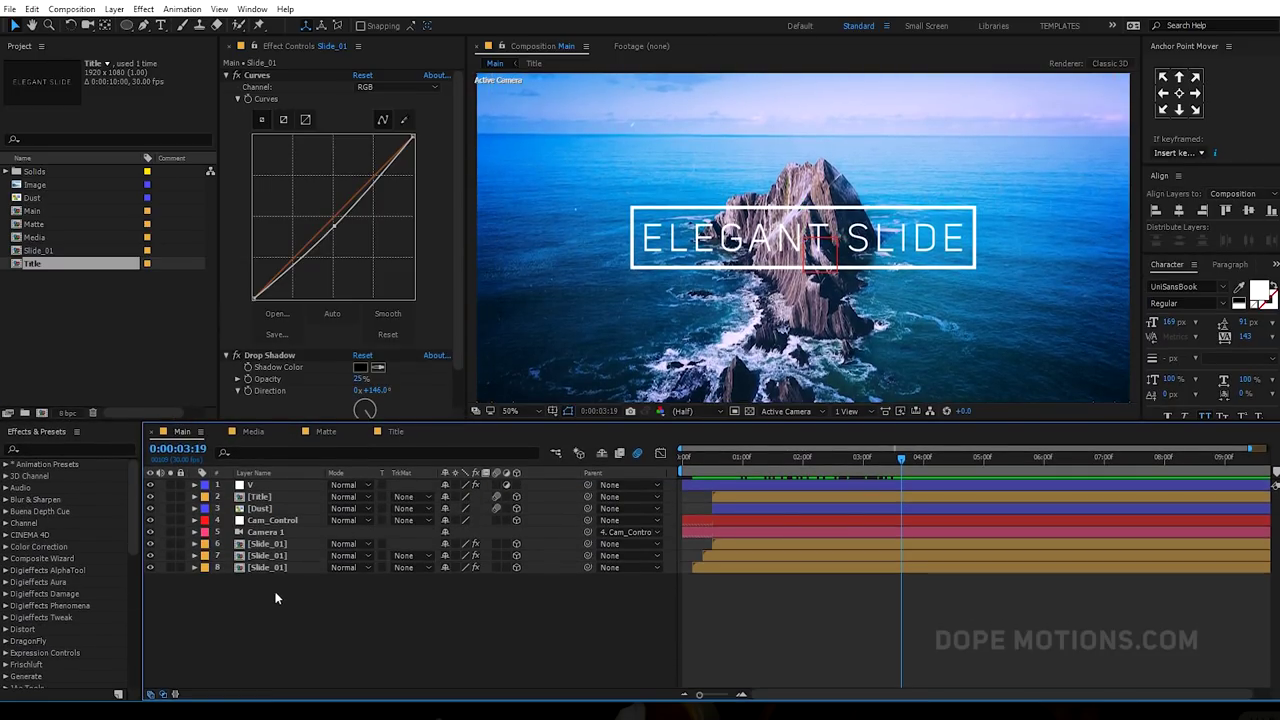
pyautogui.click(270, 535)
pyautogui.moveTo(915, 461); pyautogui.dragTo(863, 465)
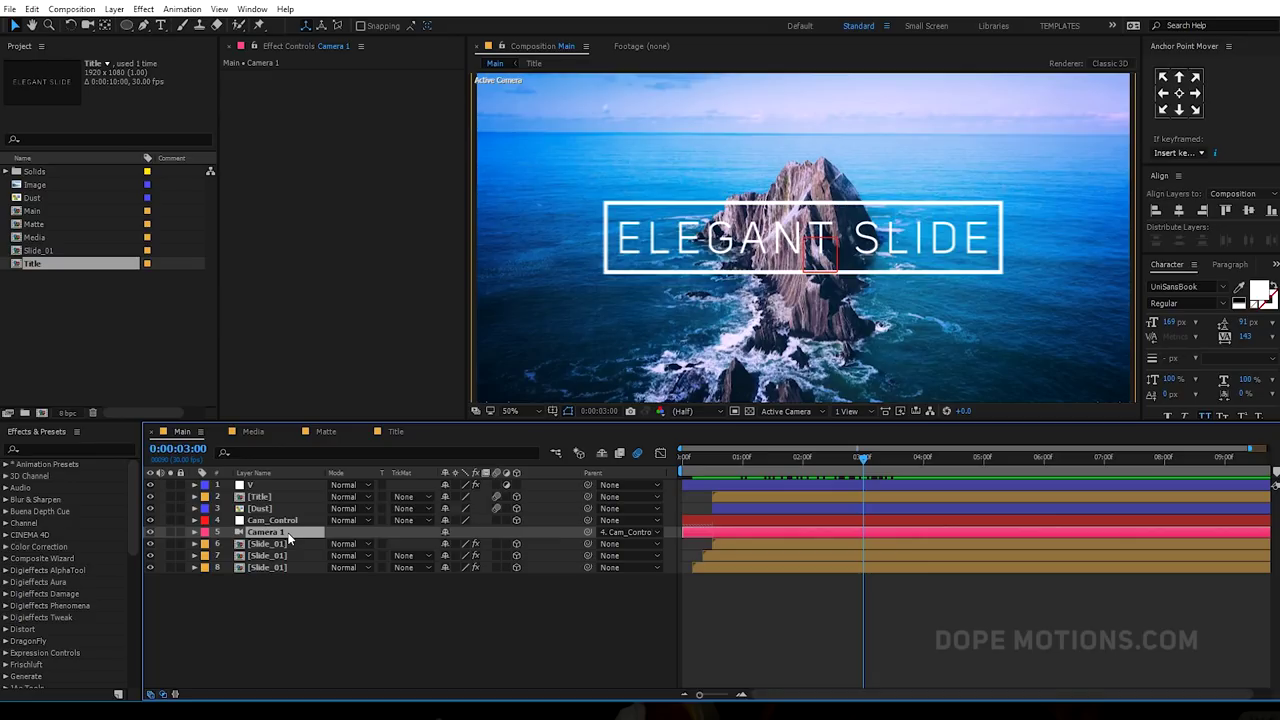
pyautogui.keyDown('shift'); pyautogui.click(272, 521); pyautogui.keyUp('shift')
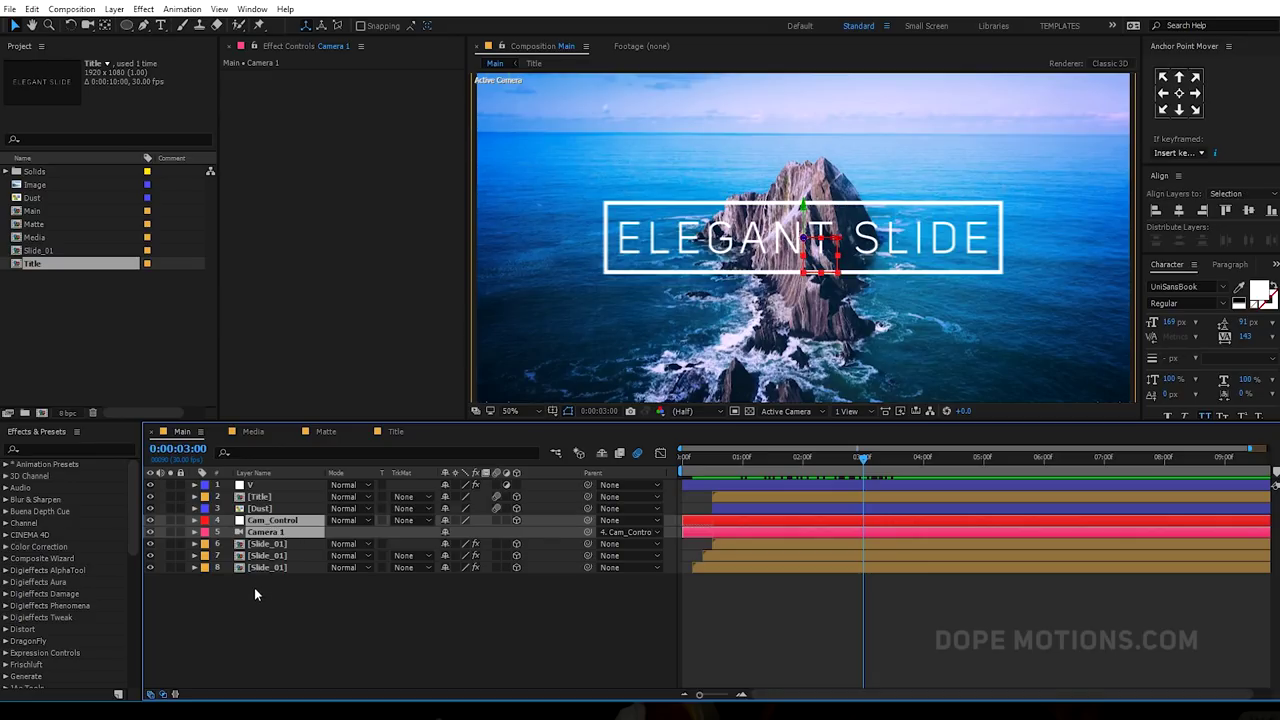
pyautogui.click(255, 595)
pyautogui.click(268, 533)
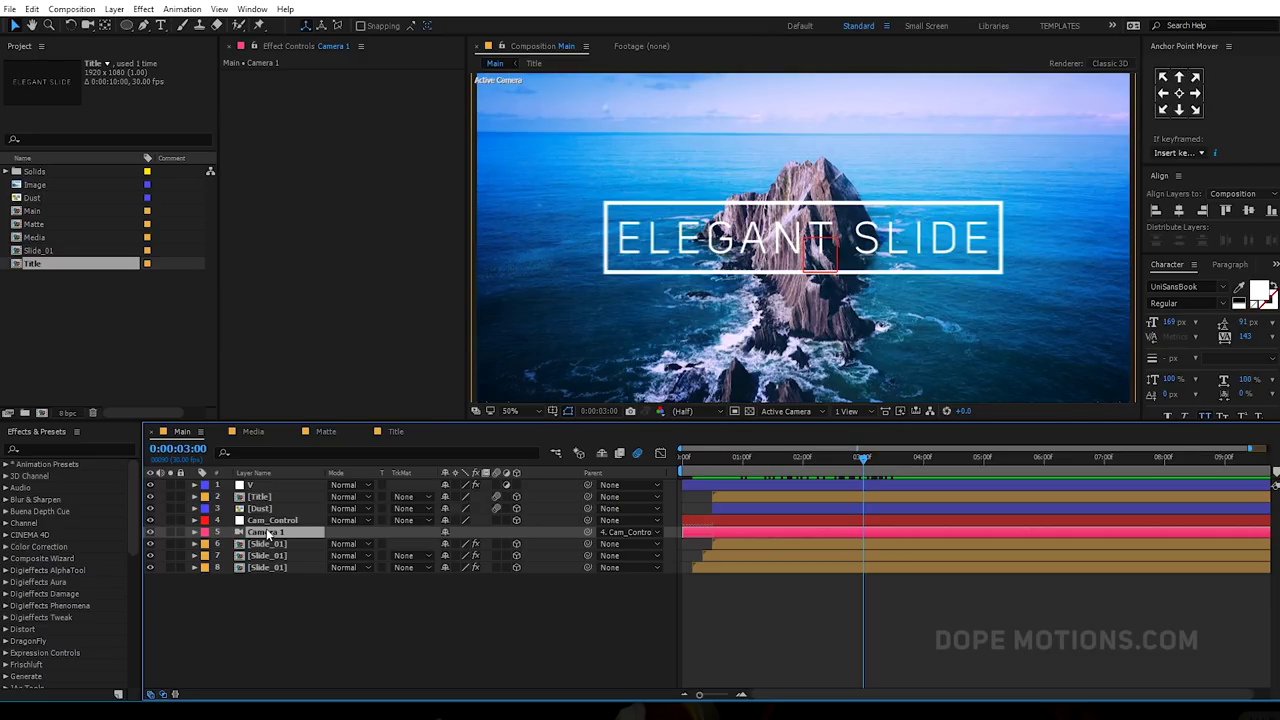
pyautogui.hotkey('ctrl', 'd')
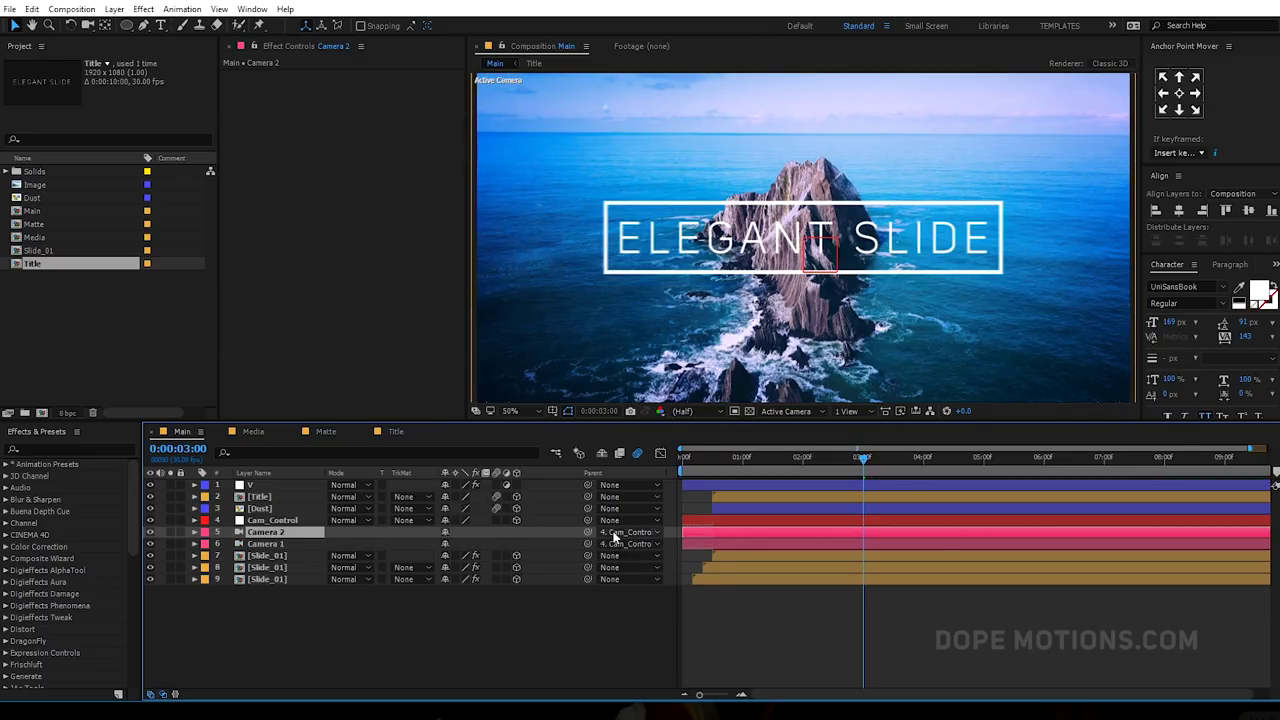
pyautogui.click(618, 532)
pyautogui.click(627, 547)
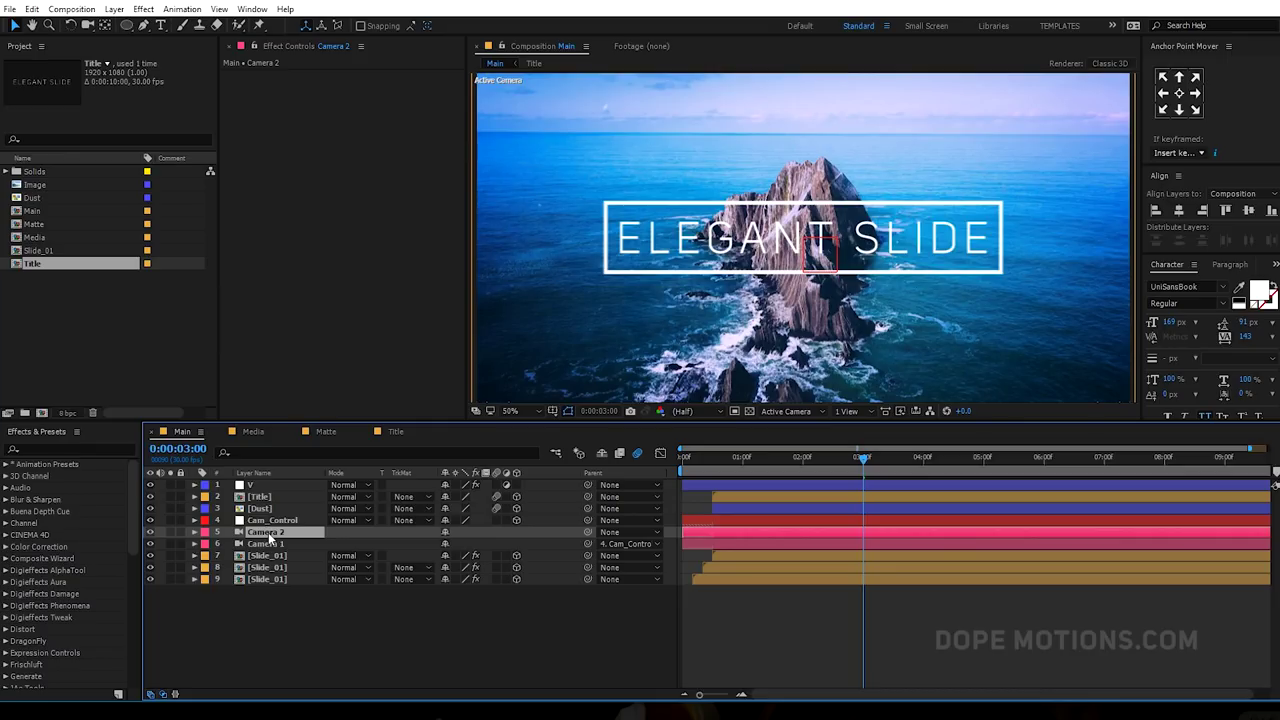
# - Trim Camera 1 to end at 0:00:03:00 and Camera 2 to start at about 0:00:02:20
pyautogui.hotkey('alt', '[')
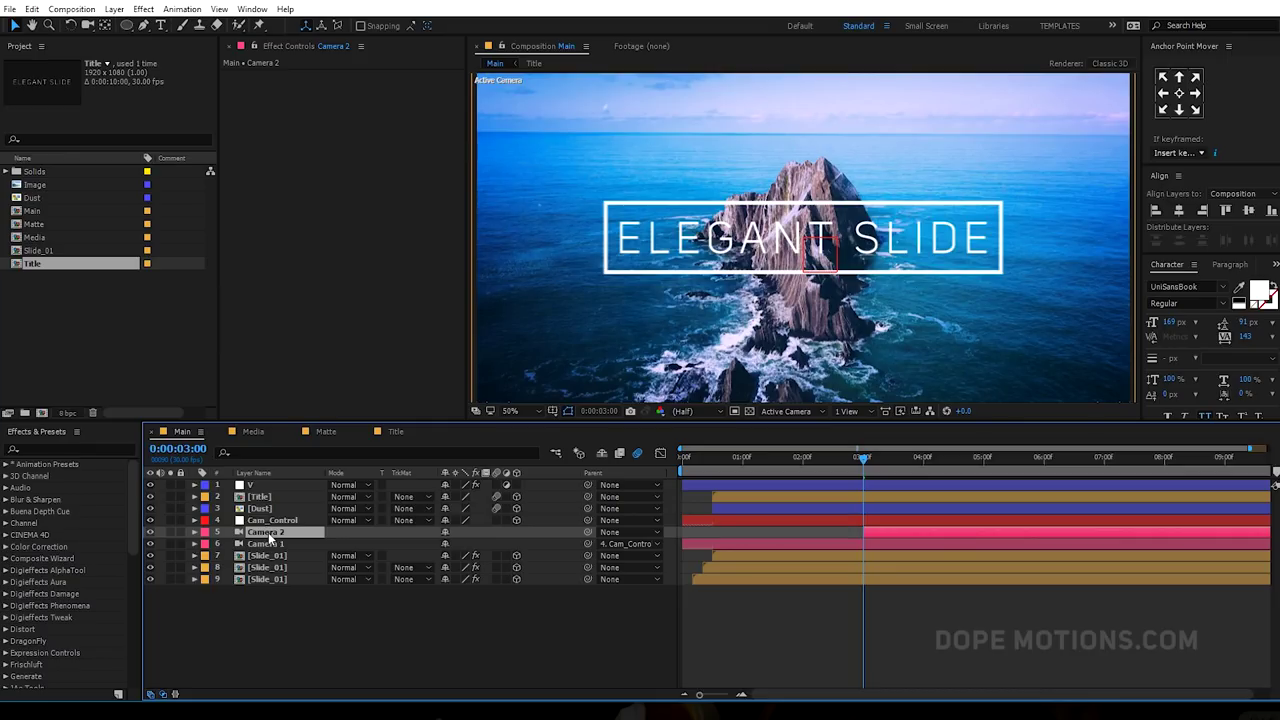
pyautogui.click(267, 546)
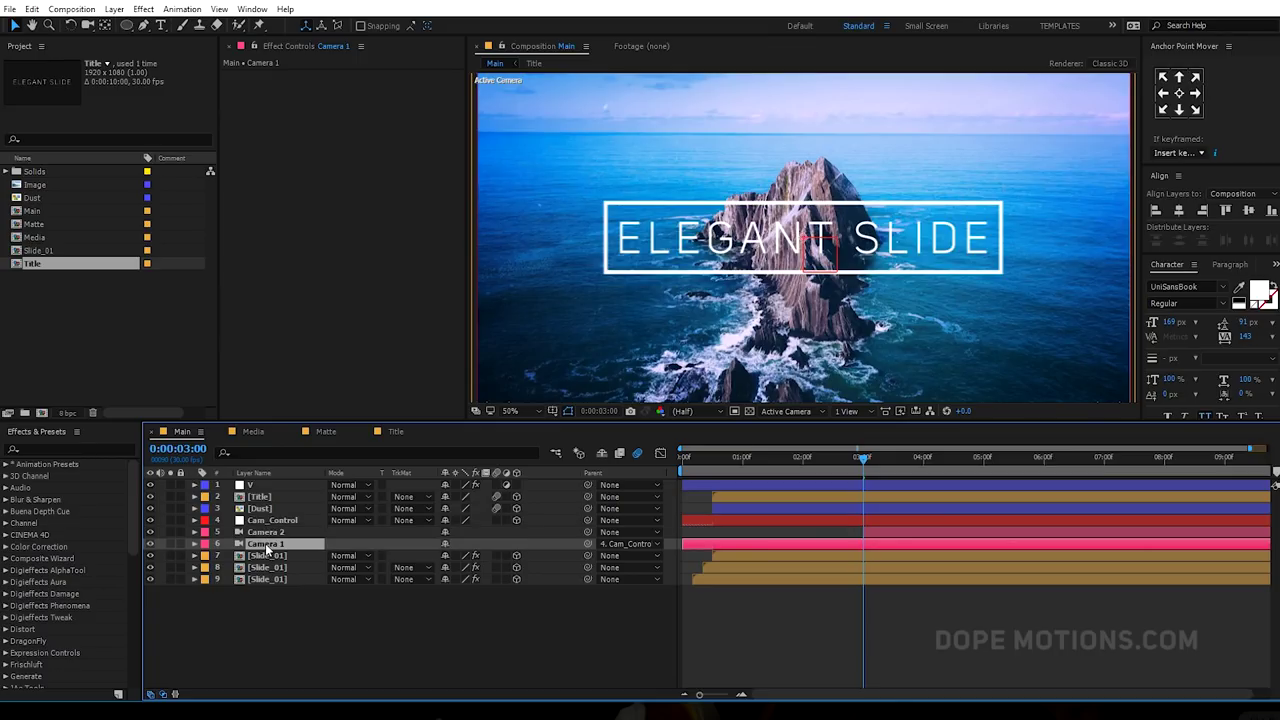
pyautogui.hotkey('alt', ']')
pyautogui.press('=')
pyautogui.click(864, 536)
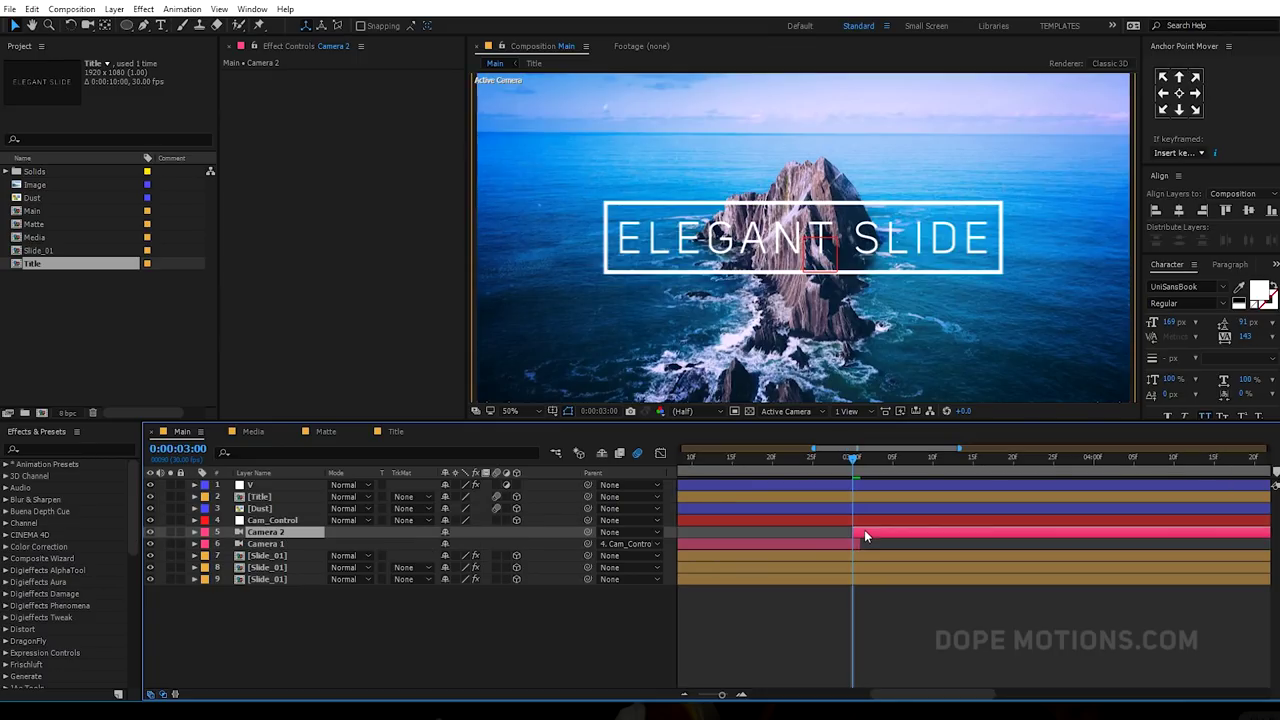
pyautogui.moveTo(860, 534); pyautogui.dragTo(776, 532)
# - Keyframe Camera 2's Position at 0:00:02:26, then set its Z value to -1753.2 at 0:00:05:00 for a slow push-in
pyautogui.moveTo(769, 459); pyautogui.dragTo(815, 479)
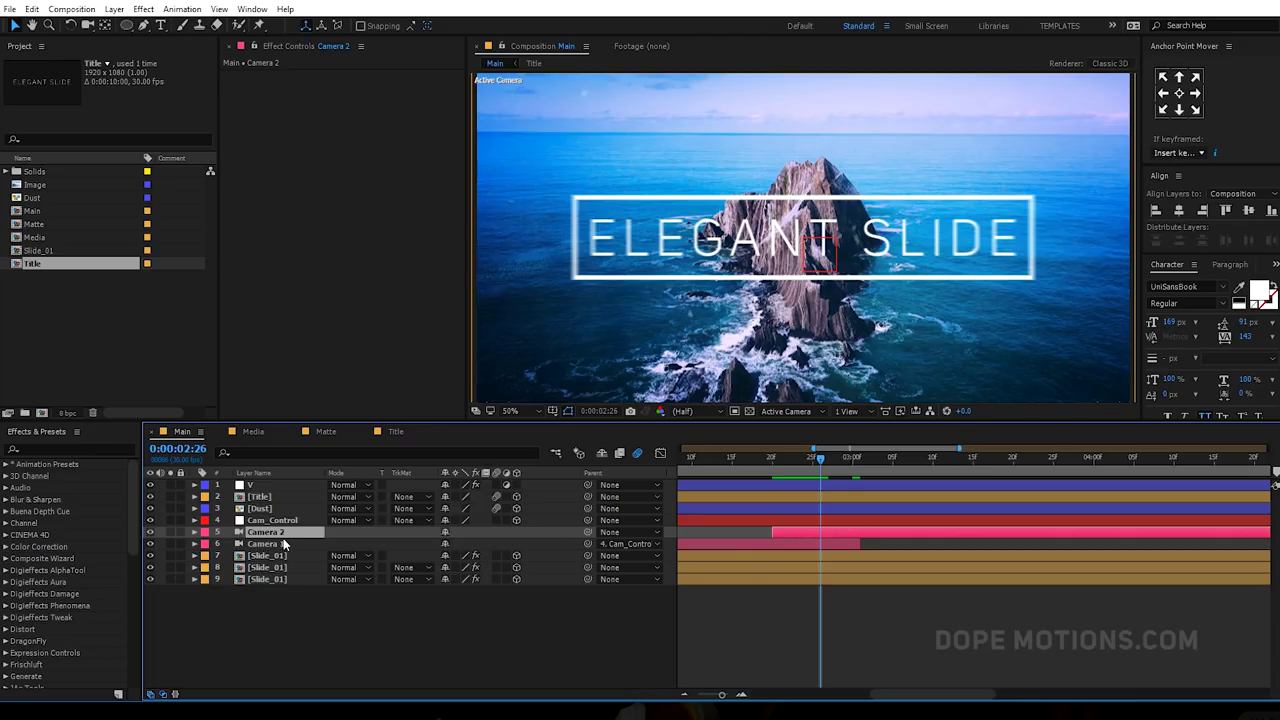
pyautogui.hotkey('alt', 'shift', 'p')
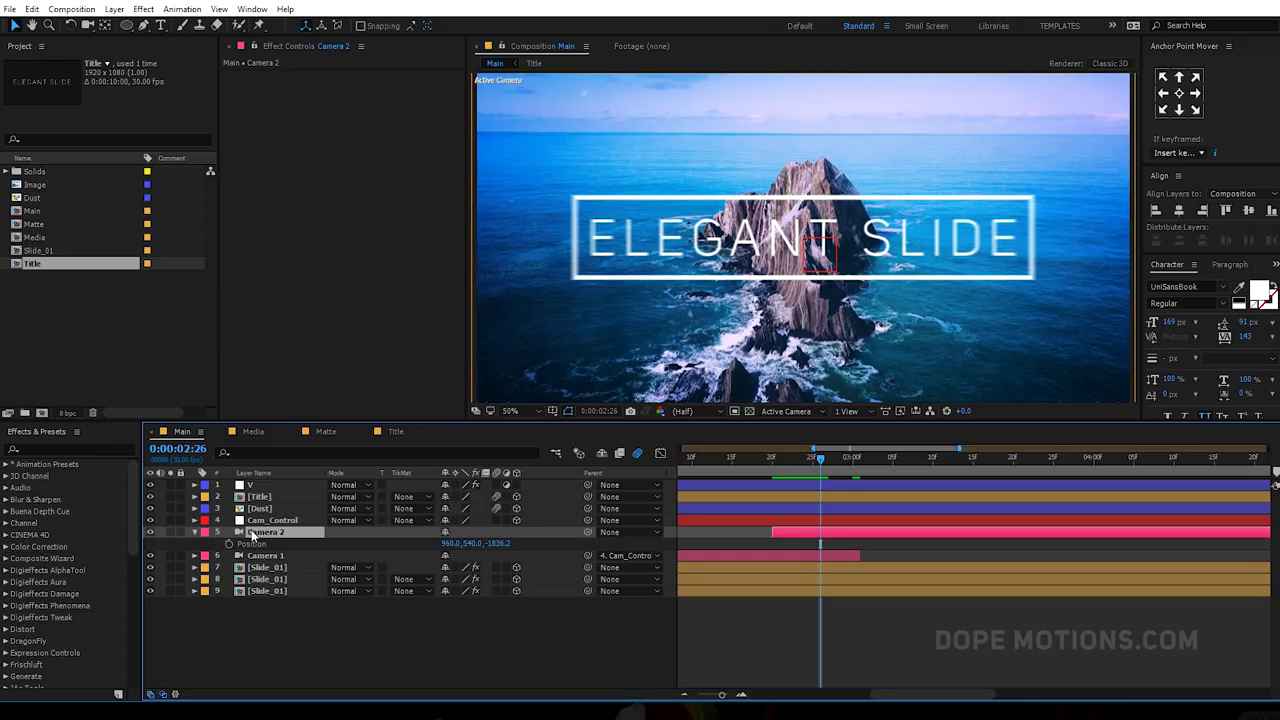
pyautogui.click(252, 543)
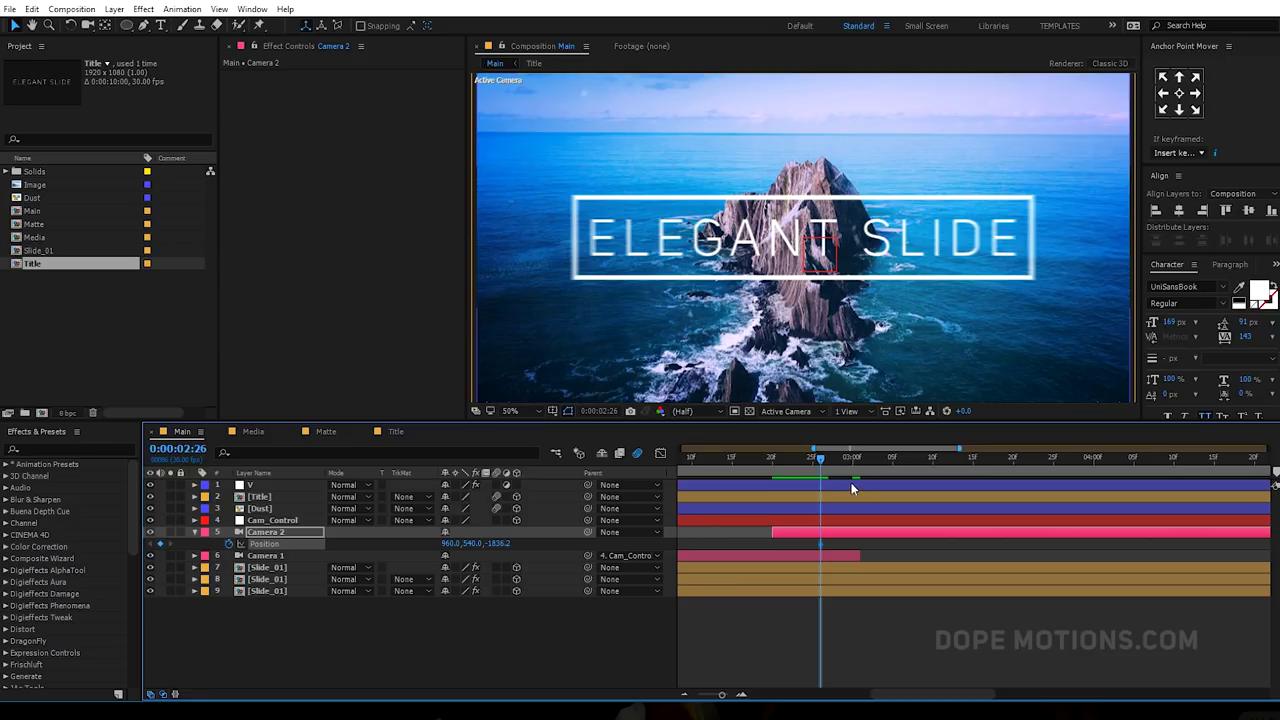
pyautogui.moveTo(819, 461); pyautogui.dragTo(988, 459)
pyautogui.click(1162, 477)
pyautogui.press('-')
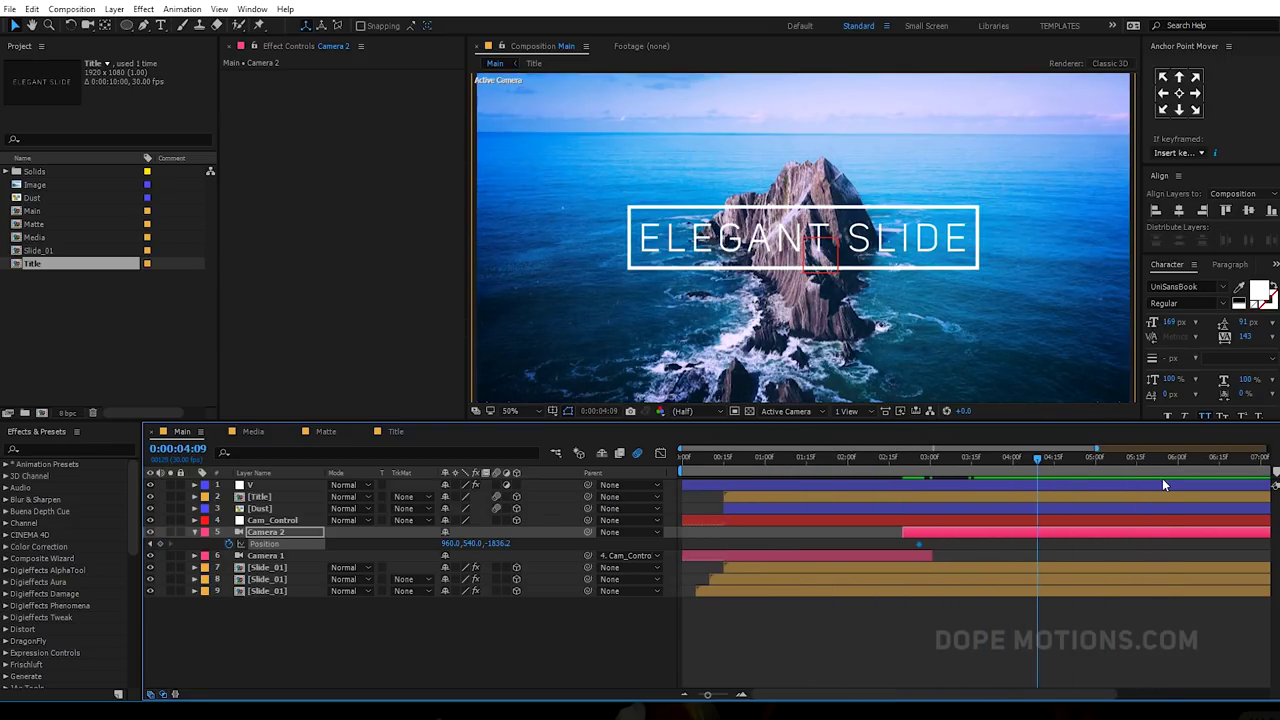
pyautogui.click(1099, 462)
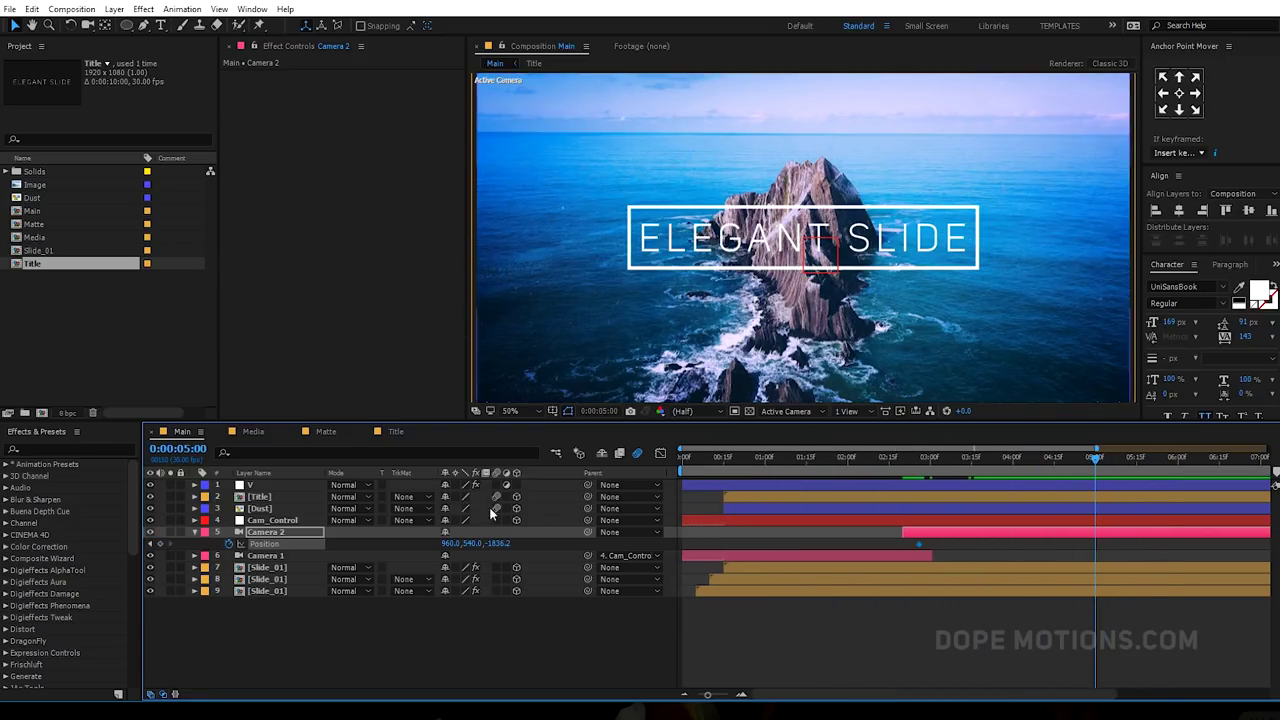
pyautogui.moveTo(500, 543); pyautogui.dragTo(547, 543)
# - Preview the Camera 2 move, end the work area at 0:00:05:00 and collapse the camera's properties
pyautogui.click(897, 458)
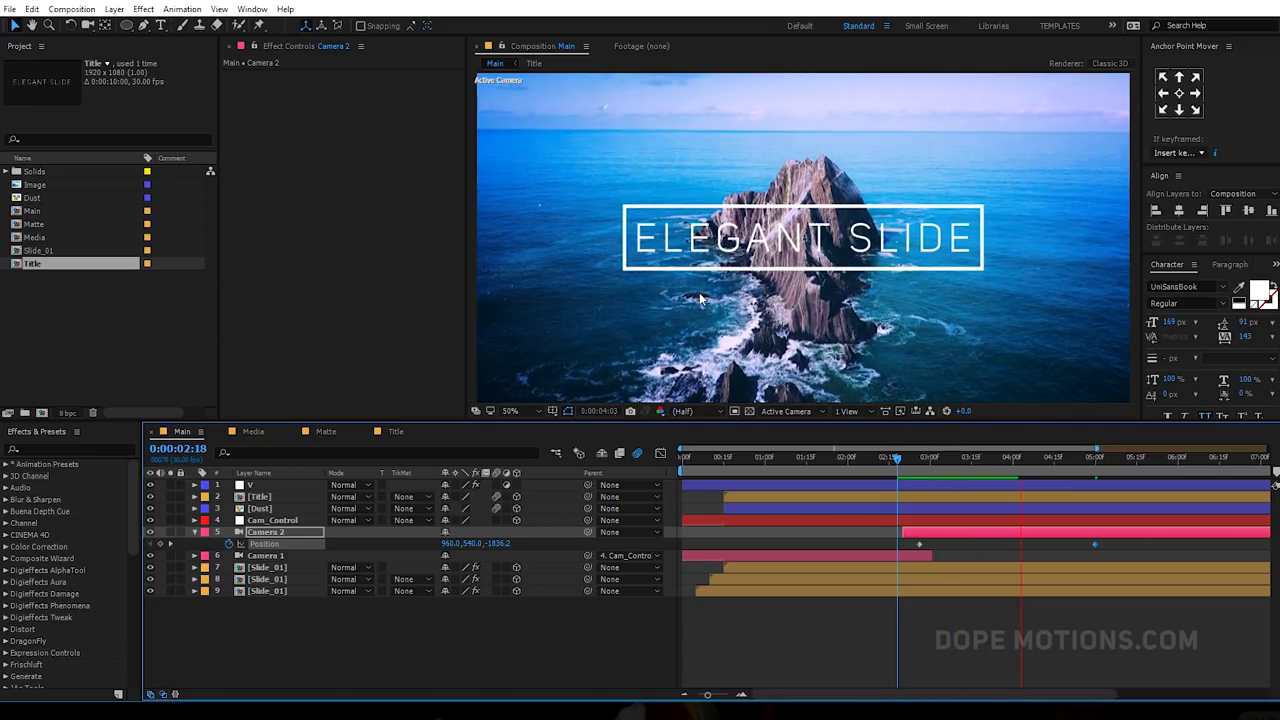
pyautogui.click(1093, 460)
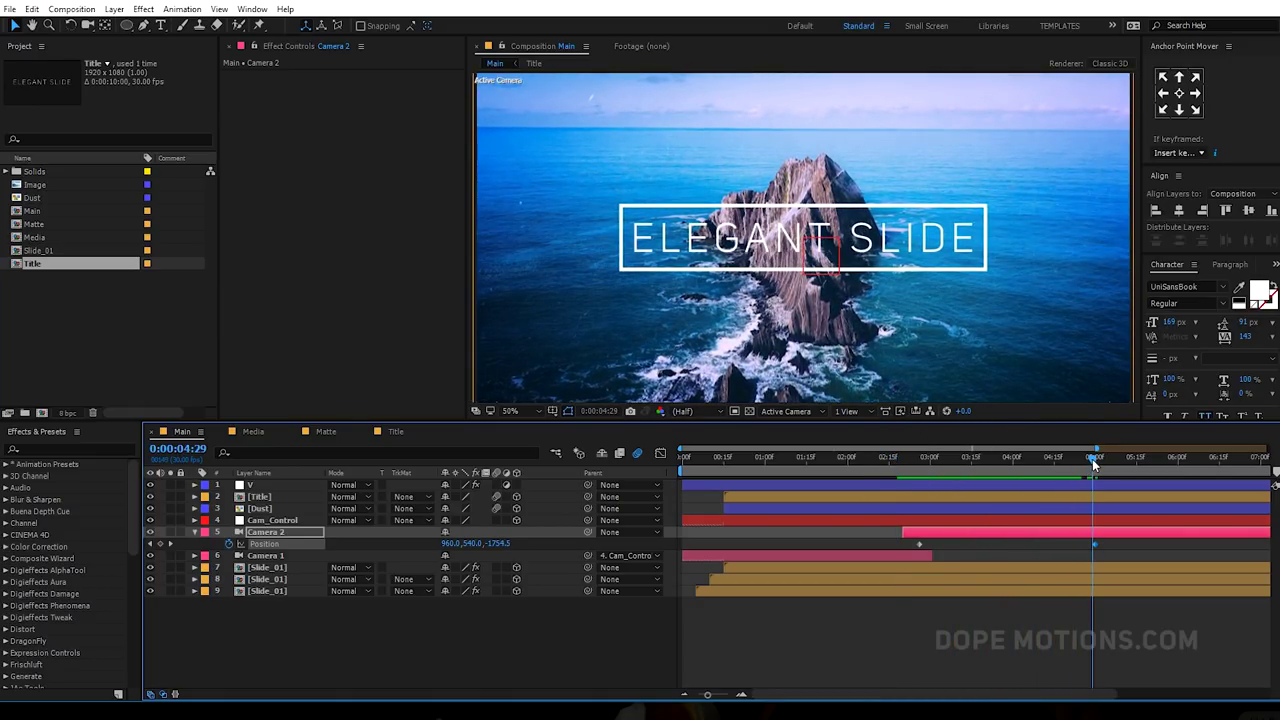
pyautogui.moveTo(1093, 460); pyautogui.dragTo(1096, 461)
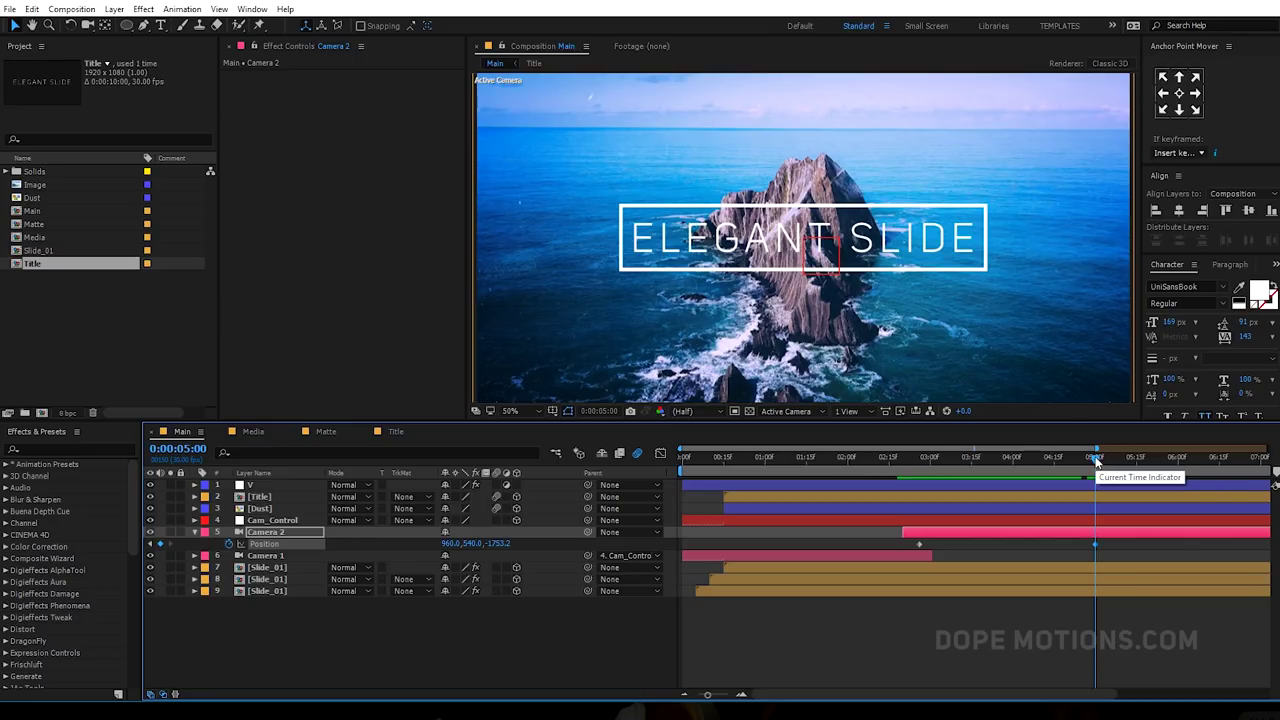
pyautogui.press('n')
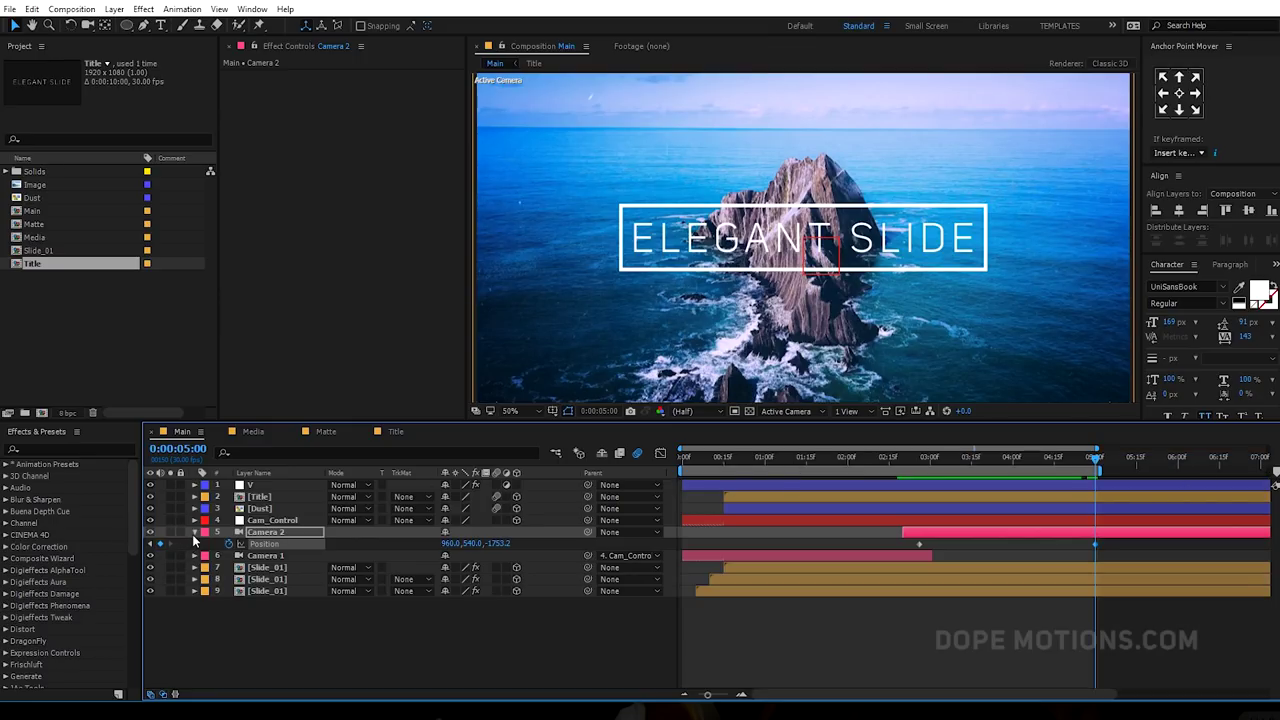
pyautogui.click(195, 532)
pyautogui.moveTo(328, 424); pyautogui.dragTo(323, 500)
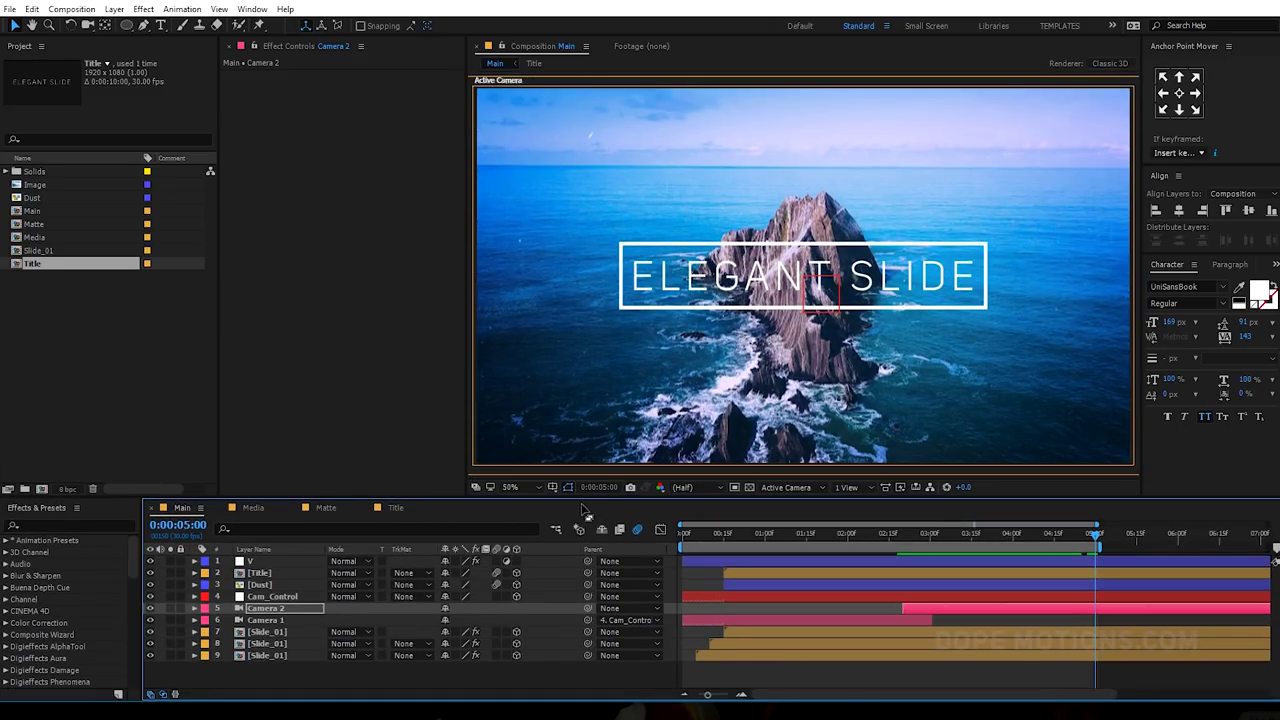
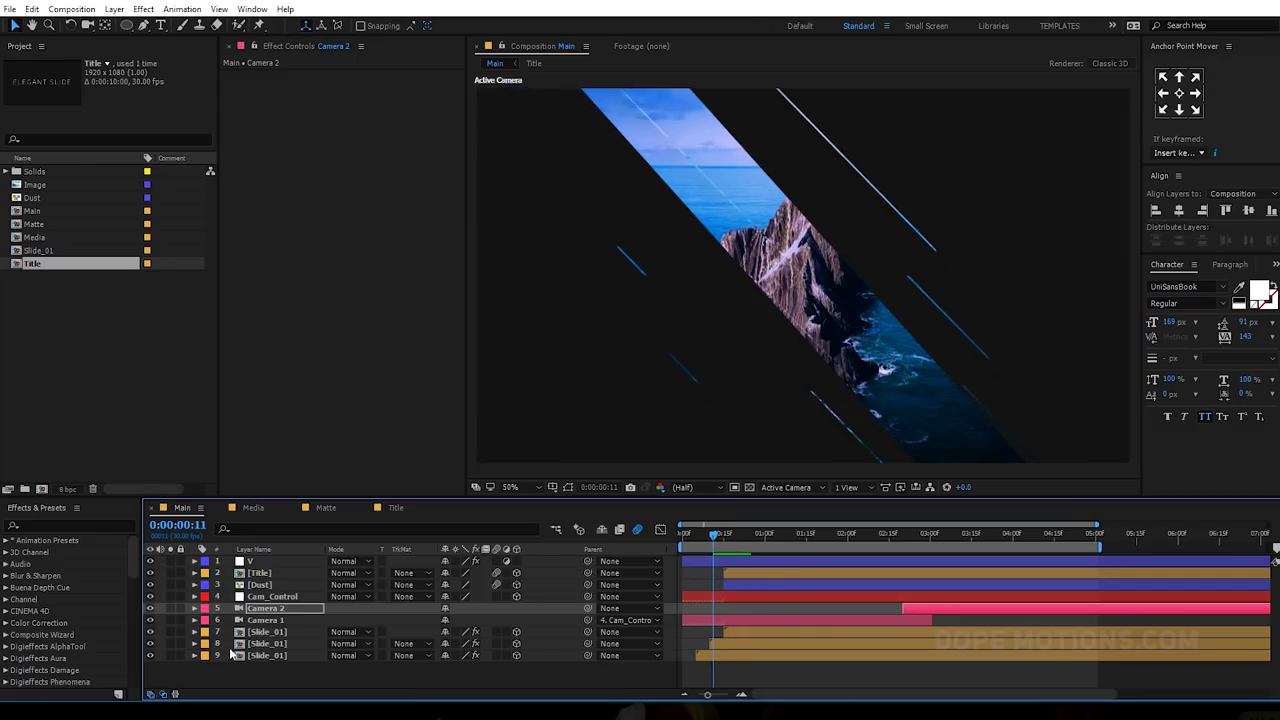
# - Solo the middle Slide_01 layer (layer 8) and examine the broken lines at the start of its reveal around 0:00:00:11
pyautogui.click(268, 644)
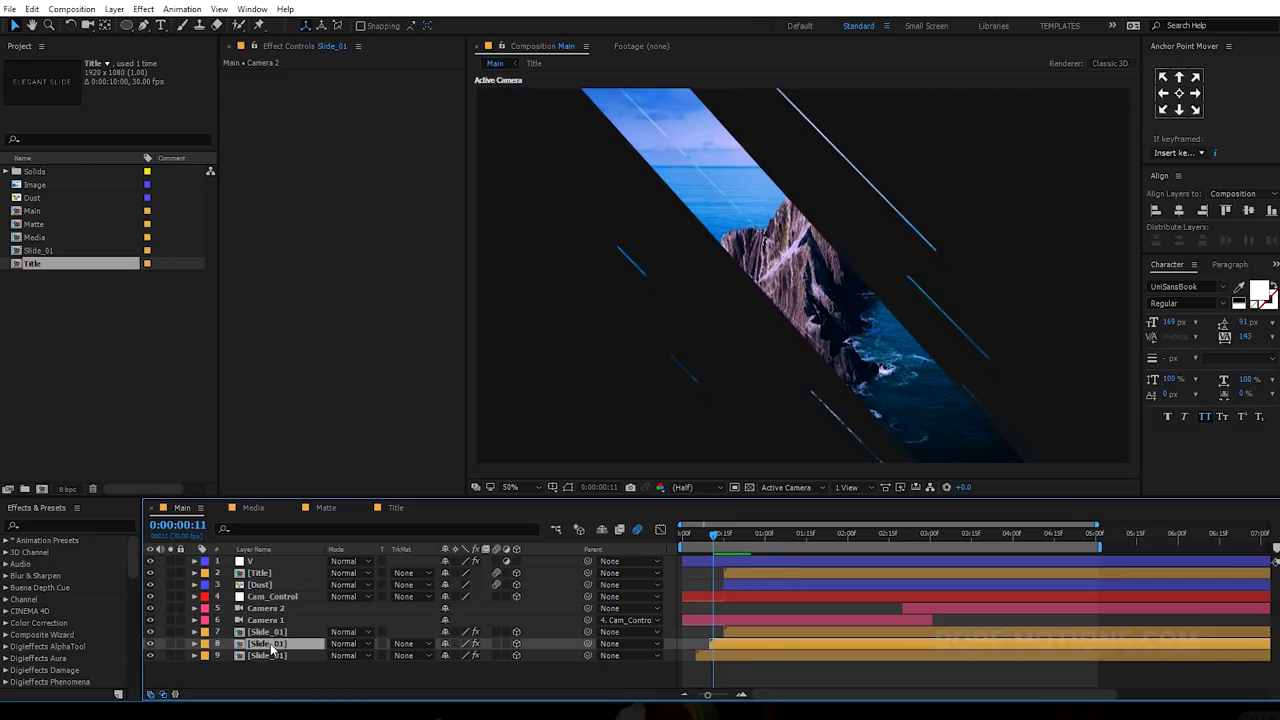
pyautogui.click(632, 386)
pyautogui.click(1005, 275)
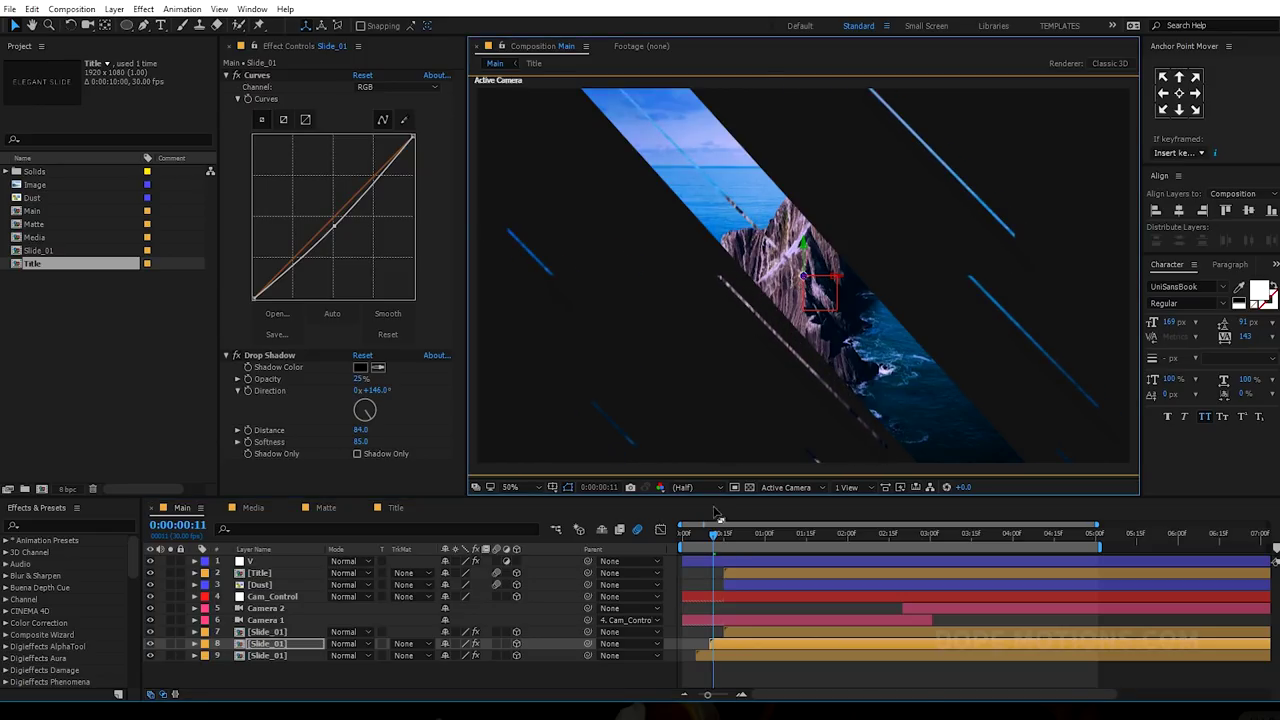
pyautogui.click(171, 646)
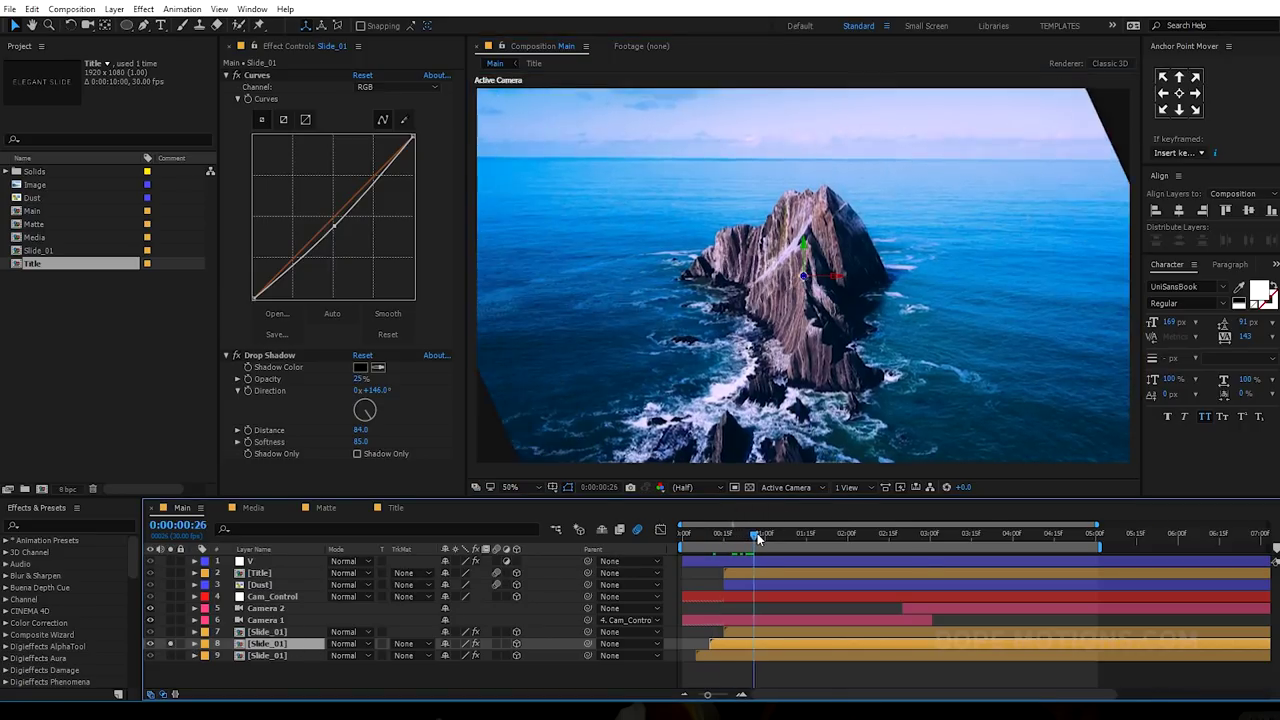
pyautogui.click(724, 537)
pyautogui.moveTo(724, 537)
pyautogui.mouseDown()
pyautogui.moveTo(748, 535)
pyautogui.moveTo(701, 542)
pyautogui.moveTo(713, 546)
pyautogui.mouseUp()
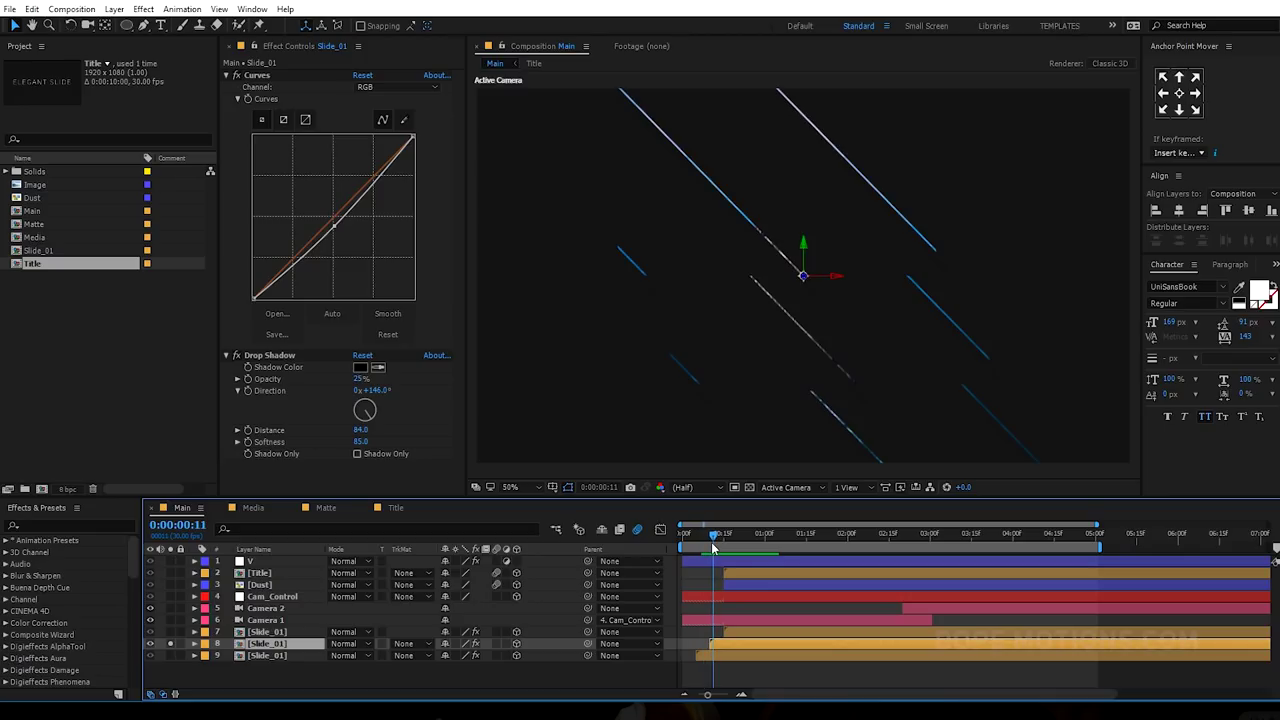
# - Open the Matte composition nested in Slide_01 and show the Scale and Rotation keyframes of Layer in layer bar view
pyautogui.doubleClick(262, 646)
pyautogui.doubleClick(275, 564)
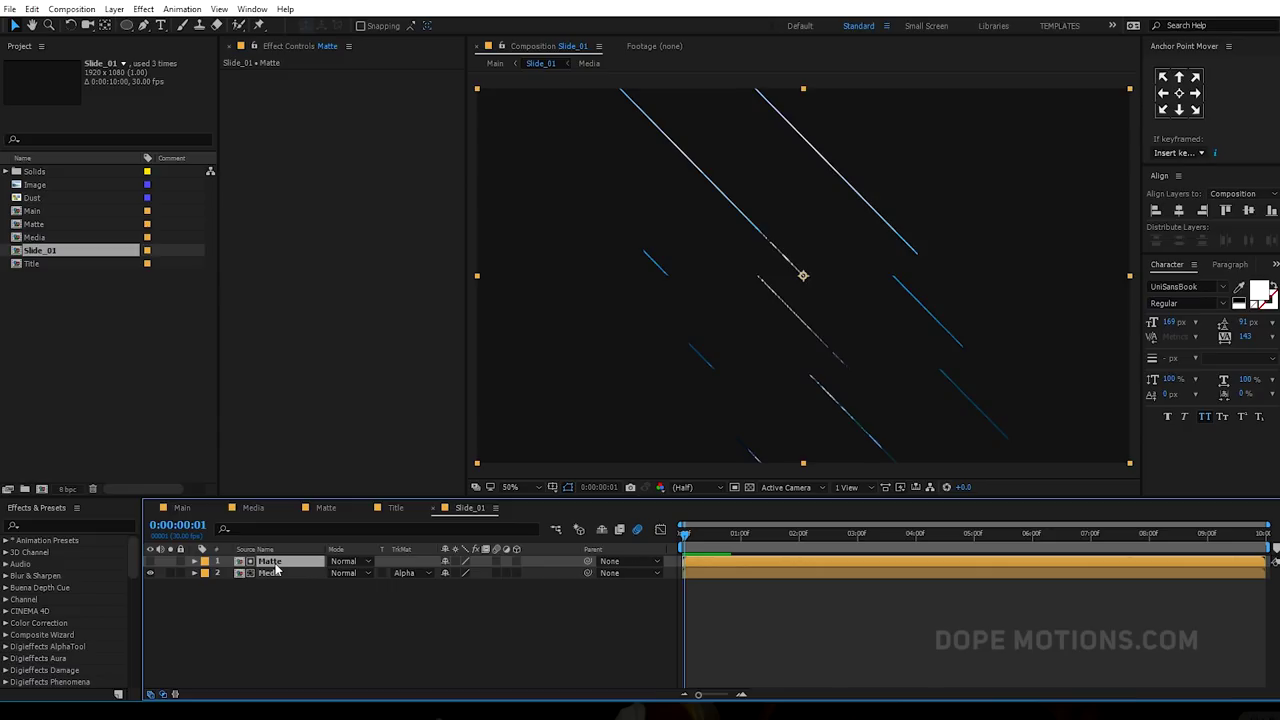
pyautogui.click(270, 563)
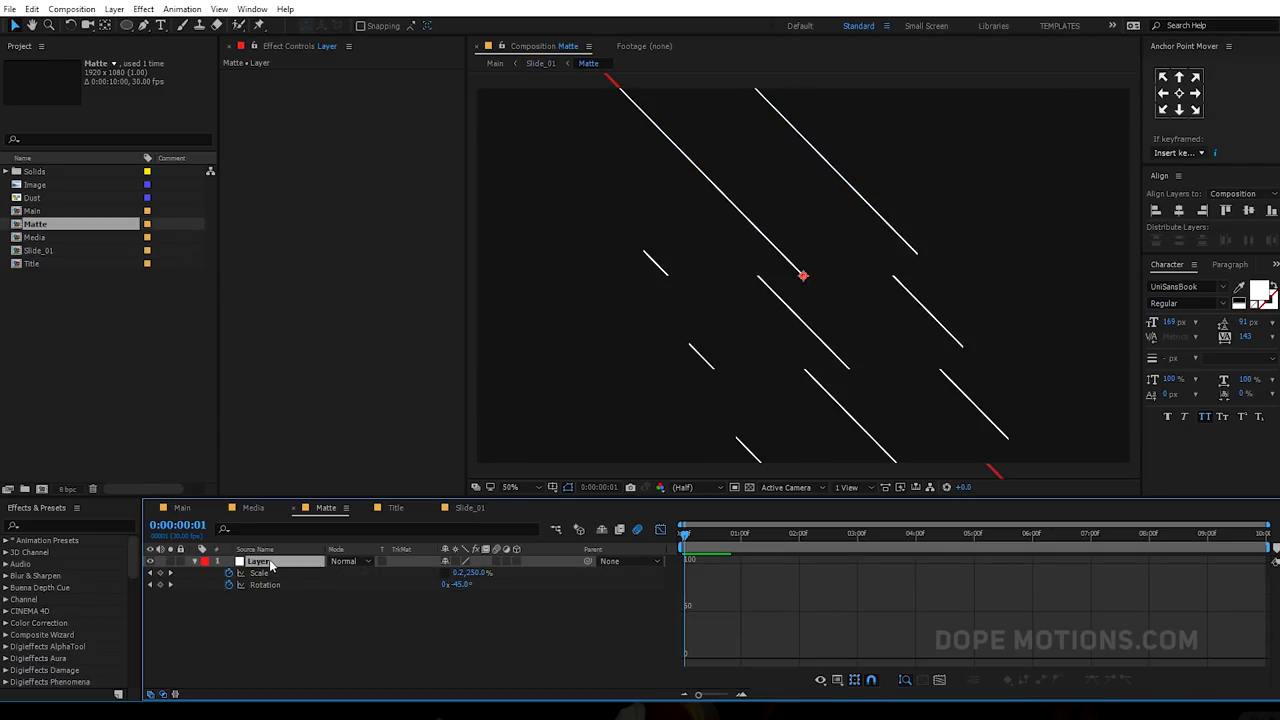
pyautogui.click(660, 529)
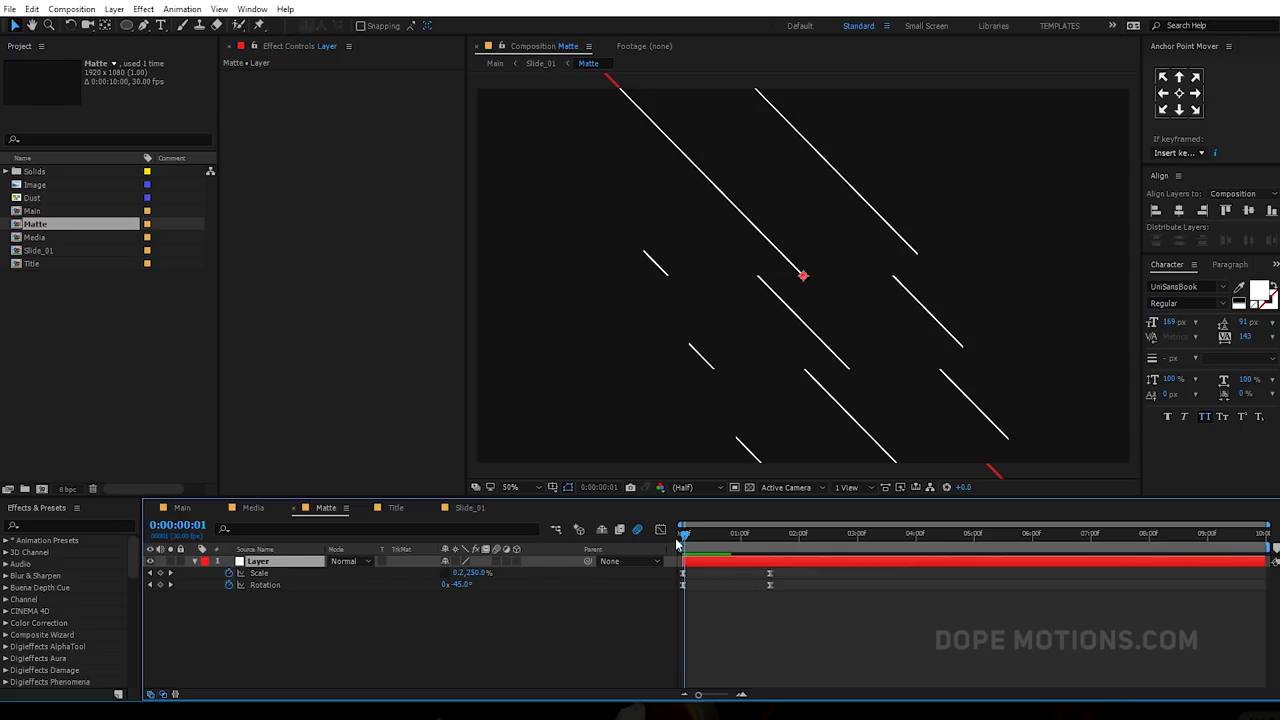
pyautogui.scroll(3, 700, 590)
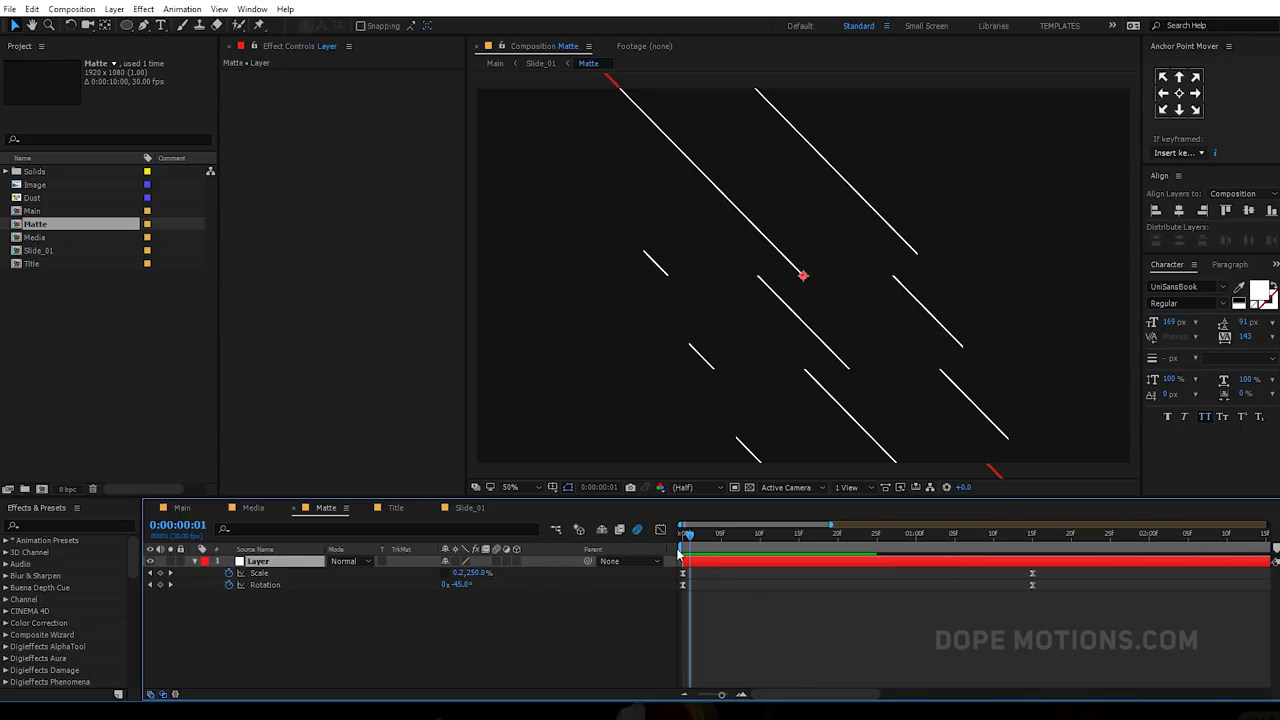
pyautogui.moveTo(689, 537); pyautogui.dragTo(689, 537)
# - Try a horizontal scale of 3.2% for the matte's Layer at 0:00:00:01
pyautogui.moveTo(461, 578)
pyautogui.mouseDown()
pyautogui.moveTo(500, 576)
pyautogui.moveTo(452, 572)
pyautogui.mouseUp()
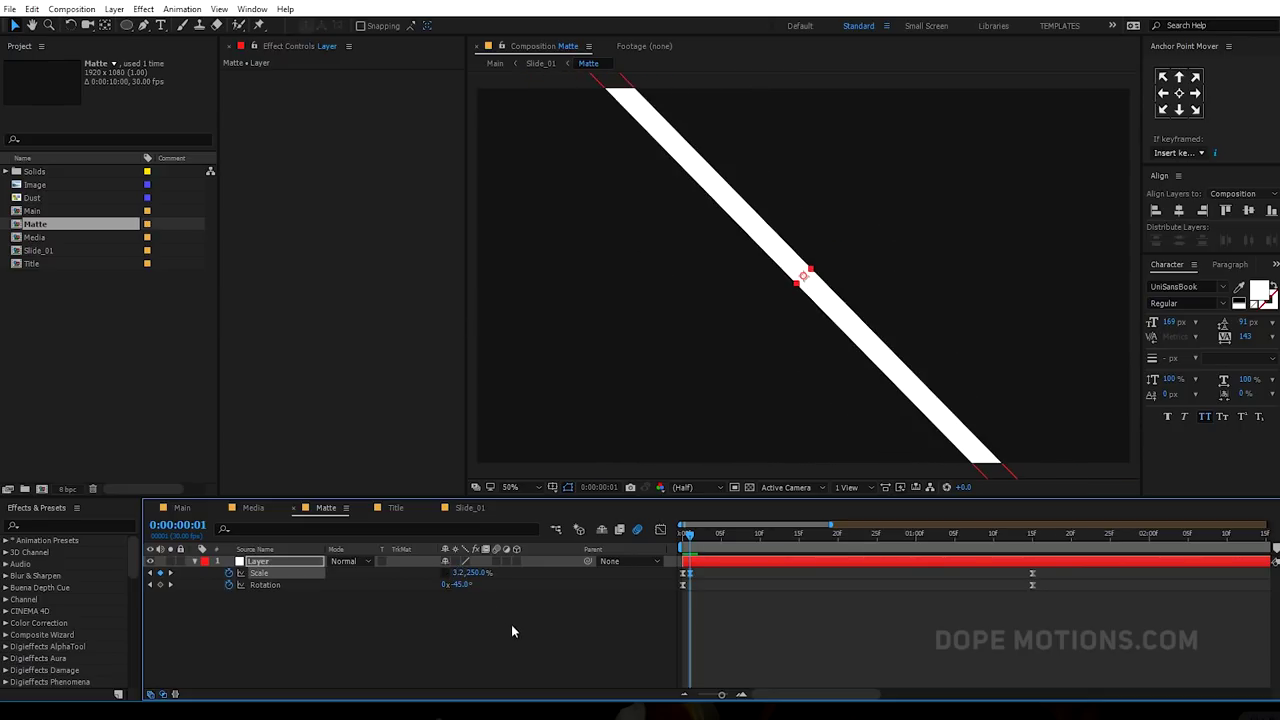
pyautogui.moveTo(687, 541); pyautogui.dragTo(675, 577)
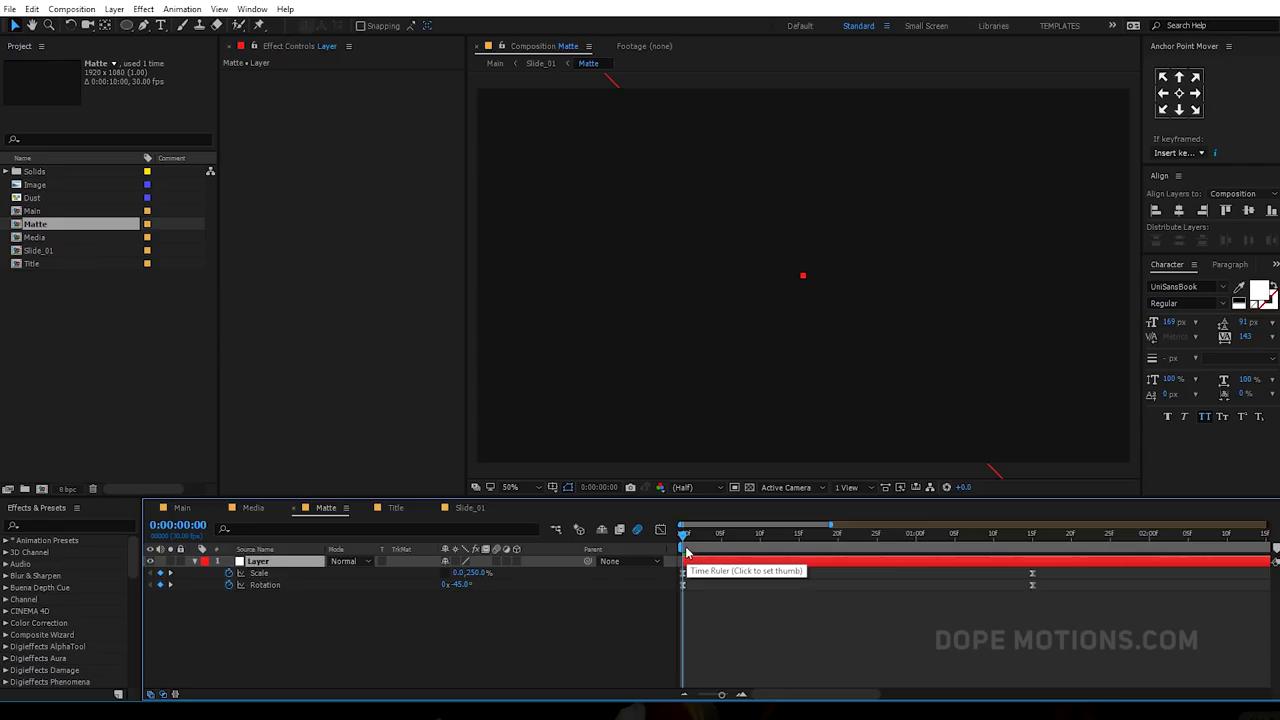
# - Set the horizontal scale of the matte's Layer to 1% at 0:00:00:01
pyautogui.click(689, 538)
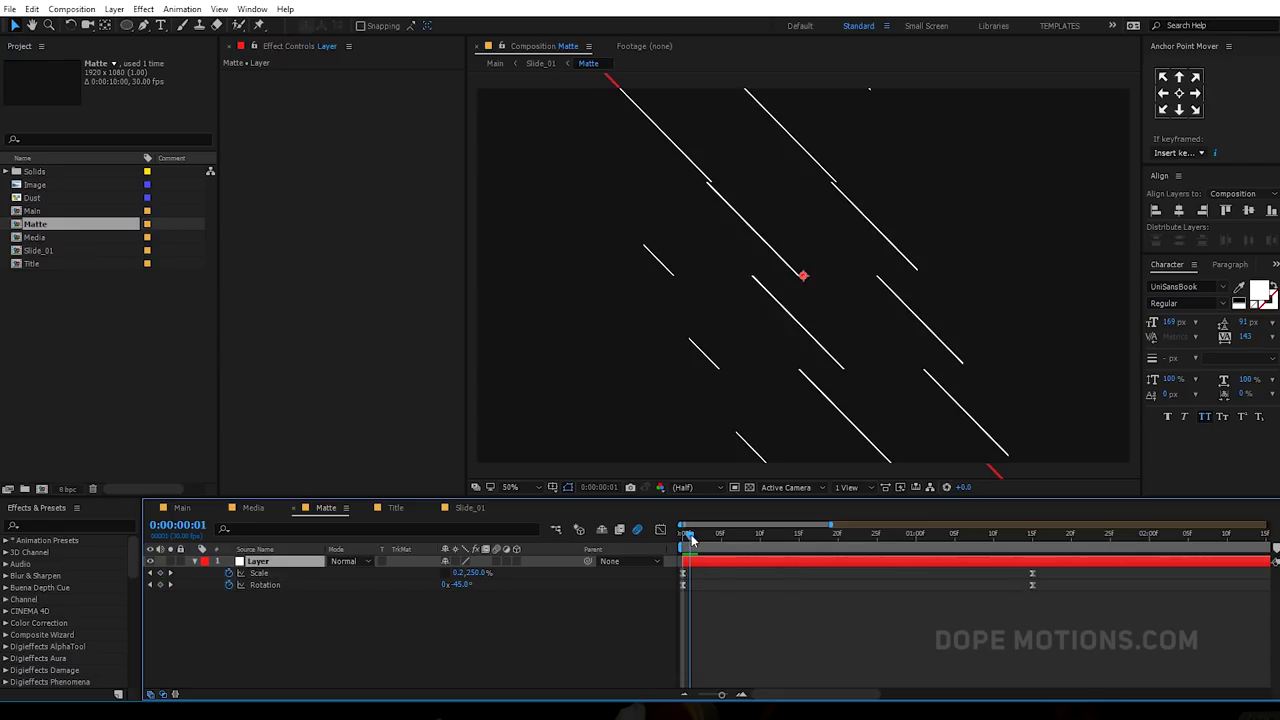
pyautogui.click(459, 573)
pyautogui.write('1')
pyautogui.click(524, 637)
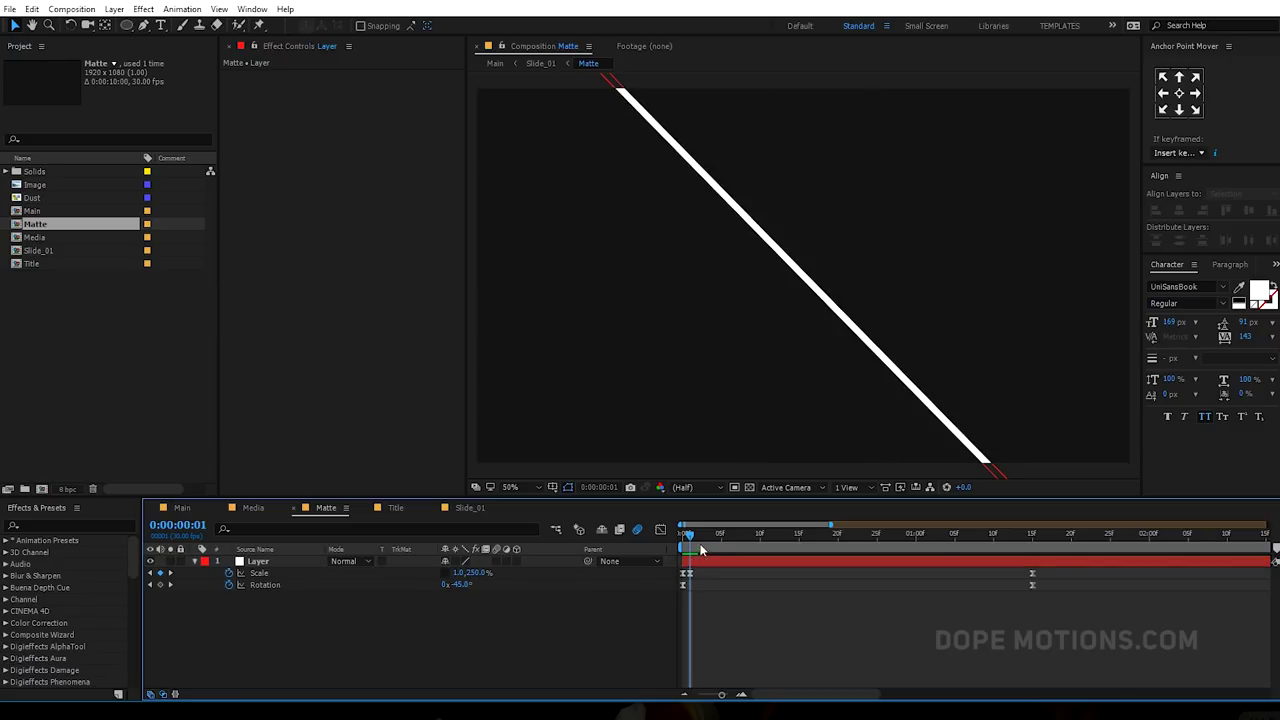
# - Scrub through the adjusted matte reveal and return to the start of the Main composition
pyautogui.moveTo(690, 537); pyautogui.dragTo(815, 538)
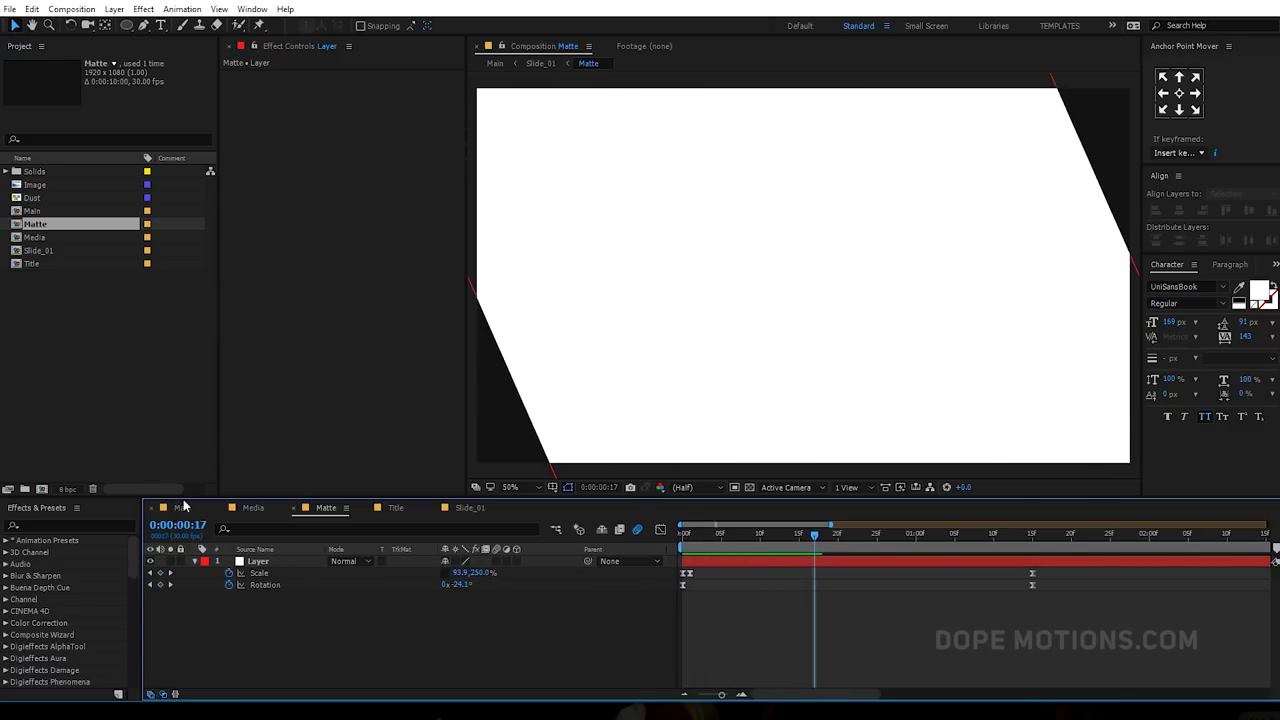
pyautogui.click(183, 507)
pyautogui.moveTo(691, 537); pyautogui.dragTo(657, 549)
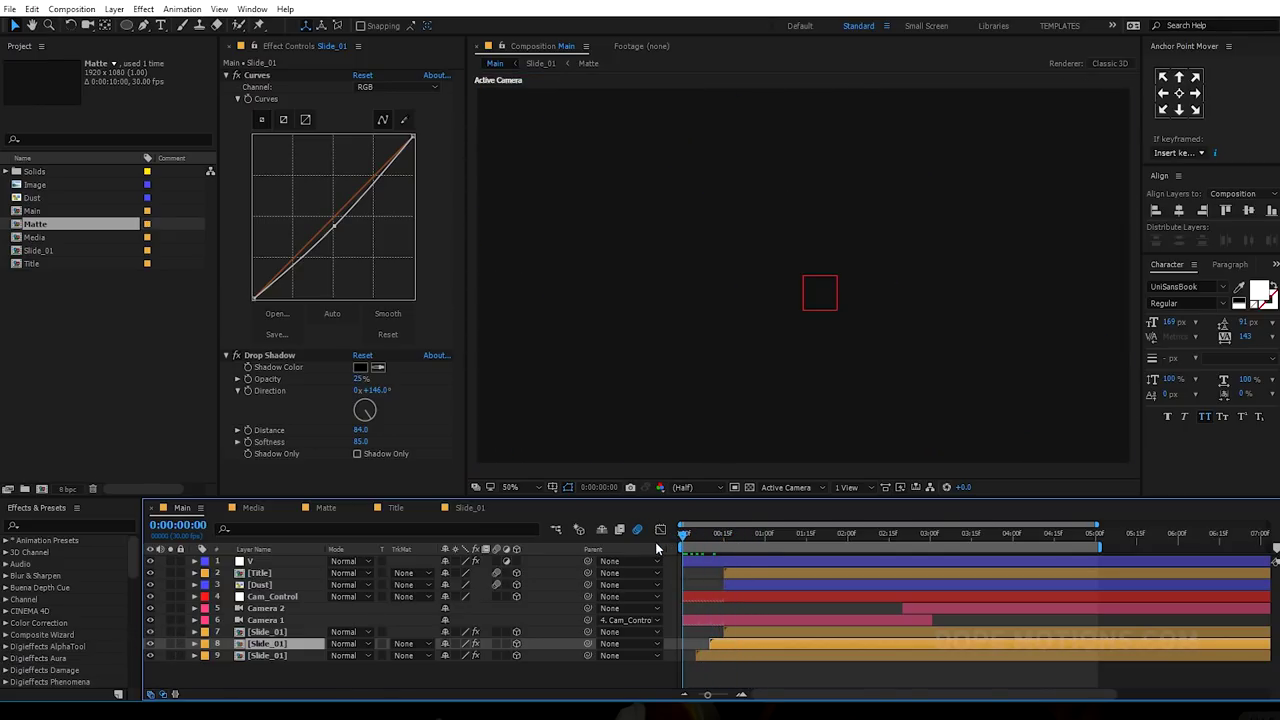